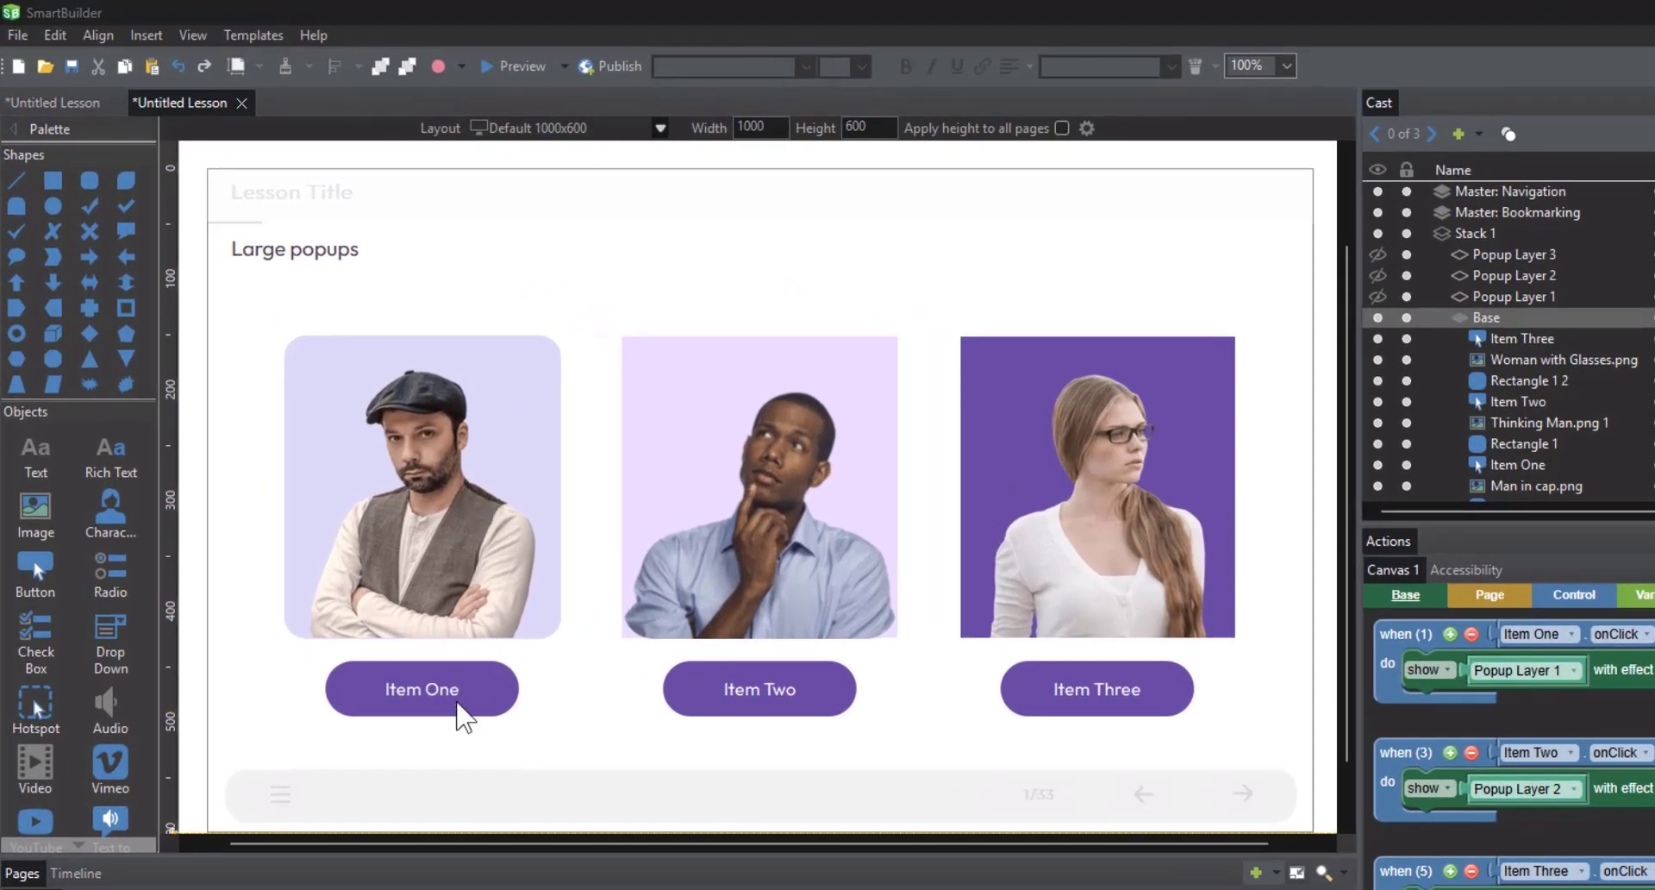
# Move the Item One button around using alignment guides, make it taller and widen it to match the photo above
pyautogui.moveTo(417, 677)
pyautogui.mouseDown()
pyautogui.moveTo(509, 731)
pyautogui.moveTo(410, 686)
pyautogui.mouseUp()
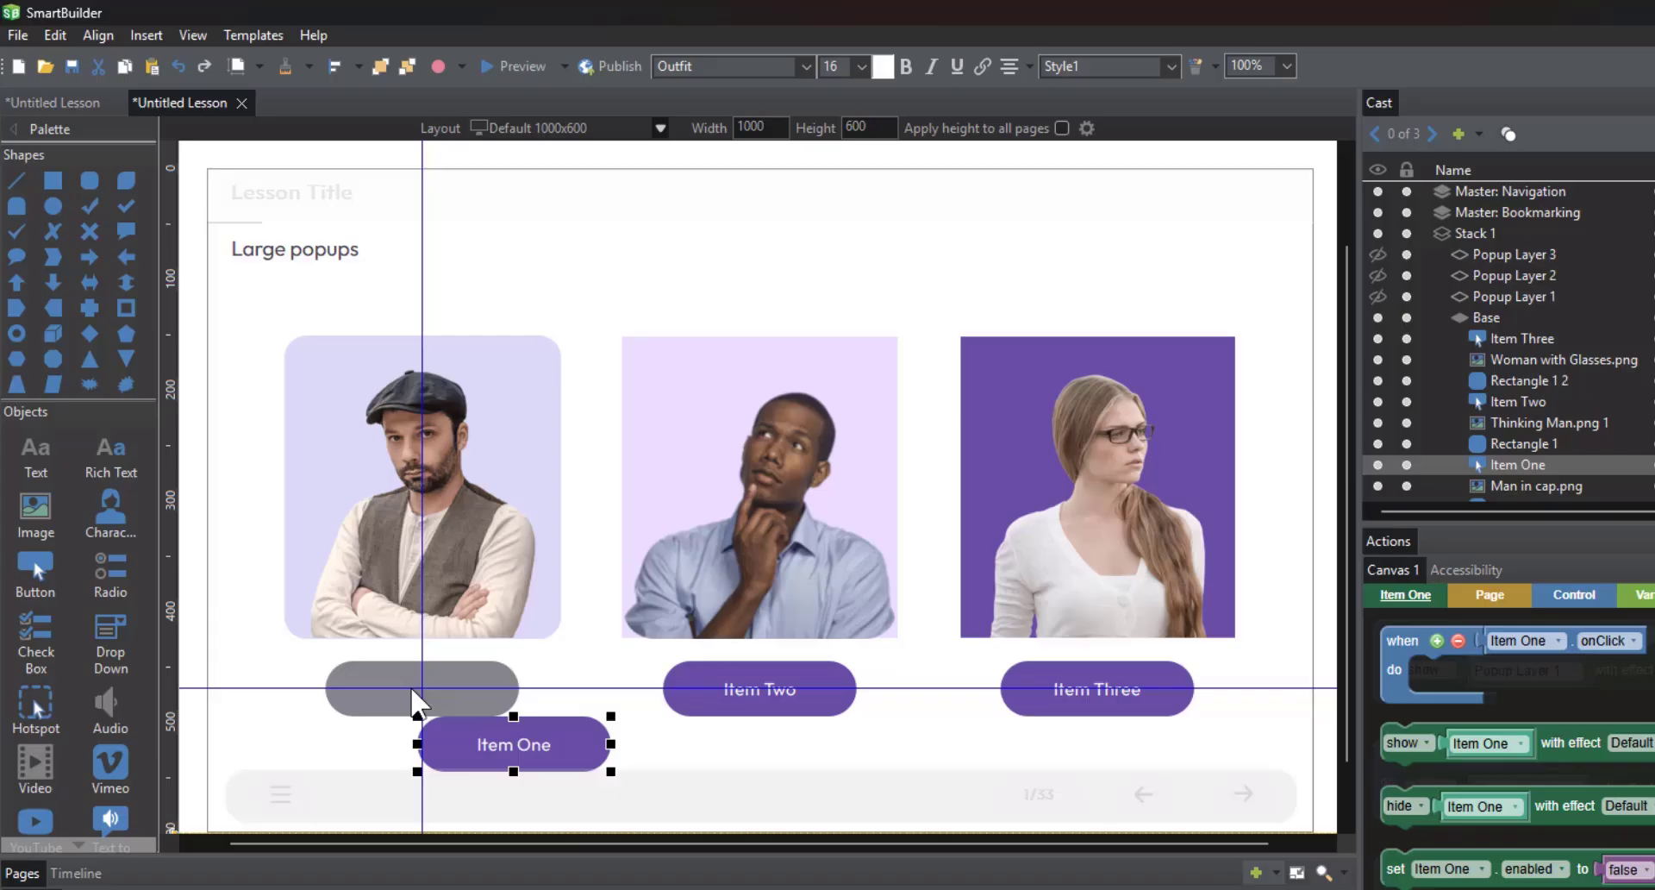
pyautogui.moveTo(411, 686); pyautogui.dragTo(412, 688)
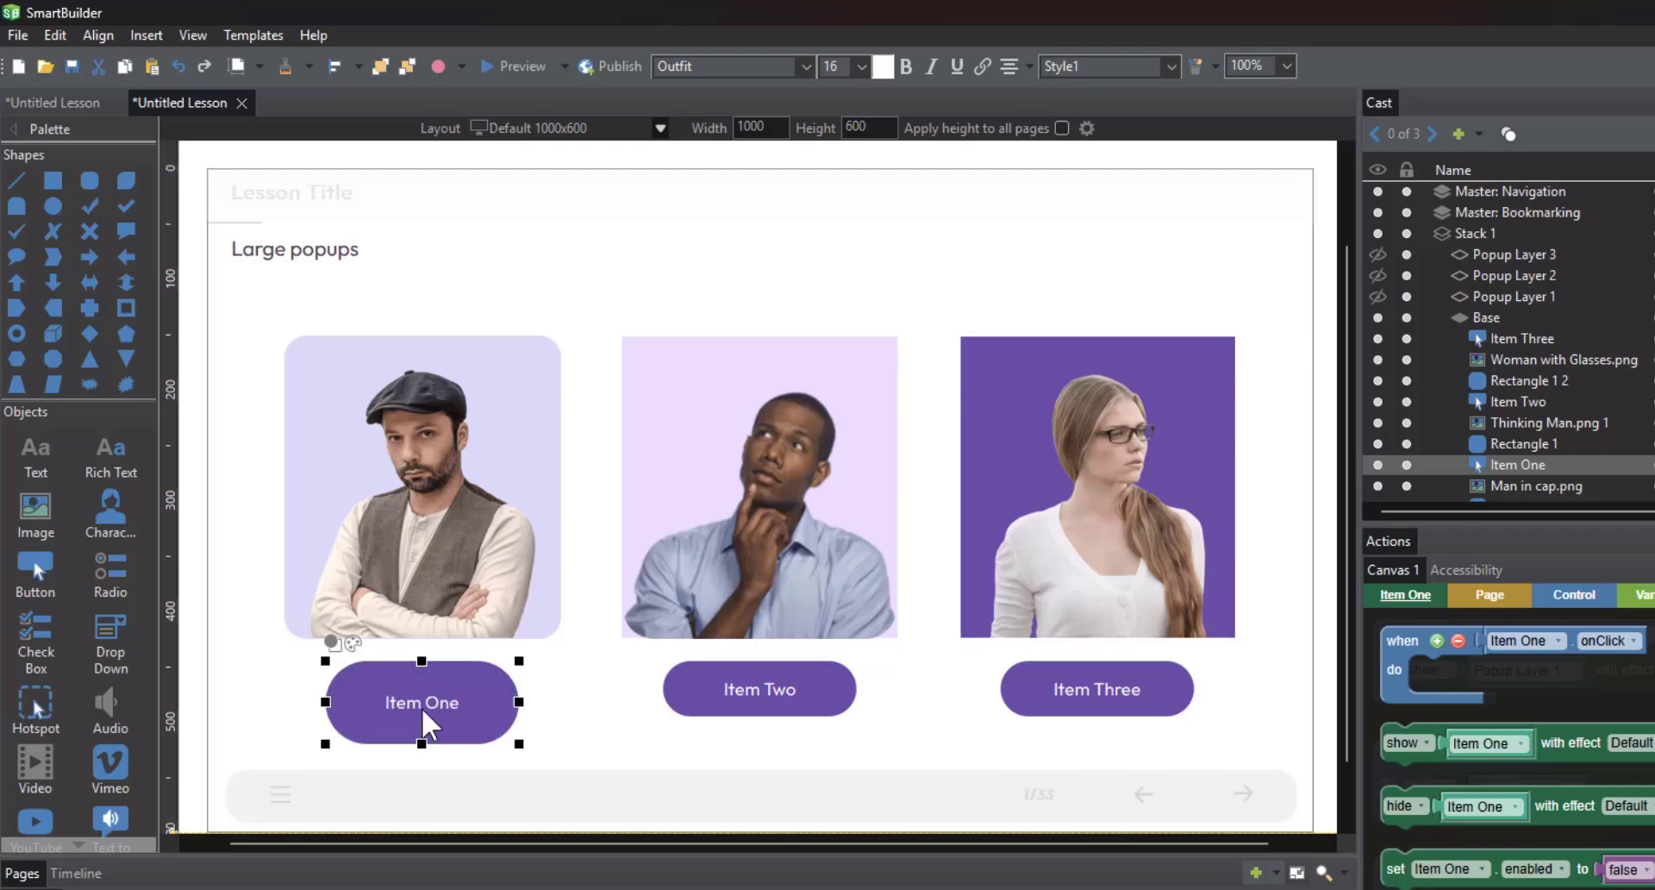
pyautogui.moveTo(520, 703); pyautogui.dragTo(562, 703)
pyautogui.moveTo(466, 720); pyautogui.dragTo(473, 706)
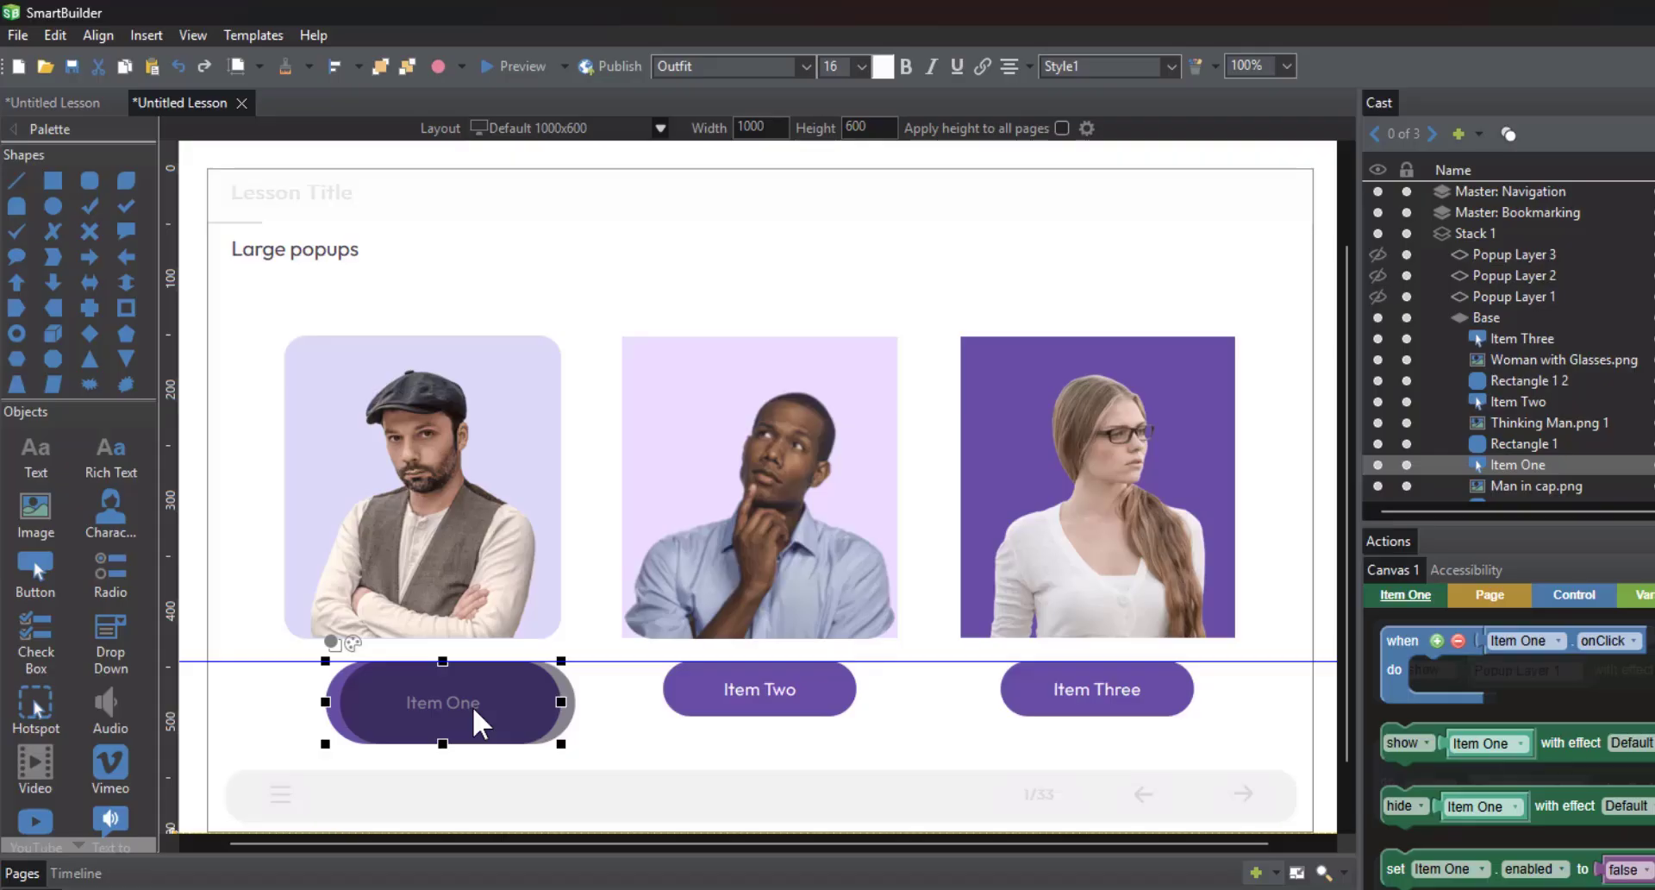
pyautogui.moveTo(473, 706); pyautogui.dragTo(562, 704)
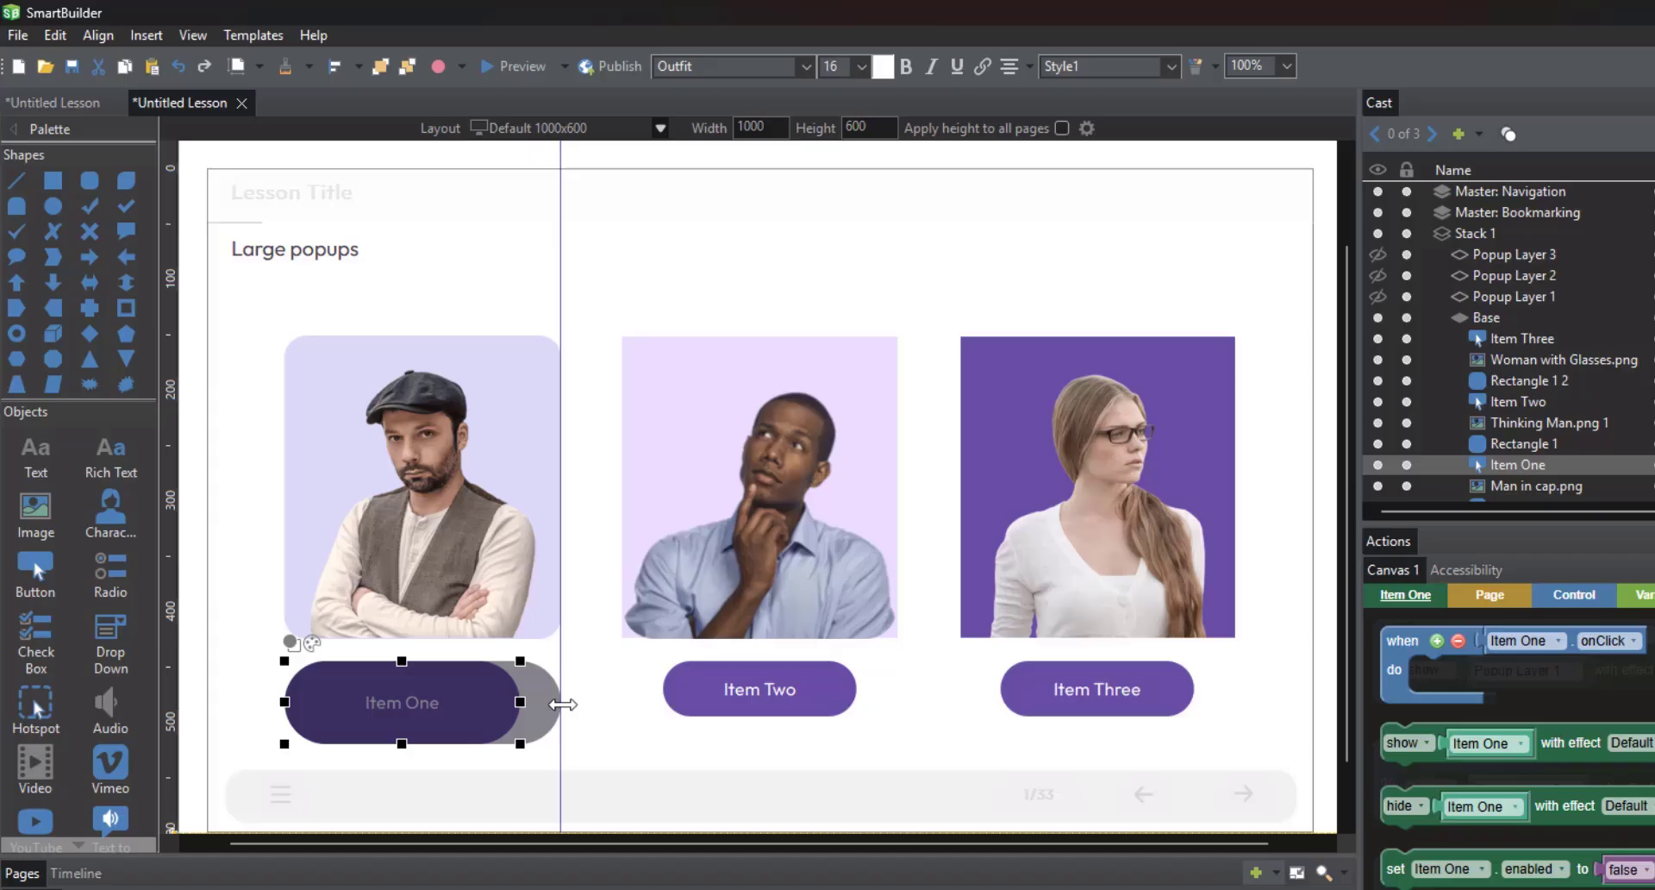
pyautogui.moveTo(562, 705)
pyautogui.mouseDown()
pyautogui.moveTo(909, 708)
pyautogui.moveTo(561, 707)
pyautogui.mouseUp()
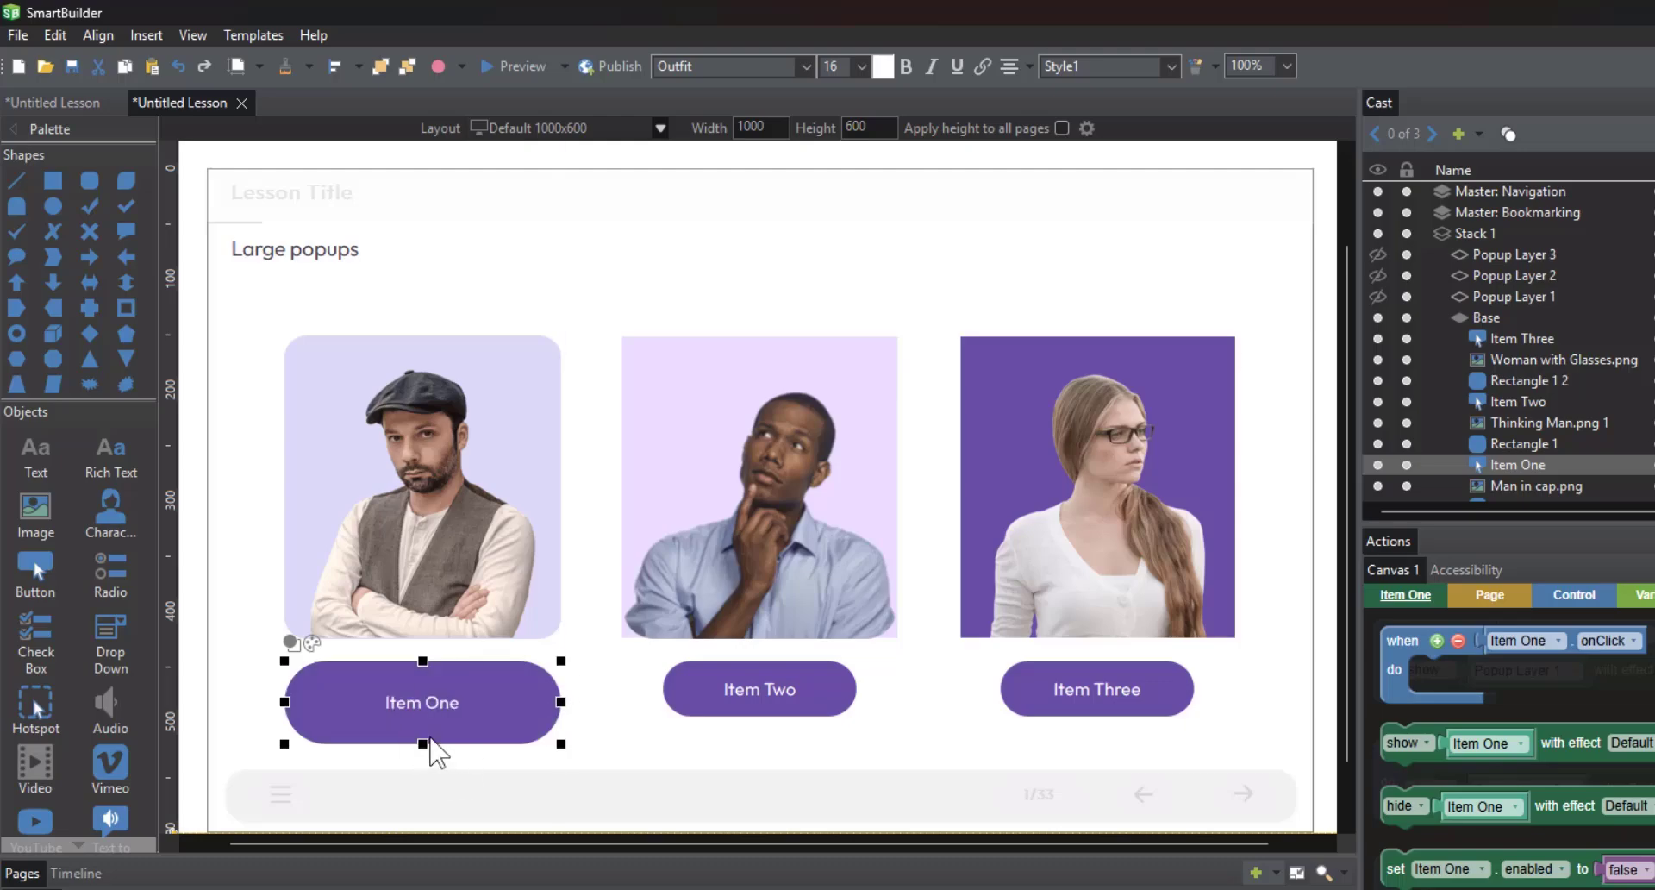
# Undo the Item One button's moves and resizes back to its original size and position
pyautogui.hotkey('ctrl', 'z')
pyautogui.hotkey('ctrl', 'z')
pyautogui.hotkey('ctrl', 'z')
pyautogui.hotkey('ctrl', 'z')
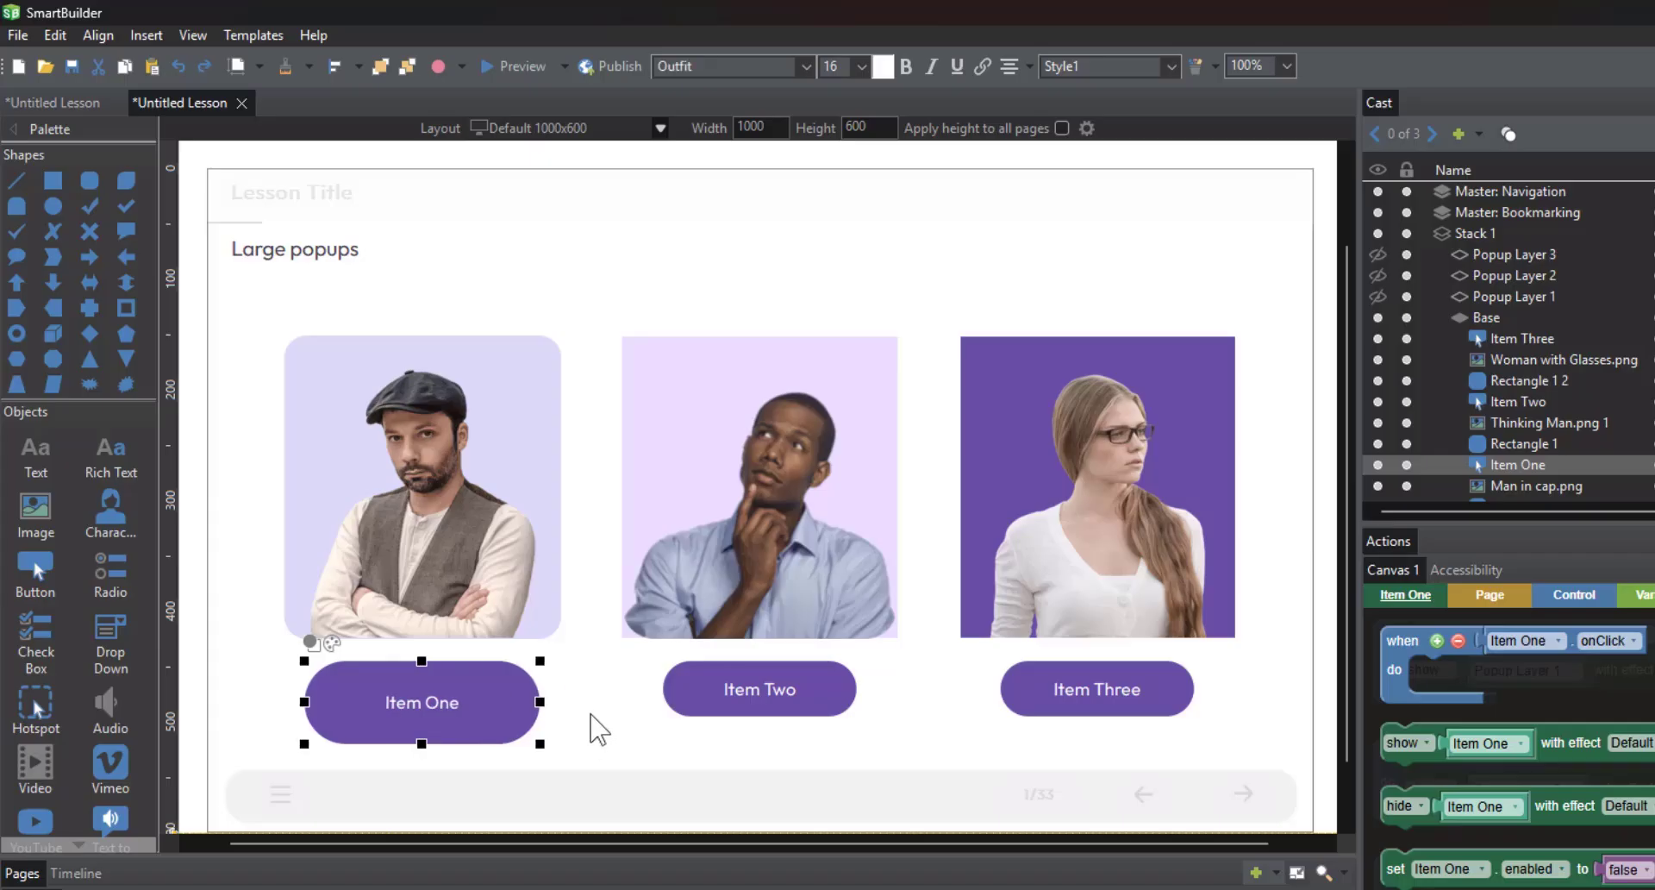
pyautogui.hotkey('ctrl', 'z')
pyautogui.hotkey('ctrl', 'z')
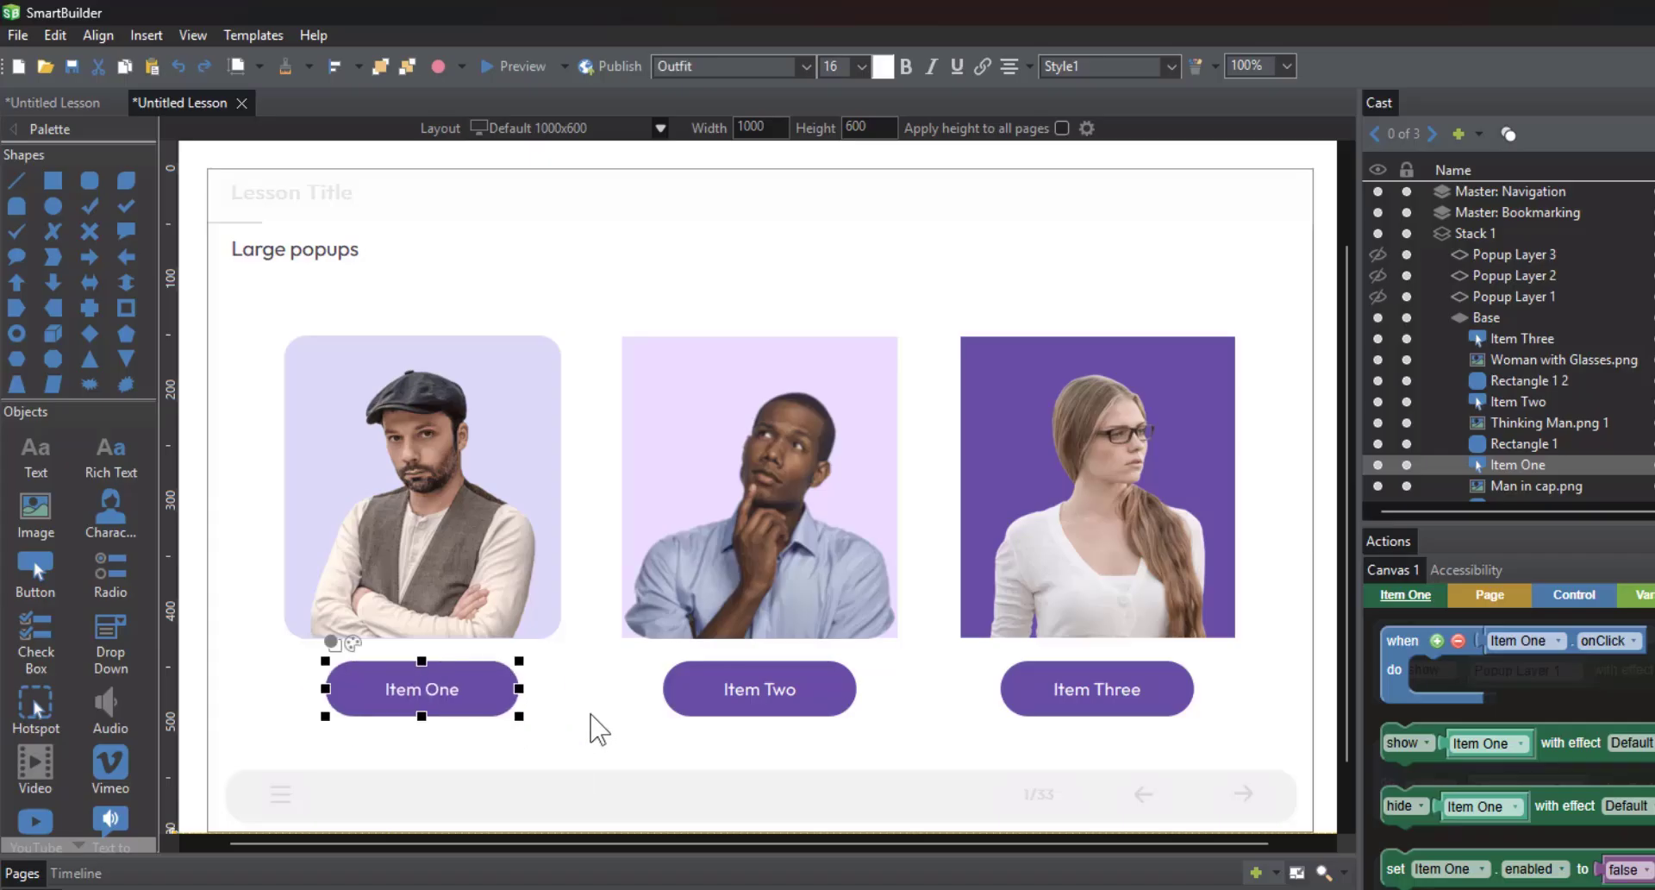
# Nudge the Item One button in one-pixel increments down, up and left to position 70, 470
pyautogui.click(590, 715)
pyautogui.click(444, 700)
pyautogui.press('Down')
pyautogui.press('Down')
pyautogui.press('Down')
pyautogui.press('Down')
pyautogui.press('Down')
pyautogui.press('Down')
pyautogui.press('Down')
pyautogui.press('Down')
pyautogui.press('Down')
pyautogui.press('Down')
pyautogui.press('Down')
pyautogui.press('Down')
pyautogui.press('Down')
pyautogui.press('Down')
pyautogui.press('Down')
pyautogui.press('Down')
pyautogui.press('Down')
pyautogui.press('Down')
pyautogui.press('Down')
pyautogui.press('Down')
pyautogui.press('Up')
pyautogui.press('Up')
pyautogui.press('Up')
pyautogui.press('Up')
pyautogui.press('Up')
pyautogui.press('Up')
pyautogui.press('Up')
pyautogui.press('Up')
pyautogui.press('Up')
pyautogui.press('Up')
pyautogui.press('Up')
pyautogui.press('Up')
pyautogui.press('Up')
pyautogui.press('Up')
pyautogui.press('Up')
pyautogui.press('Up')
pyautogui.press('Up')
pyautogui.press('Up')
pyautogui.press('Up')
pyautogui.press('Up')
pyautogui.press('Left')
pyautogui.press('Left')
pyautogui.press('Left')
pyautogui.press('Left')
pyautogui.press('Left')
pyautogui.press('Left')
pyautogui.press('Left')
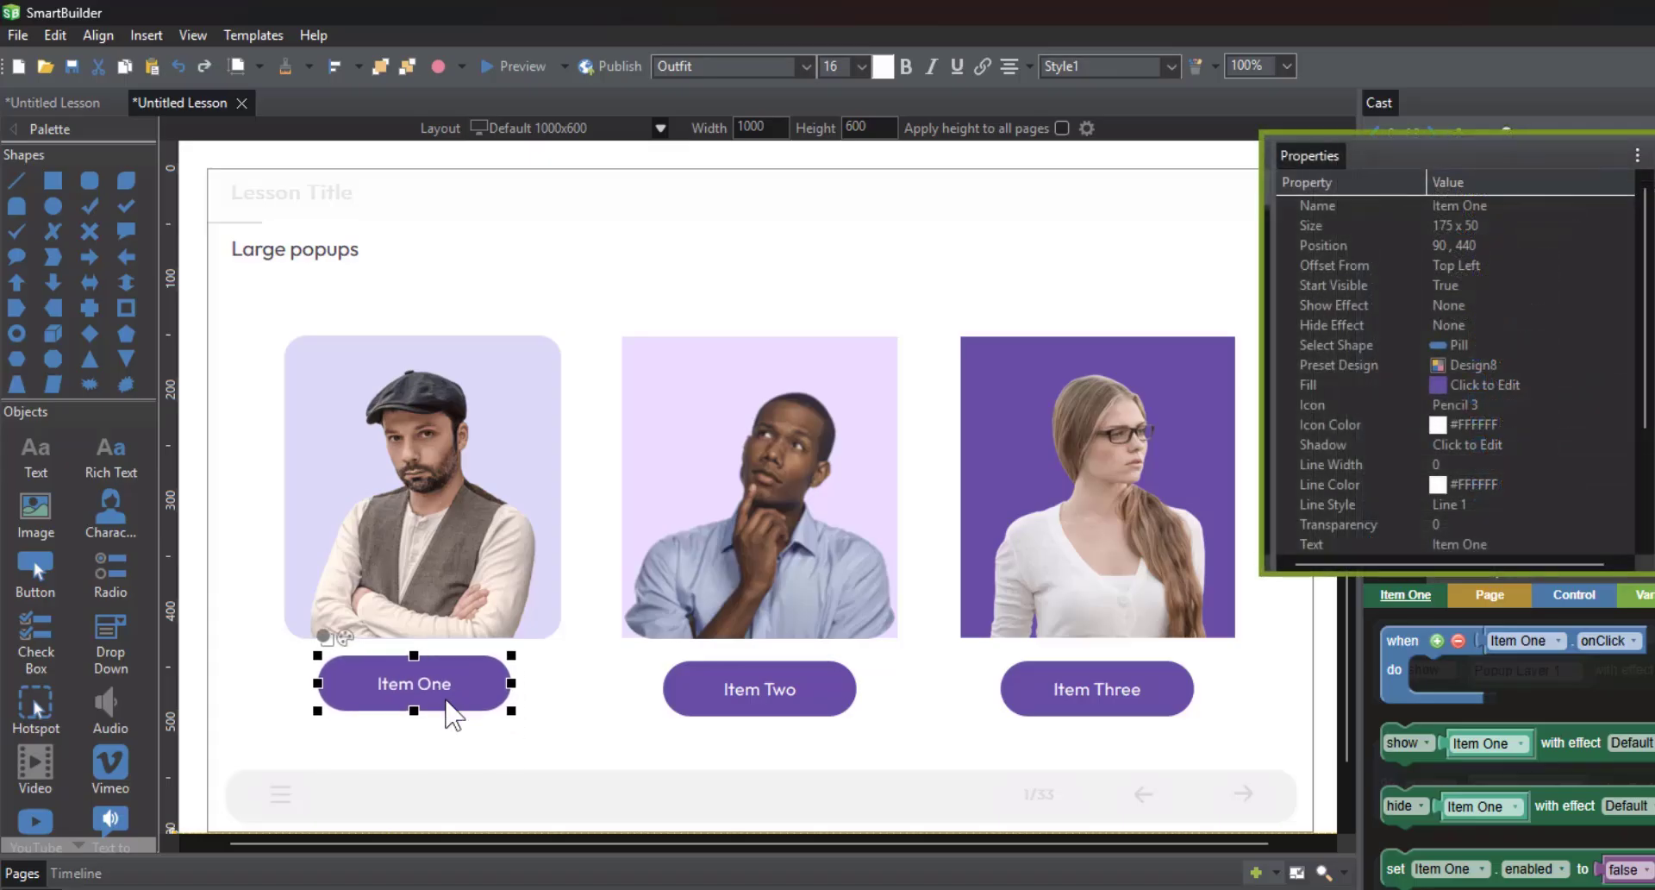
pyautogui.press('Left')
pyautogui.press('Left')
pyautogui.press('Left')
pyautogui.press('Left')
pyautogui.press('Left')
pyautogui.press('Left')
pyautogui.press('Left')
pyautogui.press('Left')
pyautogui.press('Left')
pyautogui.press('Left')
pyautogui.press('Left')
pyautogui.press('Left')
pyautogui.press('Left')
pyautogui.press('Left')
pyautogui.press('Left')
pyautogui.press('Left')
pyautogui.press('Left')
pyautogui.press('Left')
pyautogui.press('Left')
pyautogui.press('Left')
pyautogui.press('Down')
pyautogui.press('Down')
pyautogui.press('Down')
pyautogui.press('Down')
pyautogui.press('Down')
pyautogui.press('Down')
pyautogui.press('Down')
pyautogui.press('Down')
pyautogui.press('Down')
pyautogui.press('Down')
pyautogui.press('Down')
pyautogui.press('Down')
pyautogui.press('Down')
pyautogui.press('Down')
pyautogui.press('Down')
pyautogui.press('Down')
pyautogui.press('Down')
pyautogui.press('Down')
pyautogui.press('Down')
pyautogui.press('Down')
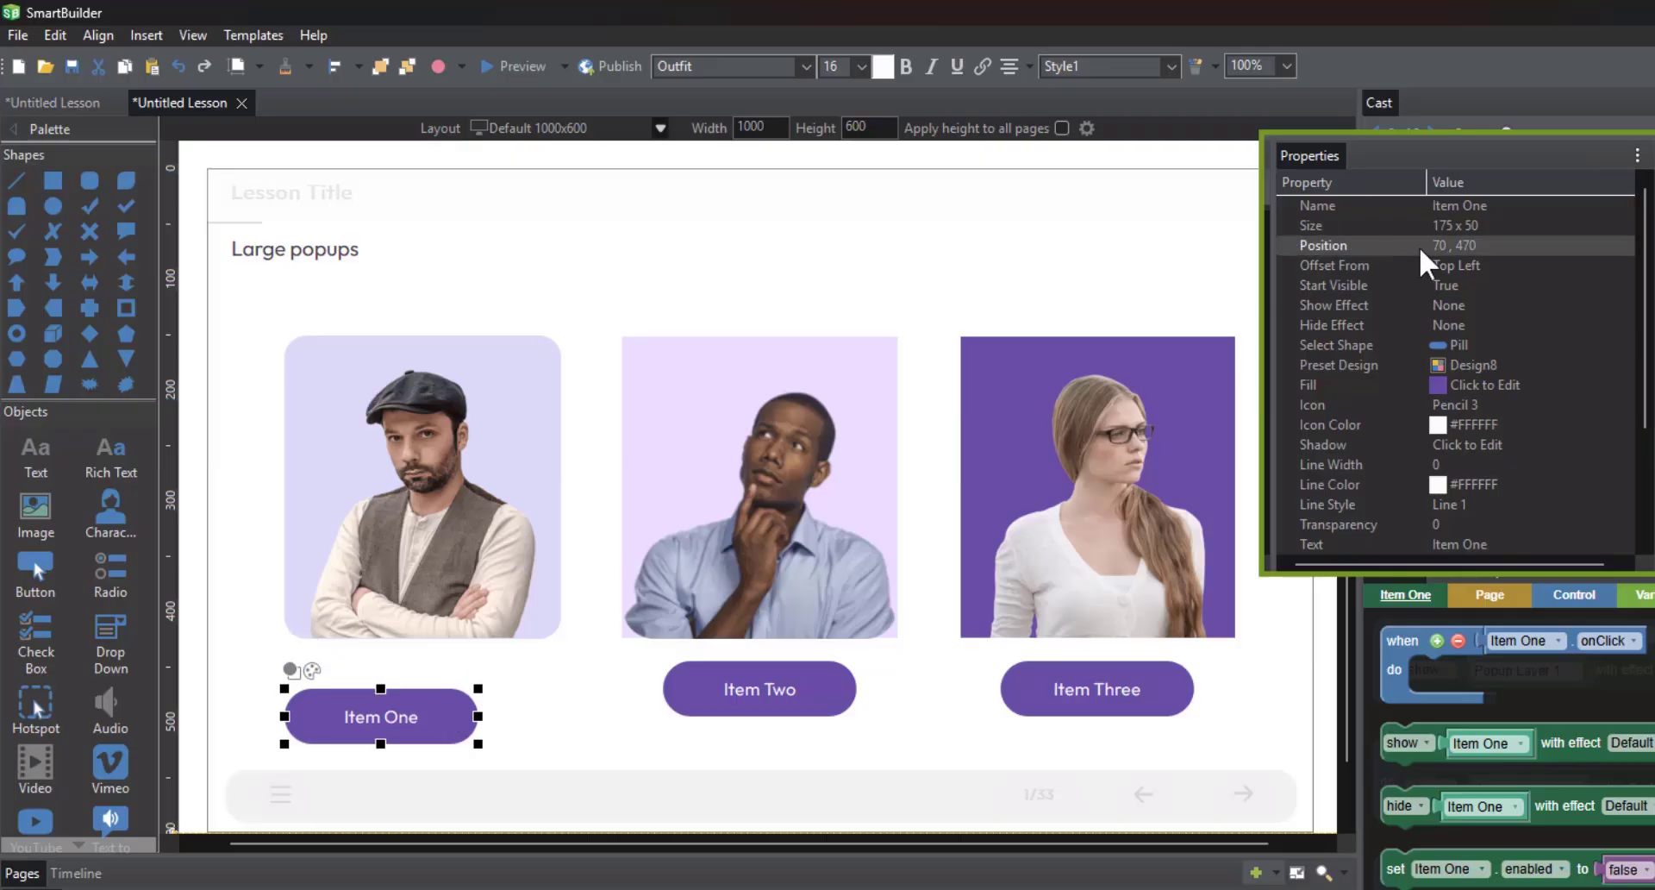
# Nudge the Item One button in ten-pixel increments up, down and right to position 110, 450
pyautogui.hotkey('shift', 'Up')
pyautogui.hotkey('shift', 'Up')
pyautogui.hotkey('shift', 'Up')
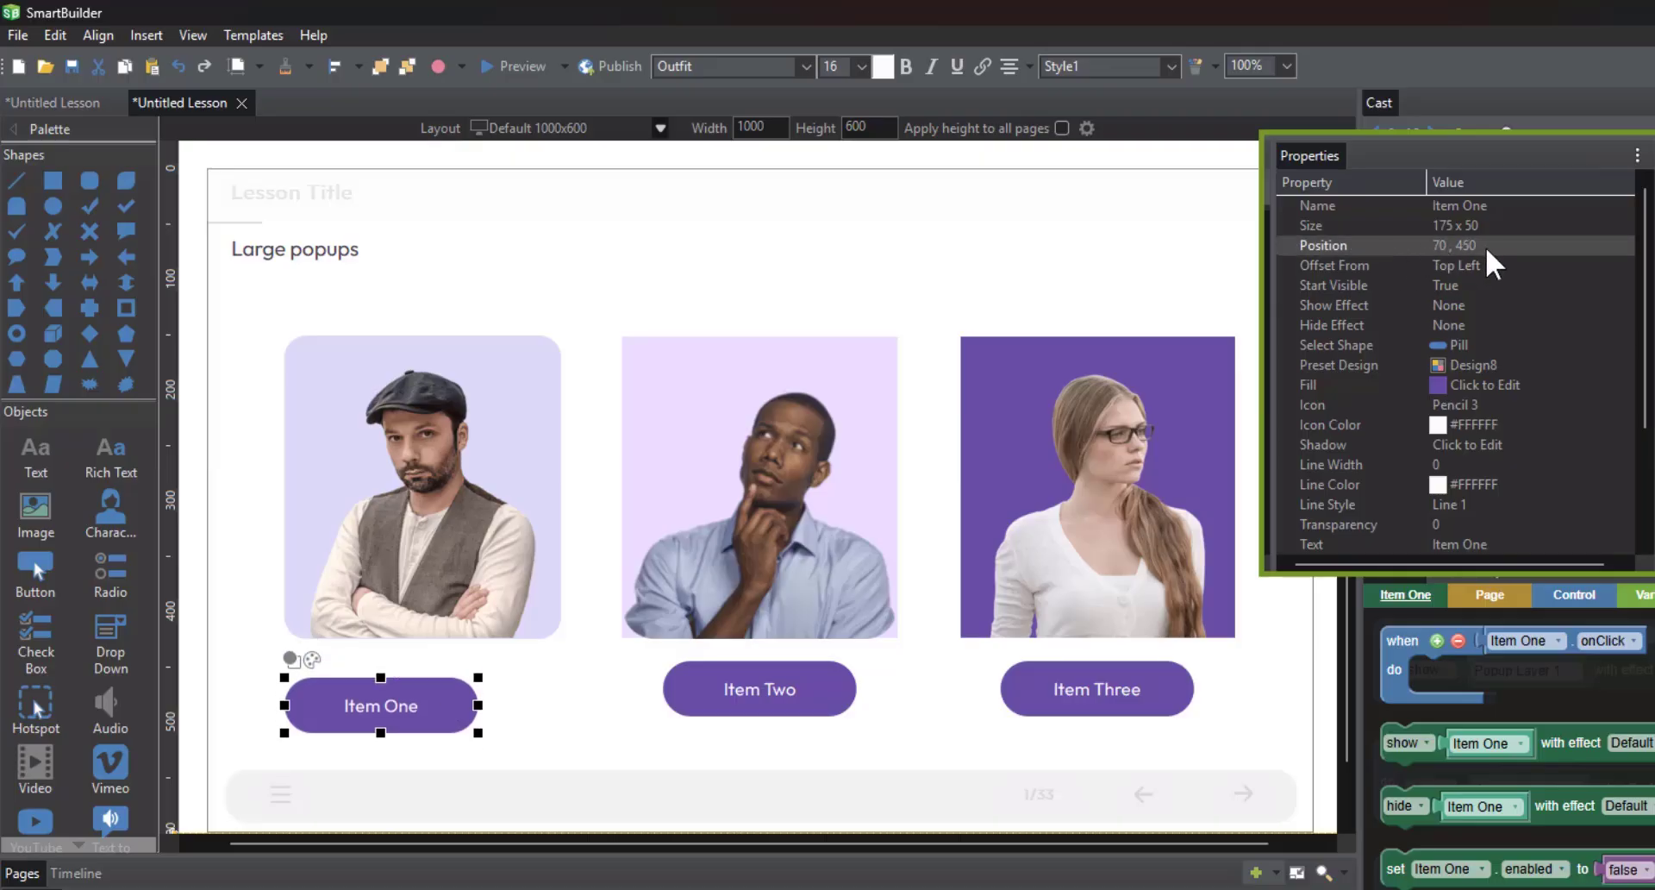
pyautogui.hotkey('shift', 'Down')
pyautogui.hotkey('shift', 'Down')
pyautogui.hotkey('shift', 'Down')
pyautogui.hotkey('shift', 'Down')
pyautogui.hotkey('shift', 'Right')
pyautogui.hotkey('shift', 'Right')
pyautogui.hotkey('shift', 'Right')
pyautogui.hotkey('shift', 'Right')
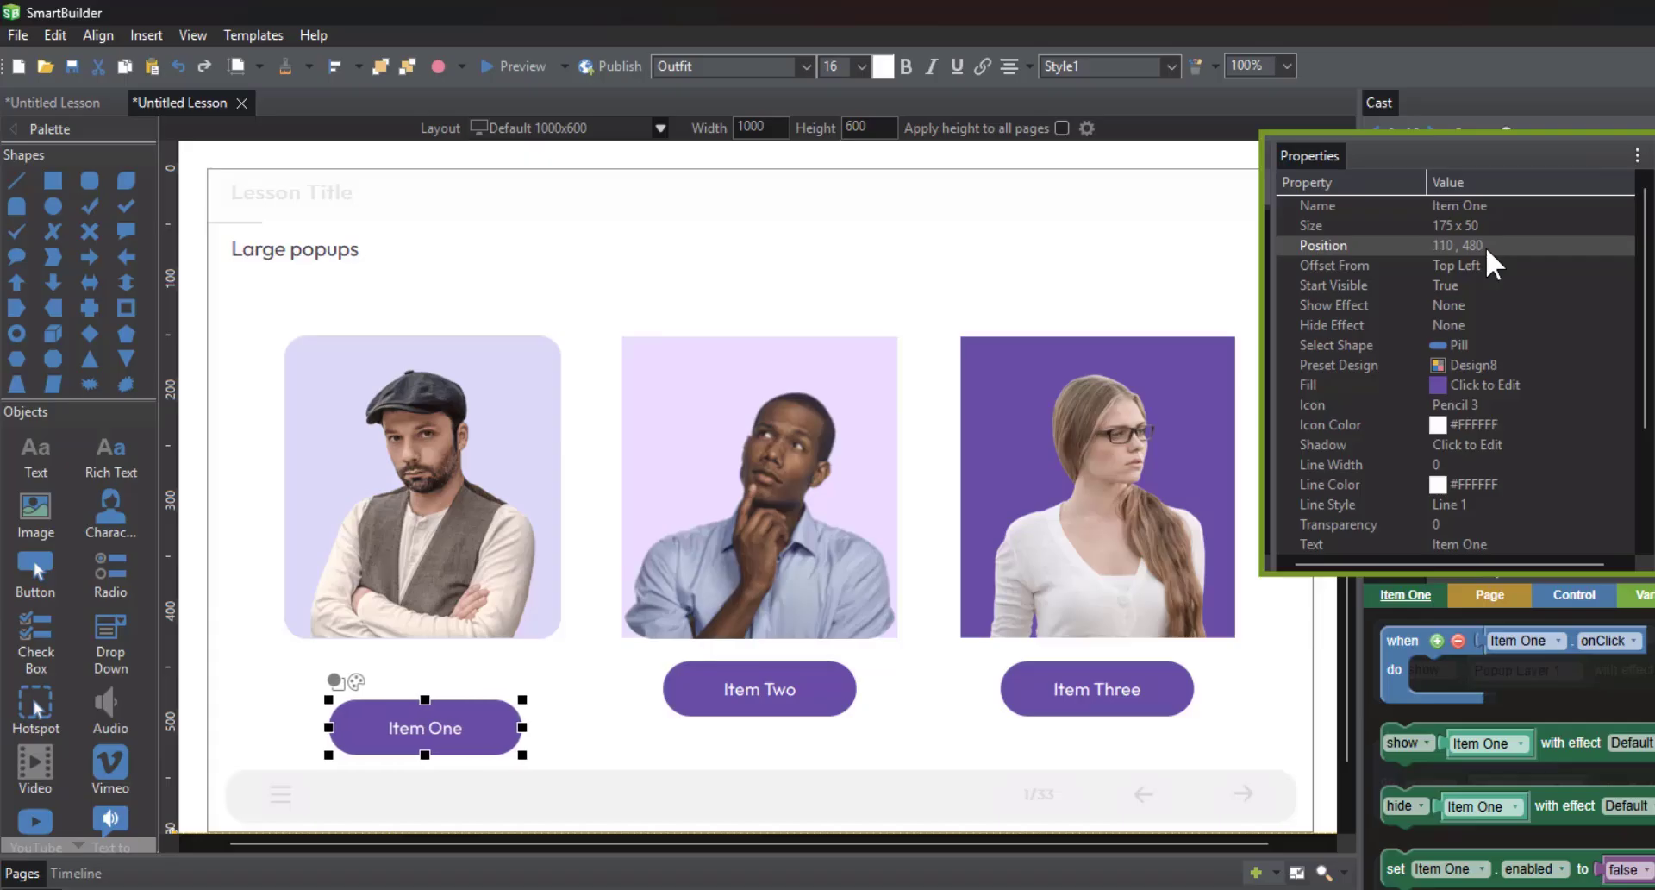
pyautogui.hotkey('shift', 'Up')
pyautogui.hotkey('shift', 'Up')
pyautogui.hotkey('shift', 'Up')
pyautogui.hotkey('shift', 'Down')
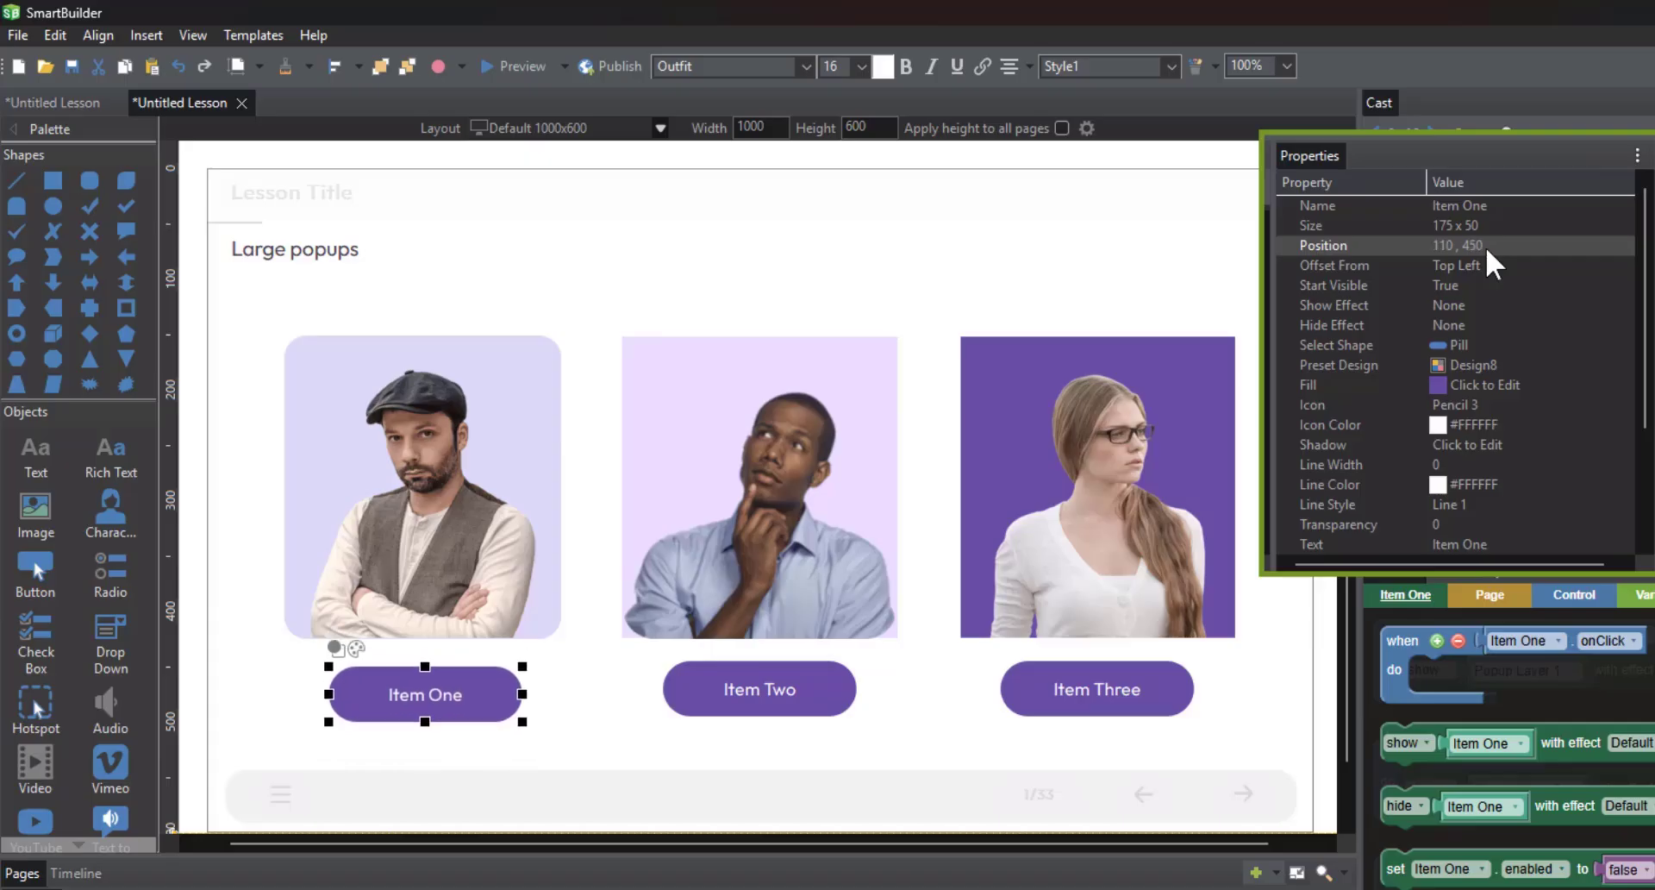
# Fine-tune the Item One button's position in one-pixel increments, shifting it down to 456, left to 103 and slightly up
pyautogui.press('Down')
pyautogui.press('Down')
pyautogui.press('Down')
pyautogui.press('Down')
pyautogui.press('Down')
pyautogui.press('Down')
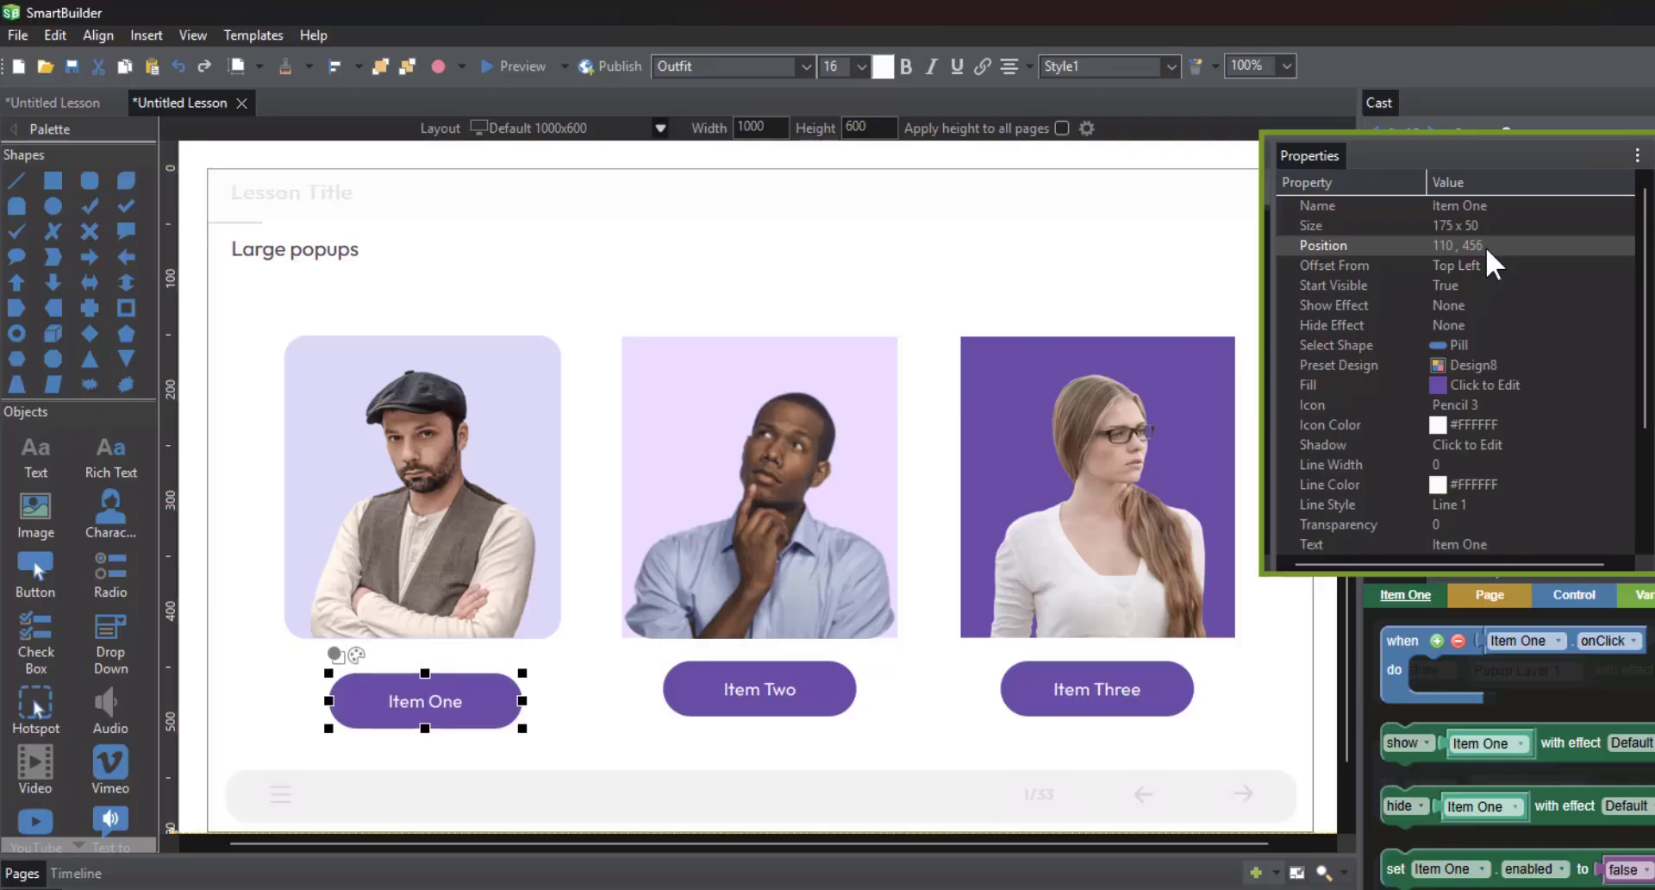
pyautogui.press('Left')
pyautogui.press('Left')
pyautogui.press('Left')
pyautogui.press('Left')
pyautogui.press('Left')
pyautogui.press('Left')
pyautogui.press('Left')
pyautogui.press('Up')
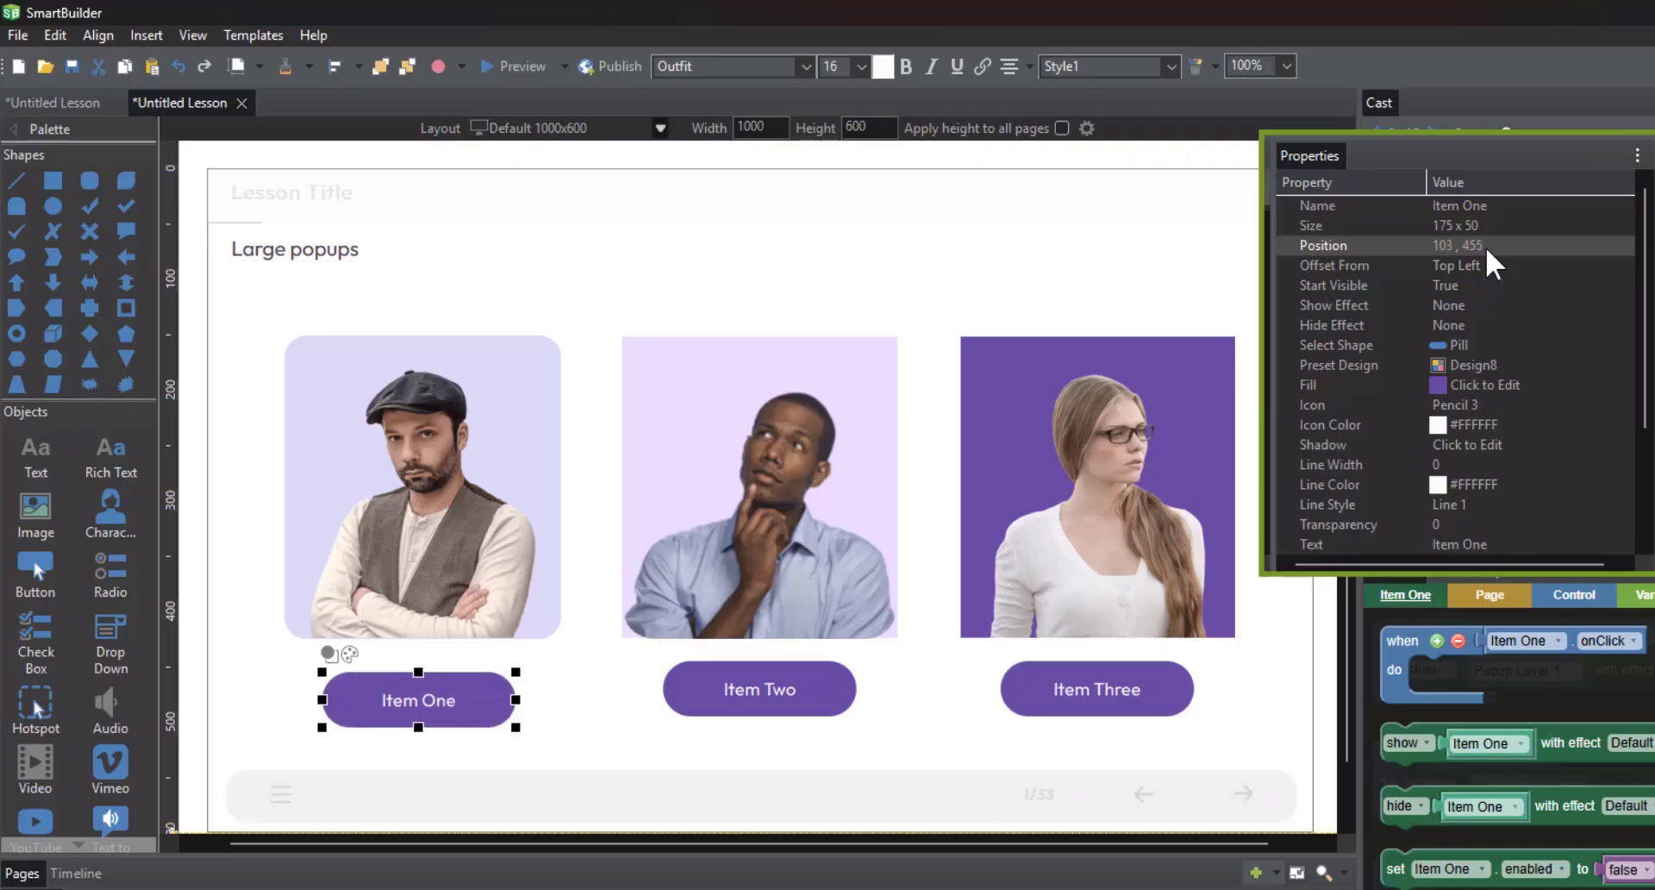
pyautogui.press('Up')
pyautogui.press('Up')
pyautogui.press('Up')
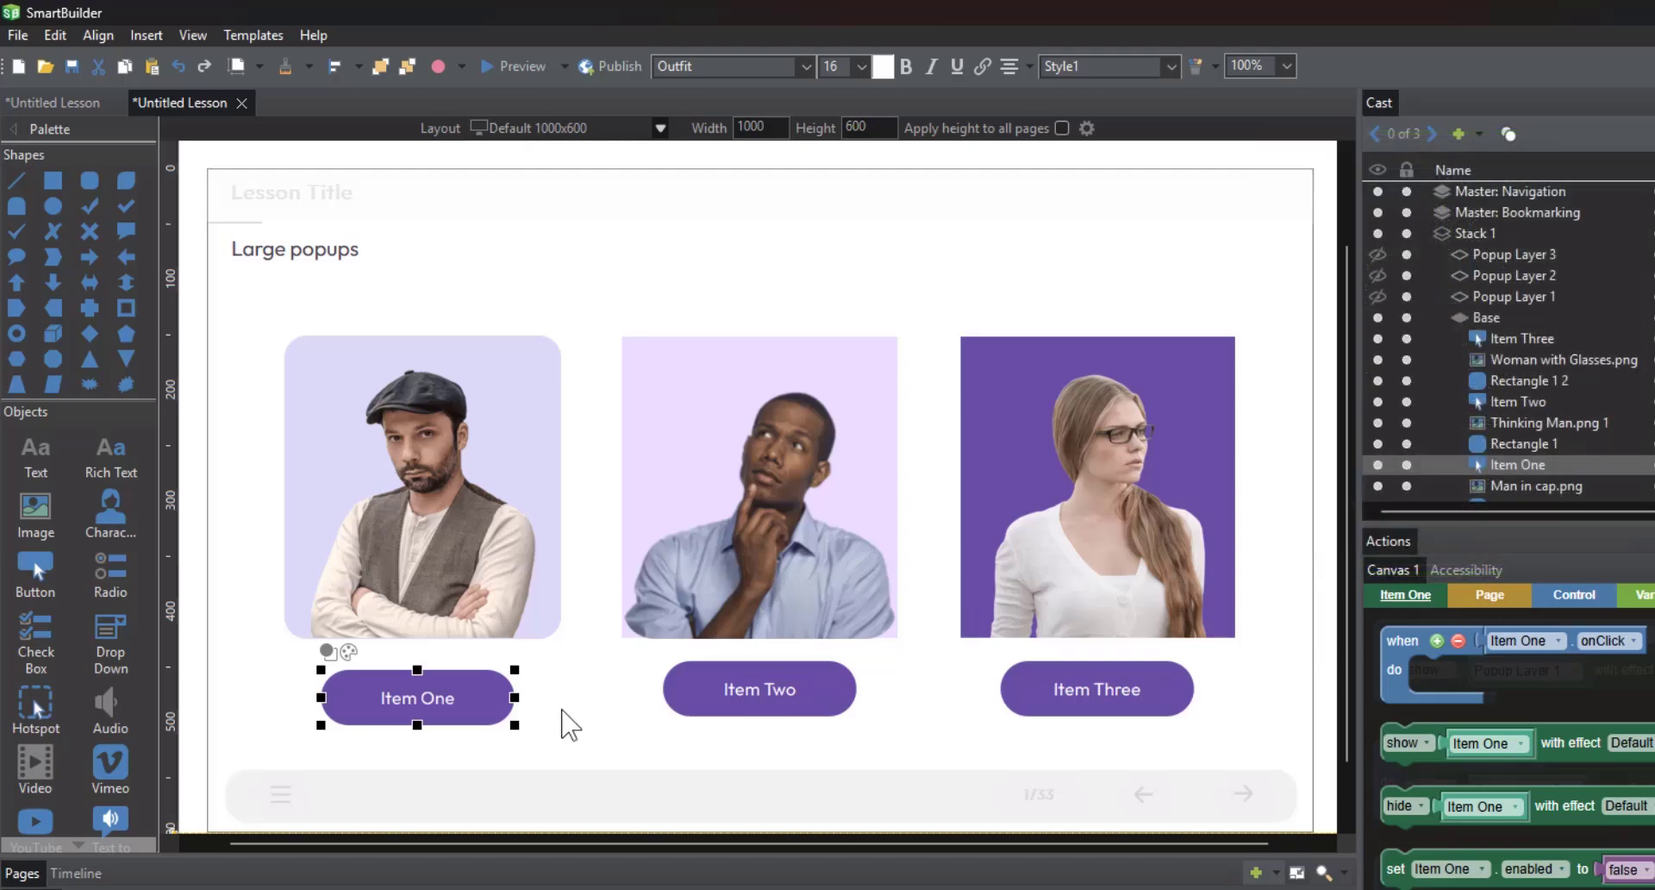
# Reselect the Item One button and restore it to its original position, level with the other two buttons
pyautogui.click(606, 721)
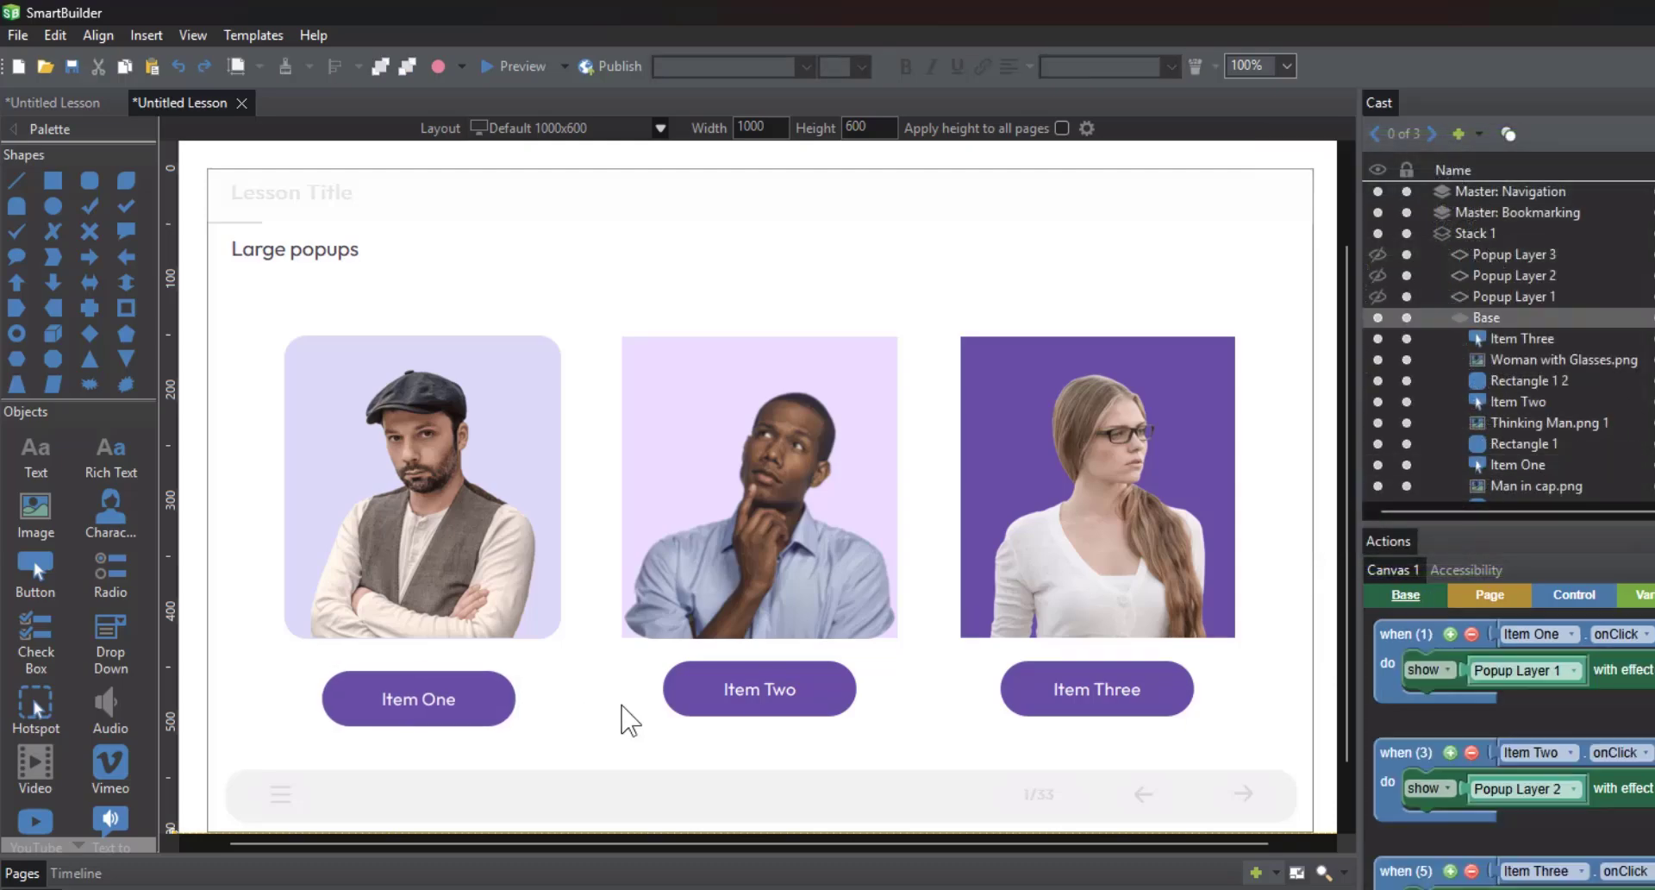
pyautogui.click(450, 695)
pyautogui.click(606, 726)
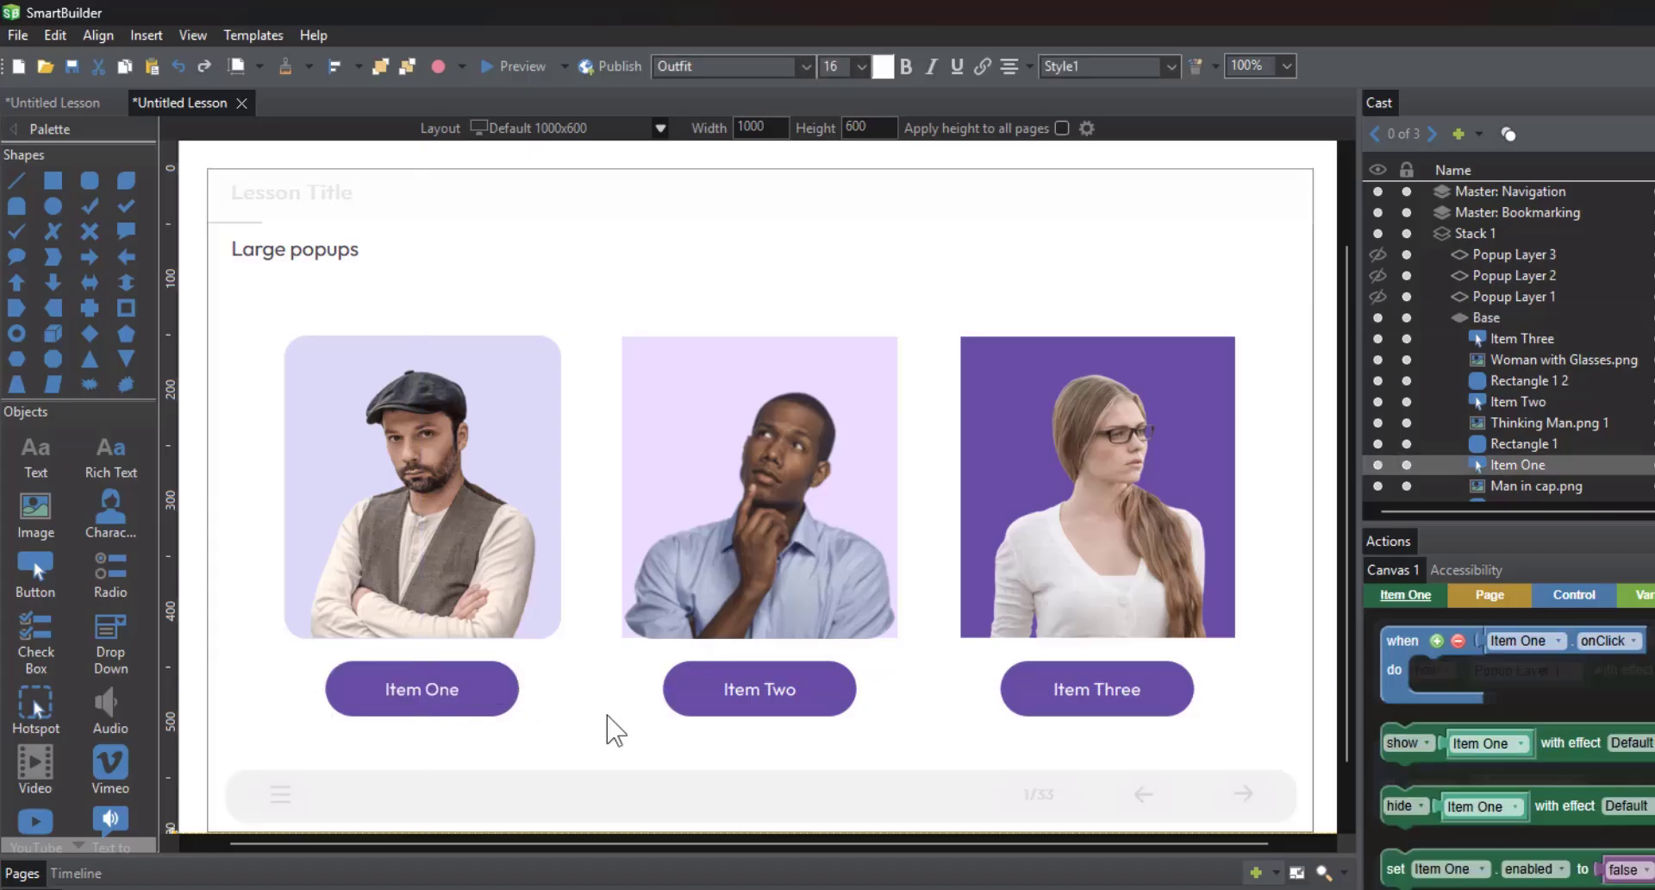
# Show Popup Layer 1 and shorten its pink background rectangle so it ends just below the text
pyautogui.click(1491, 292)
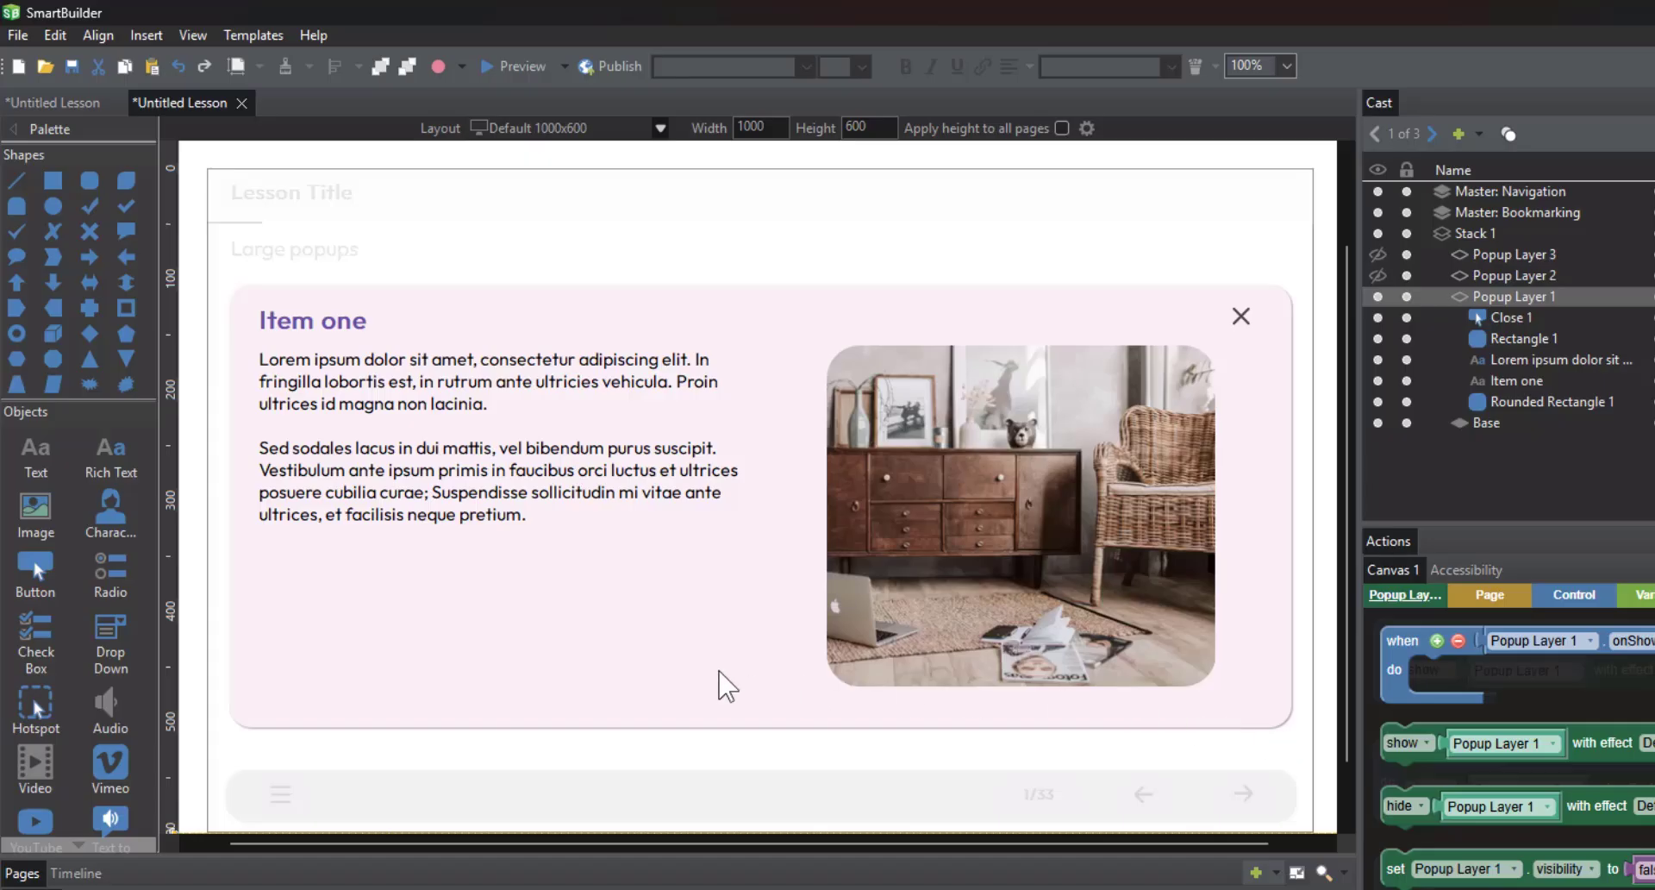
pyautogui.click(757, 721)
pyautogui.moveTo(760, 727); pyautogui.dragTo(743, 588)
# Shrink the room image in Popup Layer 1 to fit the shortened background and center it beside the text
pyautogui.click(937, 457)
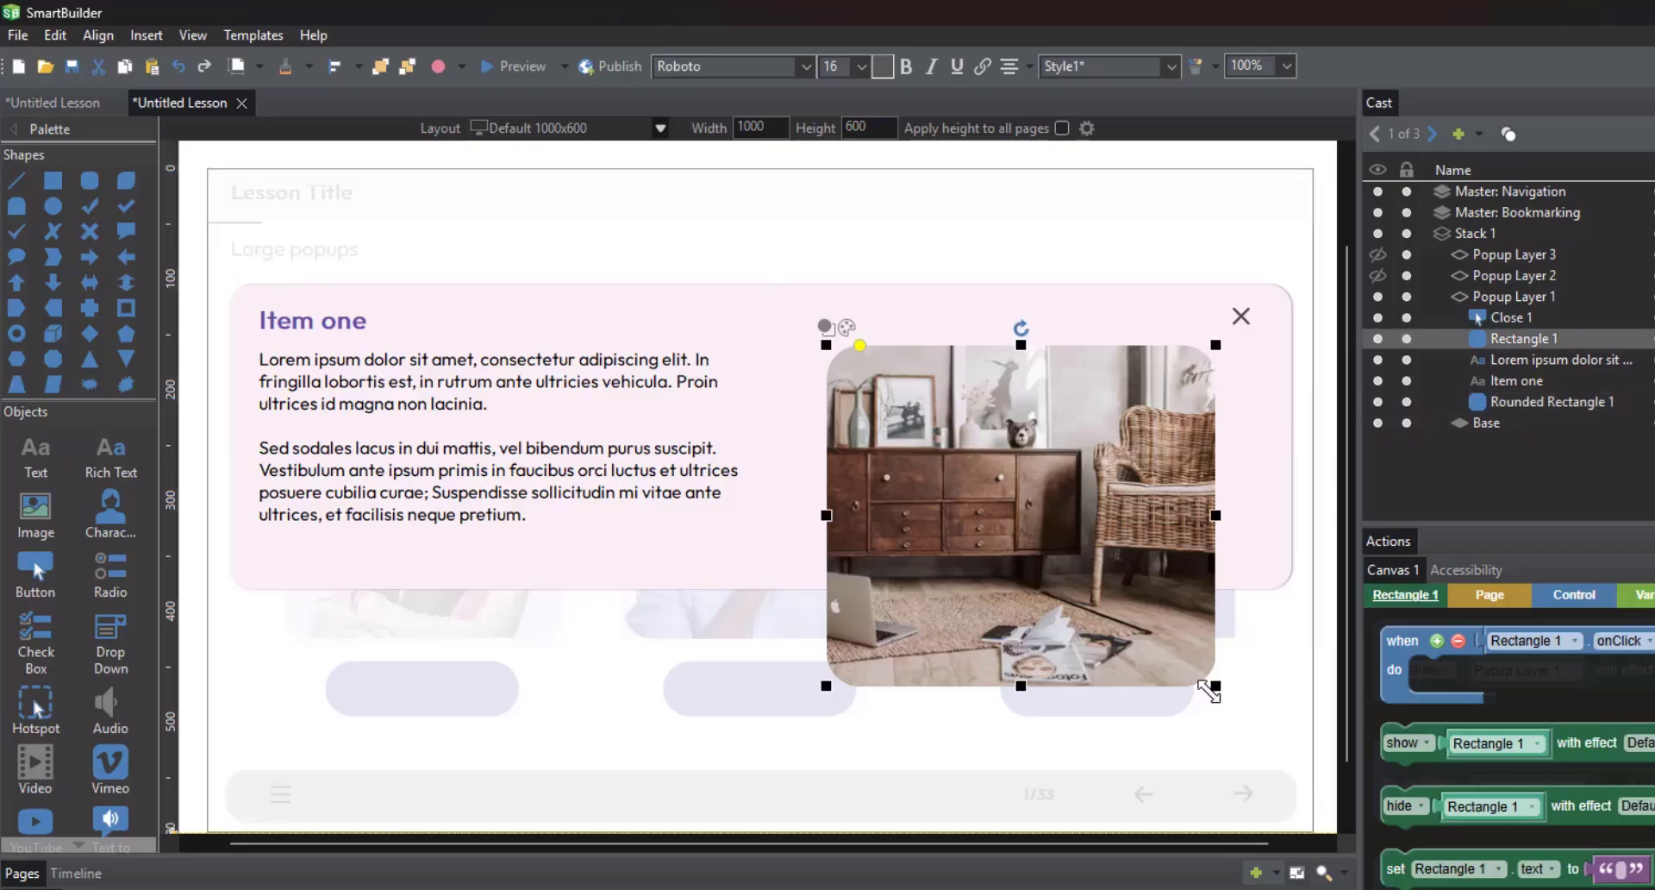
pyautogui.moveTo(1213, 685); pyautogui.dragTo(958, 539)
pyautogui.moveTo(949, 466); pyautogui.dragTo(1038, 468)
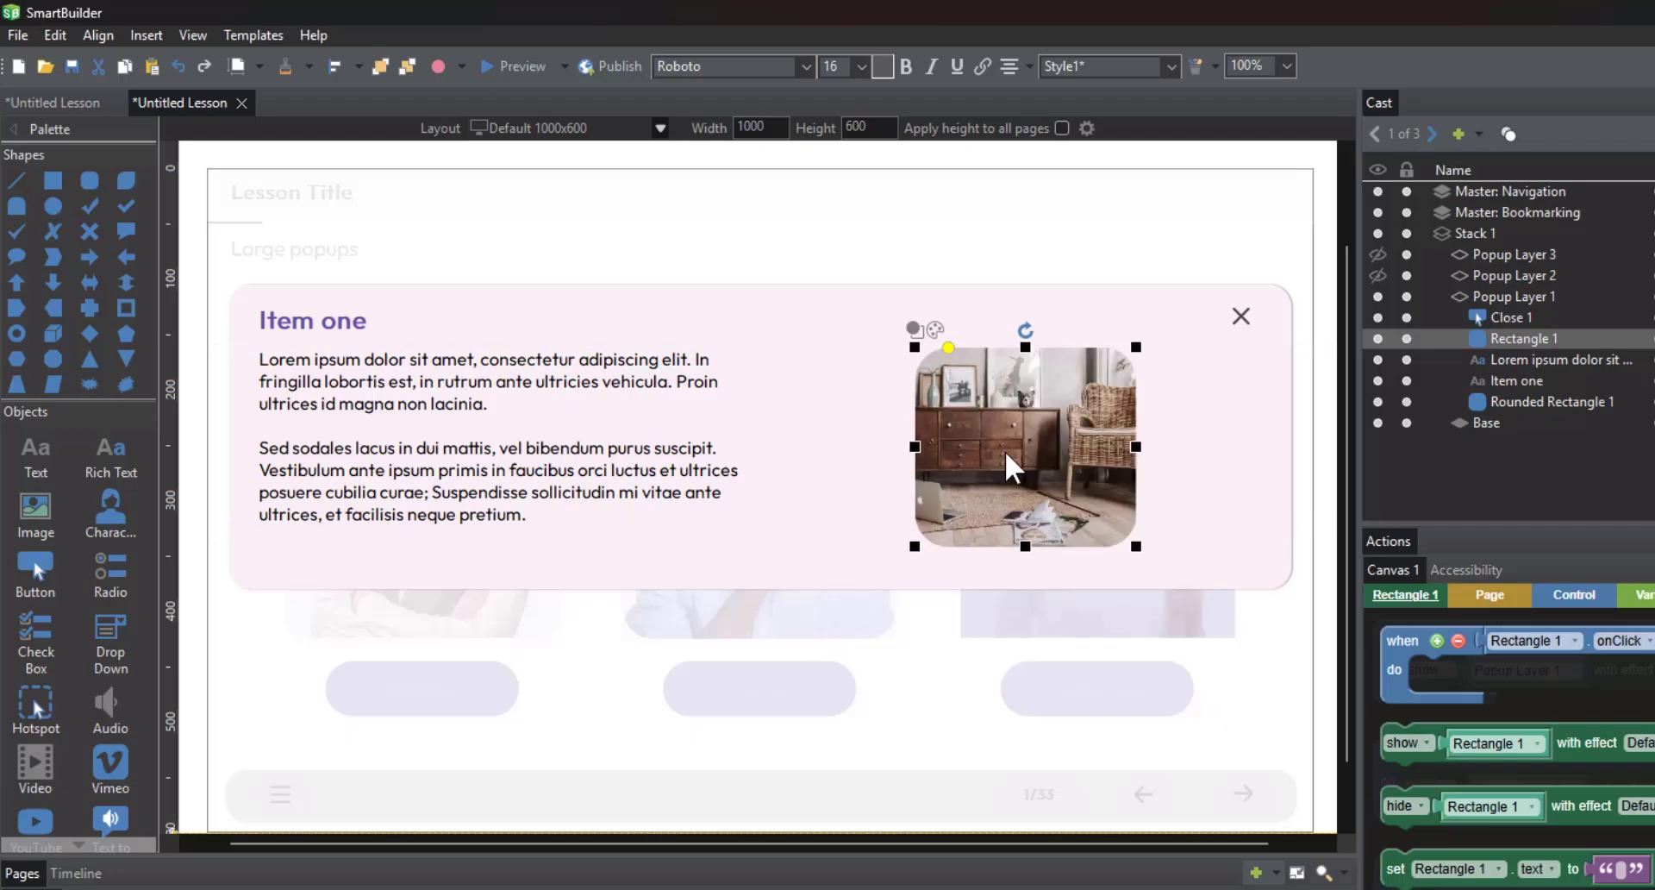
# Copy the dimensions of Popup Layer 1's background rectangle and paste its width and height onto Popup Layer 2's background rectangle
pyautogui.click(1491, 276)
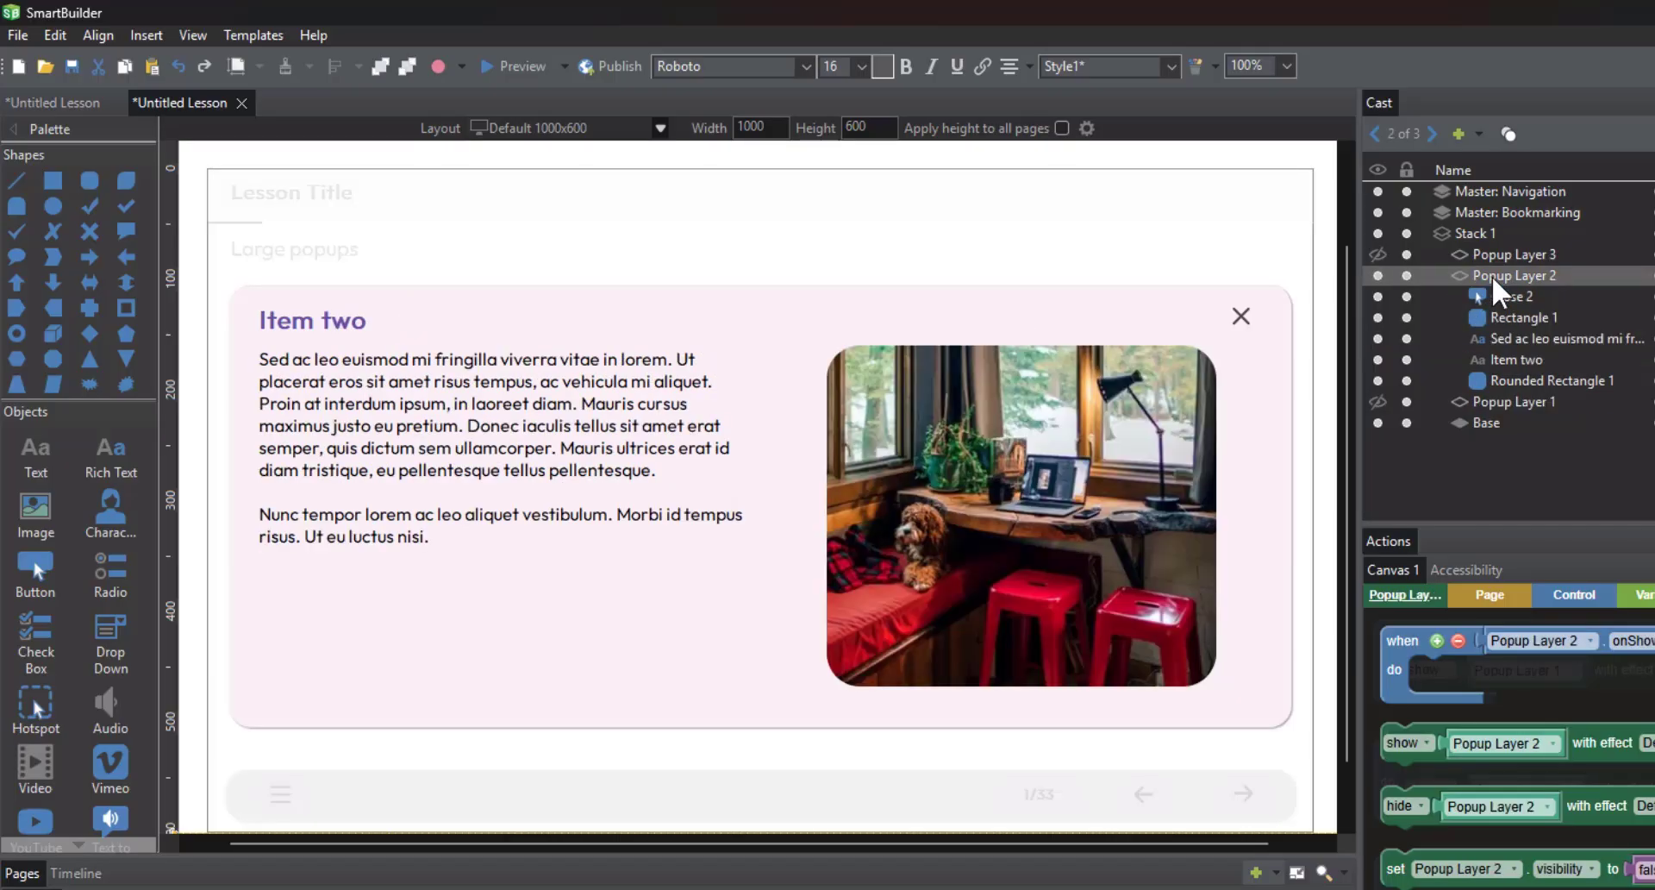
pyautogui.click(1497, 401)
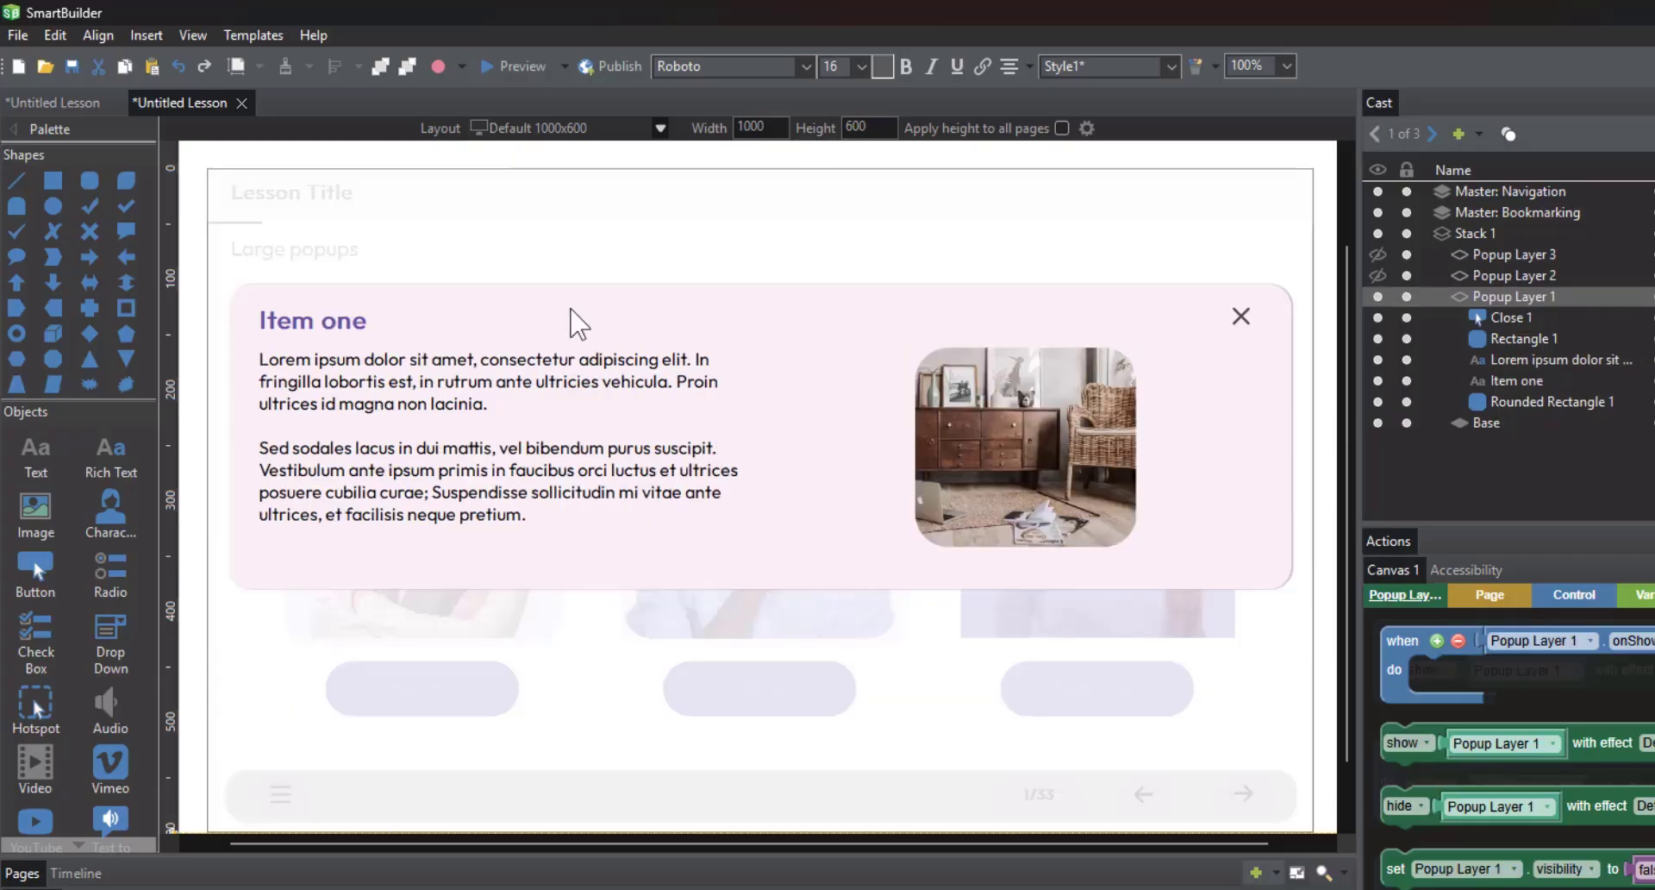
pyautogui.click(401, 323)
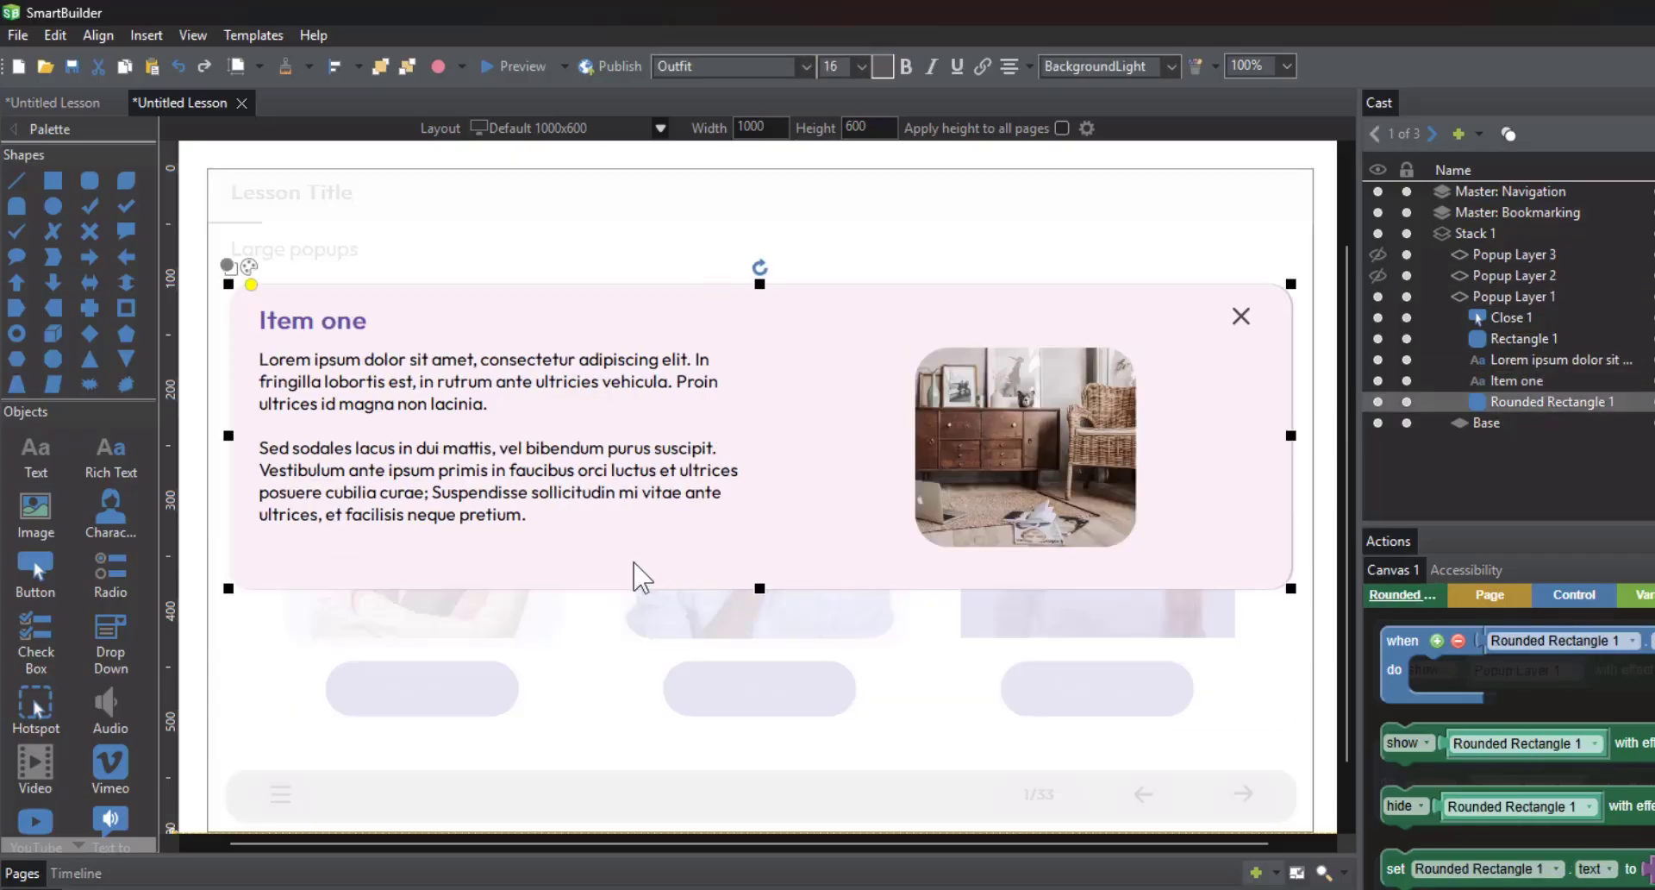
pyautogui.click(1510, 276)
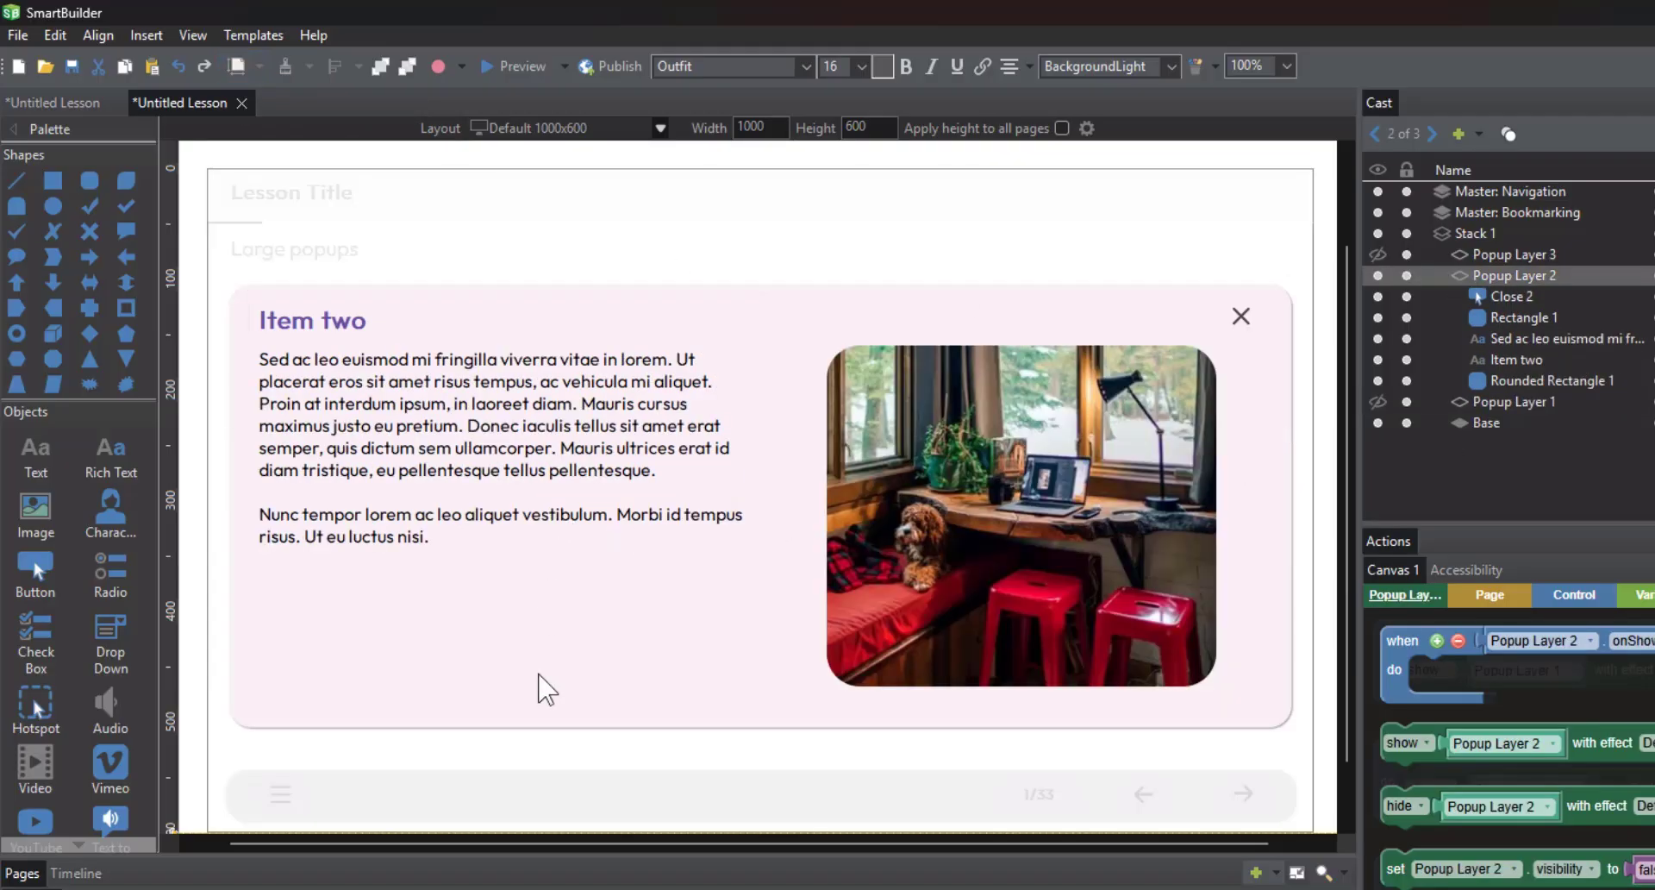
pyautogui.click(483, 474)
pyautogui.click(258, 66)
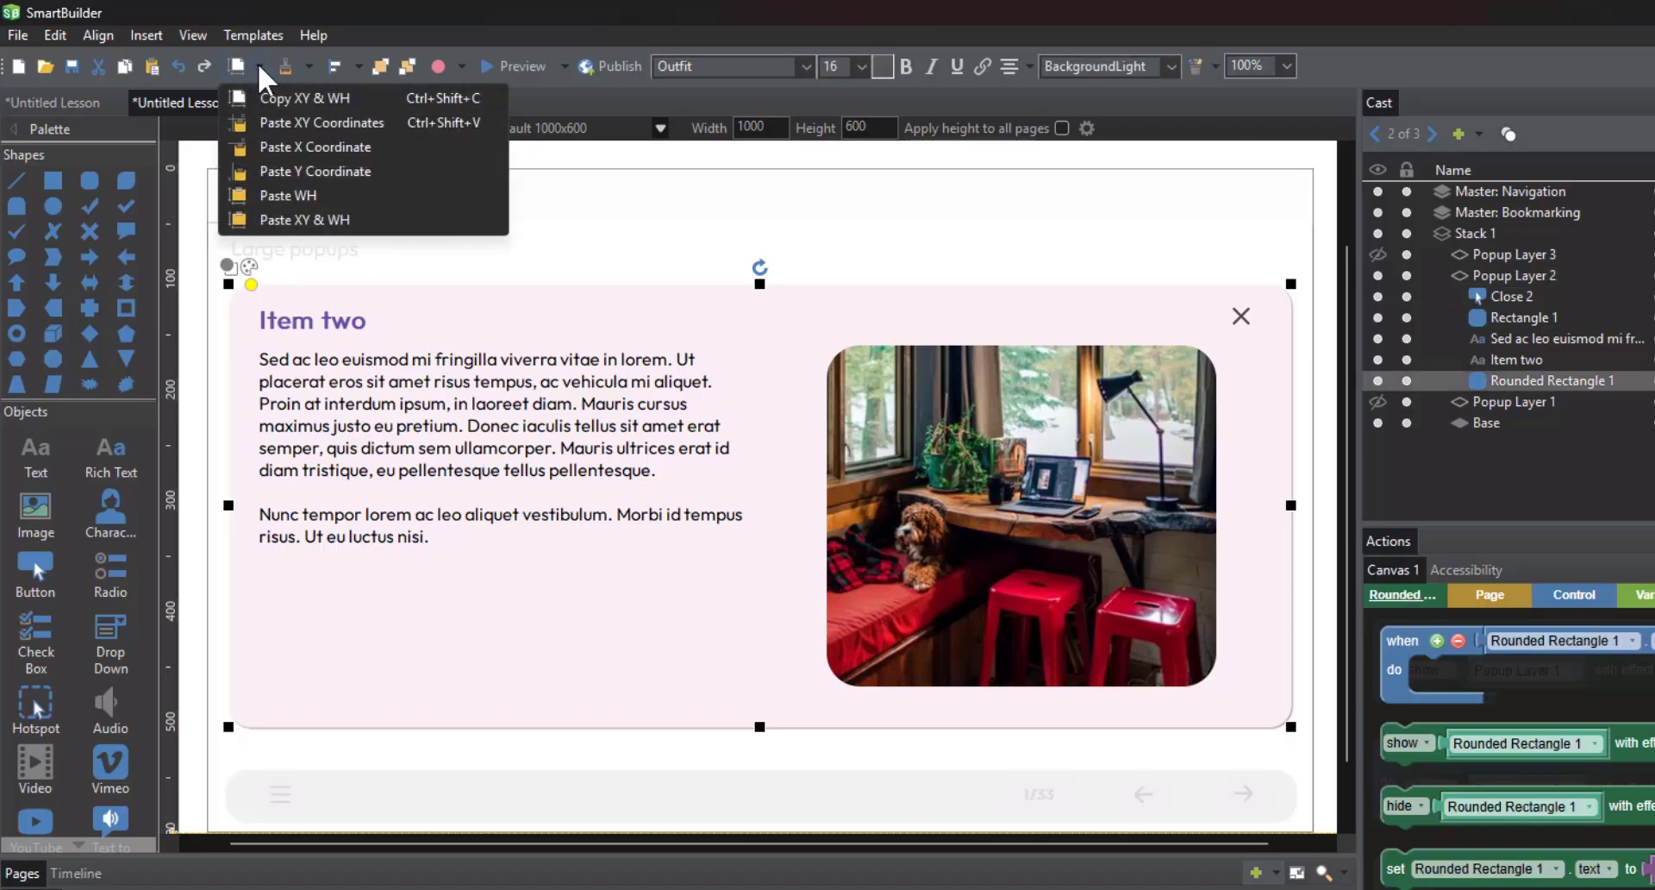
pyautogui.click(363, 195)
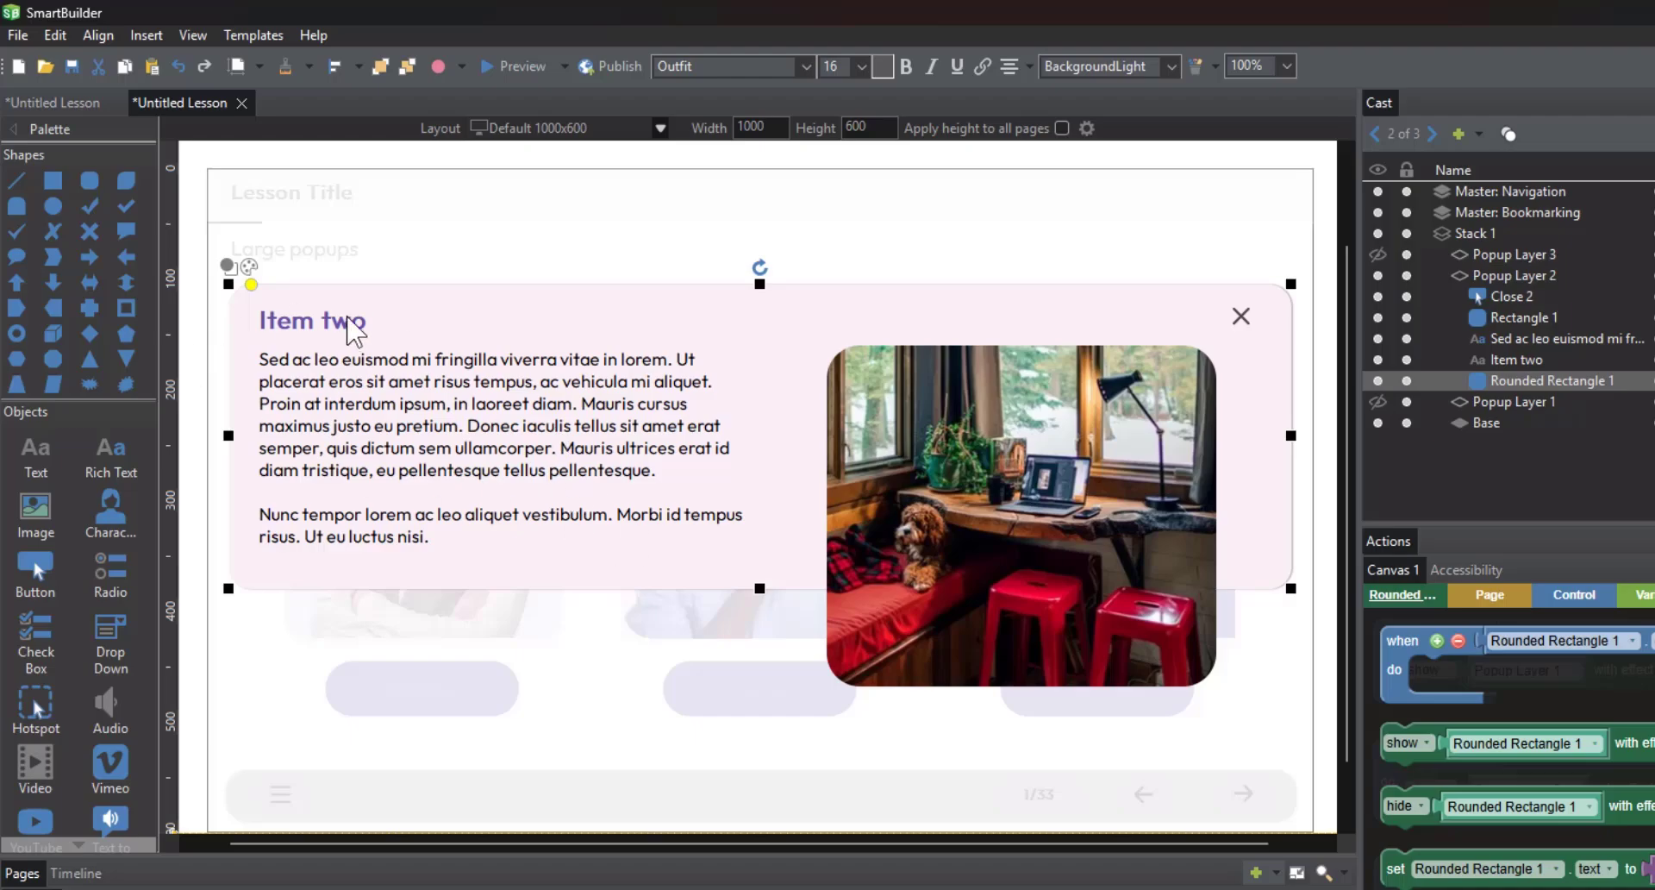
# Move all of Popup Layer 1's objects straight down together to just above the navigation bar, and select its background rectangle
pyautogui.click(1509, 402)
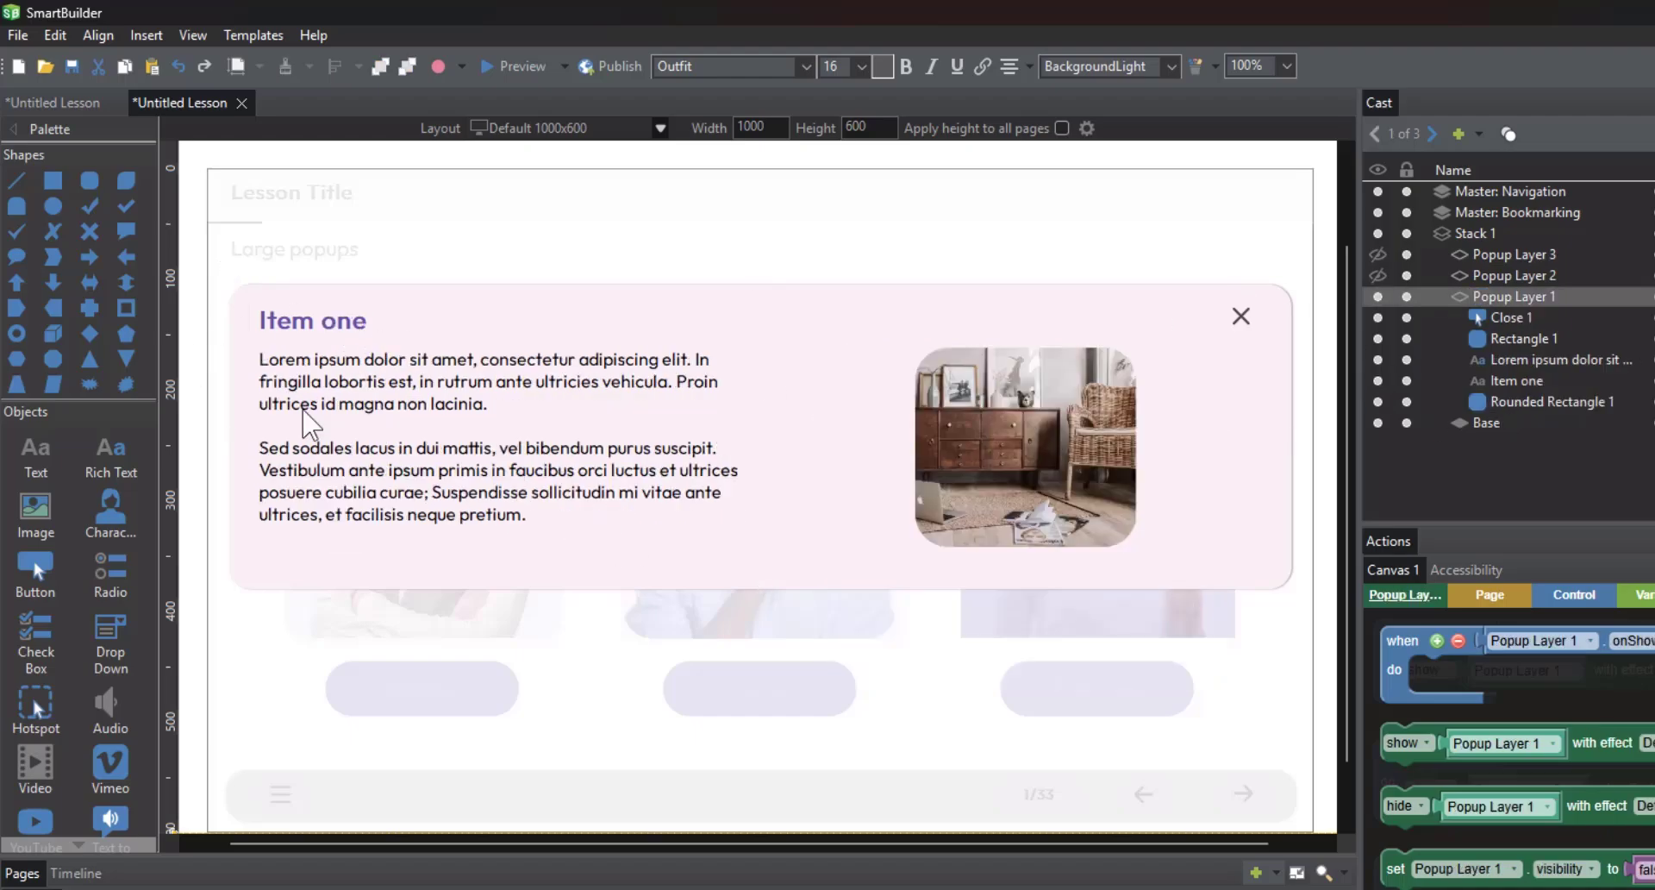
pyautogui.moveTo(186, 272); pyautogui.dragTo(1320, 635)
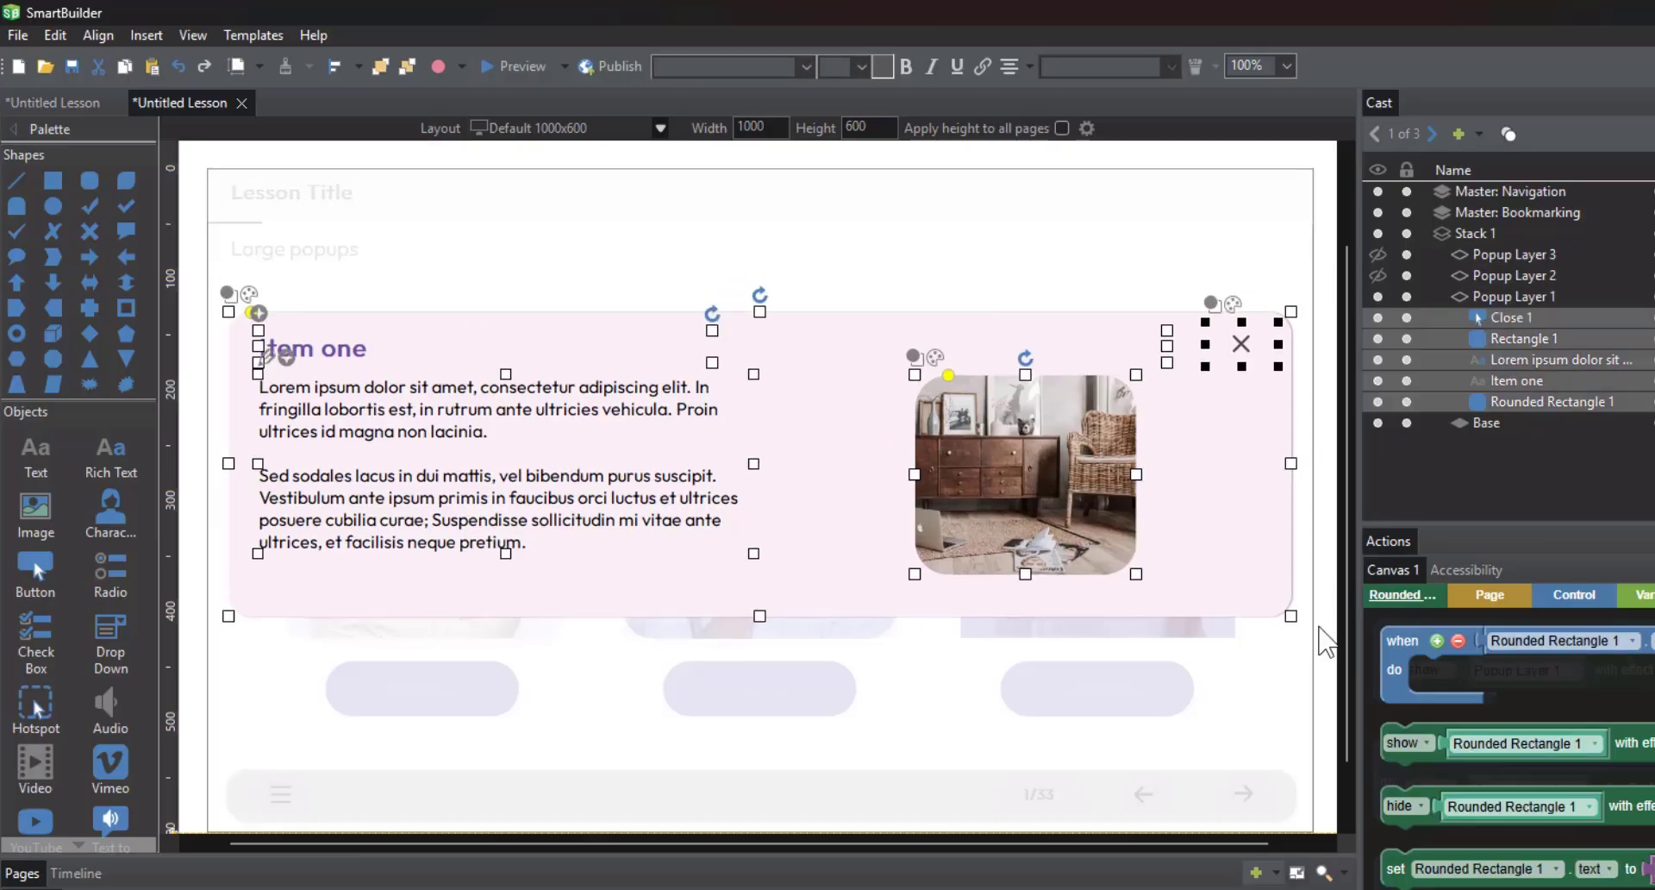
pyautogui.hotkey('shift', 'Down')
pyautogui.hotkey('shift', 'Down')
pyautogui.hotkey('shift', 'Down')
pyautogui.hotkey('shift', 'Down')
pyautogui.hotkey('shift', 'Down')
pyautogui.hotkey('shift', 'Down')
pyautogui.hotkey('shift', 'Down')
pyautogui.hotkey('shift', 'Down')
pyautogui.hotkey('shift', 'Down')
pyautogui.hotkey('shift', 'Down')
pyautogui.hotkey('shift', 'Down')
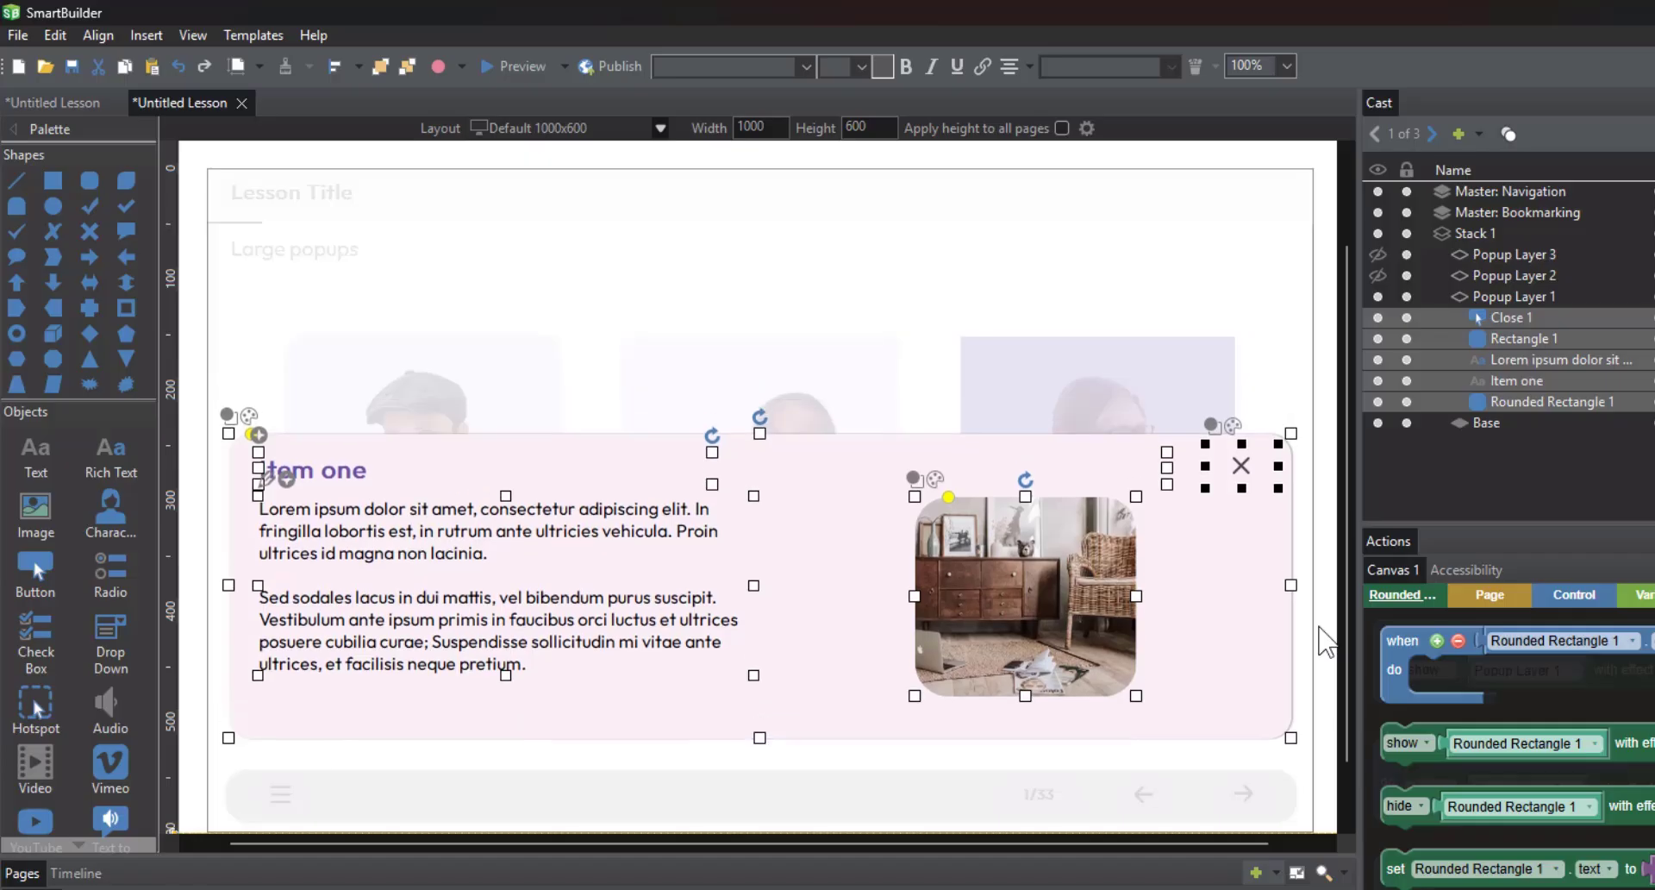
pyautogui.hotkey('shift', 'Down')
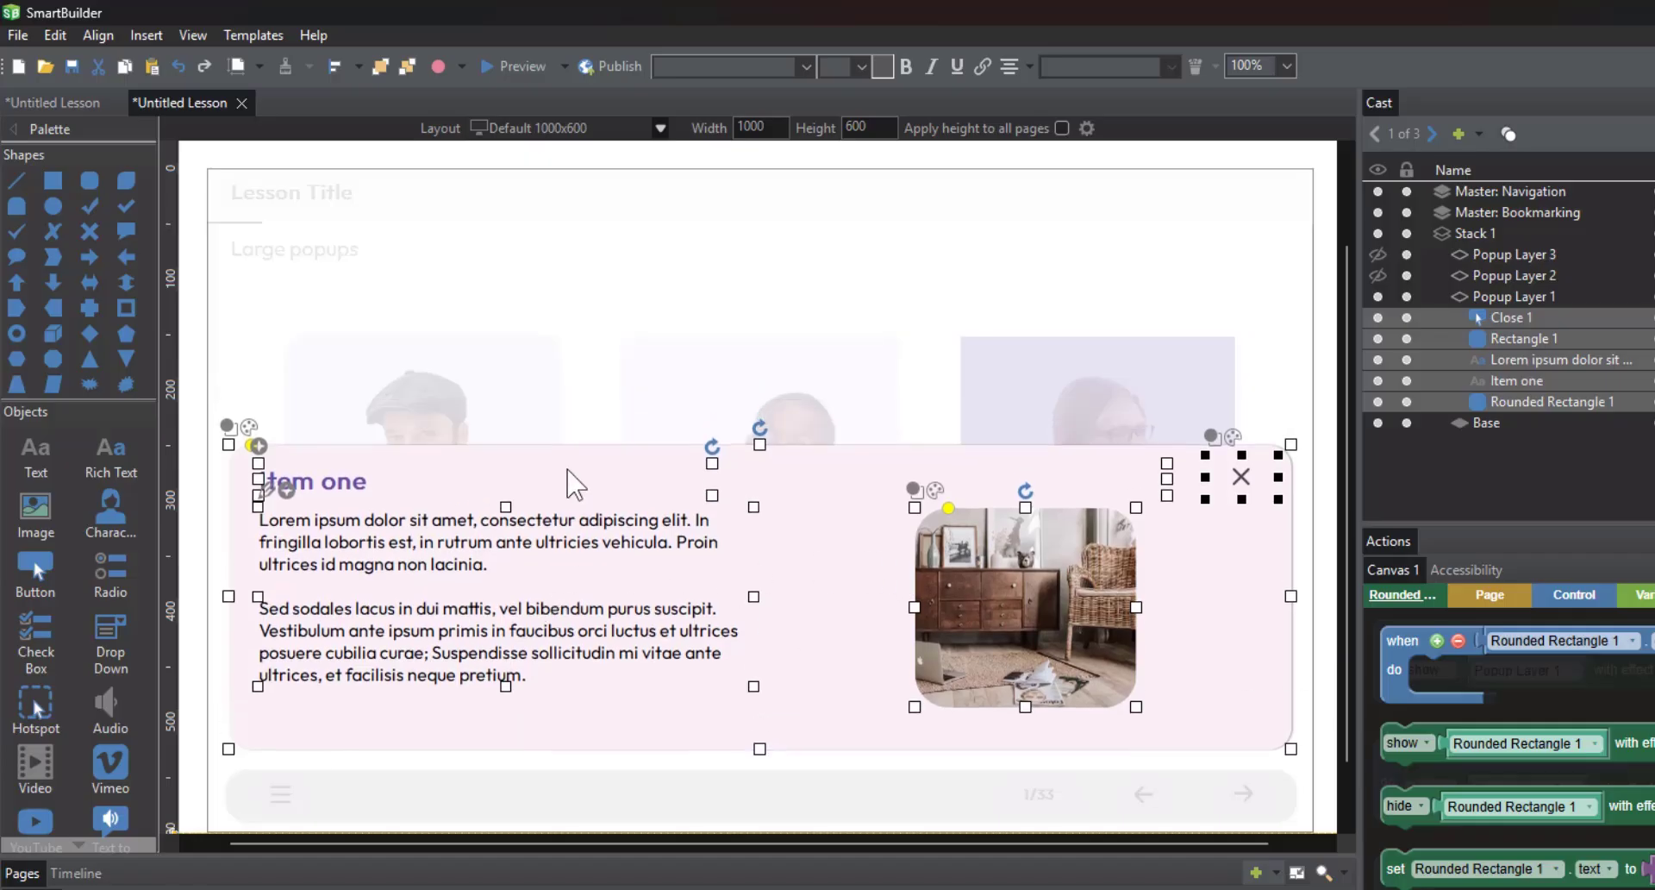
pyautogui.click(1009, 762)
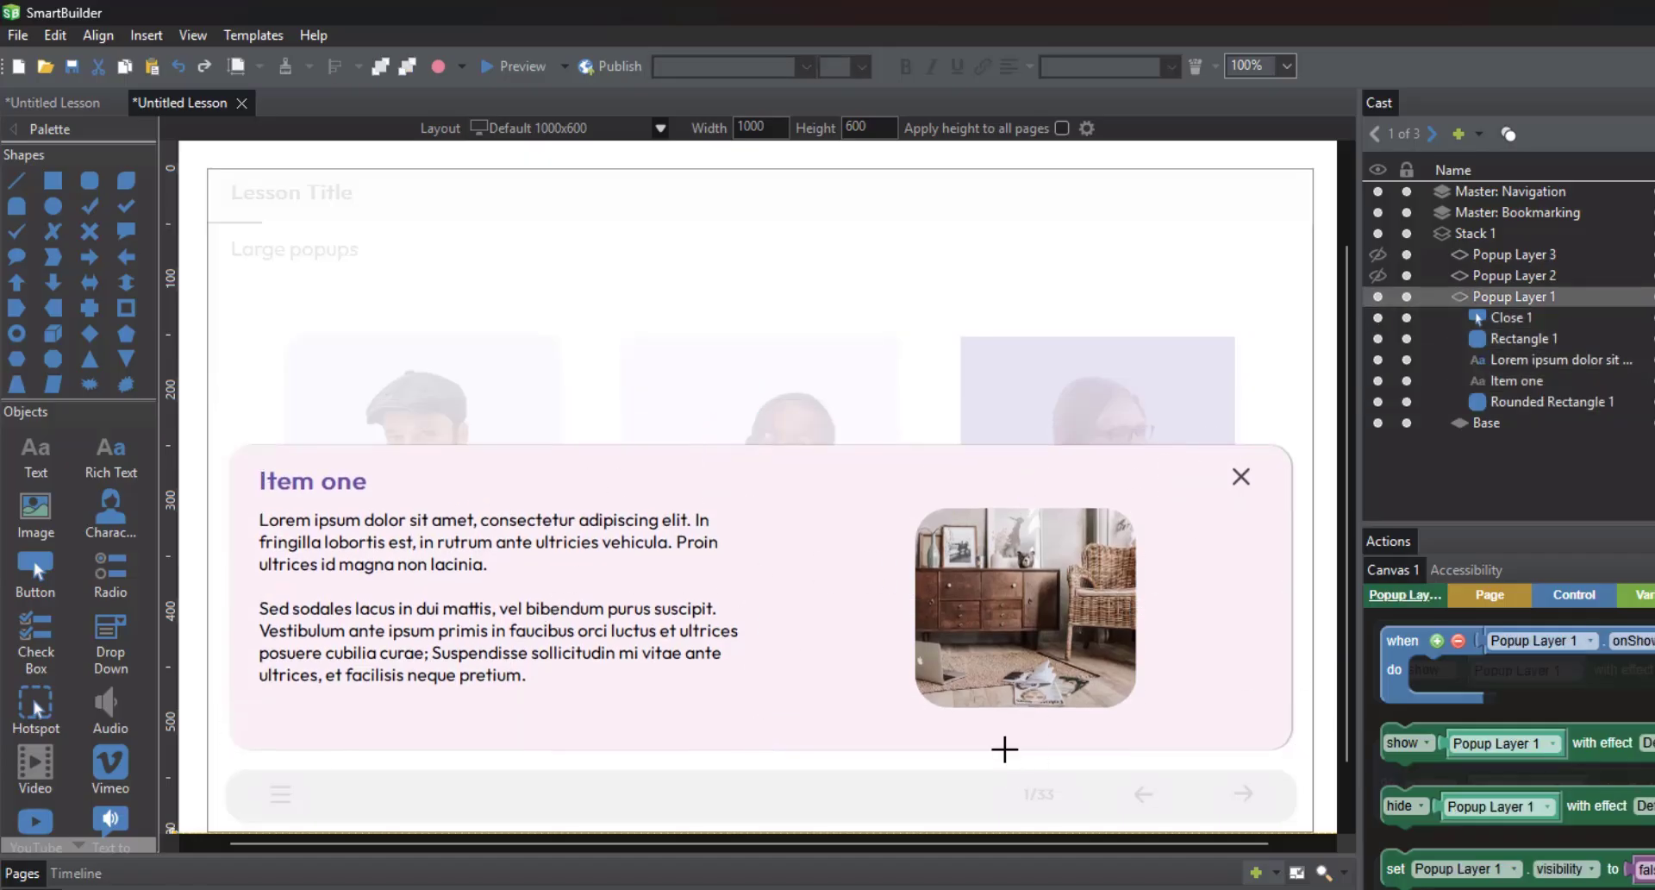
pyautogui.click(1000, 737)
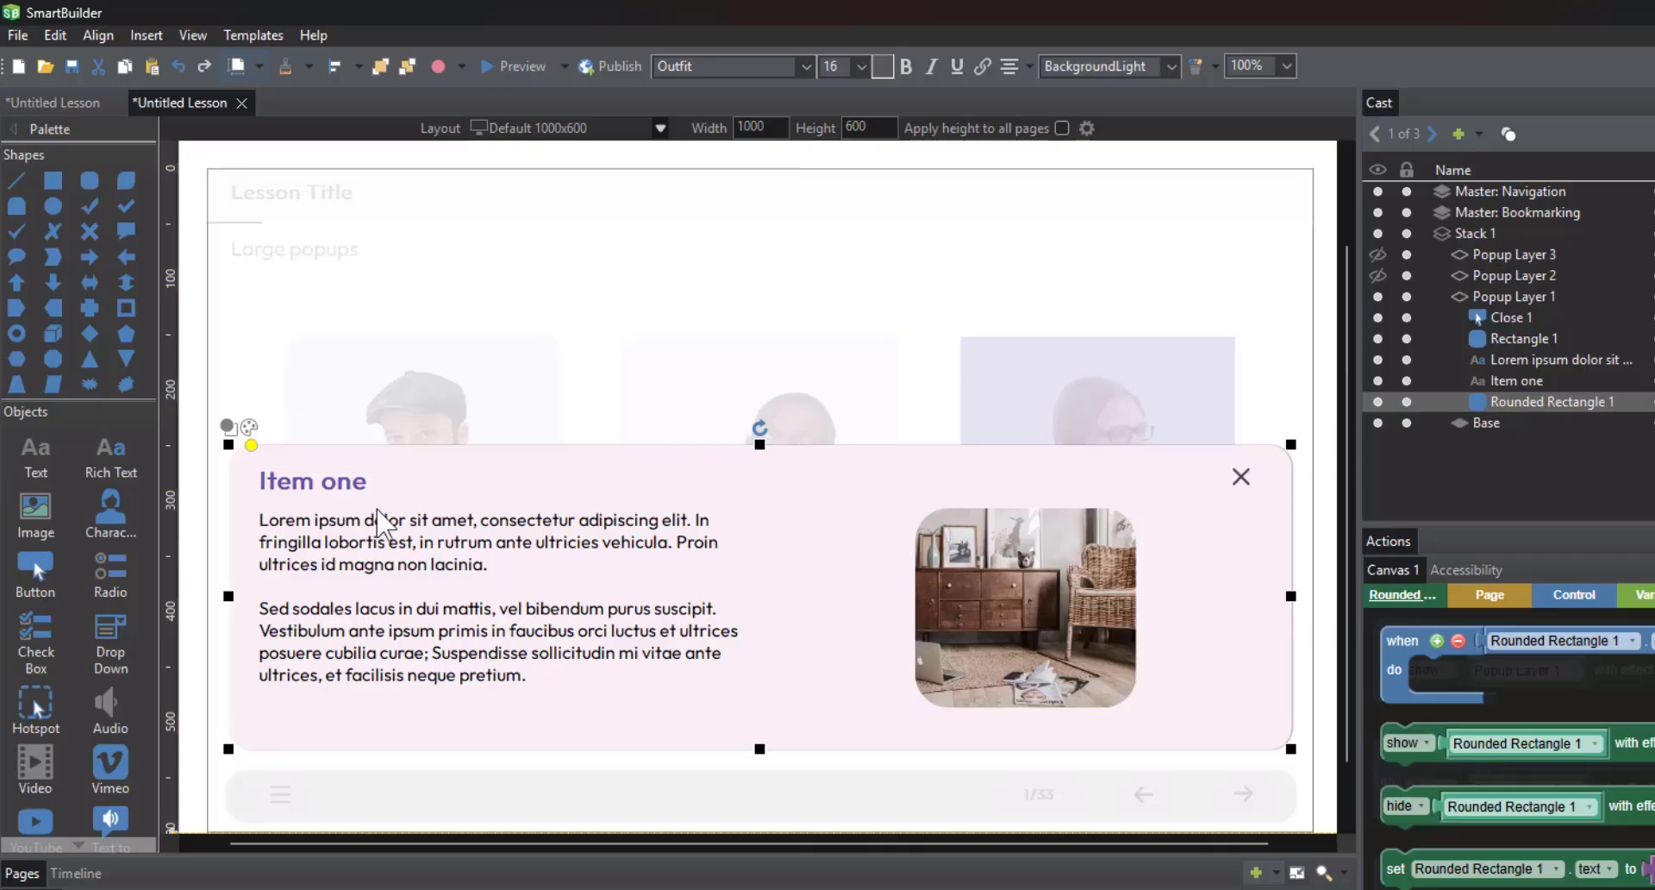
# Move all of Popup Layer 2's objects straight down together until its background rectangle is level with Popup Layer 1's
pyautogui.click(1515, 276)
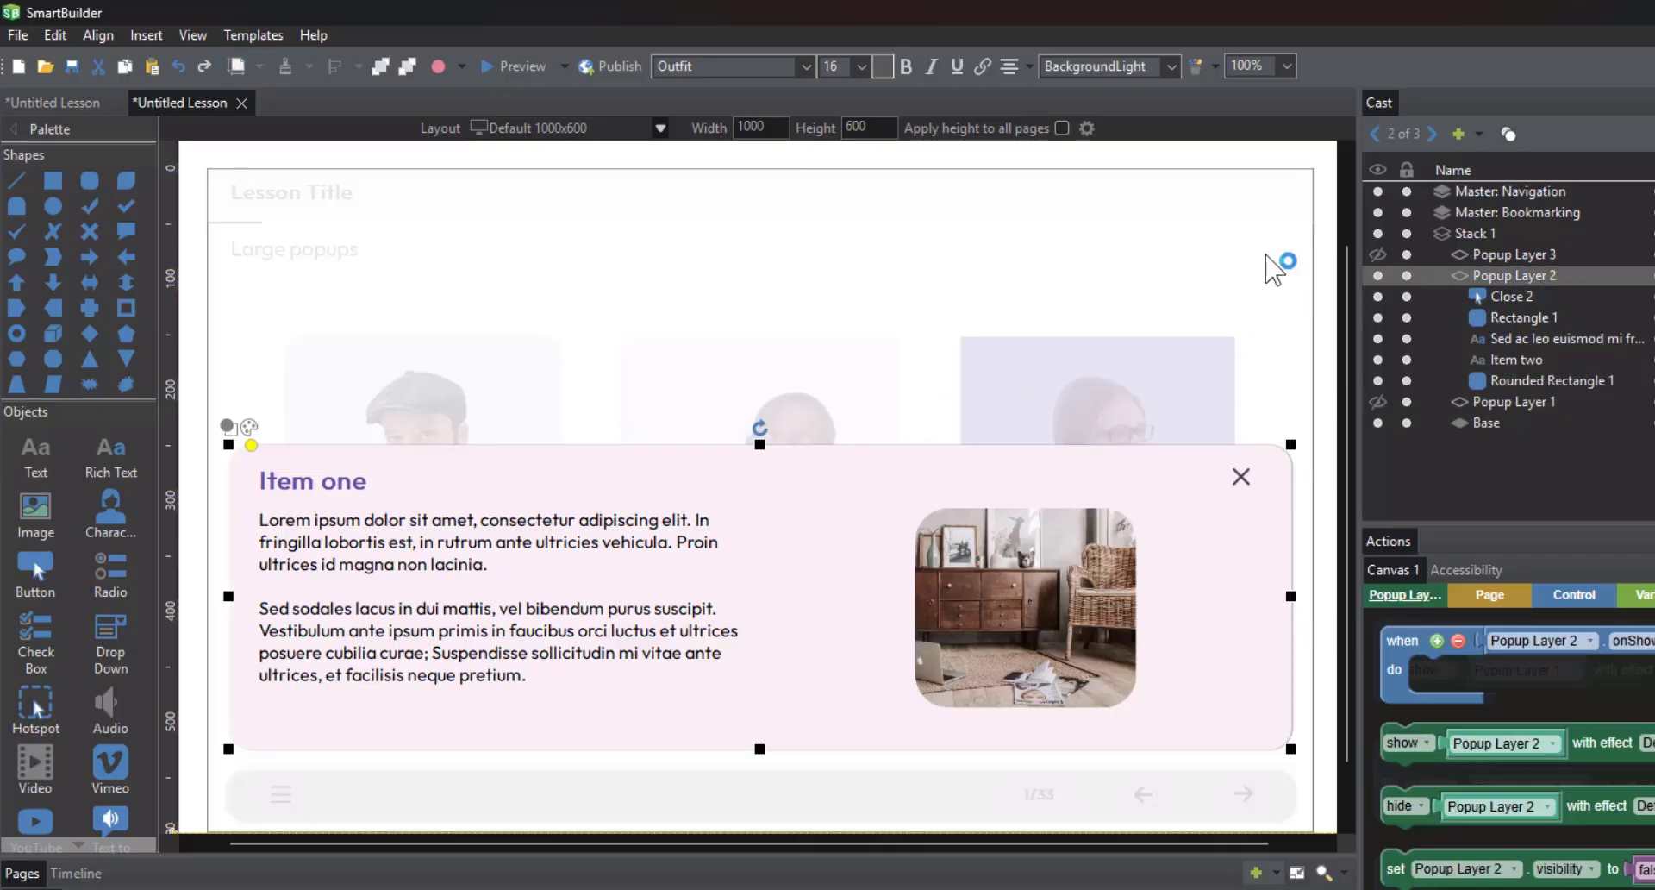
pyautogui.moveTo(199, 274); pyautogui.dragTo(1337, 762)
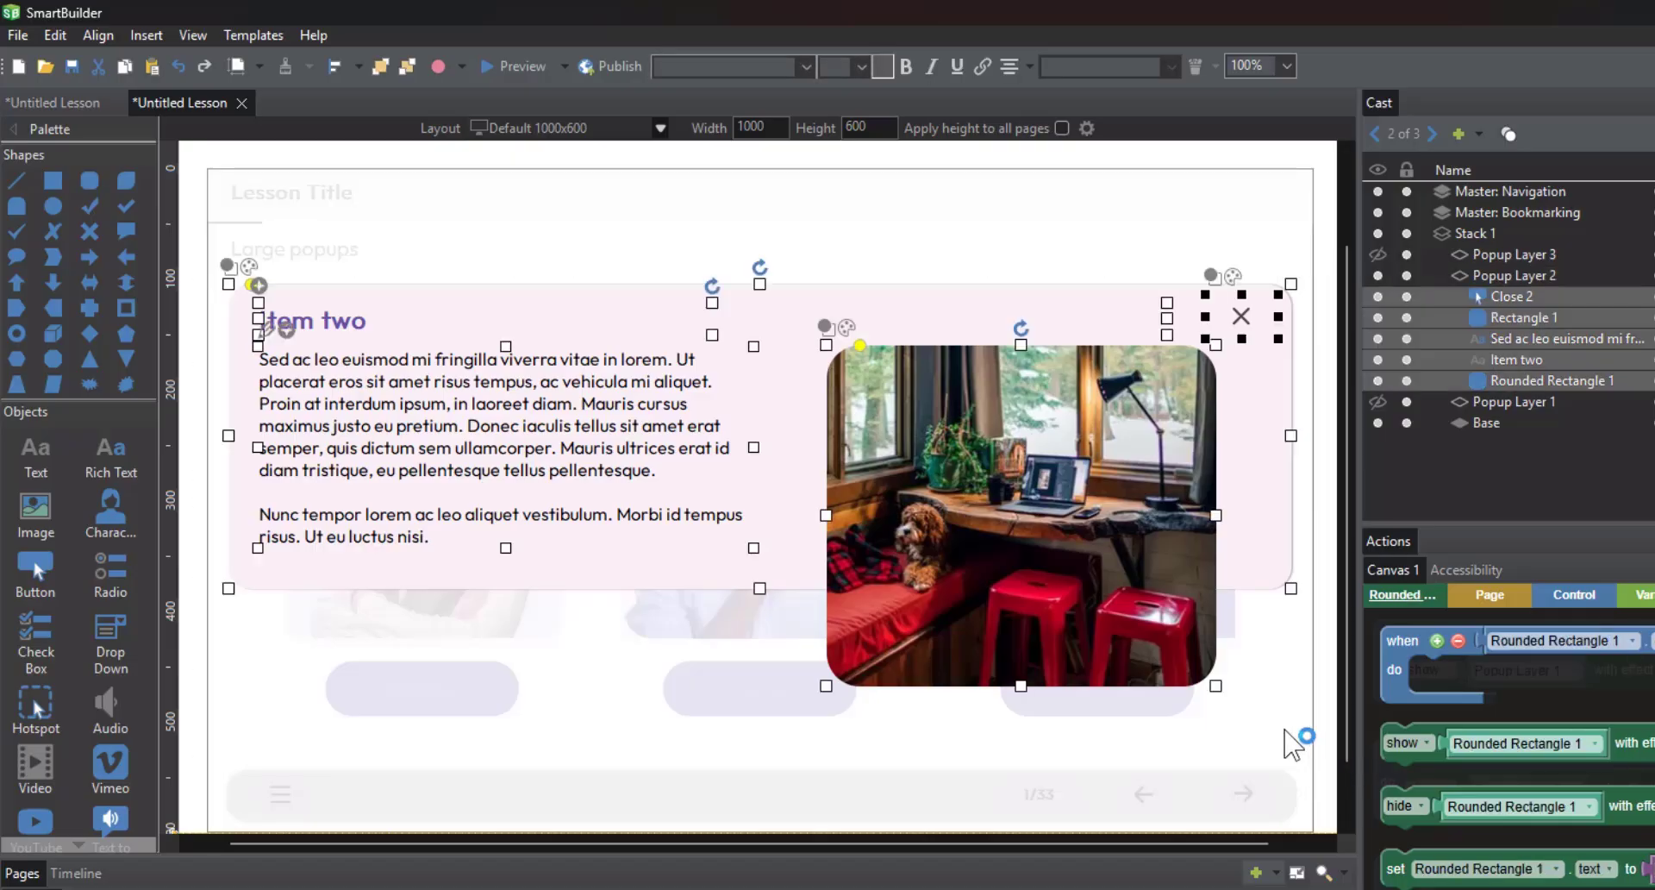
pyautogui.hotkey('shift', 'Down')
pyautogui.hotkey('shift', 'Down')
pyautogui.hotkey('shift', 'Down')
pyautogui.hotkey('shift', 'Down')
pyautogui.hotkey('shift', 'Down')
pyautogui.hotkey('shift', 'Down')
pyautogui.hotkey('shift', 'Down')
pyautogui.hotkey('shift', 'Down')
pyautogui.hotkey('shift', 'Down')
pyautogui.hotkey('shift', 'Down')
pyautogui.hotkey('shift', 'Down')
pyautogui.hotkey('shift', 'Down')
pyautogui.hotkey('shift', 'Down')
pyautogui.hotkey('shift', 'Down')
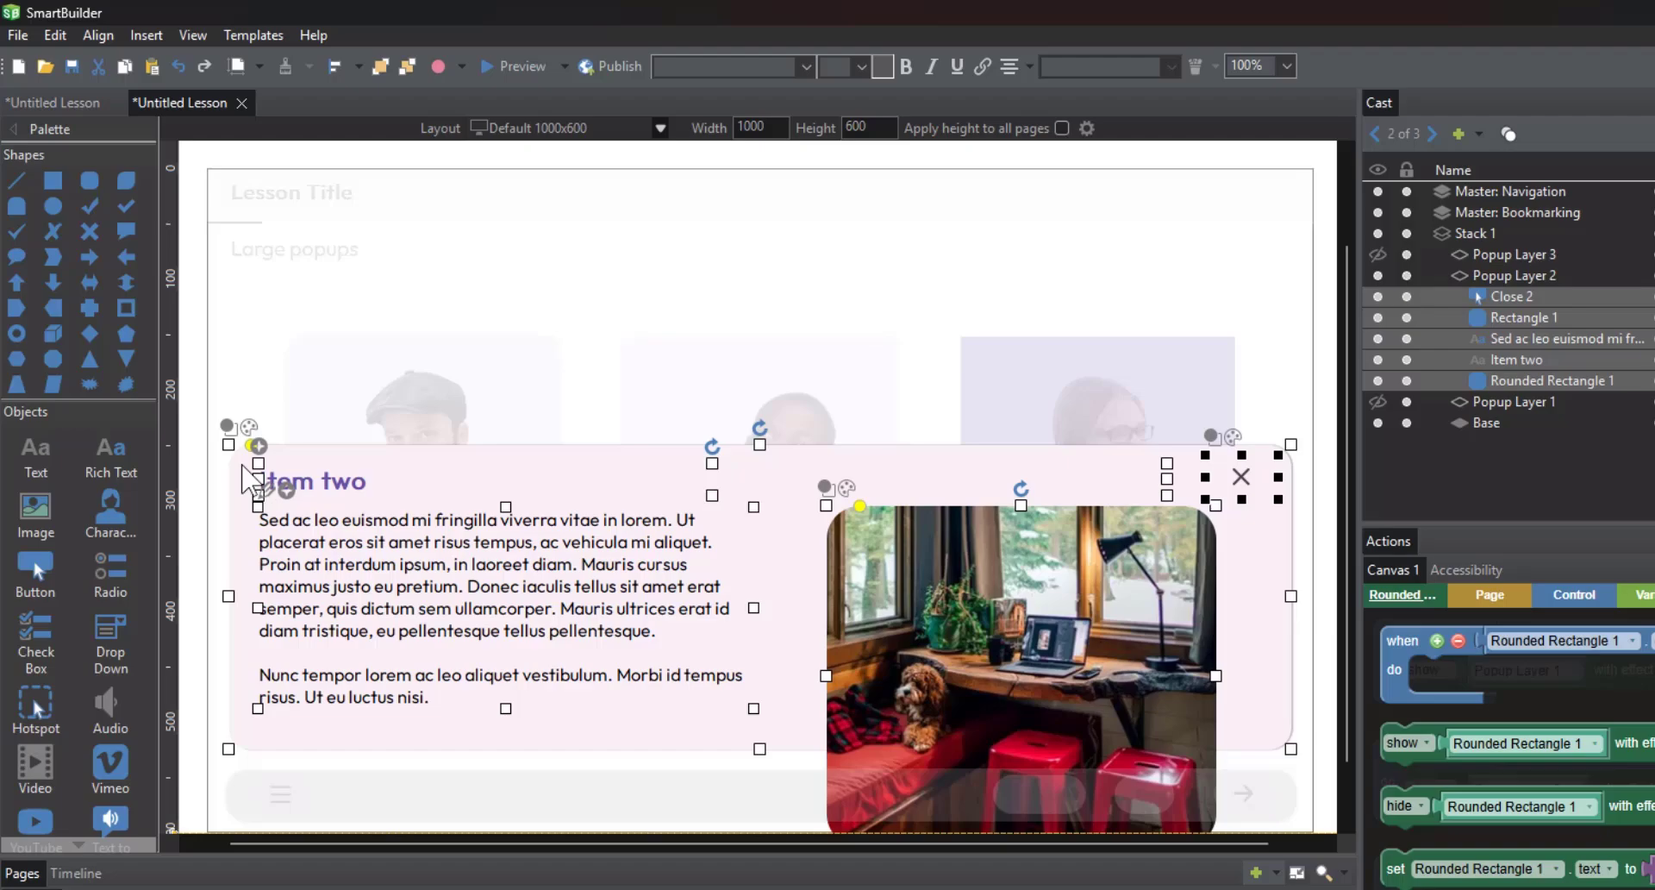
# Paste the copied XY coordinates, width and height onto Popup Layer 3's background rectangle
pyautogui.click(257, 67)
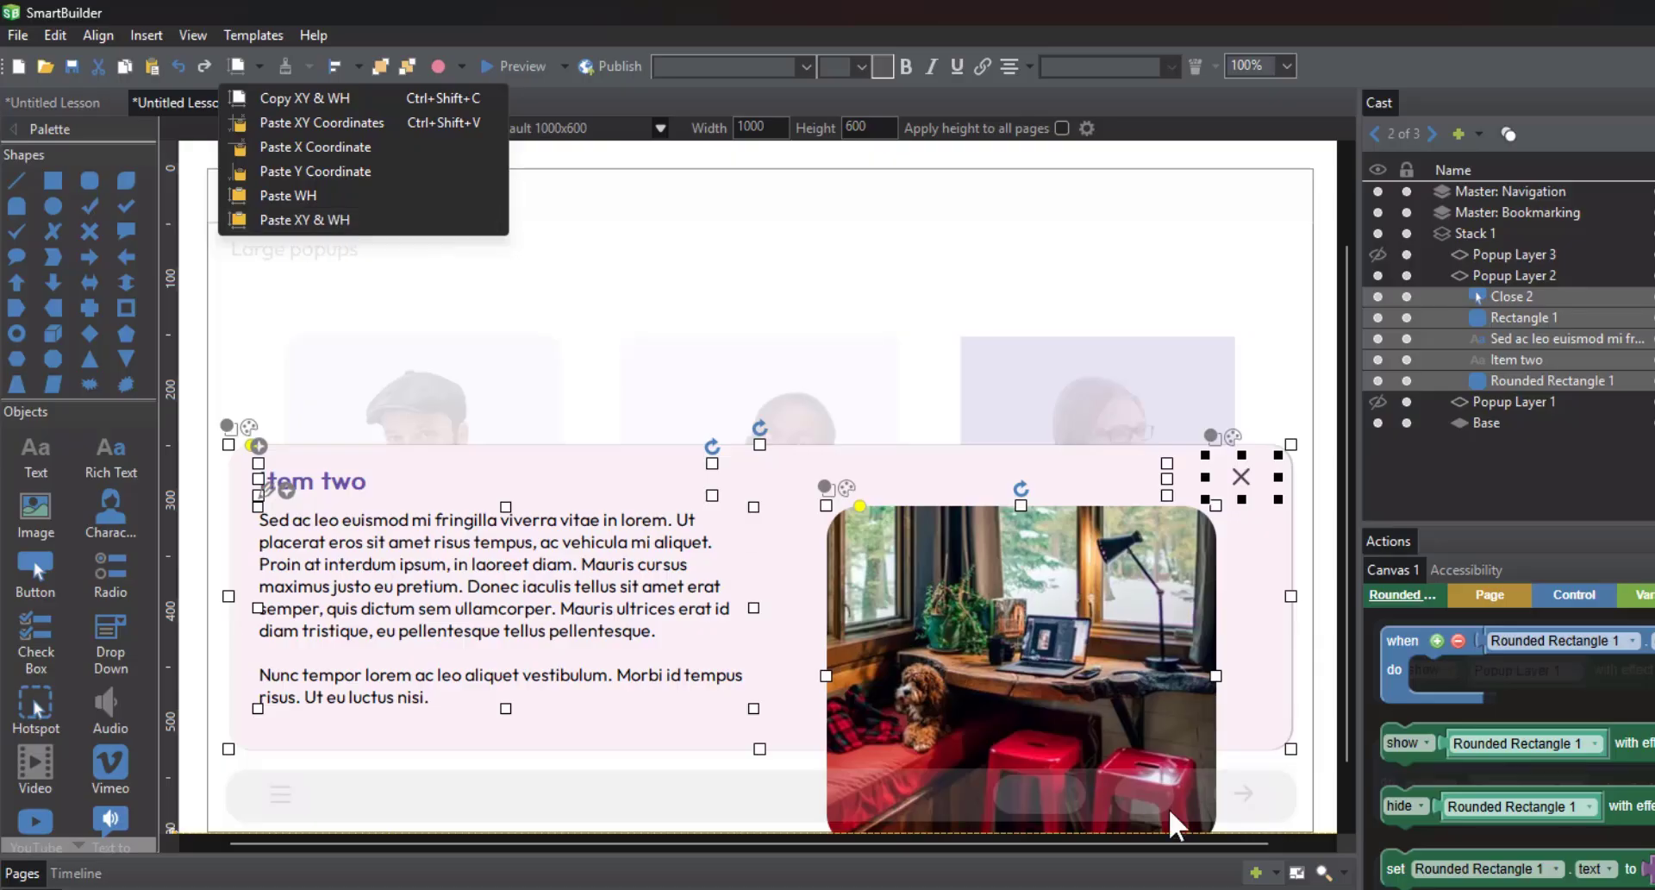
pyautogui.click(1545, 262)
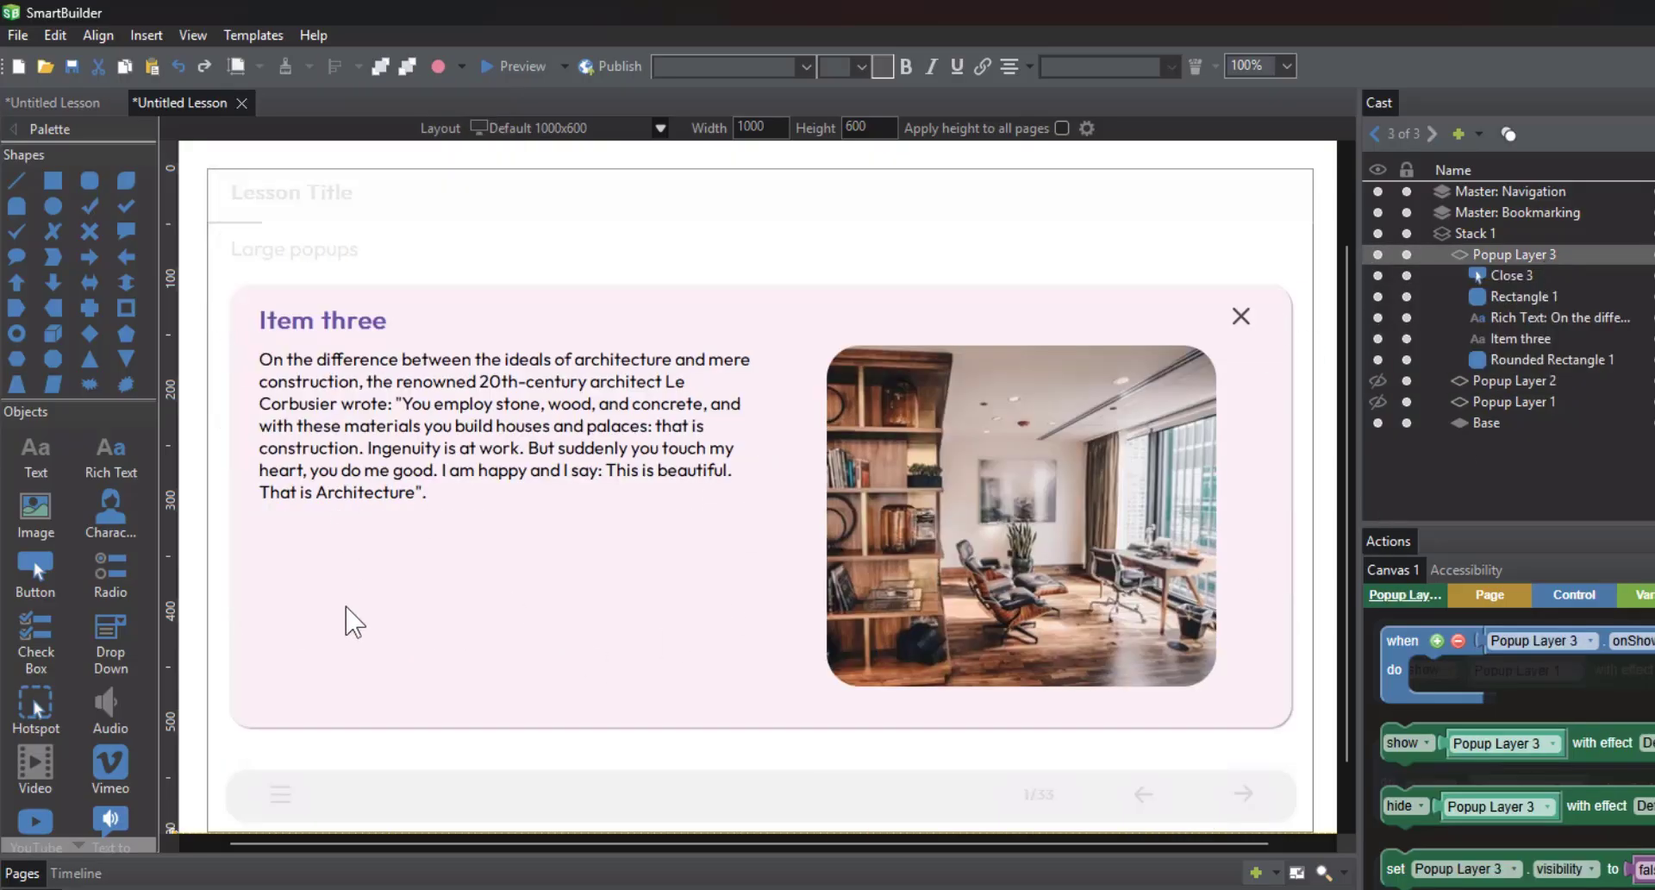
pyautogui.click(293, 298)
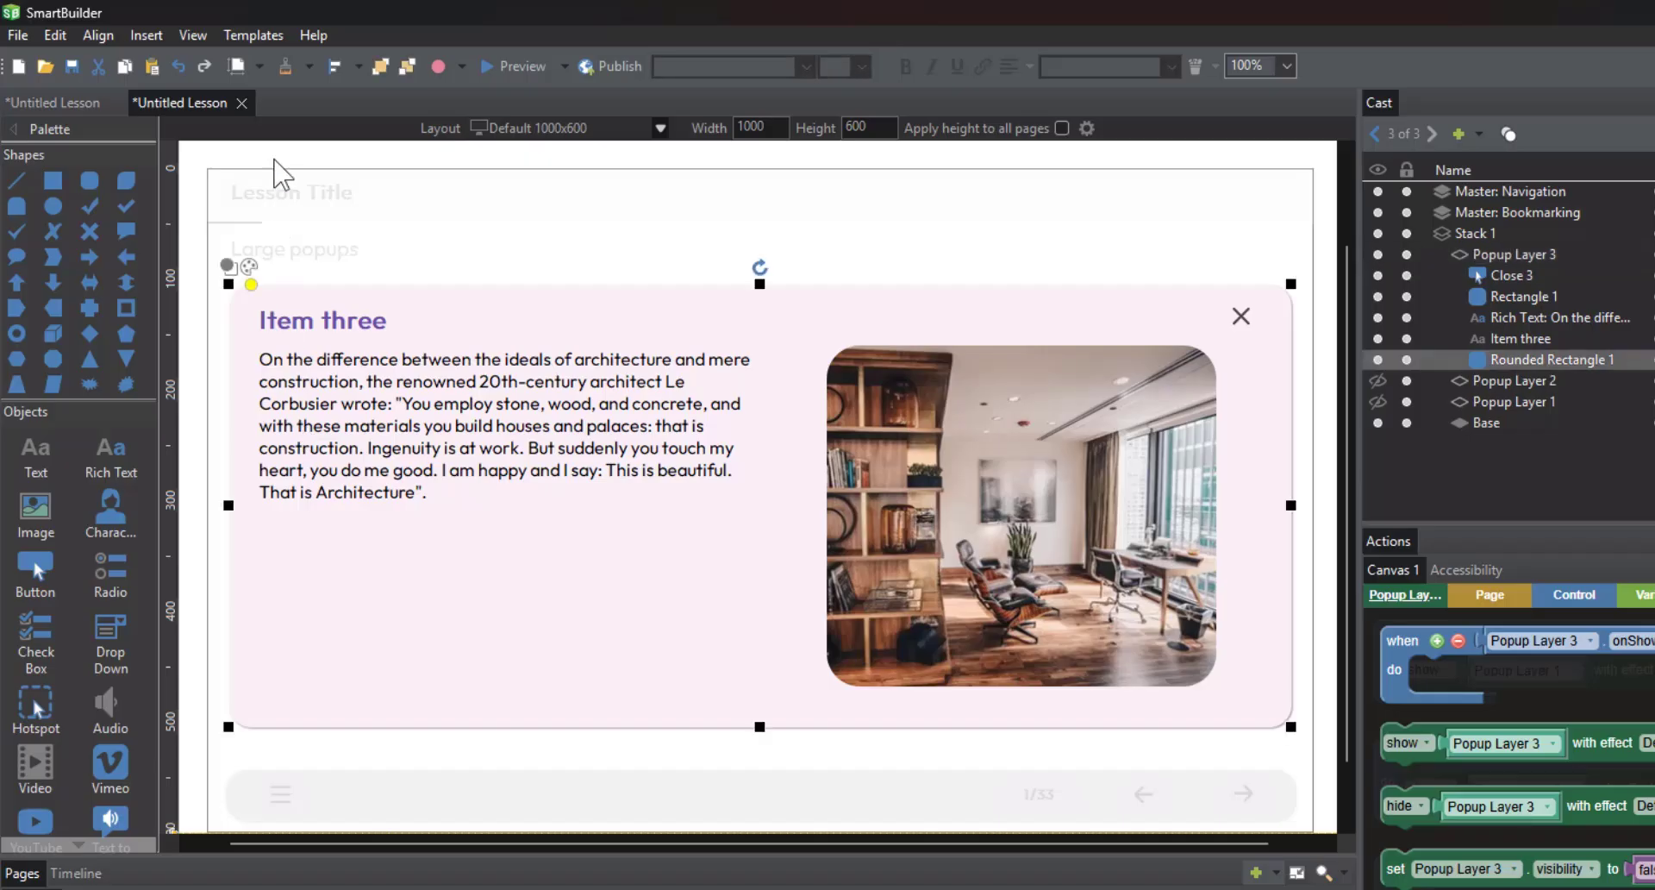
pyautogui.click(260, 65)
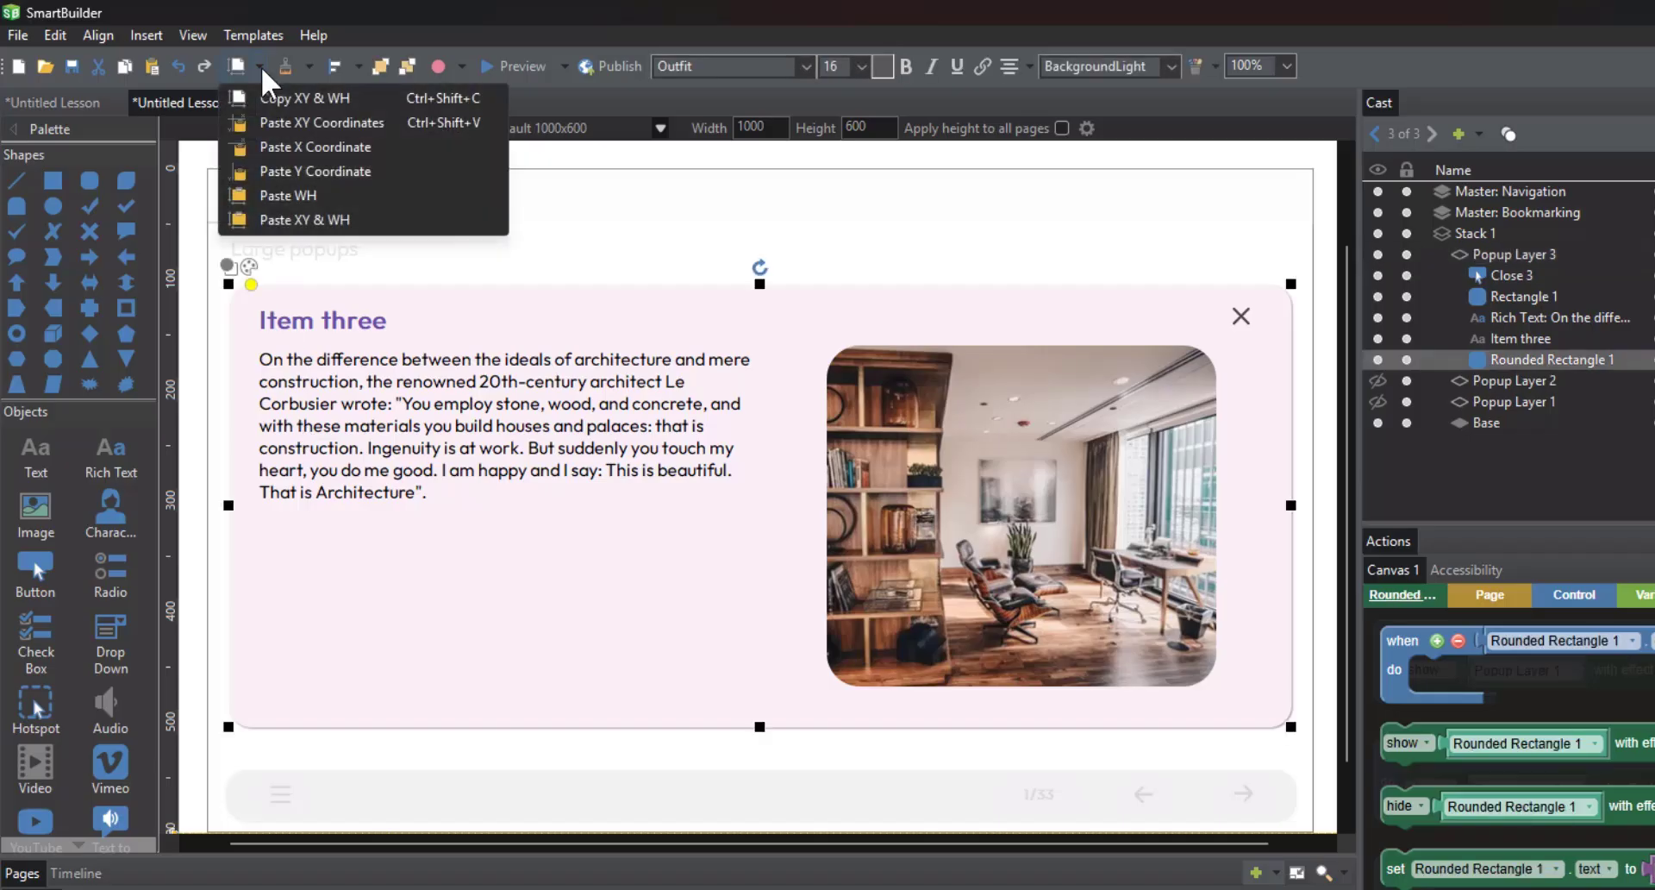
pyautogui.click(313, 221)
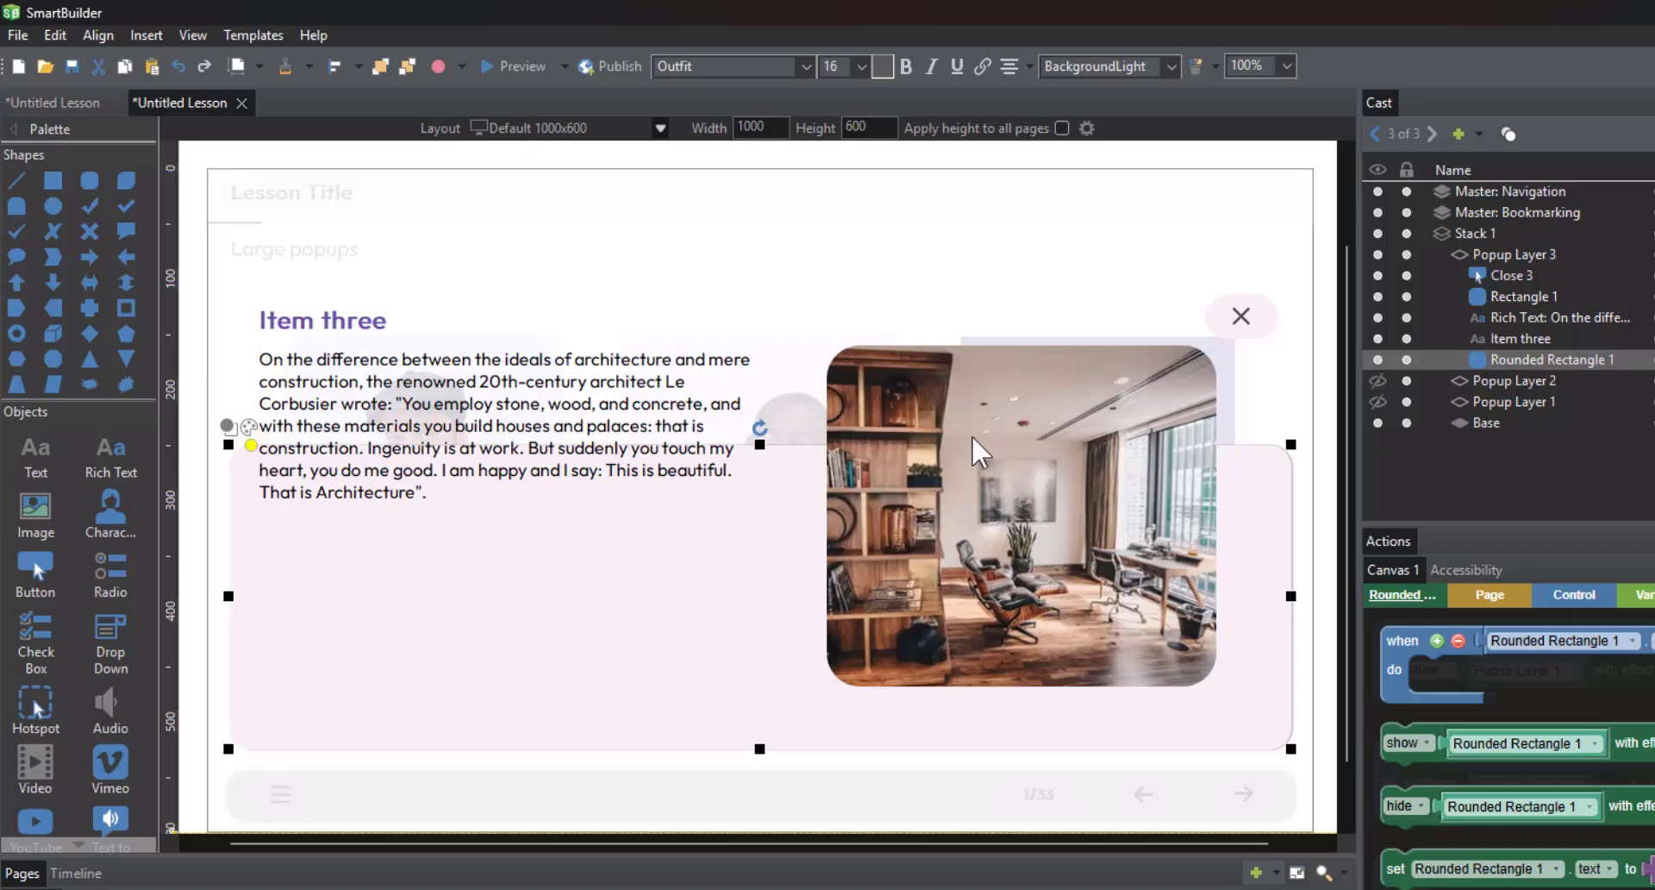
# Copy the position and size of Popup Layer 1's room image and paste both onto Popup Layer 2's image
pyautogui.click(1499, 403)
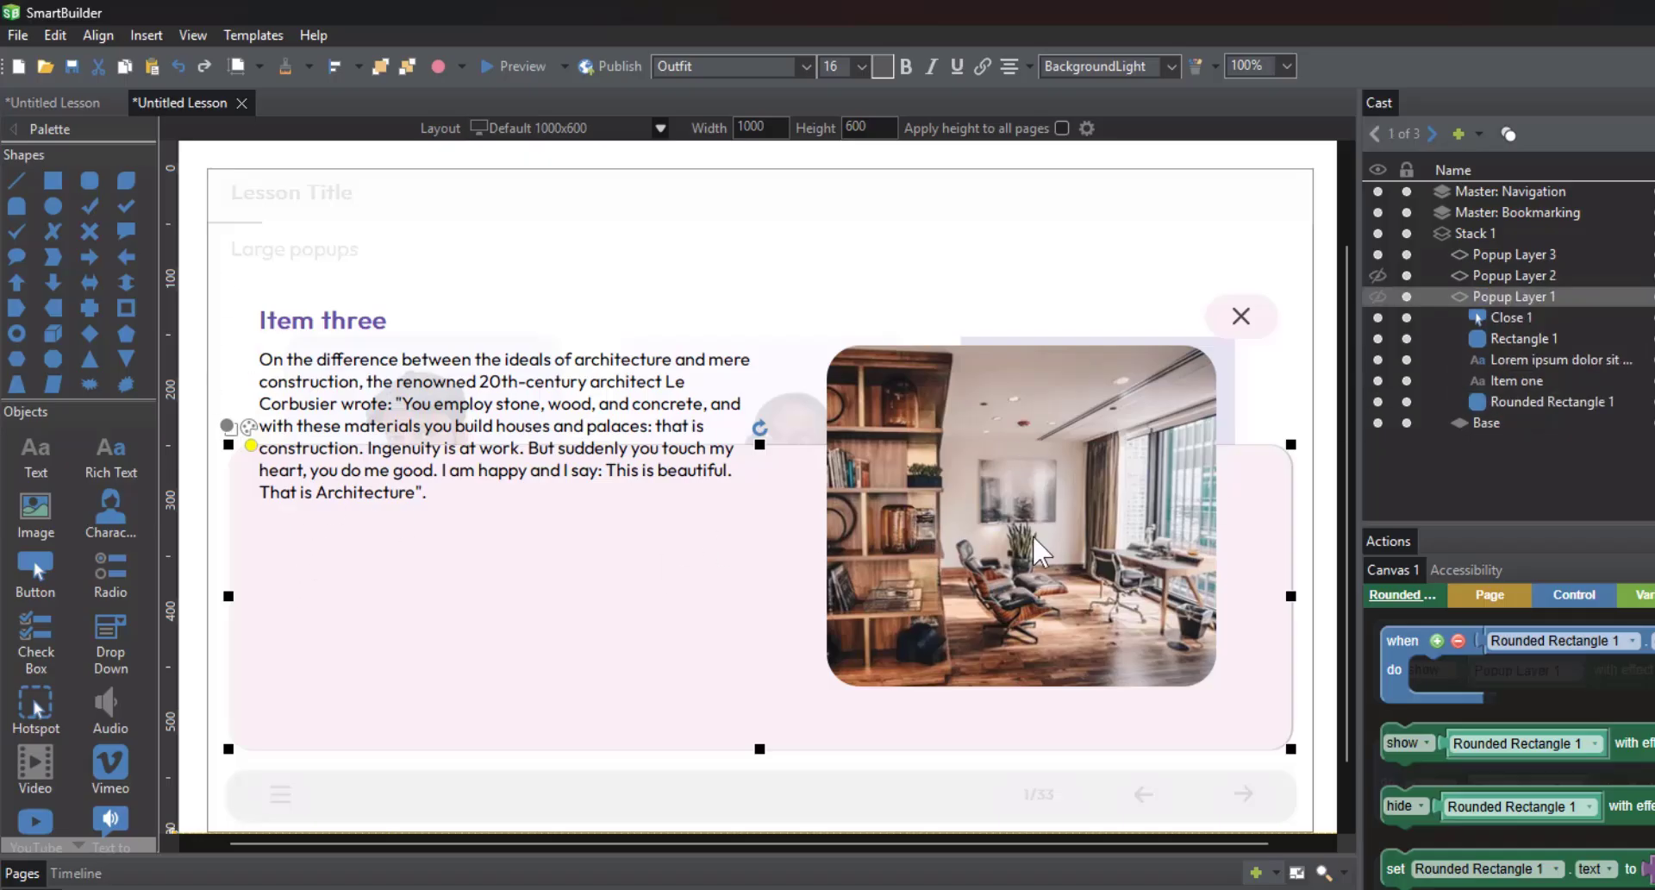
pyautogui.click(987, 601)
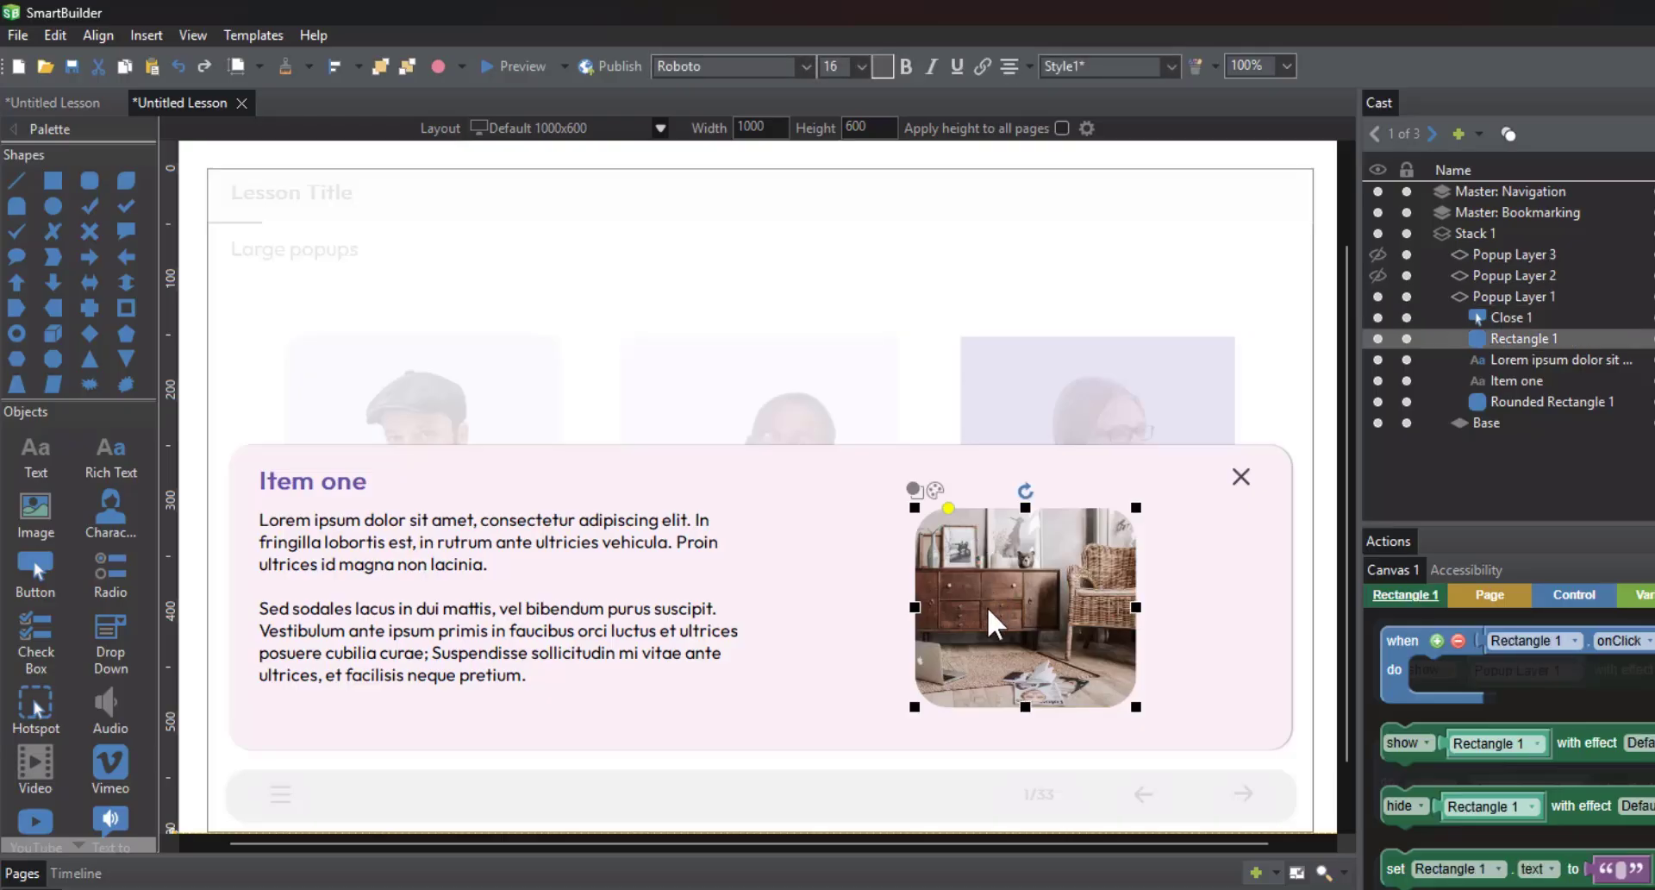
pyautogui.click(1526, 276)
pyautogui.click(862, 552)
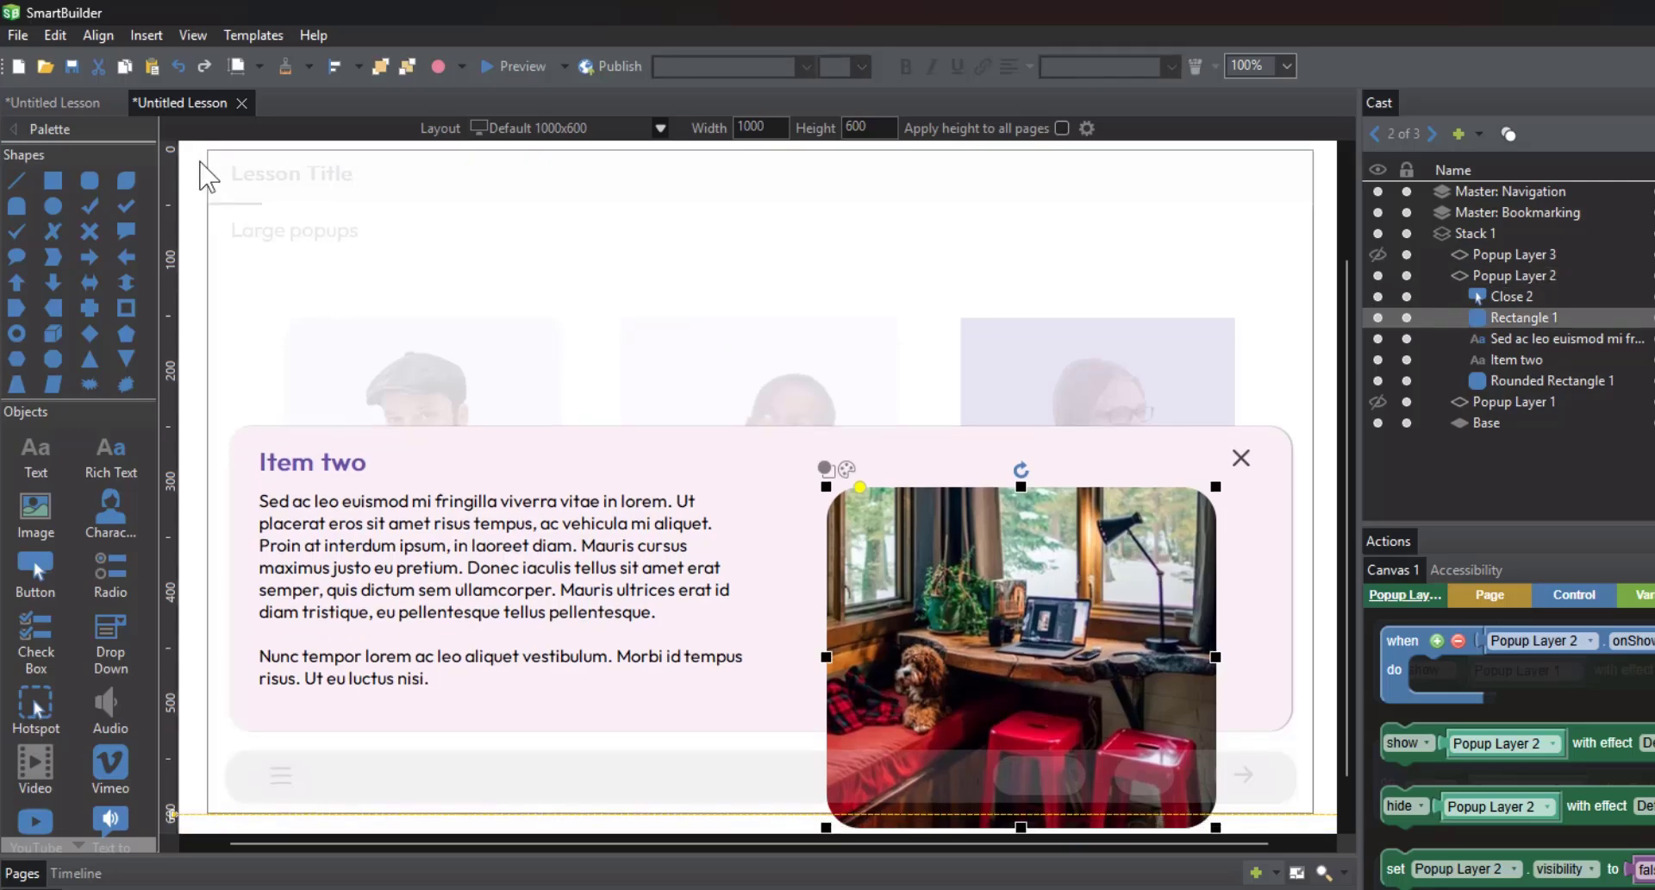
pyautogui.click(256, 65)
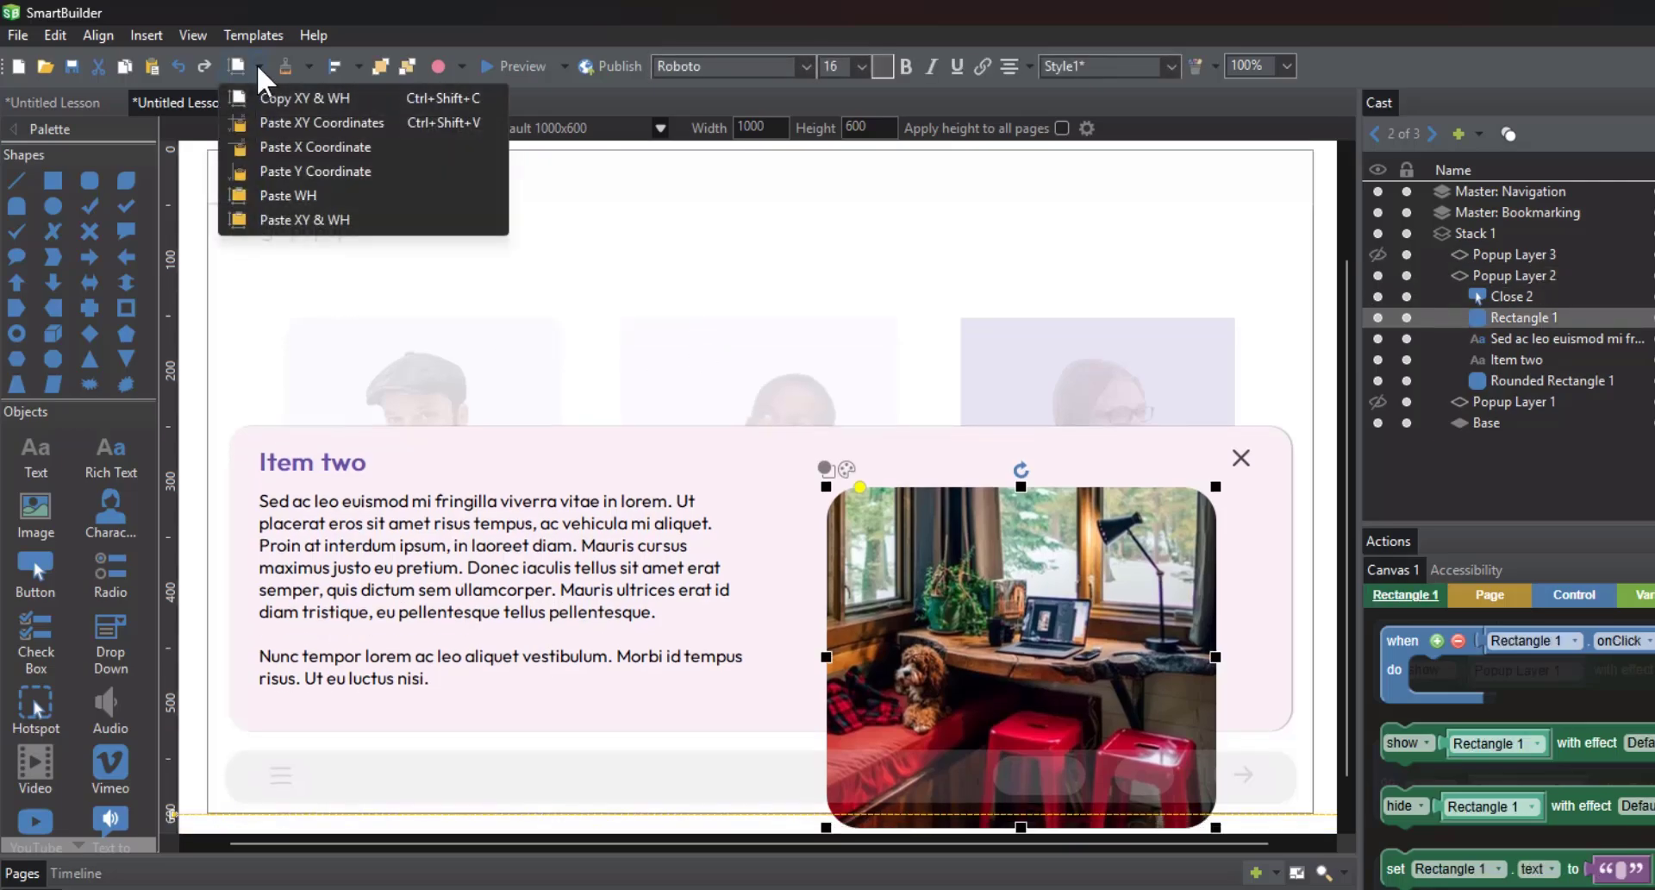
pyautogui.click(323, 220)
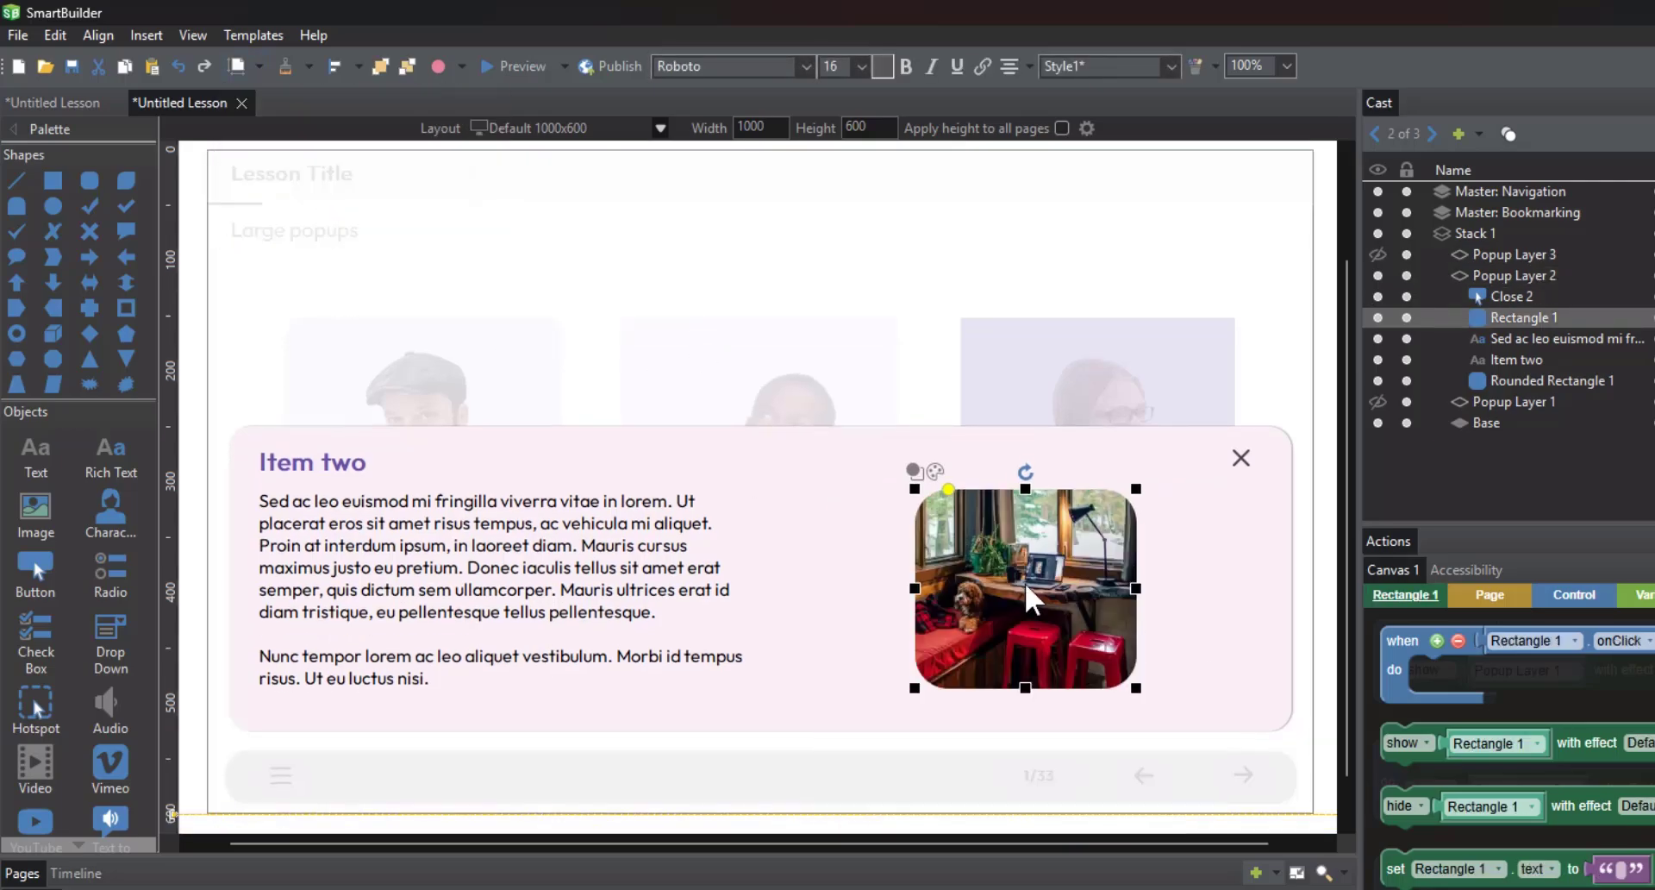
# Paste the same copied XY coordinates, width and height onto Popup Layer 3's room image
pyautogui.click(1497, 255)
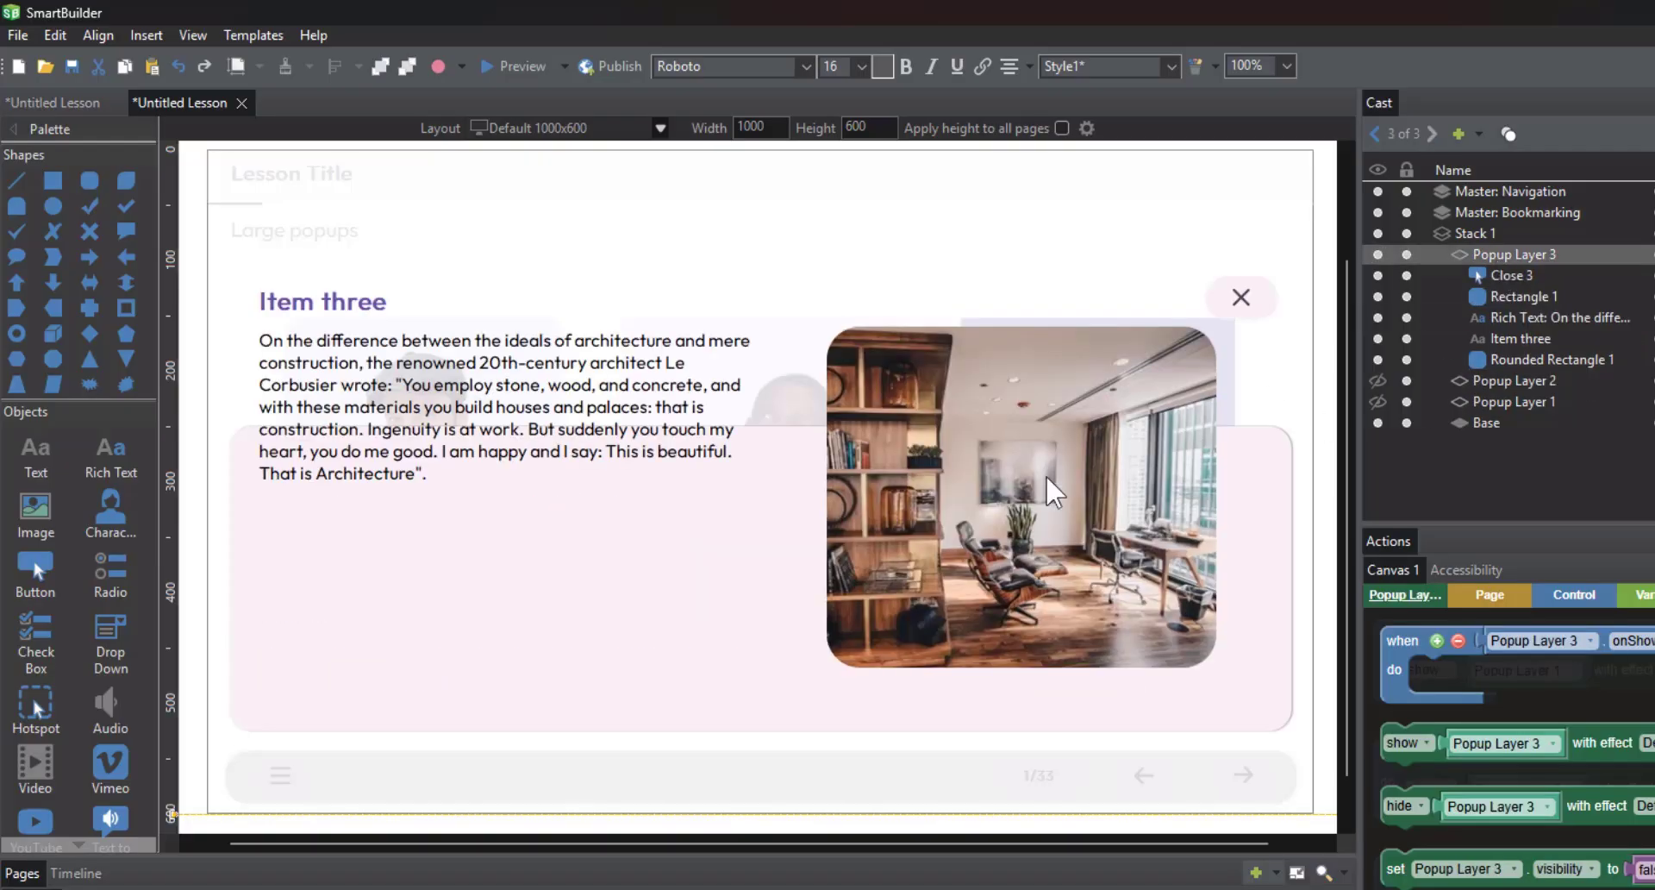
pyautogui.click(997, 505)
pyautogui.click(258, 67)
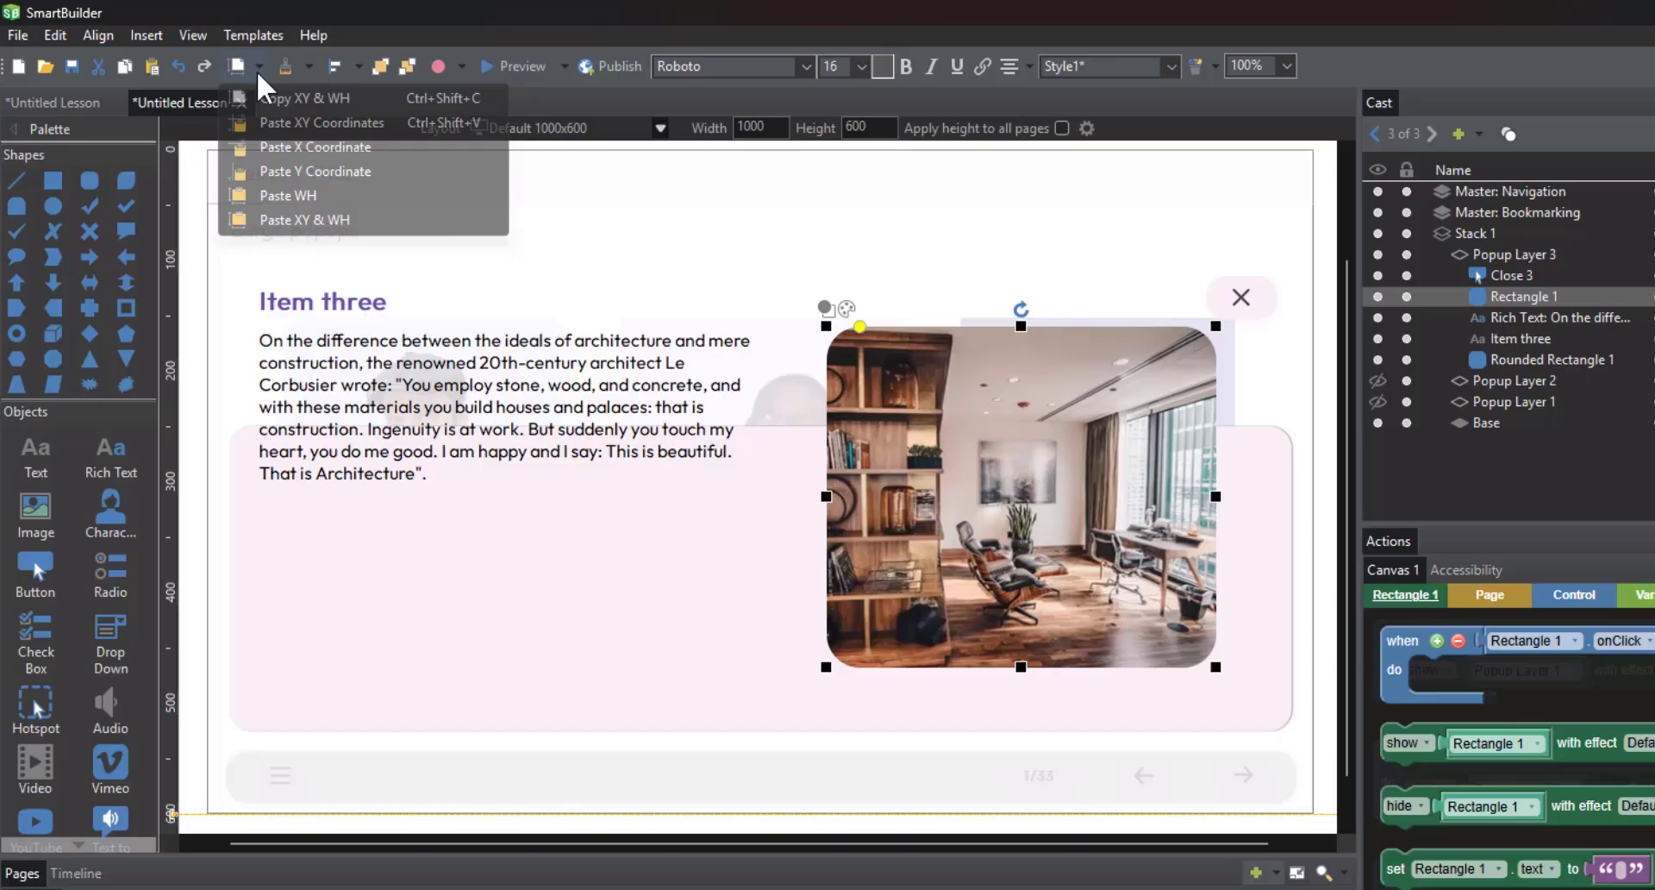
pyautogui.click(290, 215)
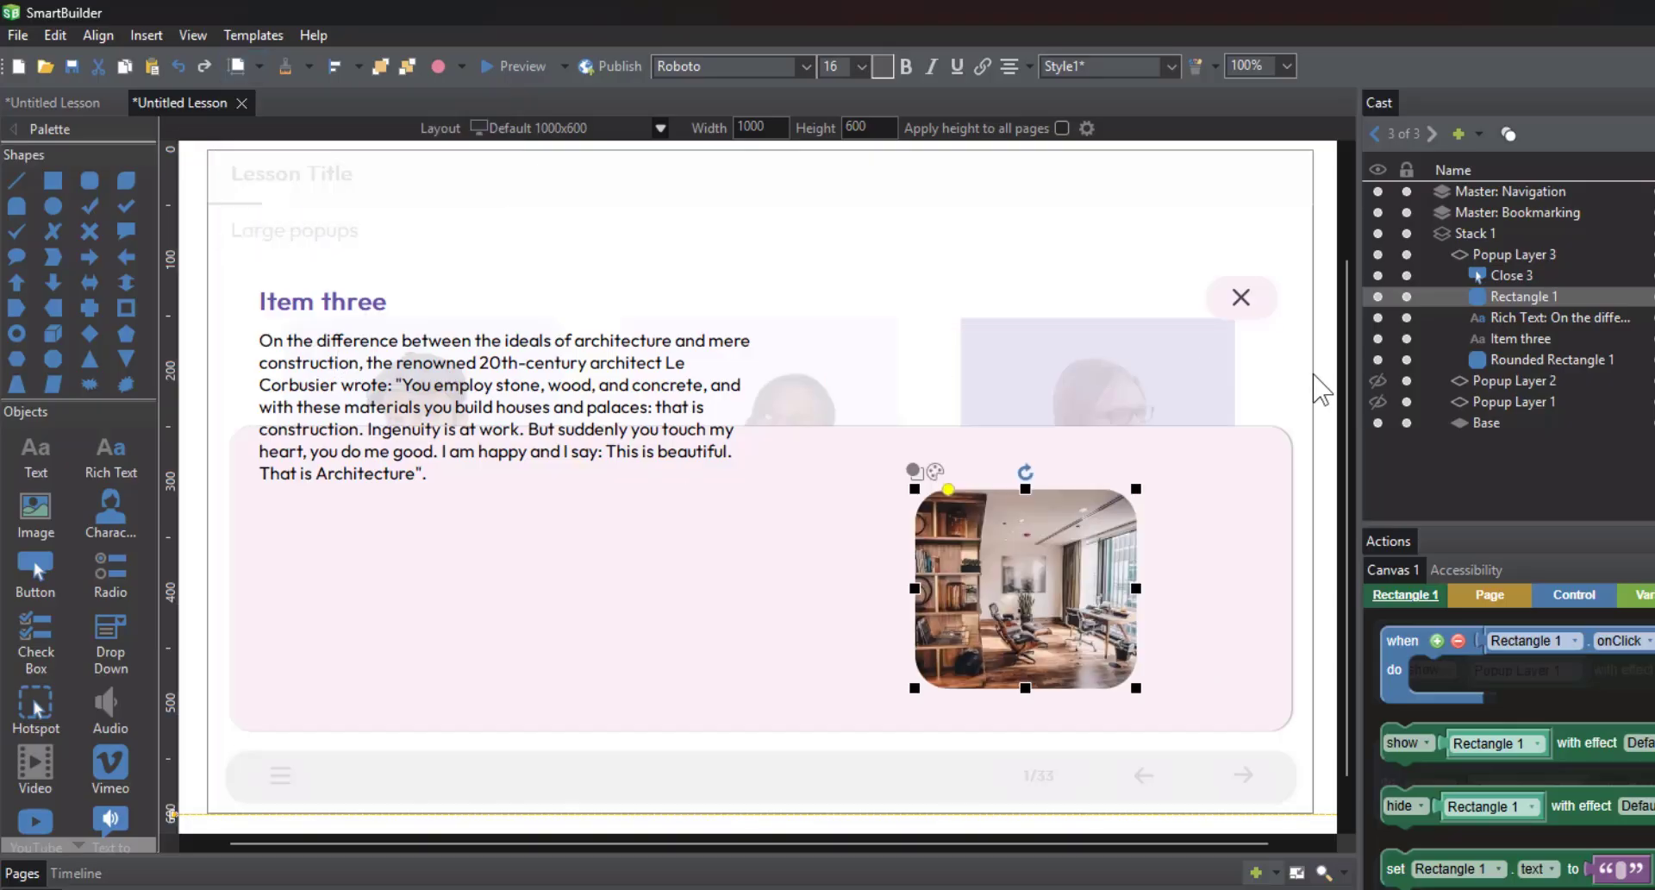
# Check the Item two heading's position, and move Popup Layer 3's heading, body text and close button straight down together onto the background
pyautogui.click(1519, 381)
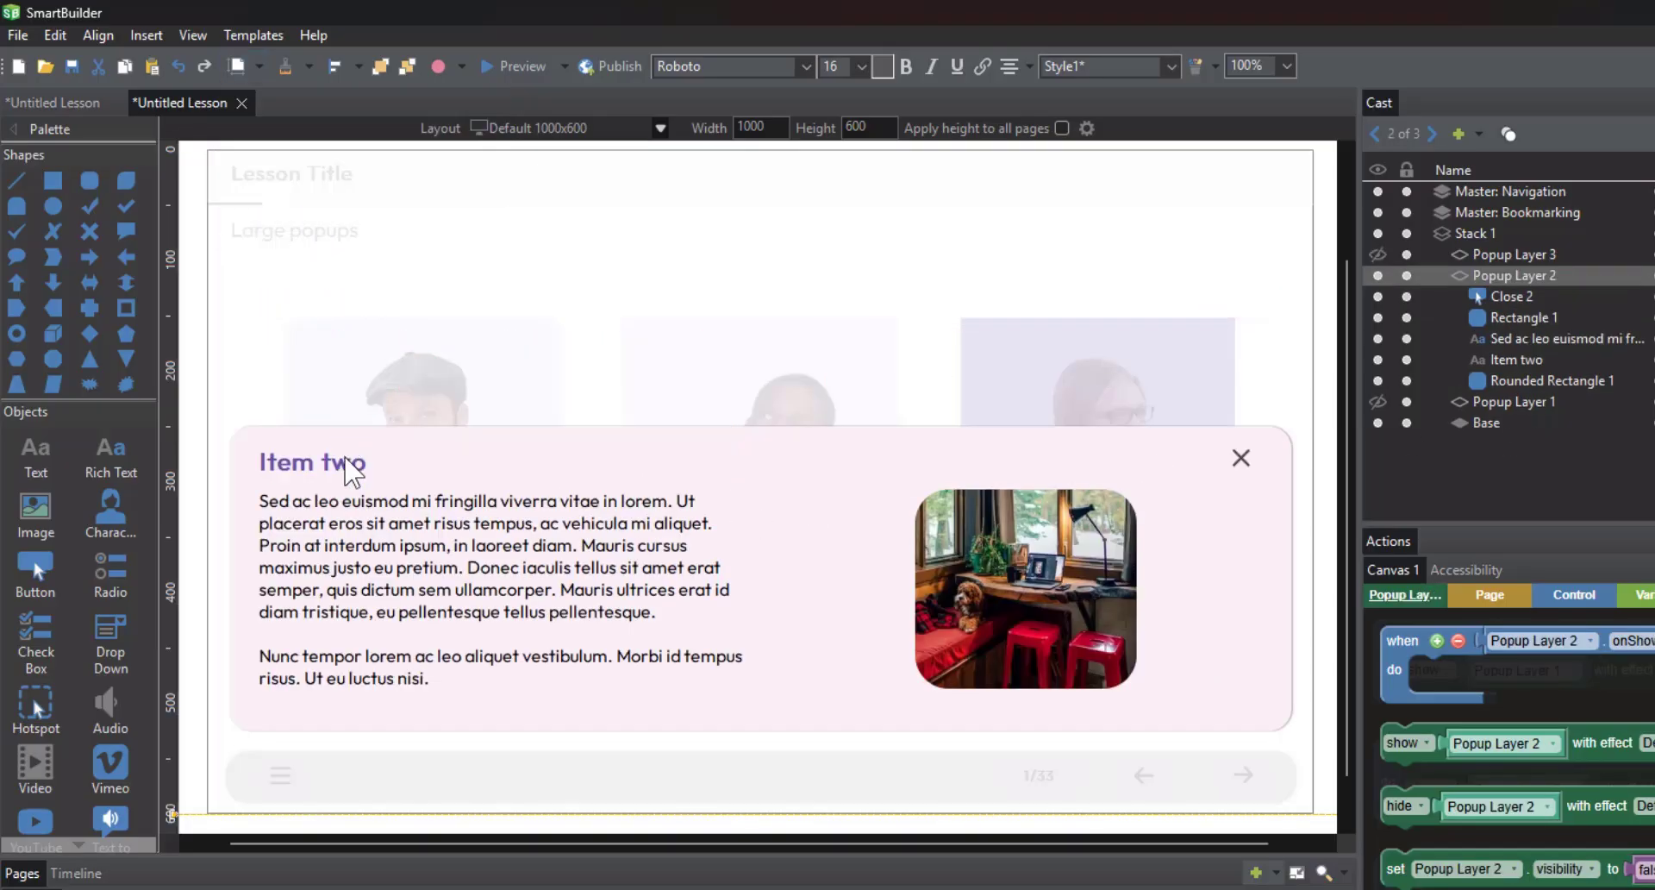
pyautogui.click(347, 465)
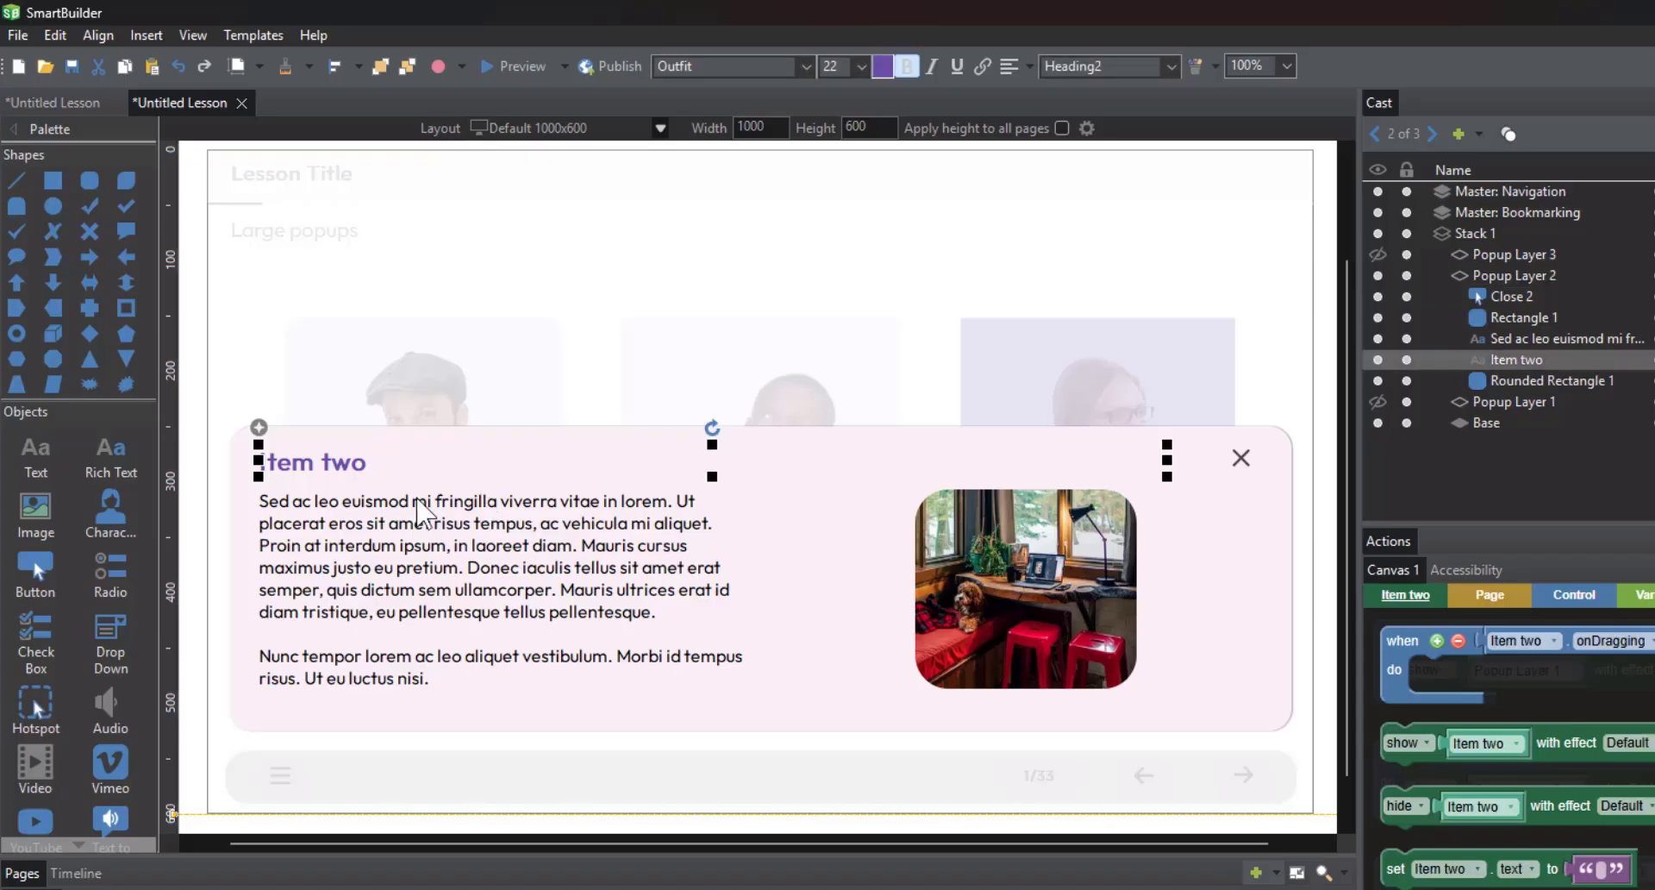
pyautogui.click(1515, 256)
pyautogui.click(308, 309)
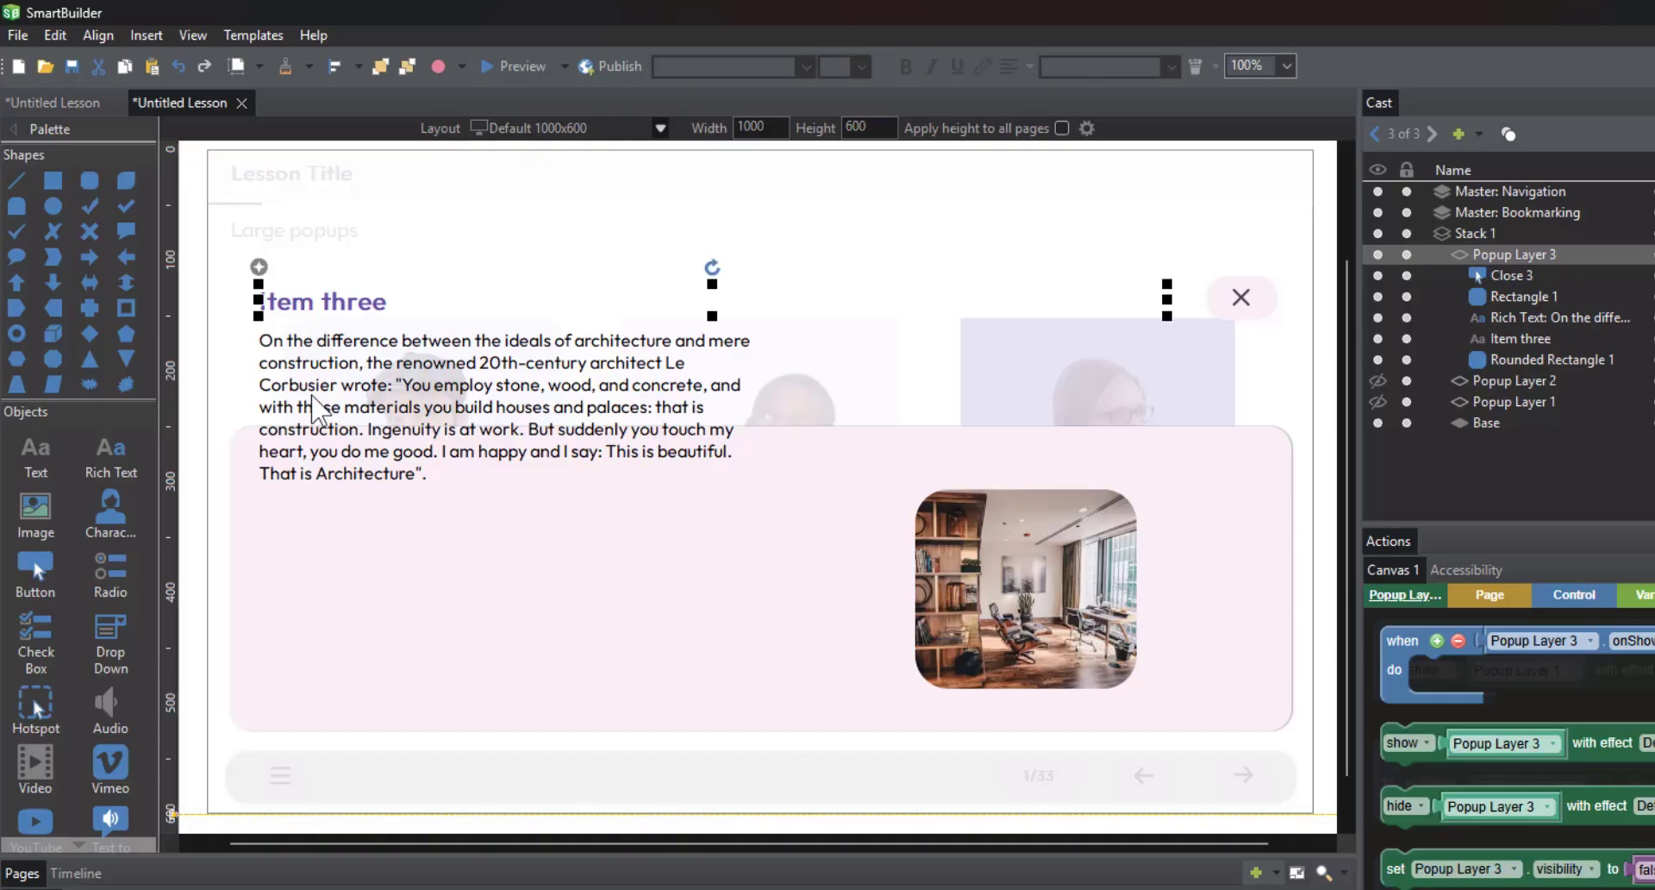
pyautogui.keyDown('shift'); pyautogui.click(313, 395); pyautogui.keyUp('shift')
pyautogui.keyDown('shift'); pyautogui.click(1240, 306); pyautogui.keyUp('shift')
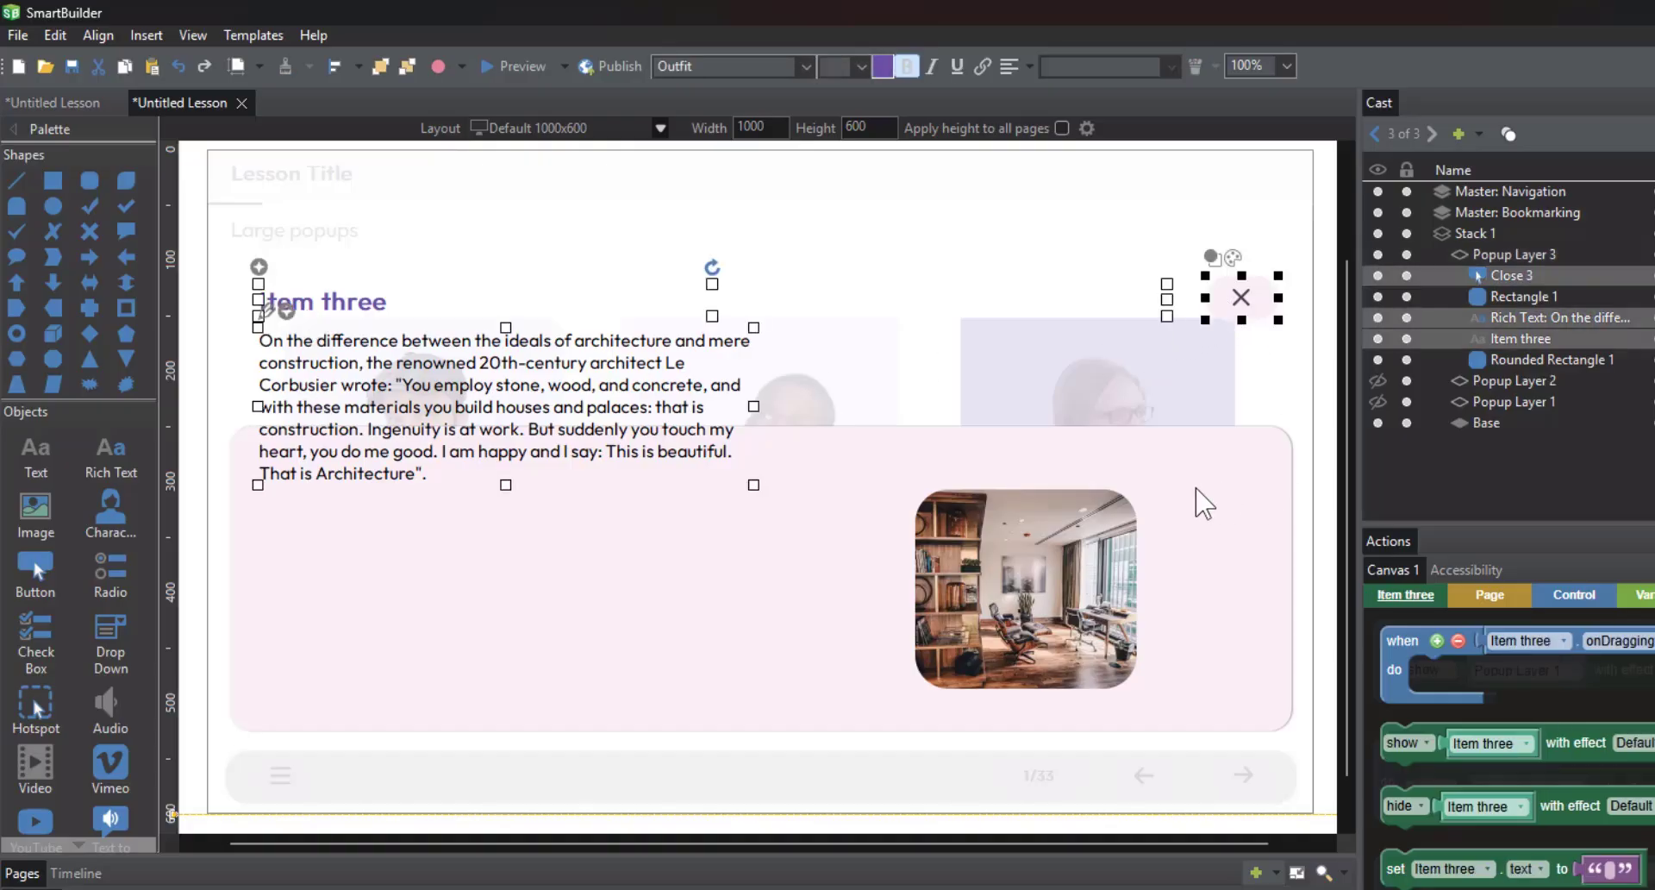
pyautogui.moveTo(1240, 306); pyautogui.dragTo(1195, 487)
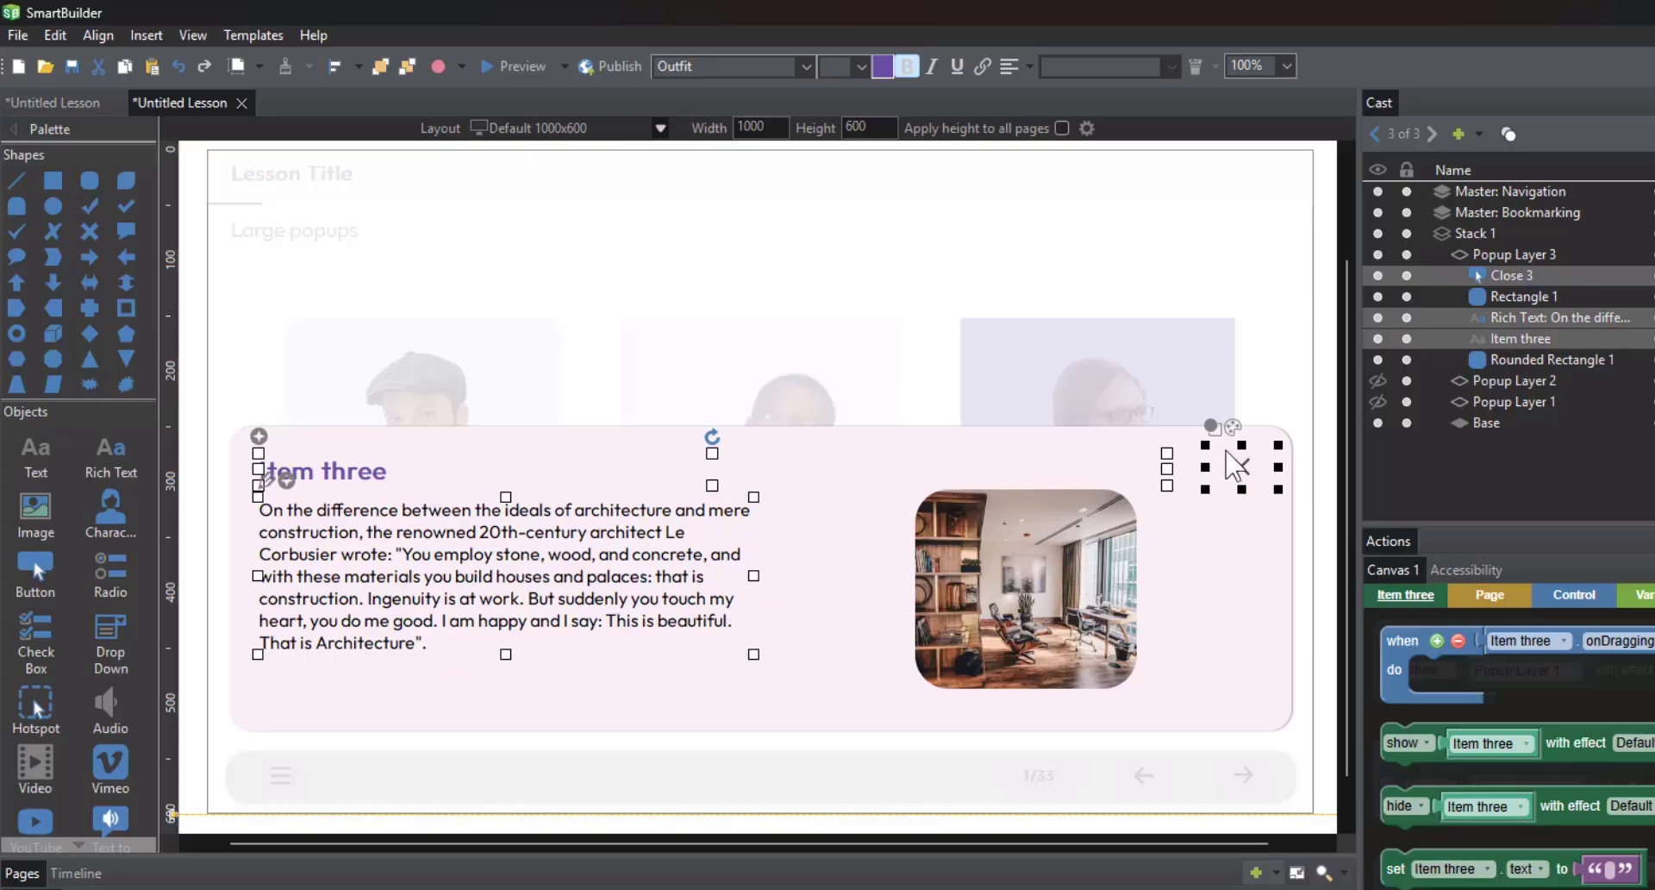
# Compare with Popup Layer 2's heading, text and close button, and nudge Popup Layer 3's matching objects up together to align
pyautogui.click(1517, 383)
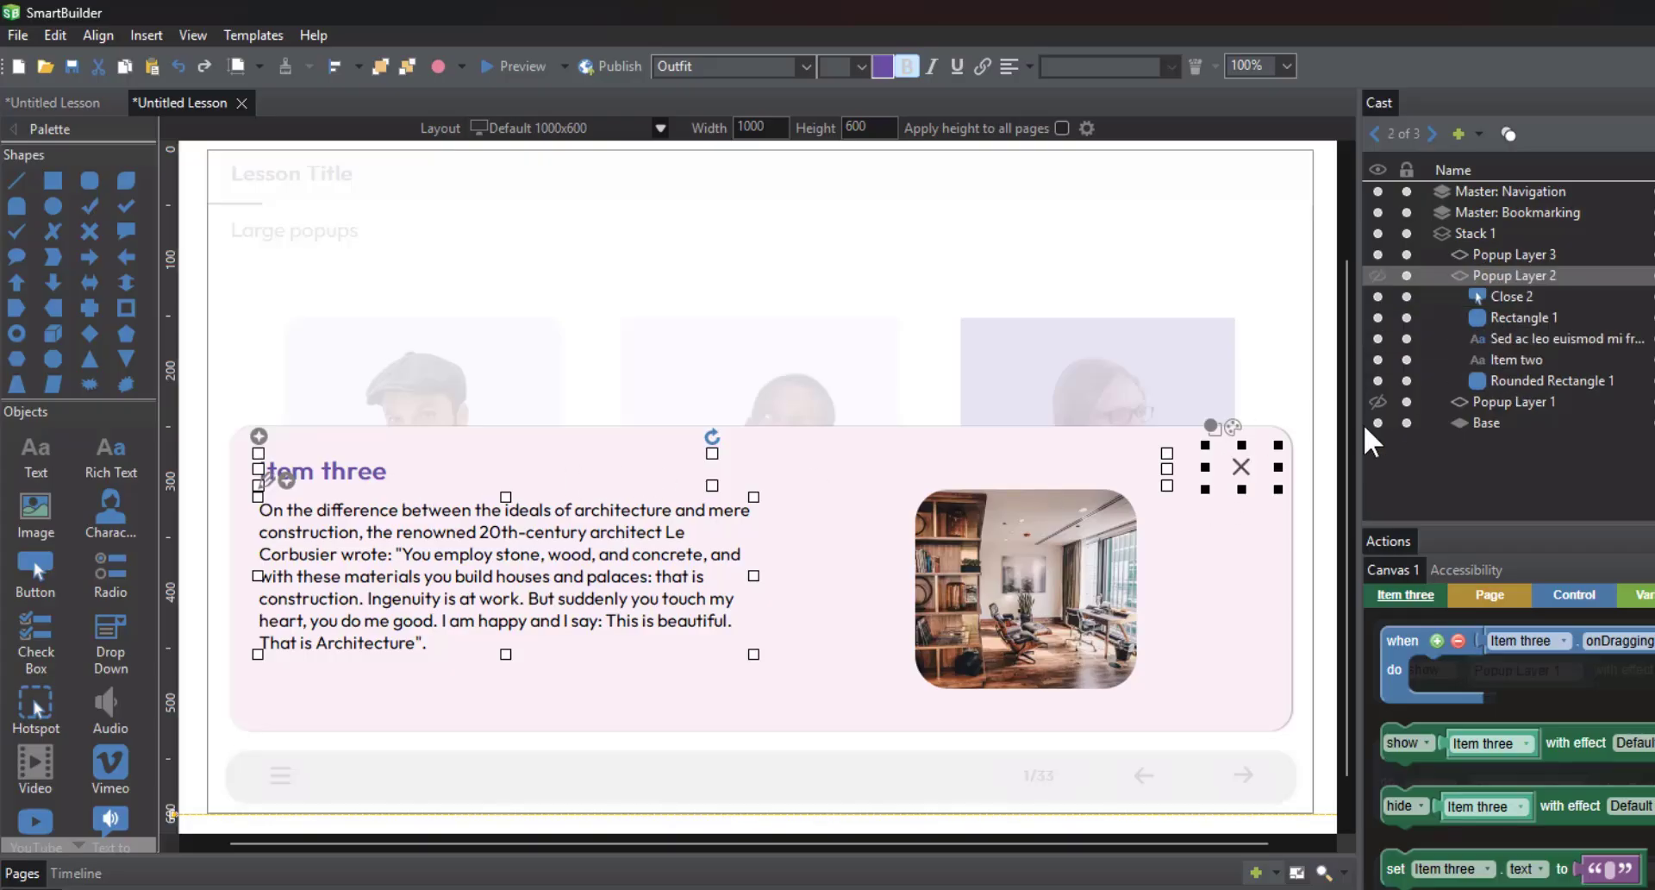
pyautogui.click(319, 463)
pyautogui.keyDown('shift'); pyautogui.click(1241, 458); pyautogui.keyUp('shift')
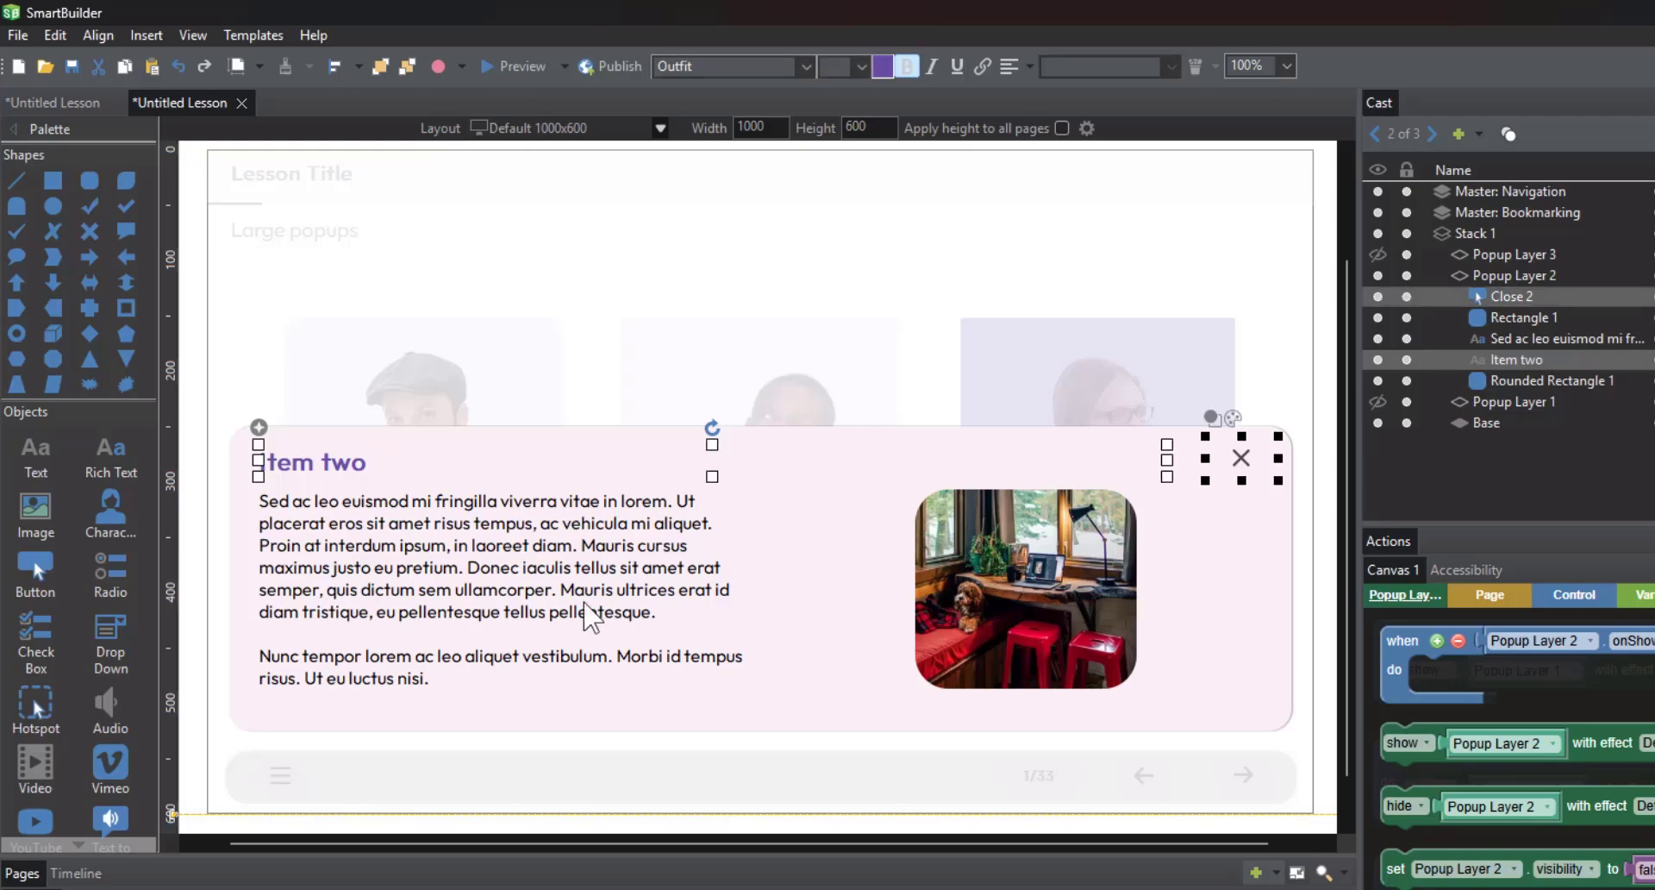
pyautogui.keyDown('shift'); pyautogui.click(534, 614); pyautogui.keyUp('shift')
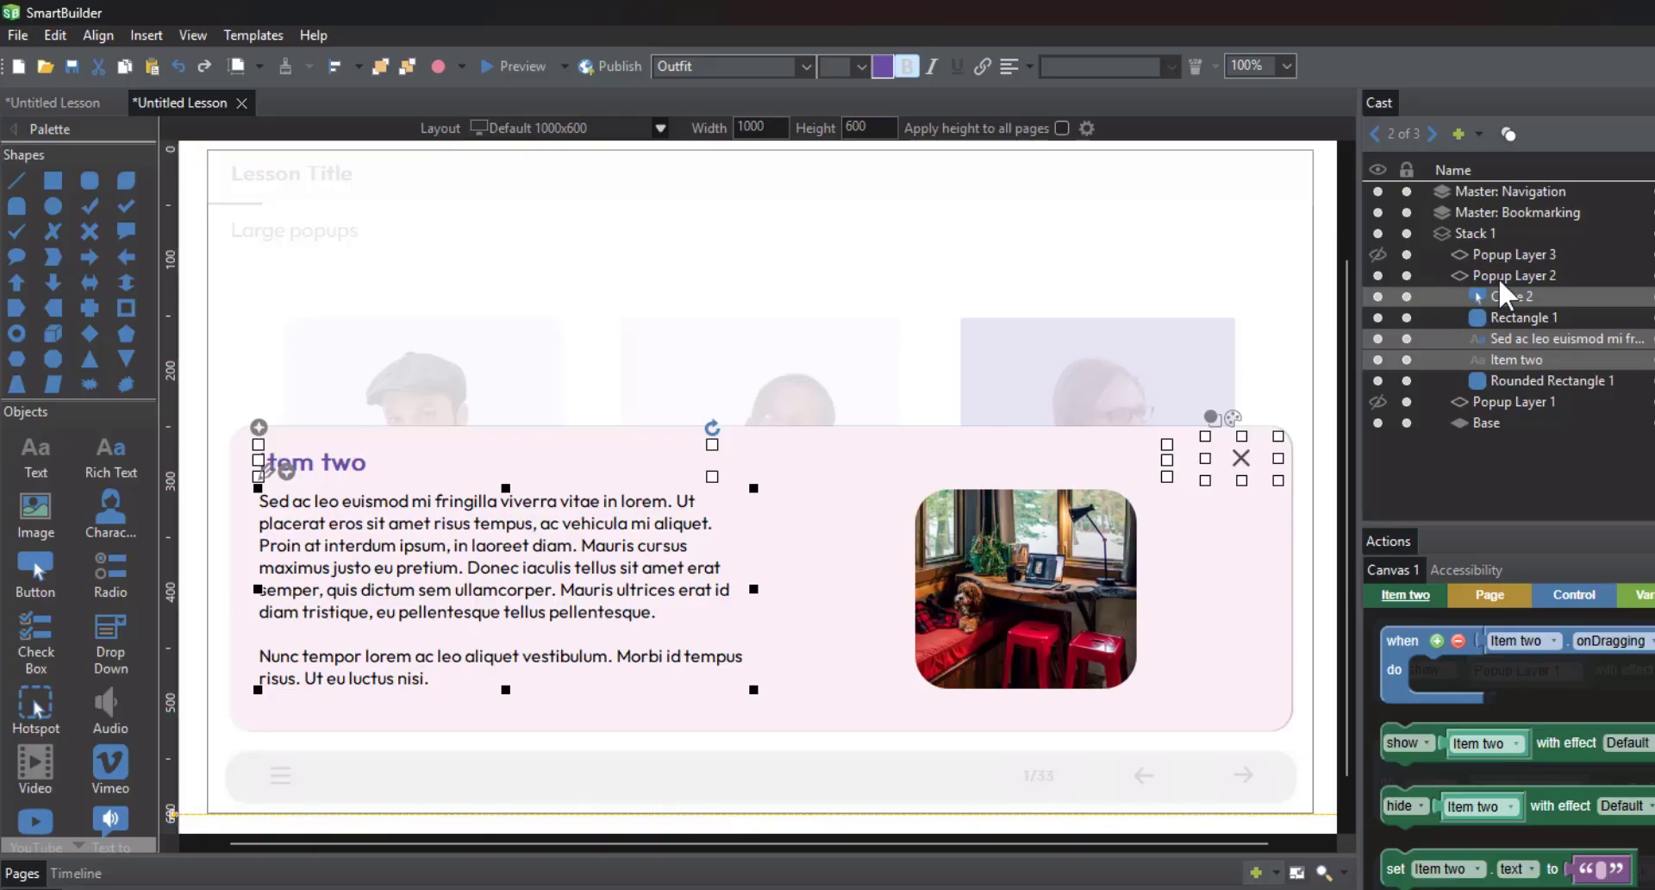
pyautogui.click(1540, 258)
pyautogui.click(1245, 466)
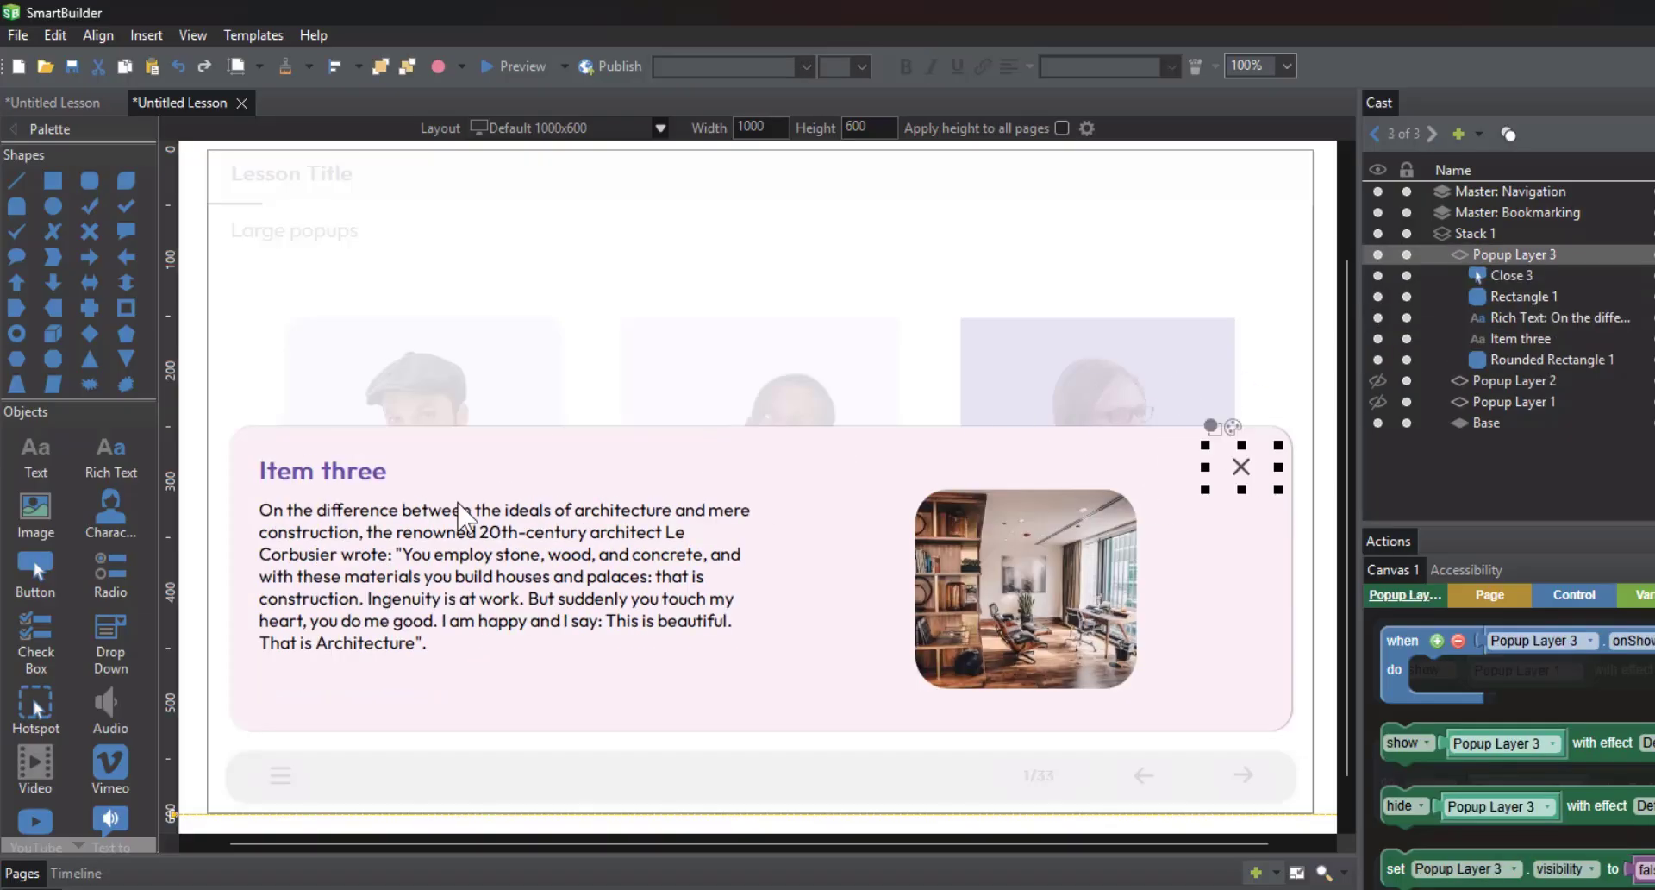
pyautogui.keyDown('shift'); pyautogui.click(372, 473); pyautogui.keyUp('shift')
pyautogui.keyDown('shift'); pyautogui.click(415, 551); pyautogui.keyUp('shift')
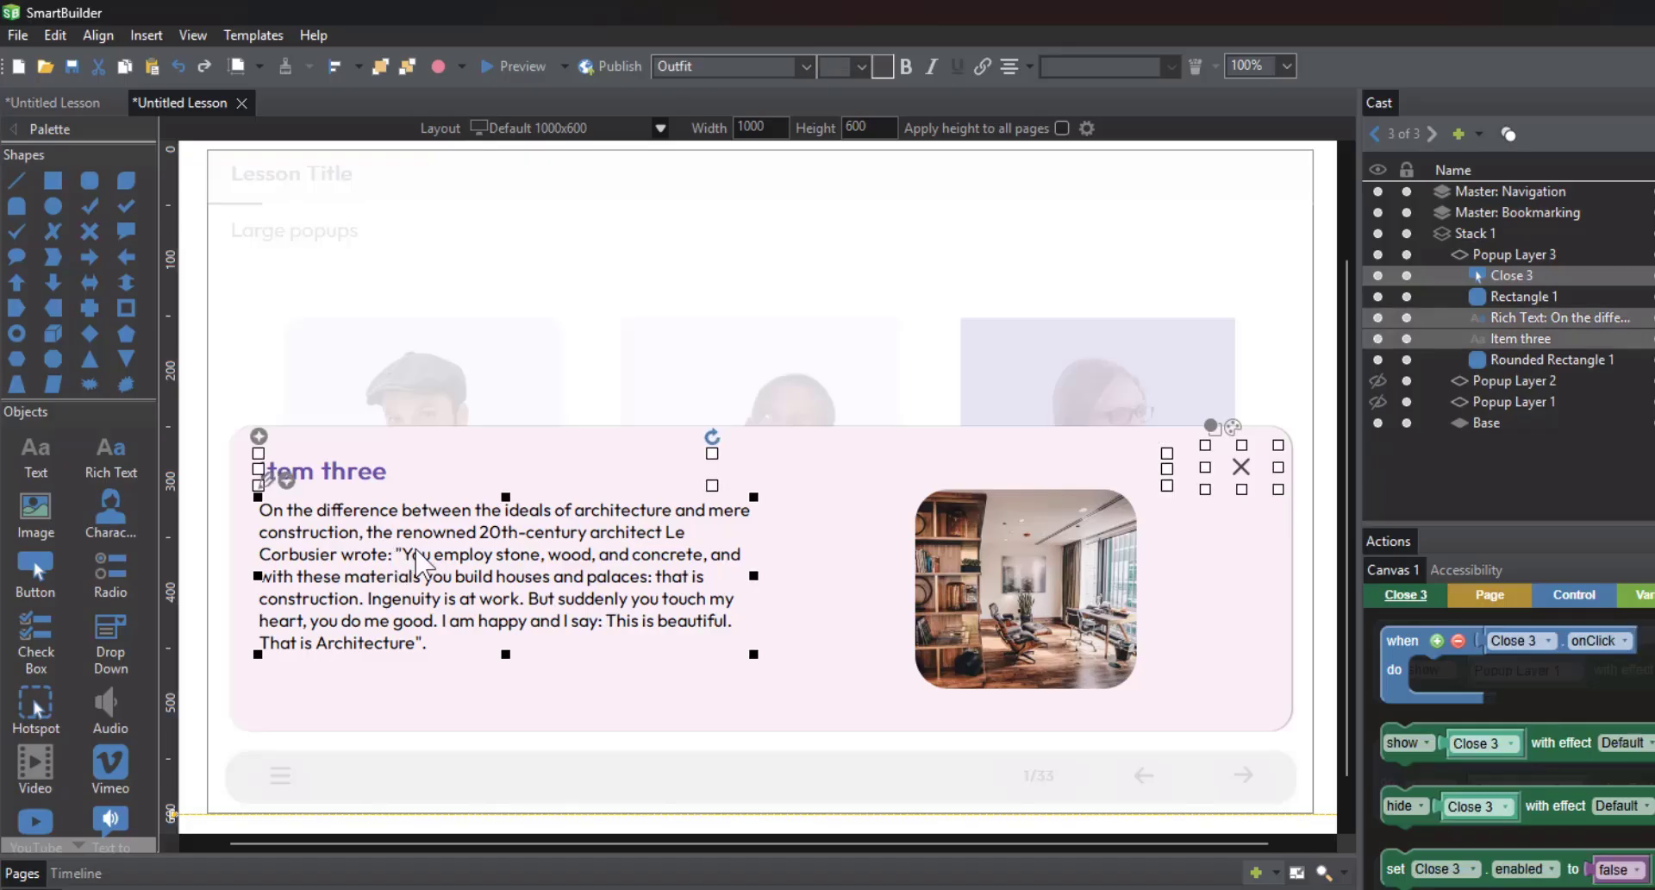
pyautogui.hotkey('shift', 'Up')
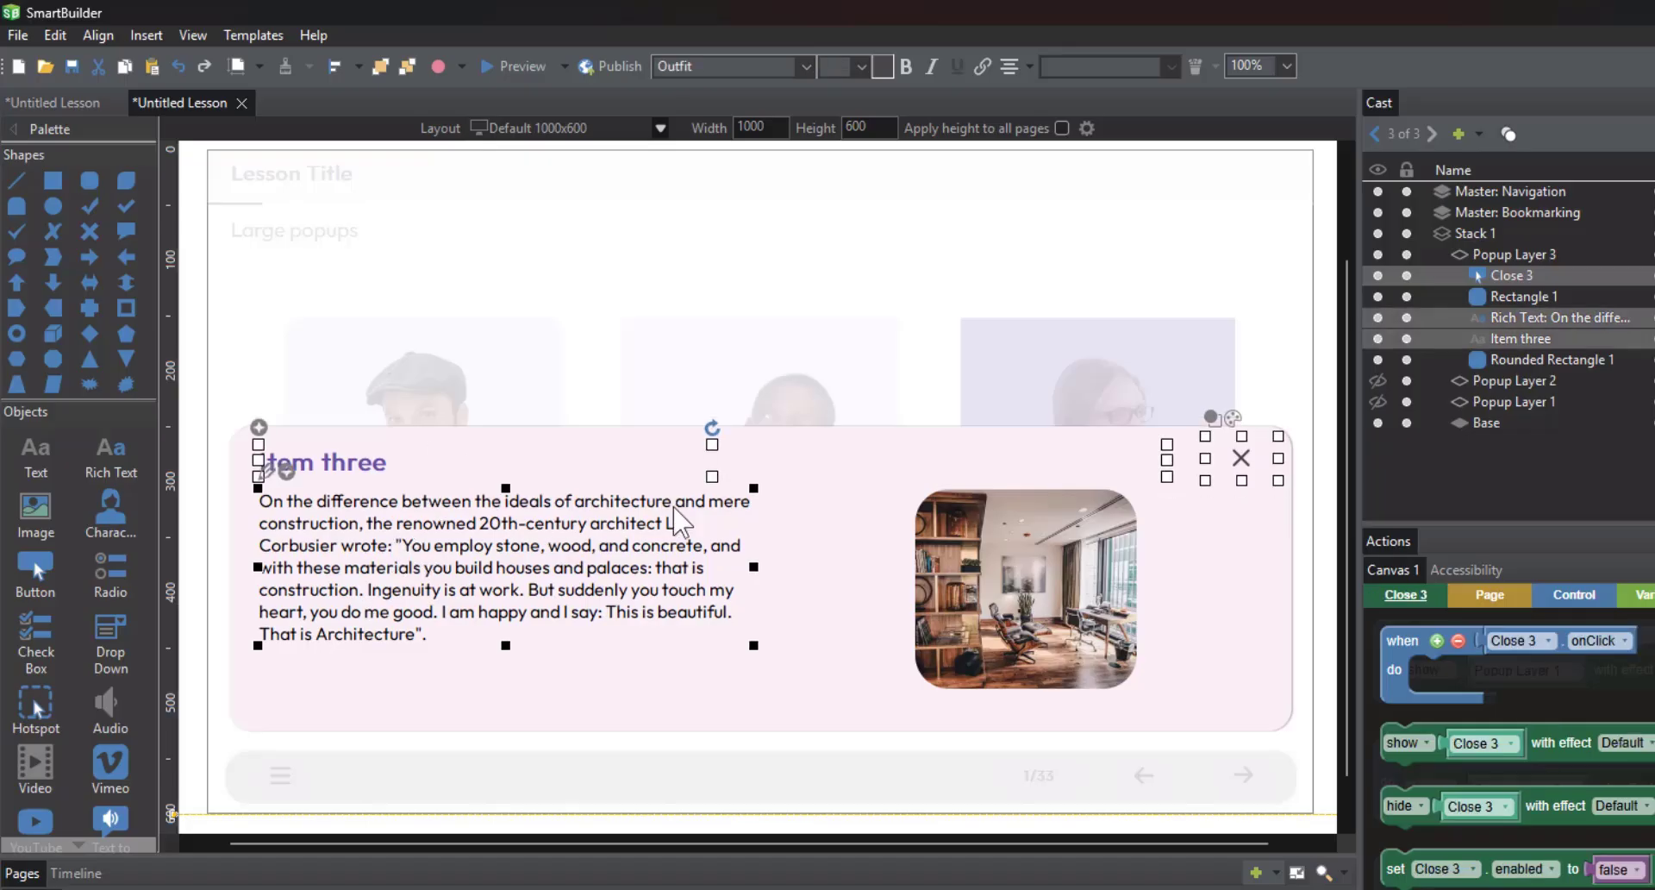
# Collapse Popup Layer 3 and go back through the popup layers to Popup Layer 1 to compare their layouts
pyautogui.click(1467, 253)
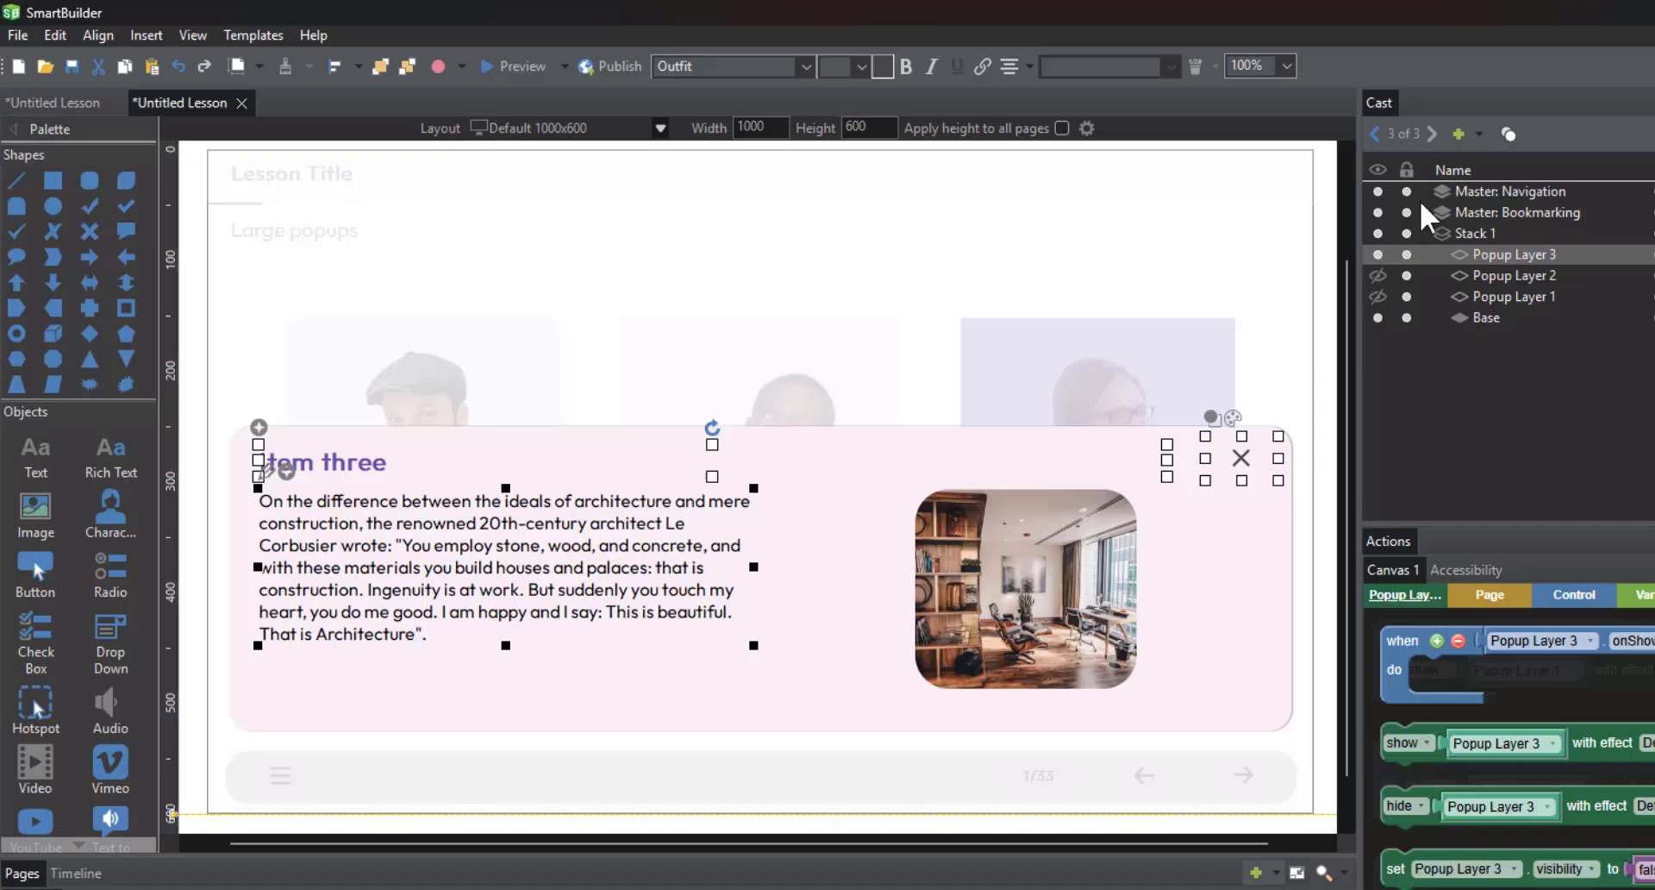
pyautogui.click(1373, 133)
pyautogui.click(1373, 132)
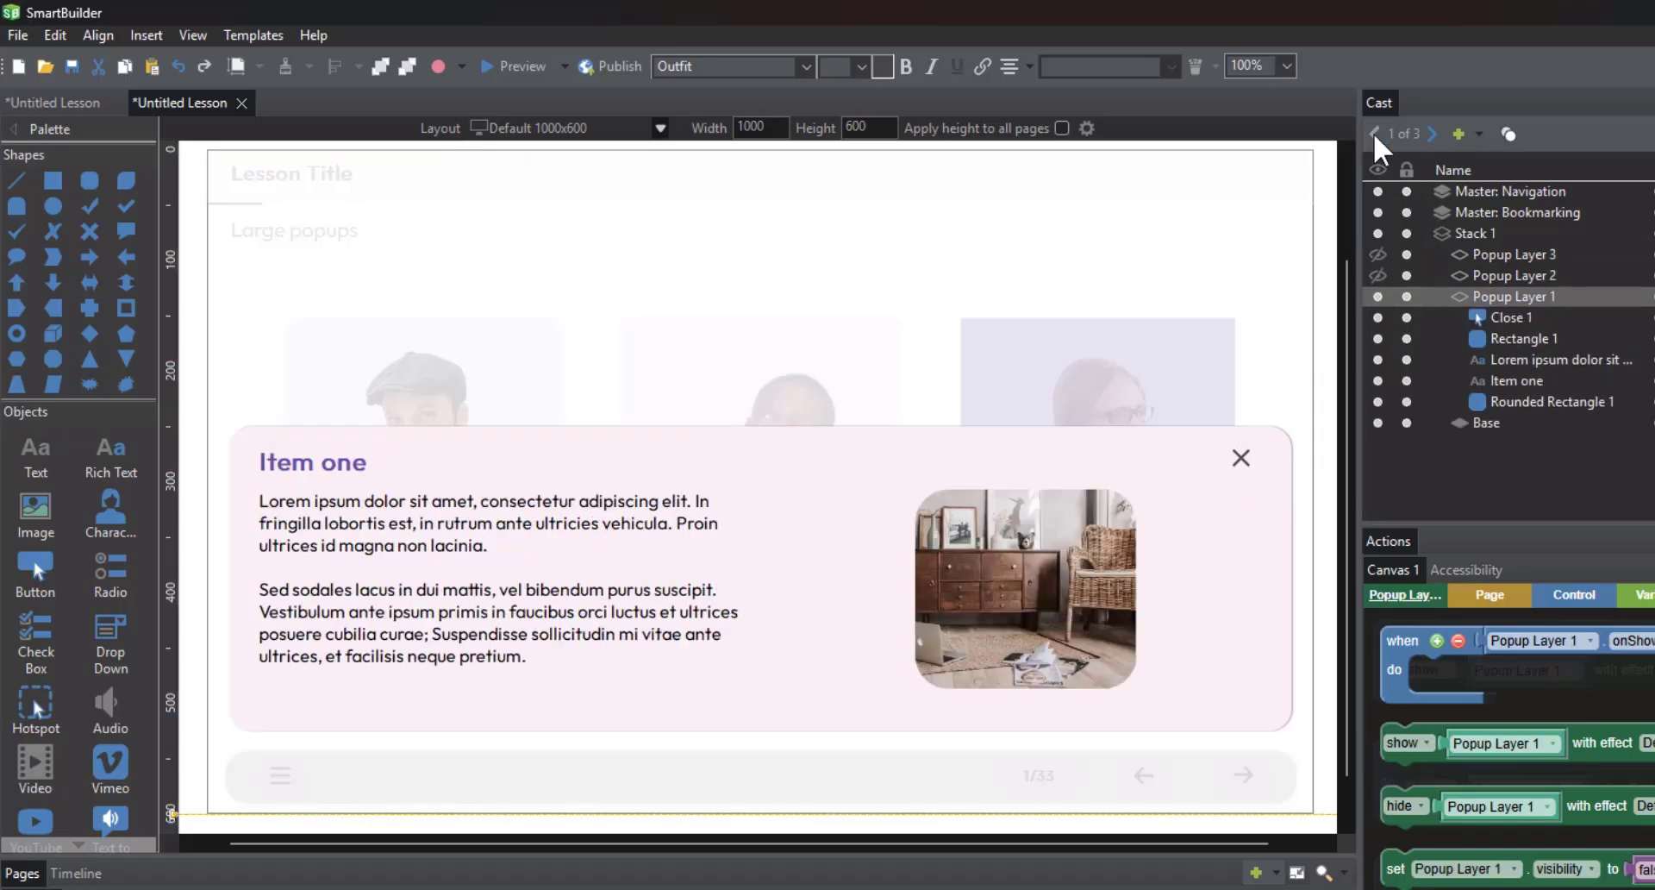
# Go forward through the popup layers to Popup Layer 3 and hide it so only the Base layer shows
pyautogui.click(1431, 133)
pyautogui.click(1431, 133)
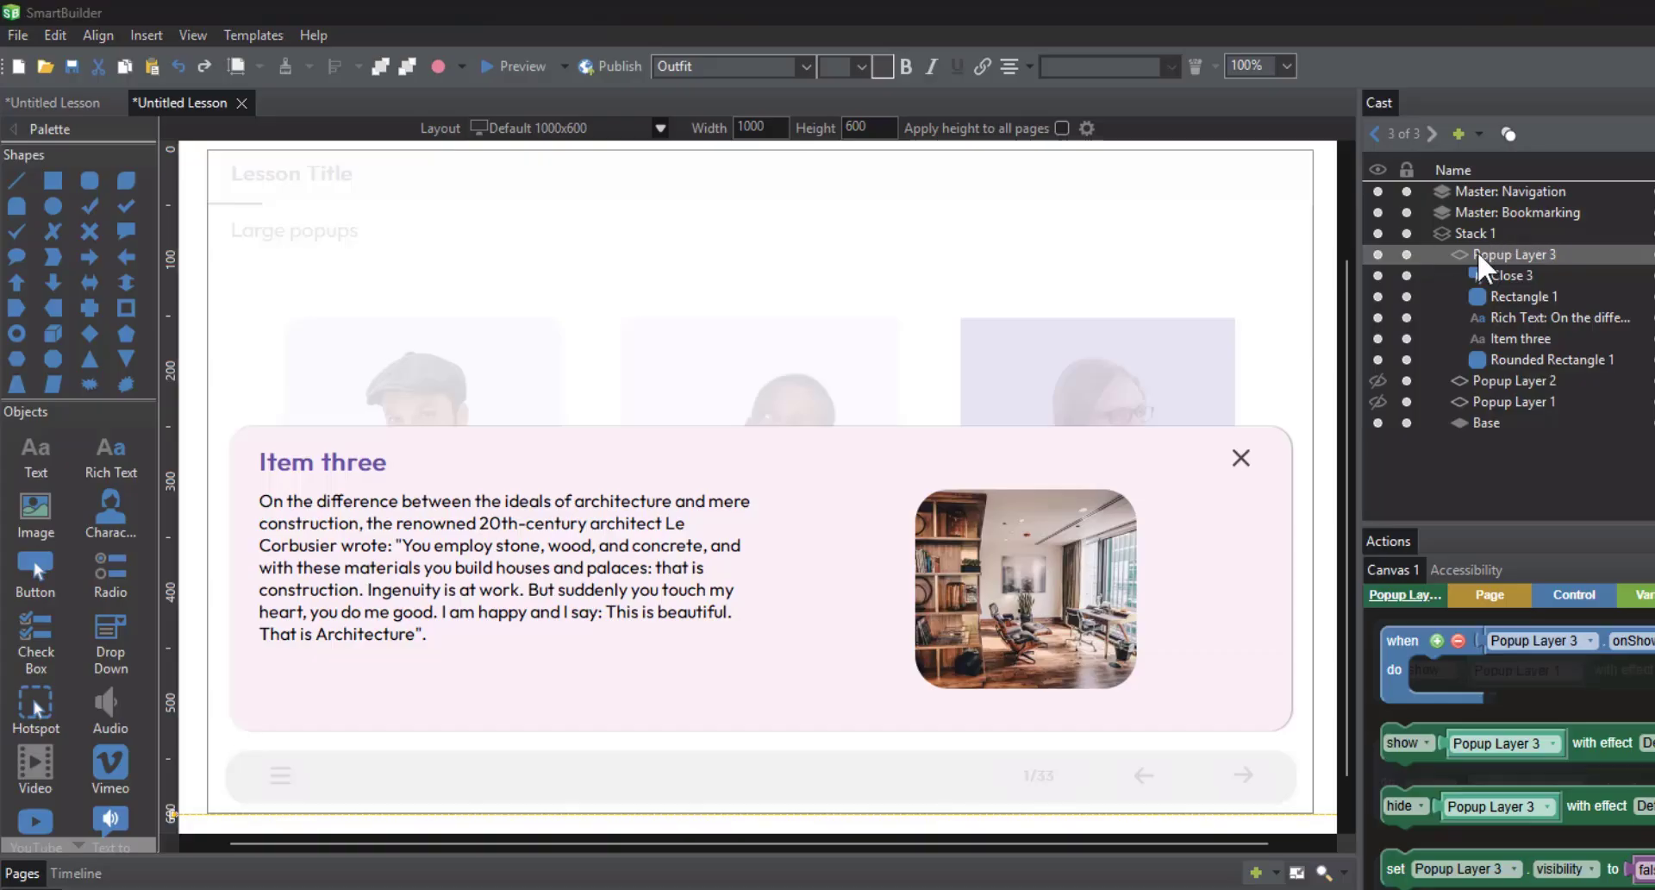
pyautogui.doubleClick(1476, 252)
pyautogui.click(1379, 255)
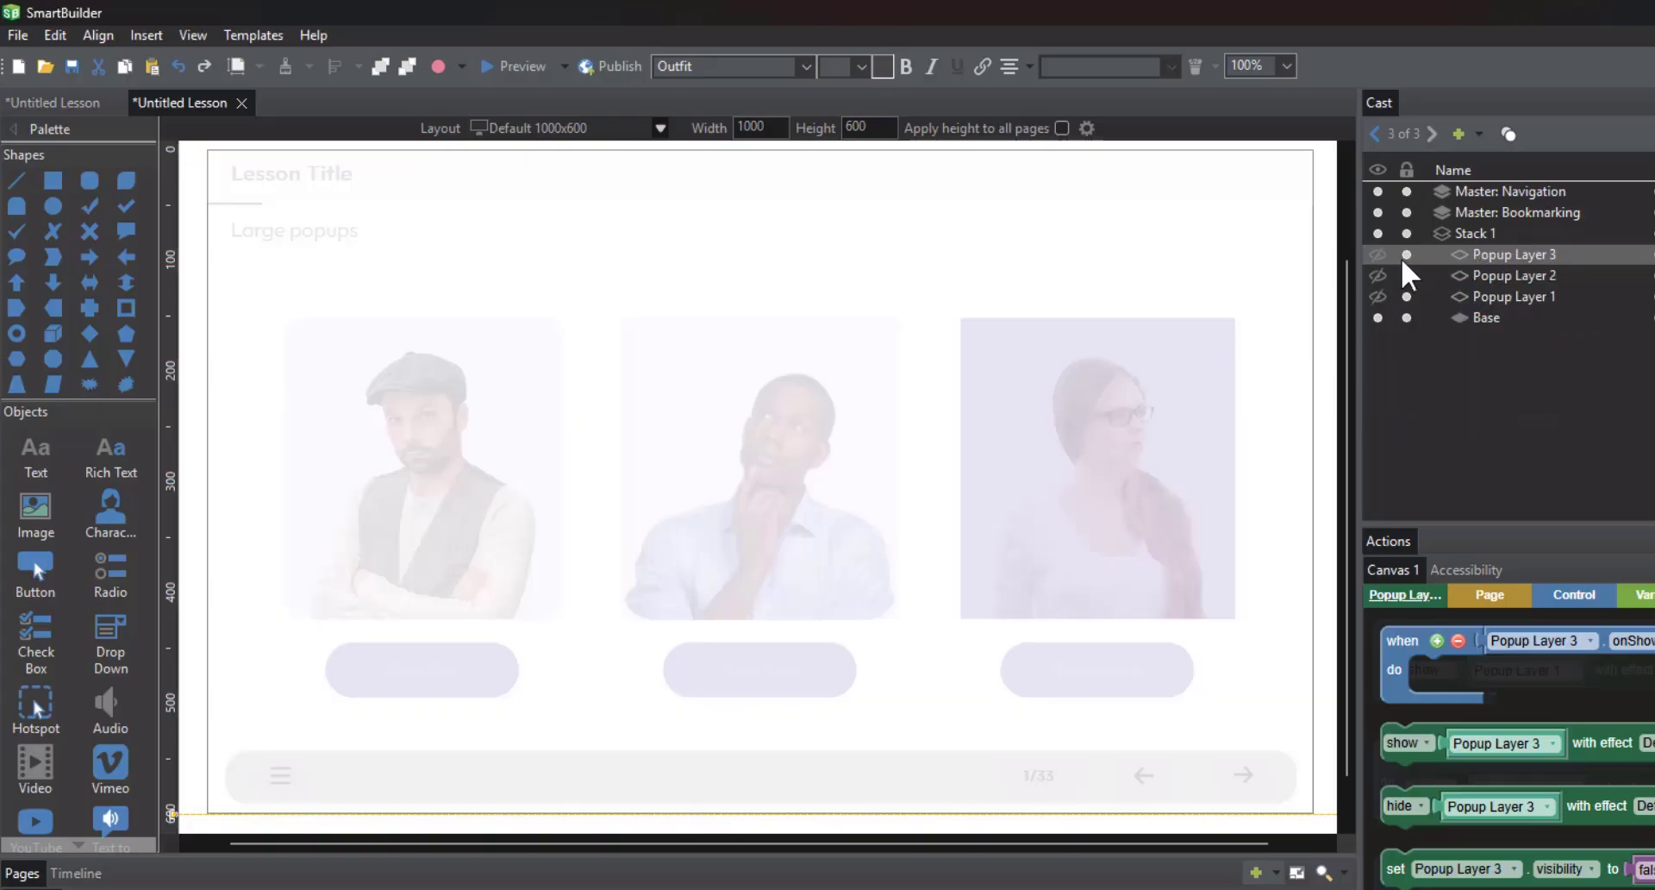
# Scatter the Base layer's buttons: Item One lower, Item Two overlapping the base of its picture, Item Three lower and slightly left
pyautogui.click(1046, 665)
pyautogui.moveTo(469, 687); pyautogui.dragTo(481, 742)
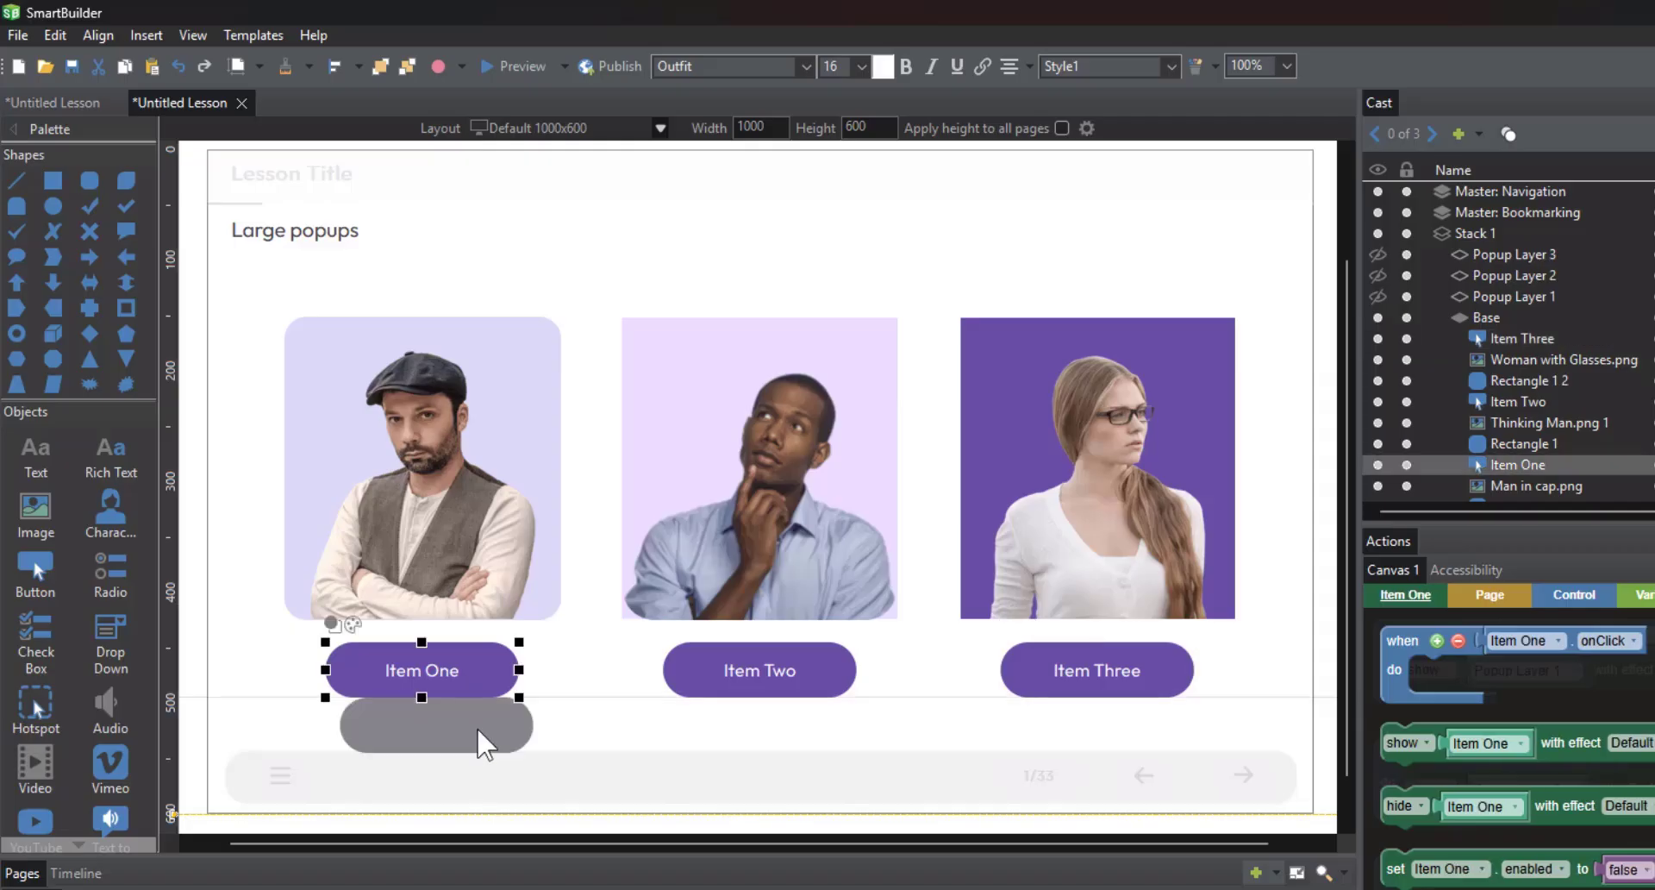
pyautogui.moveTo(794, 664); pyautogui.dragTo(803, 587)
pyautogui.moveTo(1004, 687); pyautogui.dragTo(975, 726)
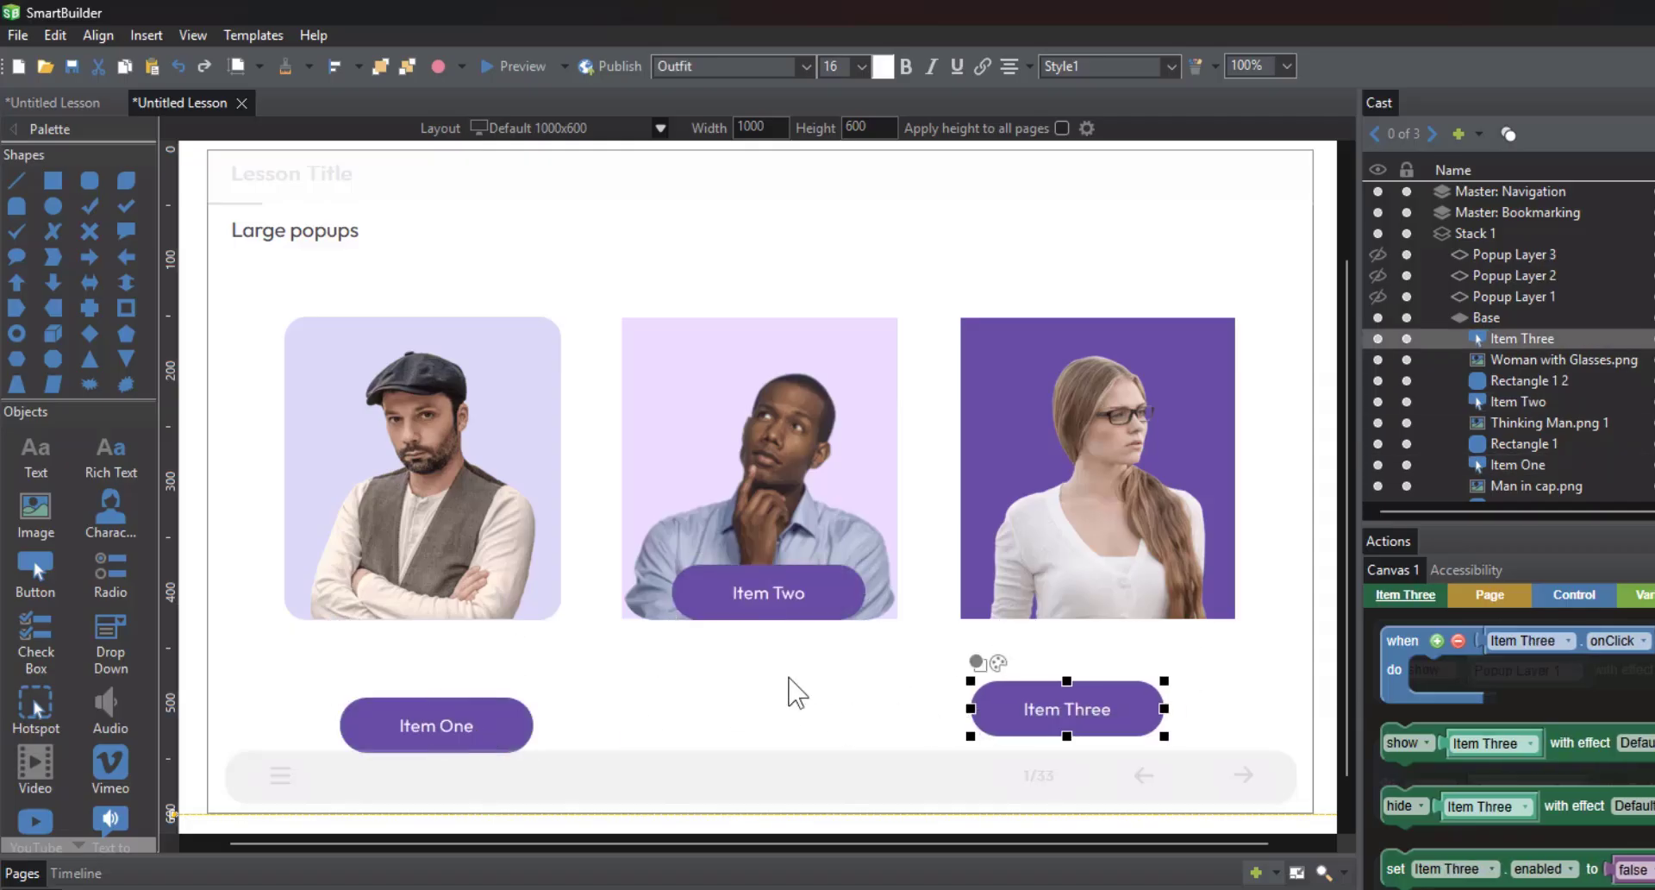
pyautogui.moveTo(776, 616); pyautogui.dragTo(739, 620)
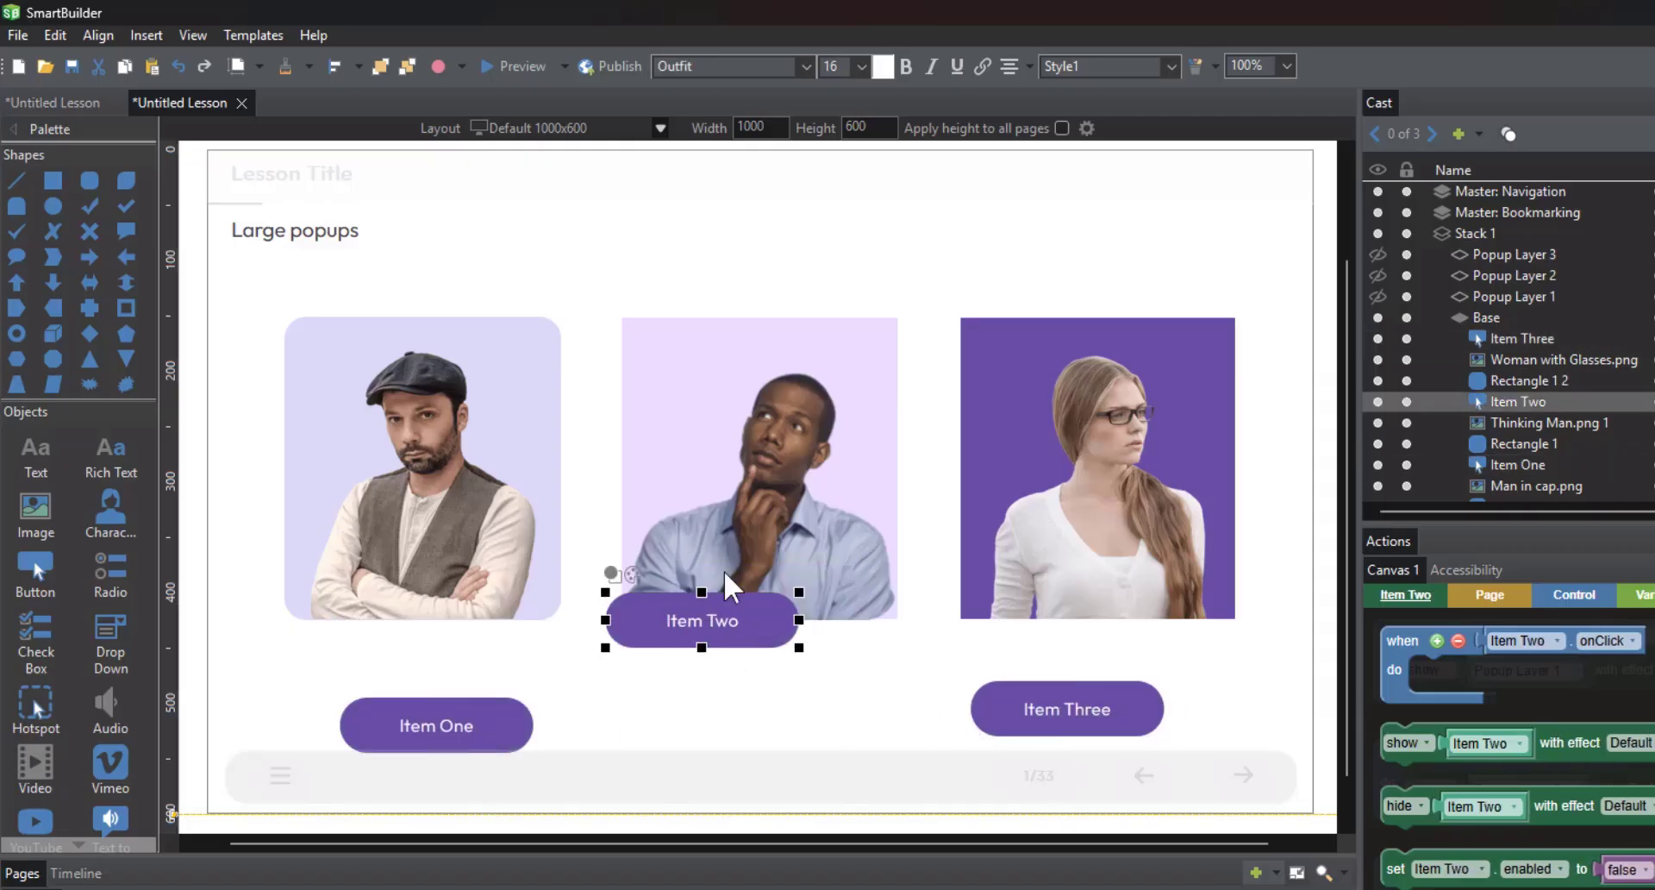
pyautogui.click(738, 521)
pyautogui.click(739, 634)
pyautogui.keyDown('shift'); pyautogui.click(790, 514); pyautogui.keyUp('shift')
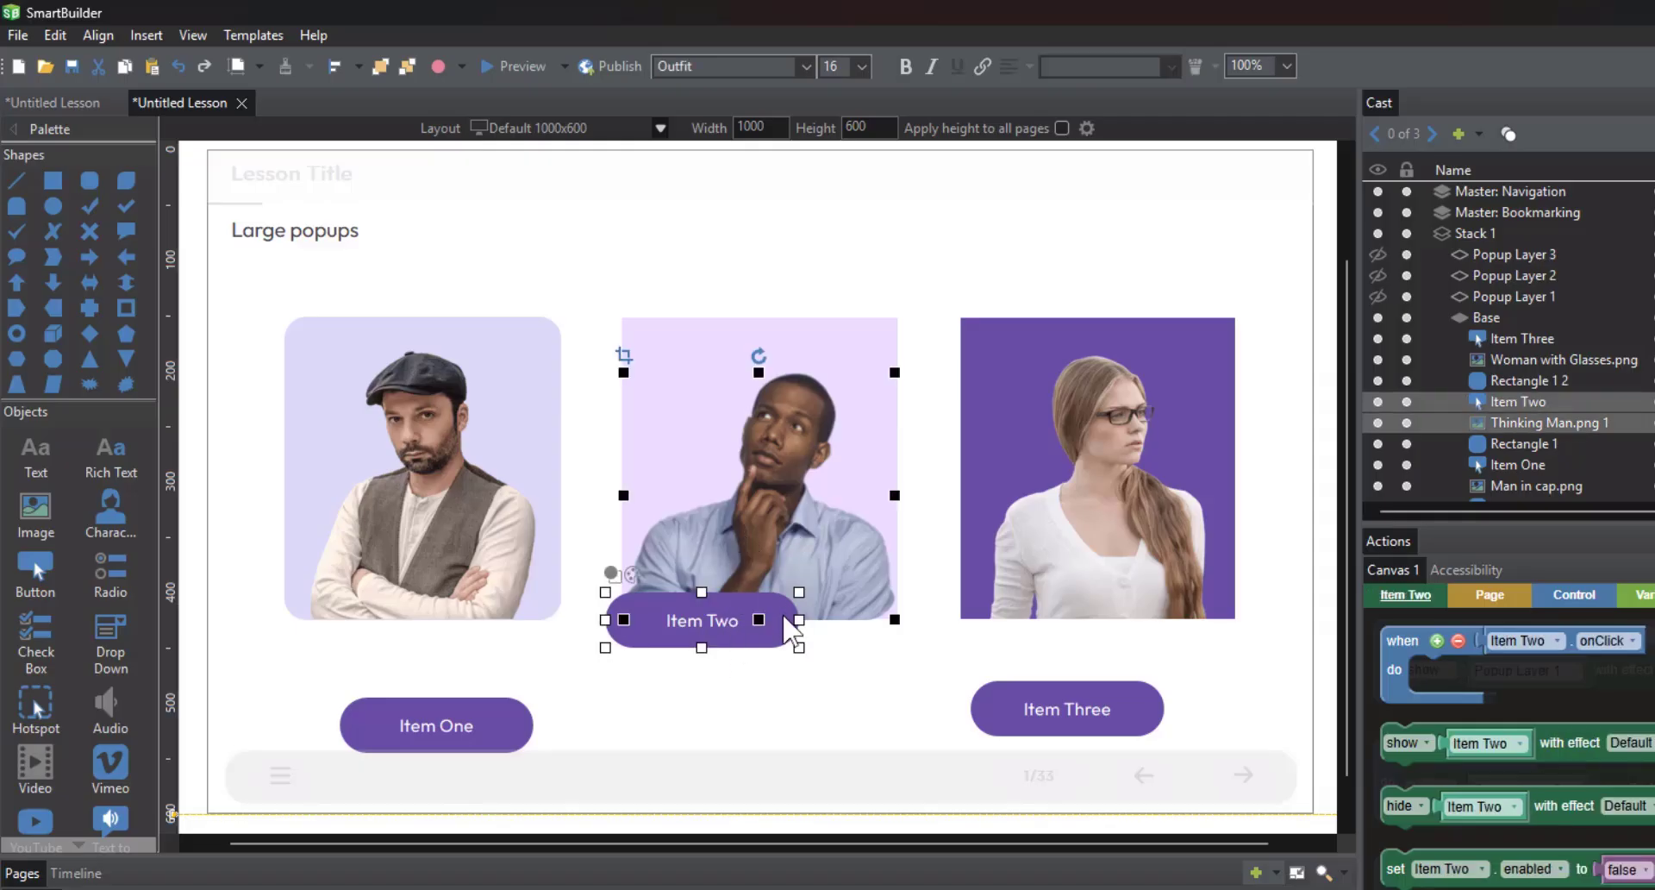
pyautogui.rightClick(764, 535)
pyautogui.moveTo(828, 731)
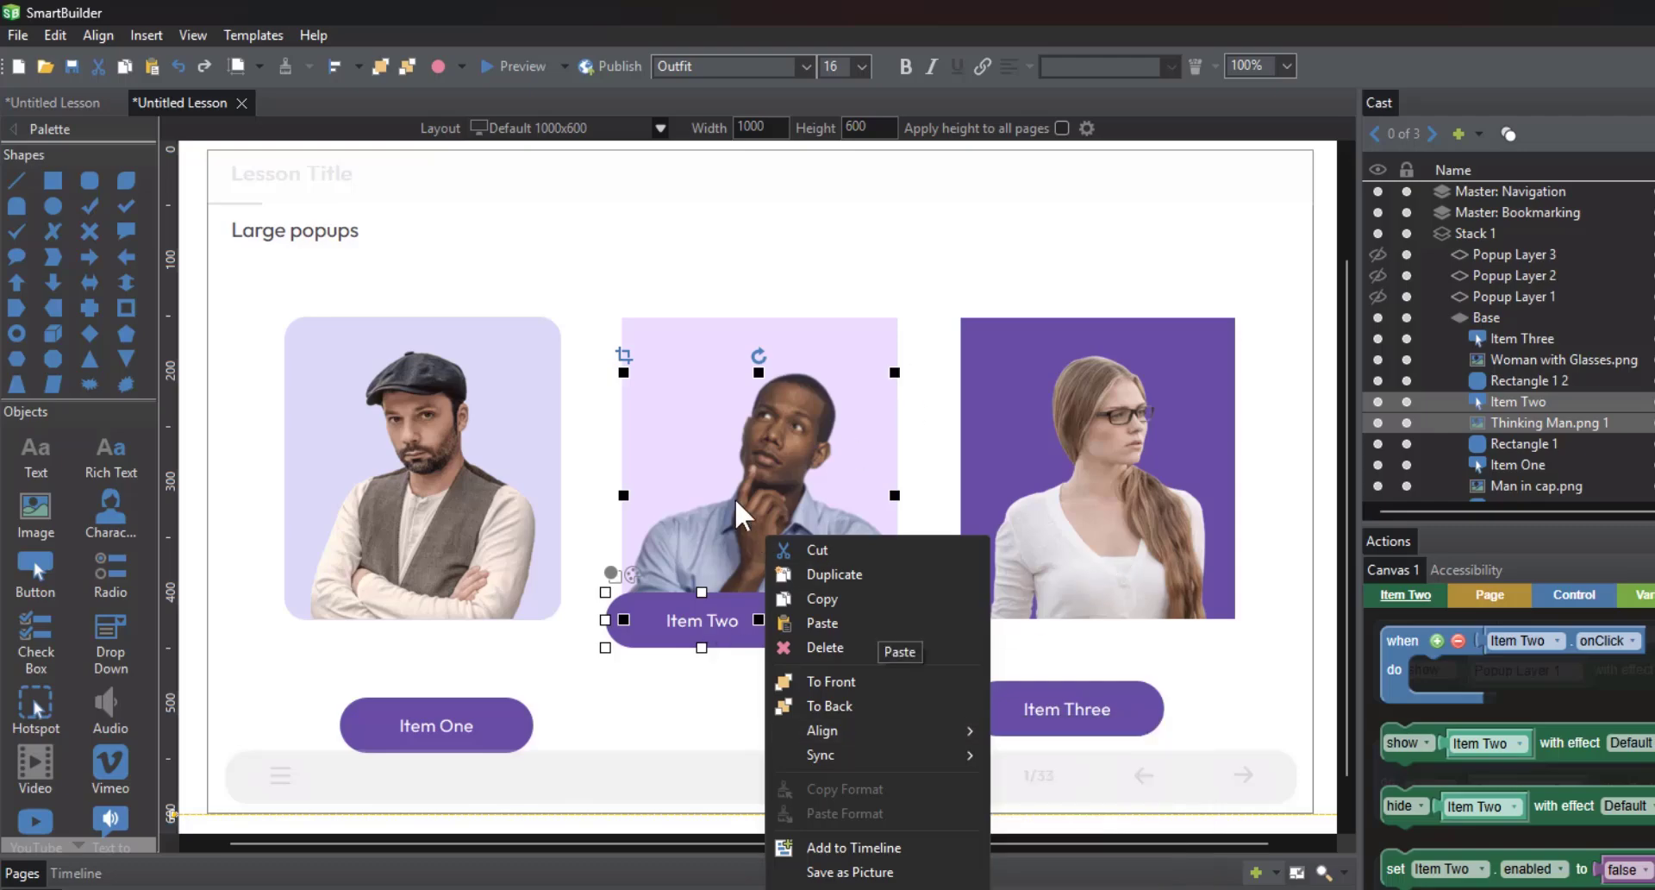
# Select the Item One button together with the man in the cap, and switch the alignment reference to the button
pyautogui.click(472, 724)
pyautogui.keyDown('shift'); pyautogui.click(448, 536); pyautogui.keyUp('shift')
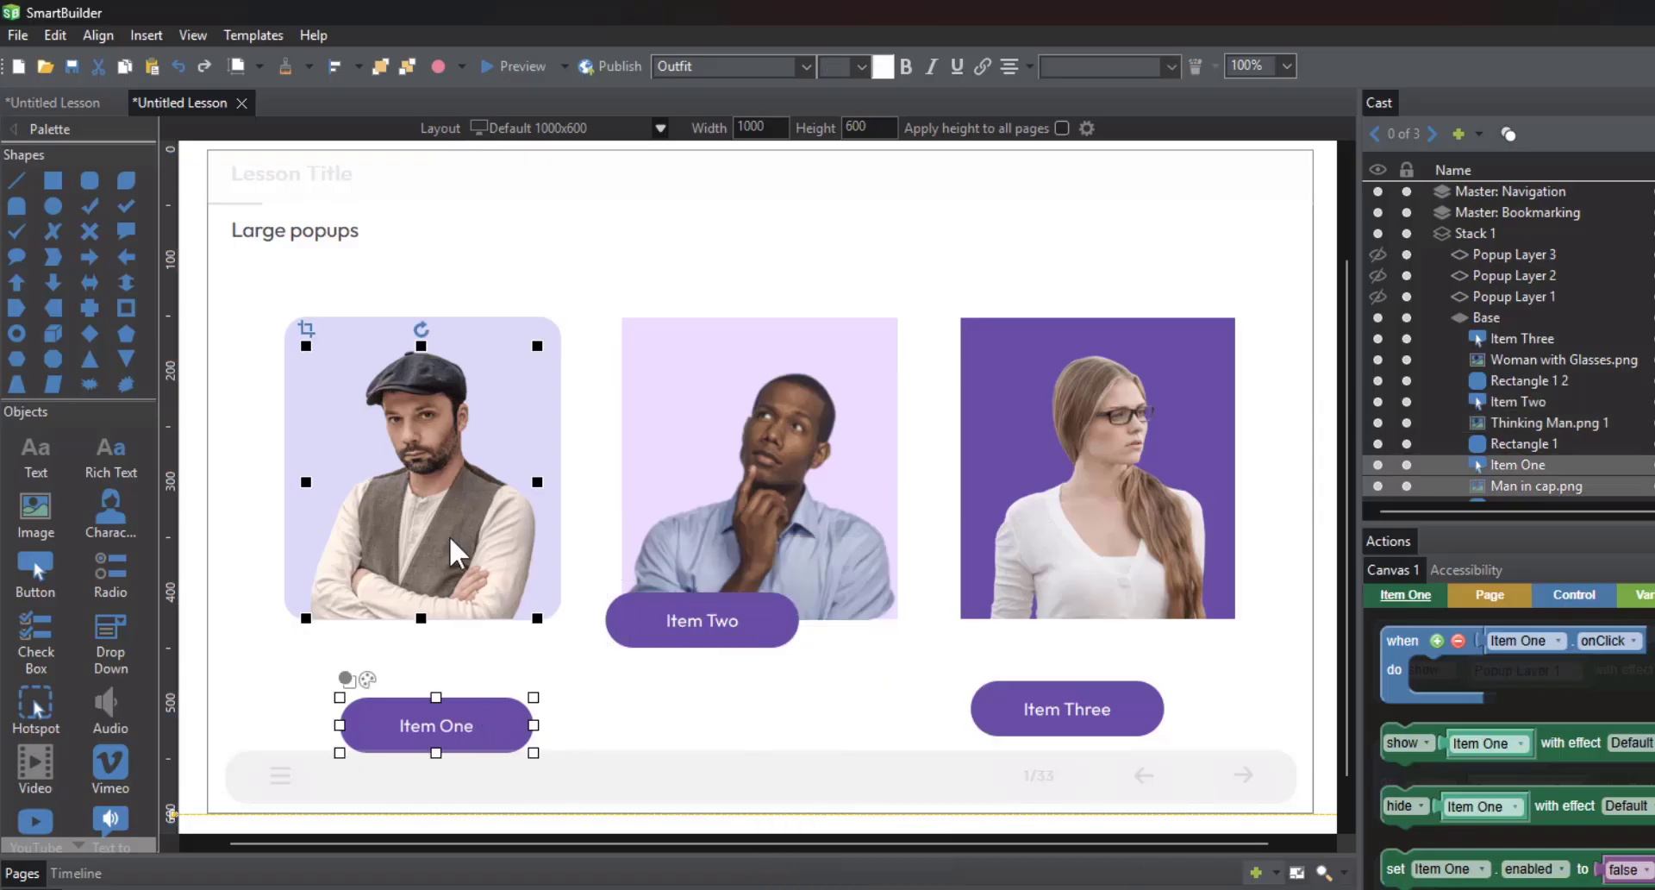
pyautogui.keyDown('shift'); pyautogui.click(483, 716); pyautogui.keyUp('shift')
pyautogui.keyDown('shift'); pyautogui.click(483, 716); pyautogui.keyUp('shift')
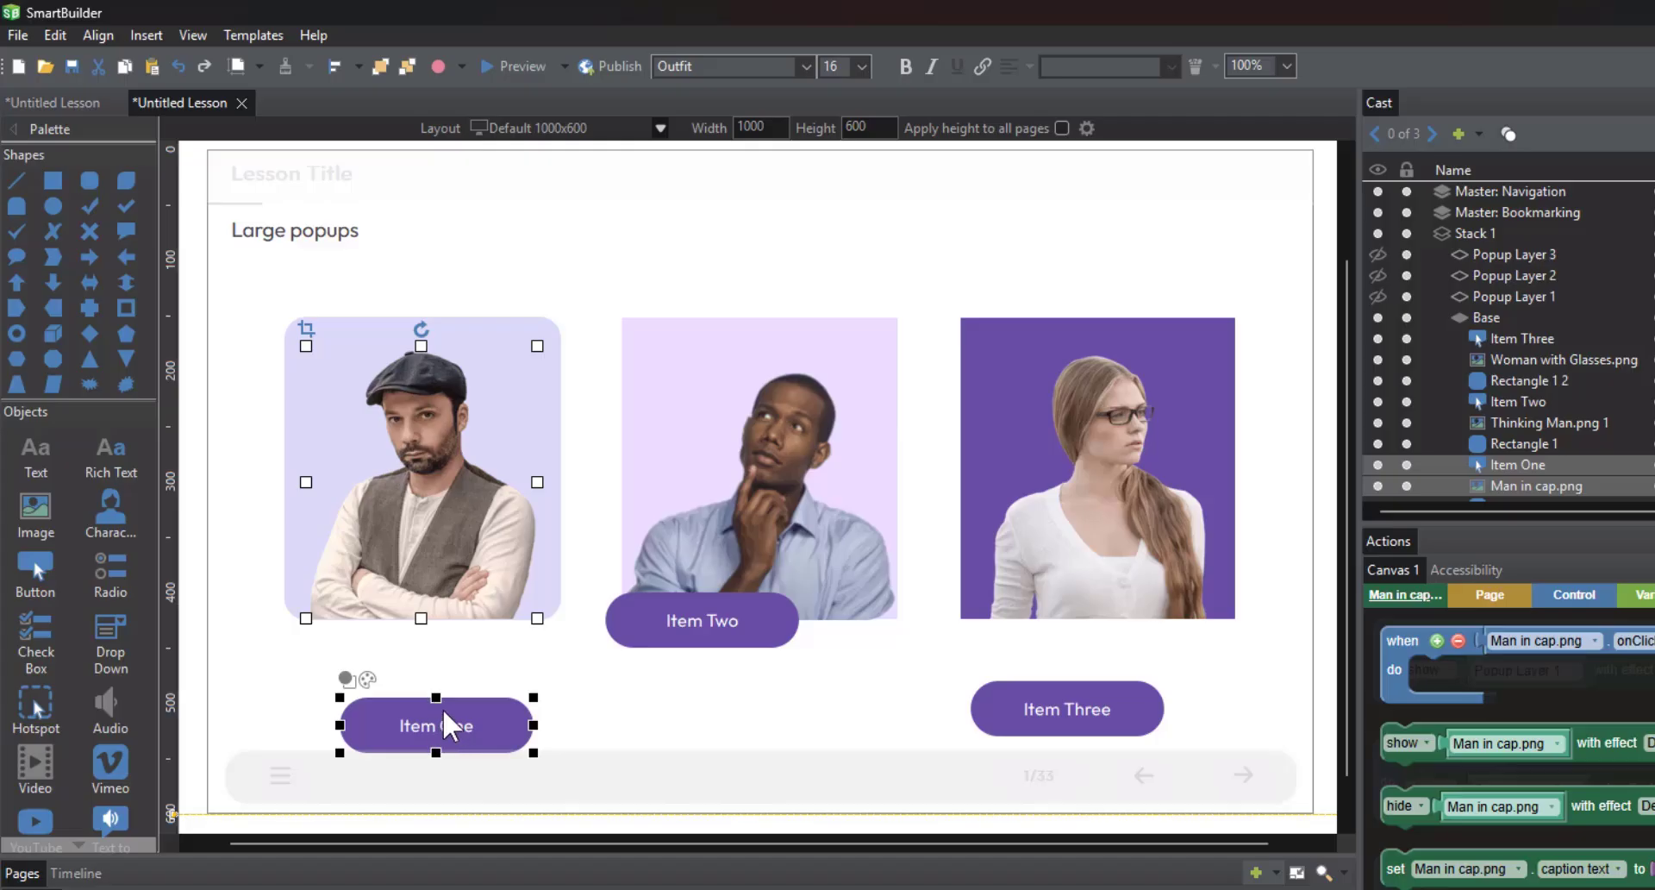
# Align Center the Item One button to the man in the cap, using the image as the reference object
pyautogui.click(487, 720)
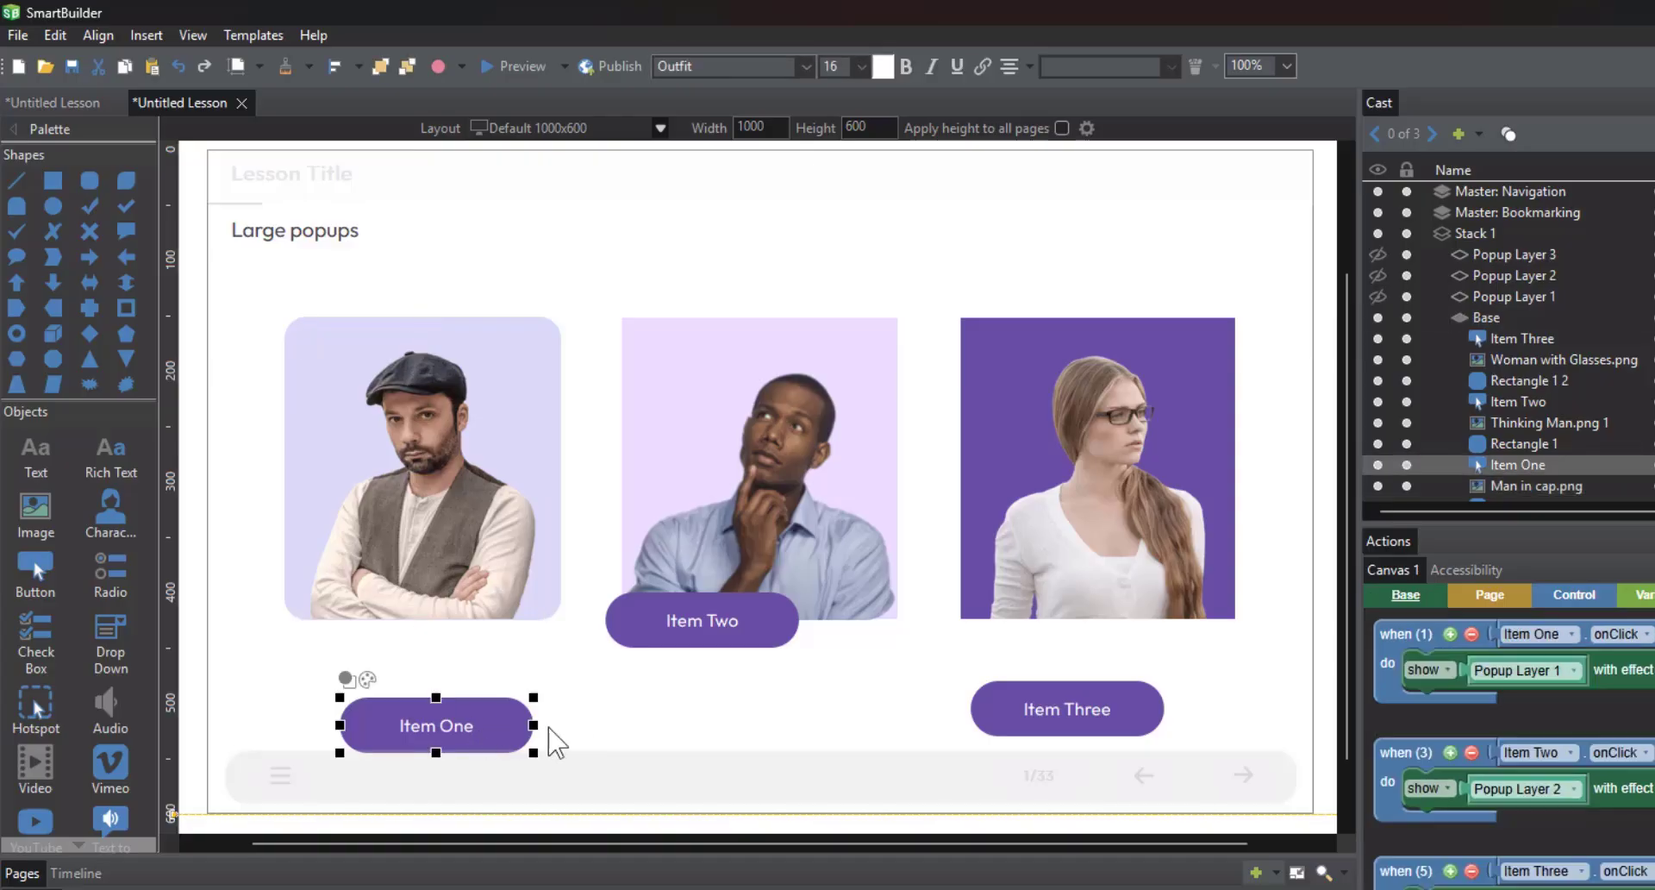
pyautogui.keyDown('shift'); pyautogui.click(429, 541); pyautogui.keyUp('shift')
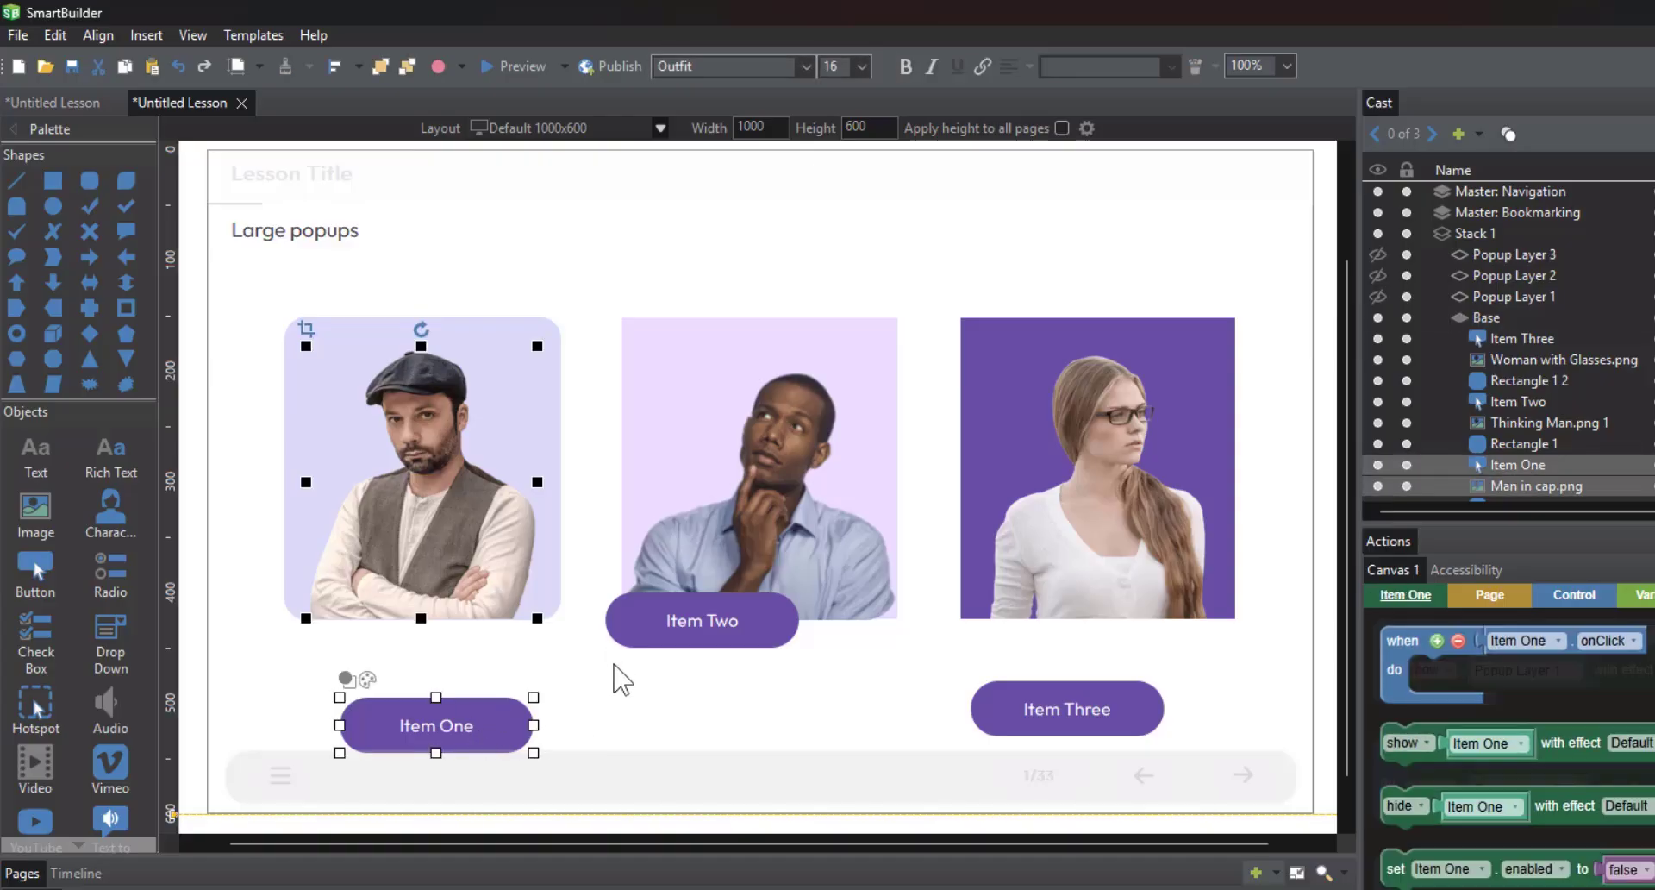
pyautogui.rightClick(448, 527)
pyautogui.moveTo(555, 722)
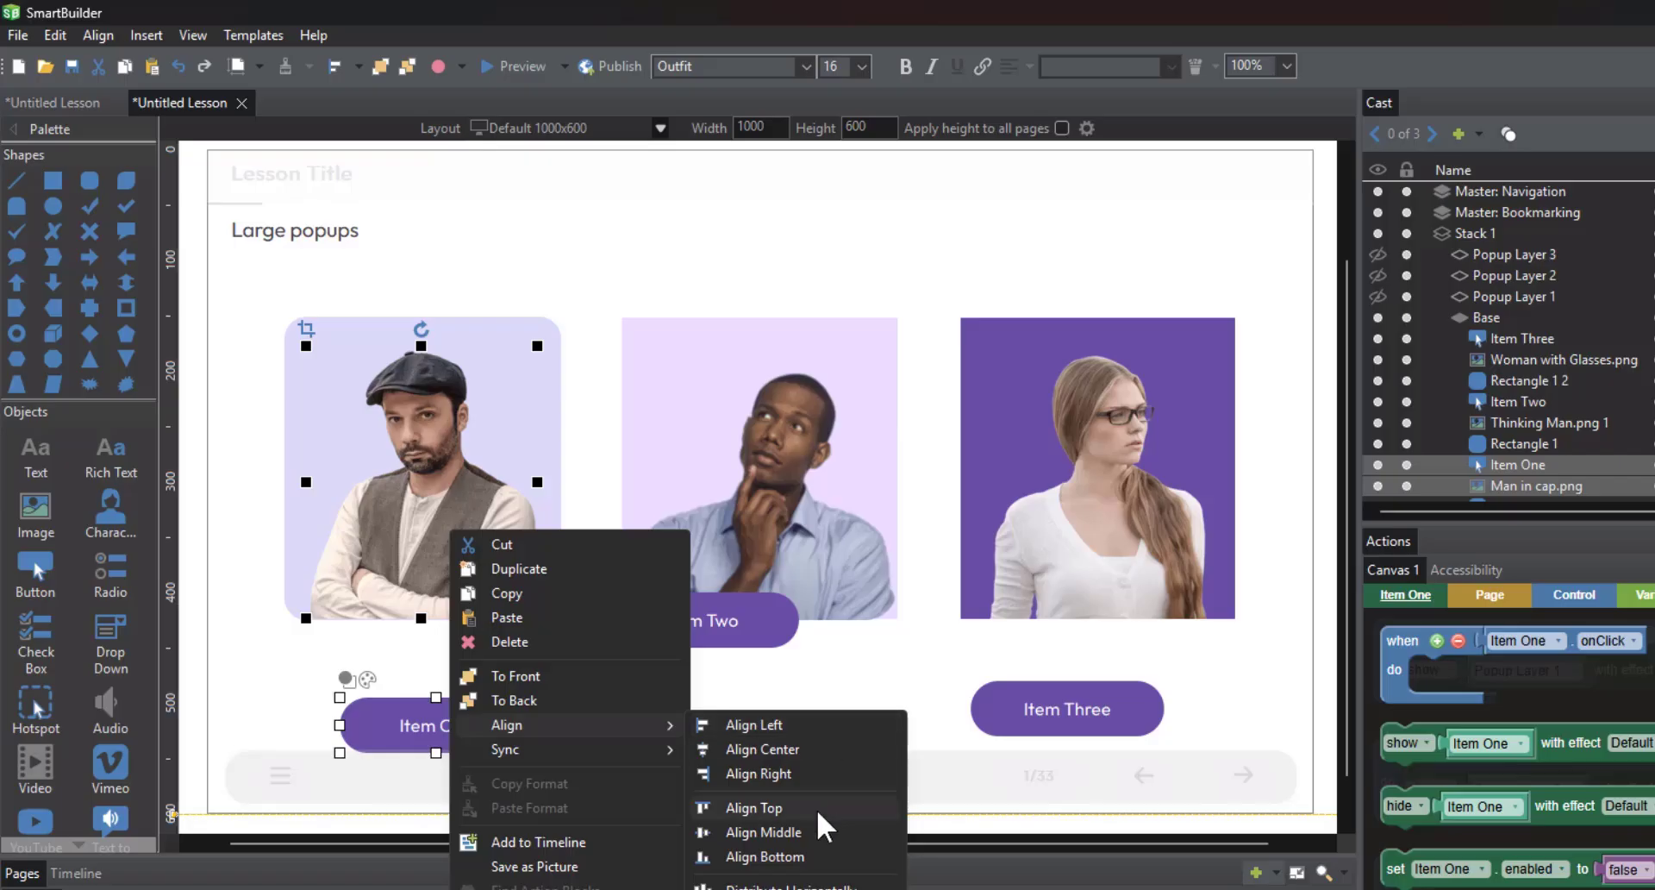
pyautogui.click(811, 749)
# Align Middle the Item One, Item Two and Item Three buttons, using Item Three as the reference
pyautogui.click(467, 717)
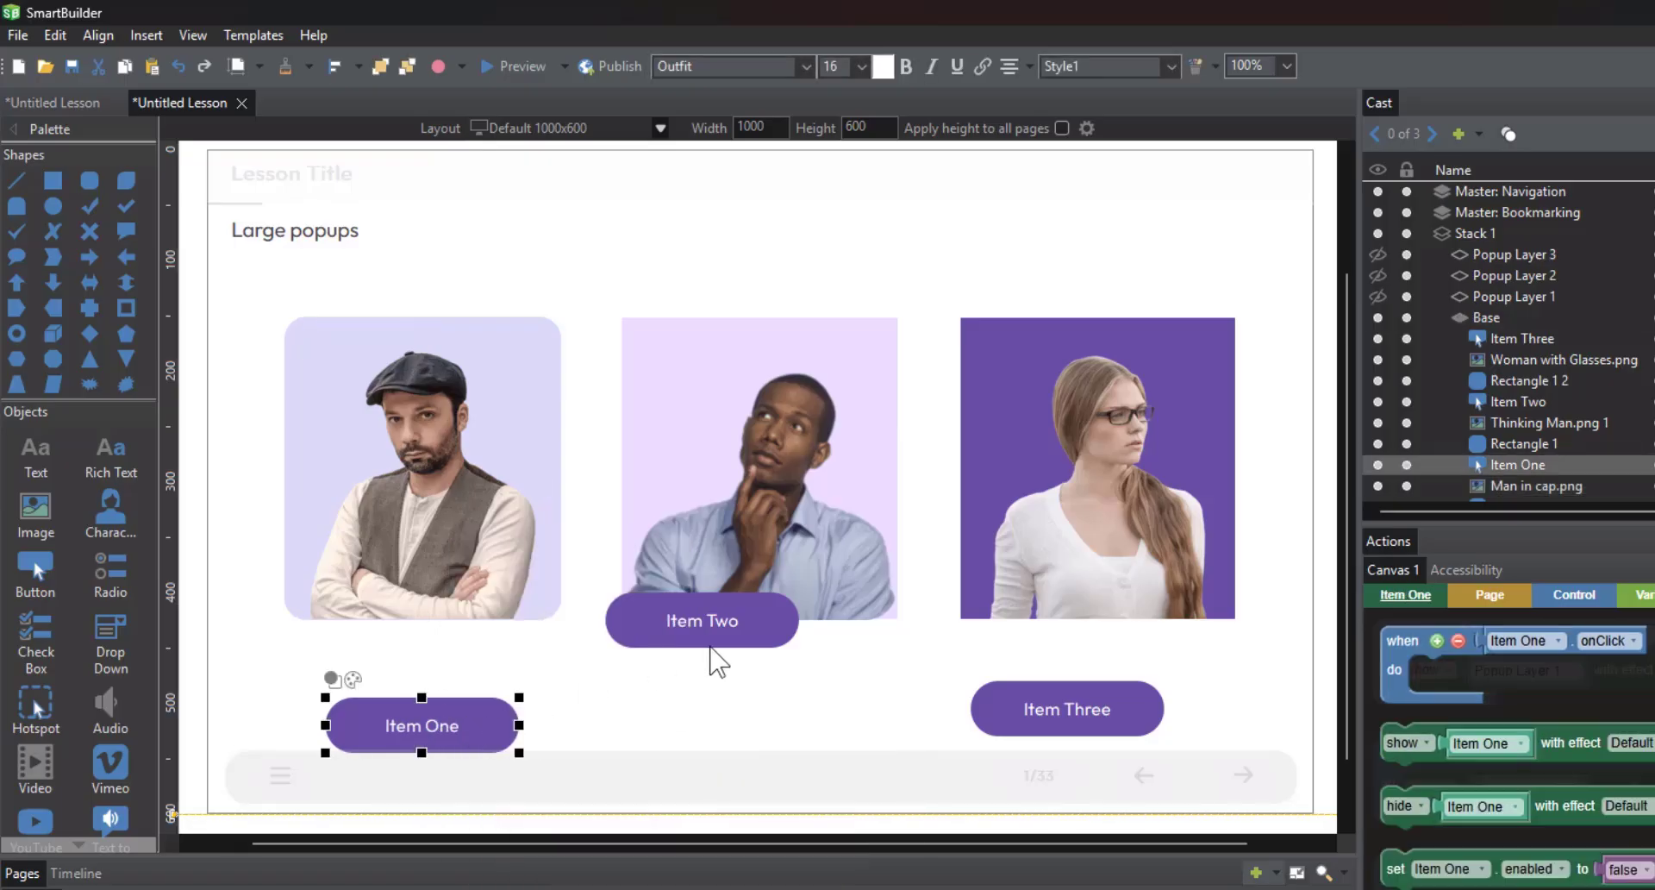
pyautogui.keyDown('shift'); pyautogui.click(712, 640); pyautogui.keyUp('shift')
pyautogui.keyDown('shift'); pyautogui.click(1011, 702); pyautogui.keyUp('shift')
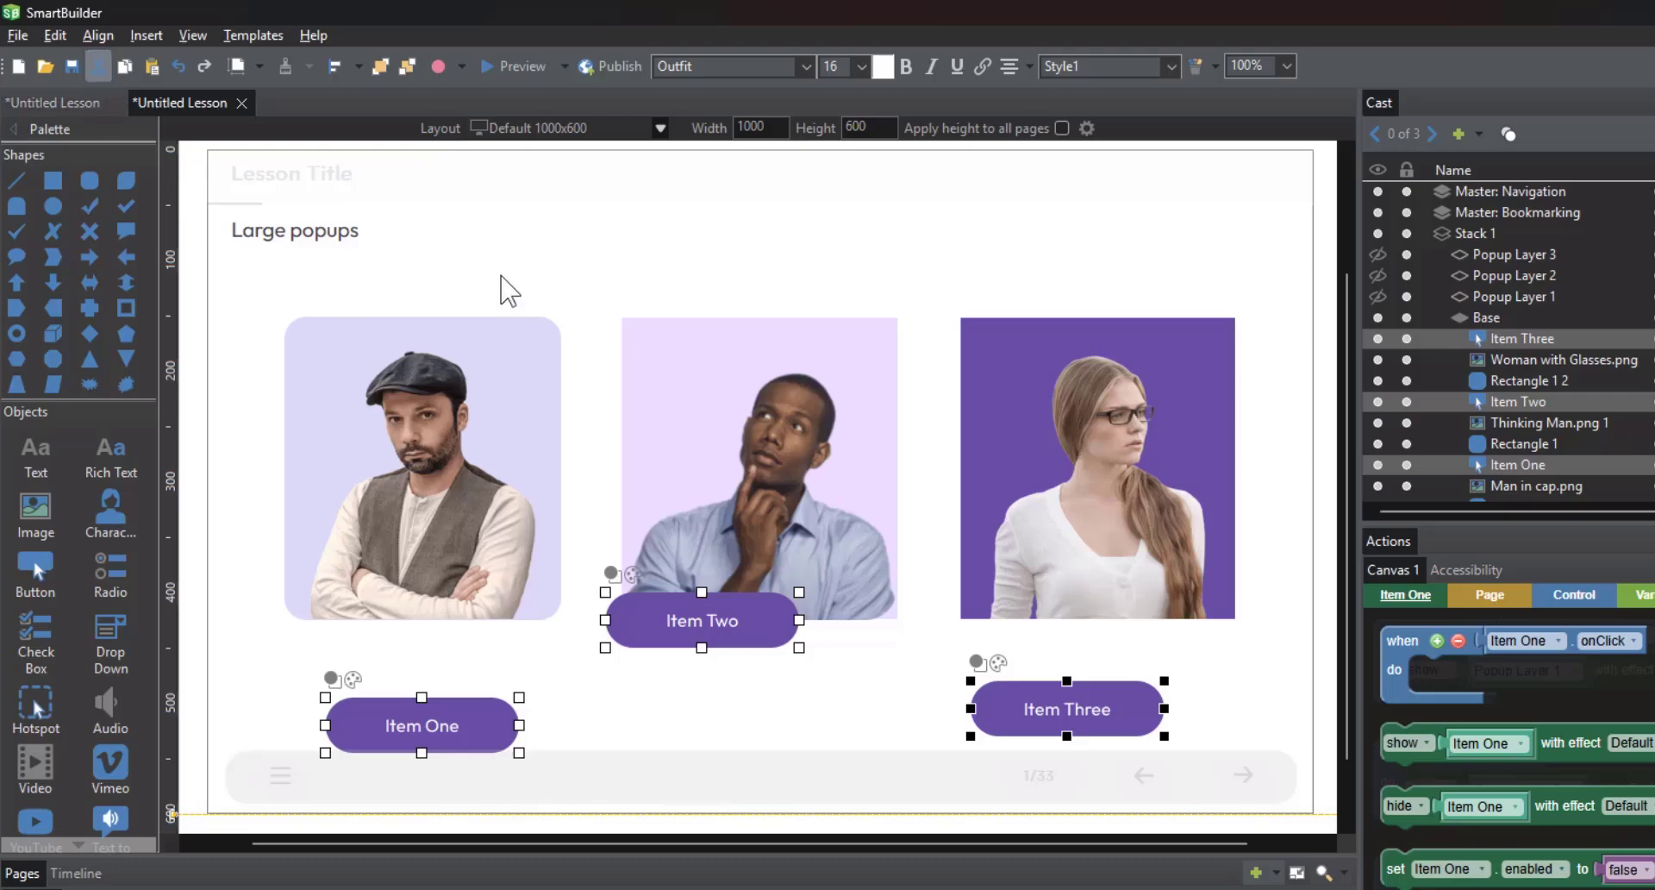
pyautogui.hotkey('alt', 'a')
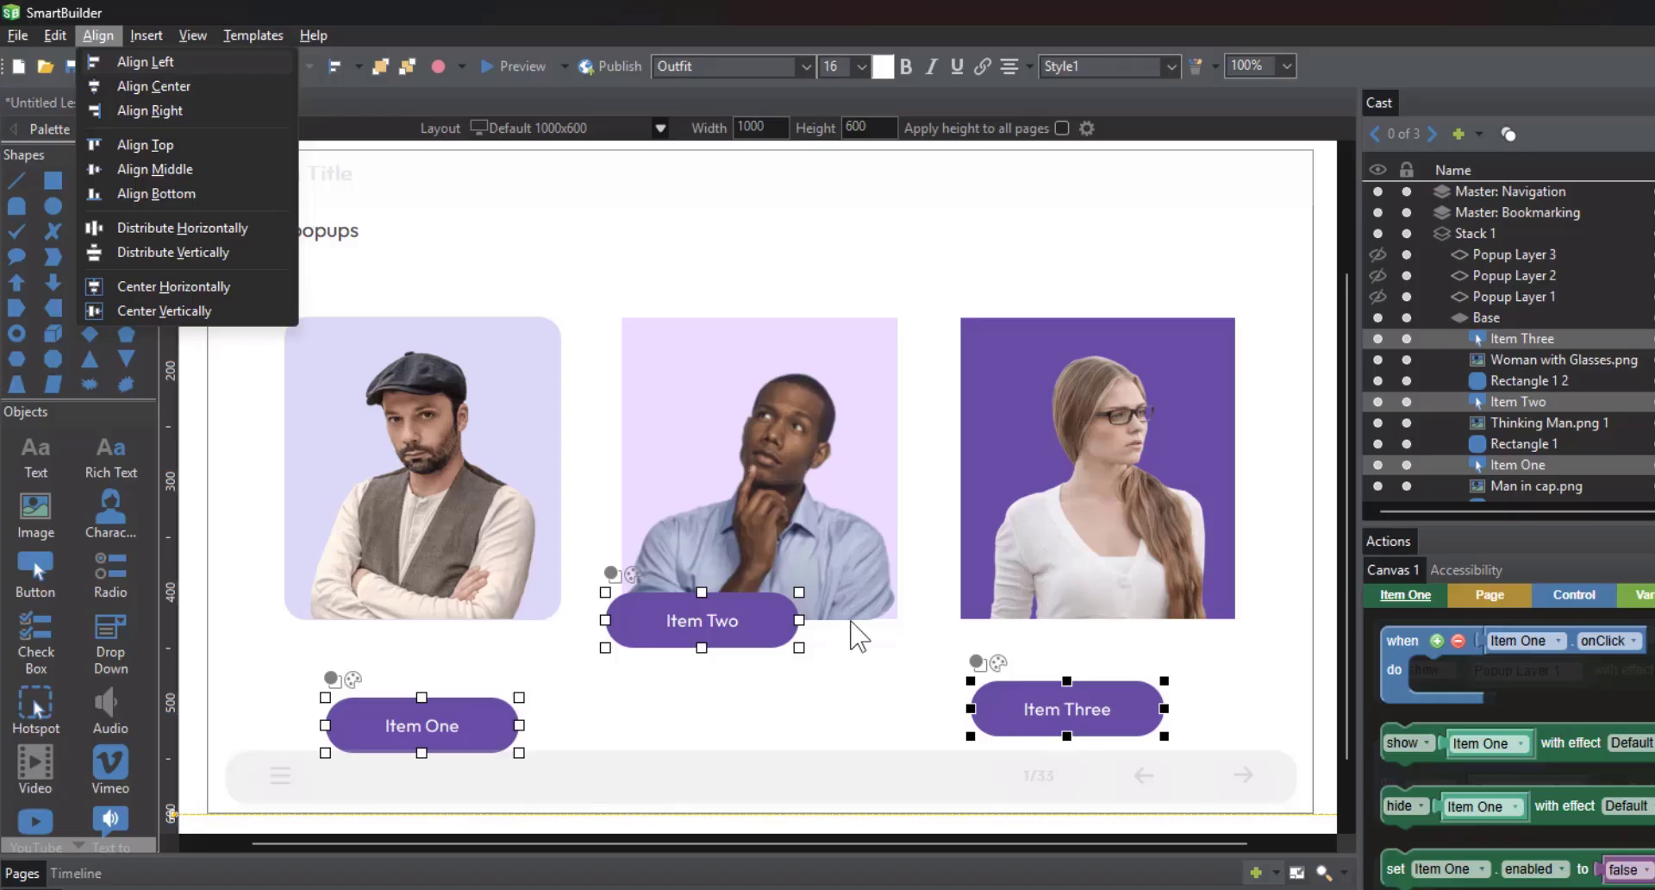
pyautogui.press('m')
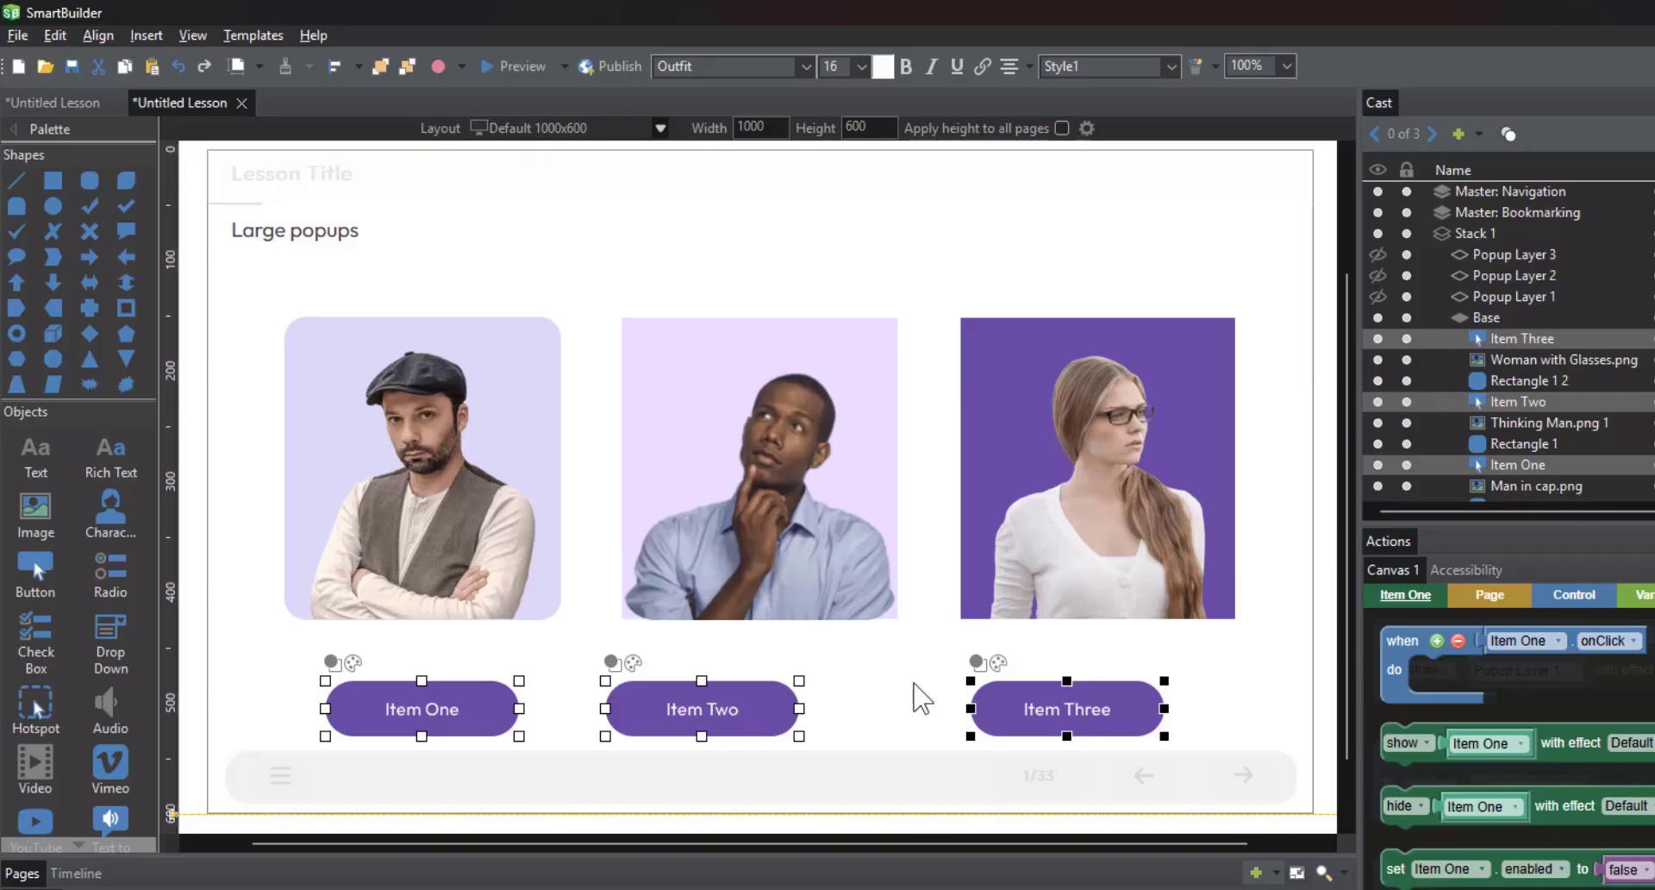
# Distribute the three item buttons horizontally, and end with only Item Two selected
pyautogui.hotkey('alt', 'a')
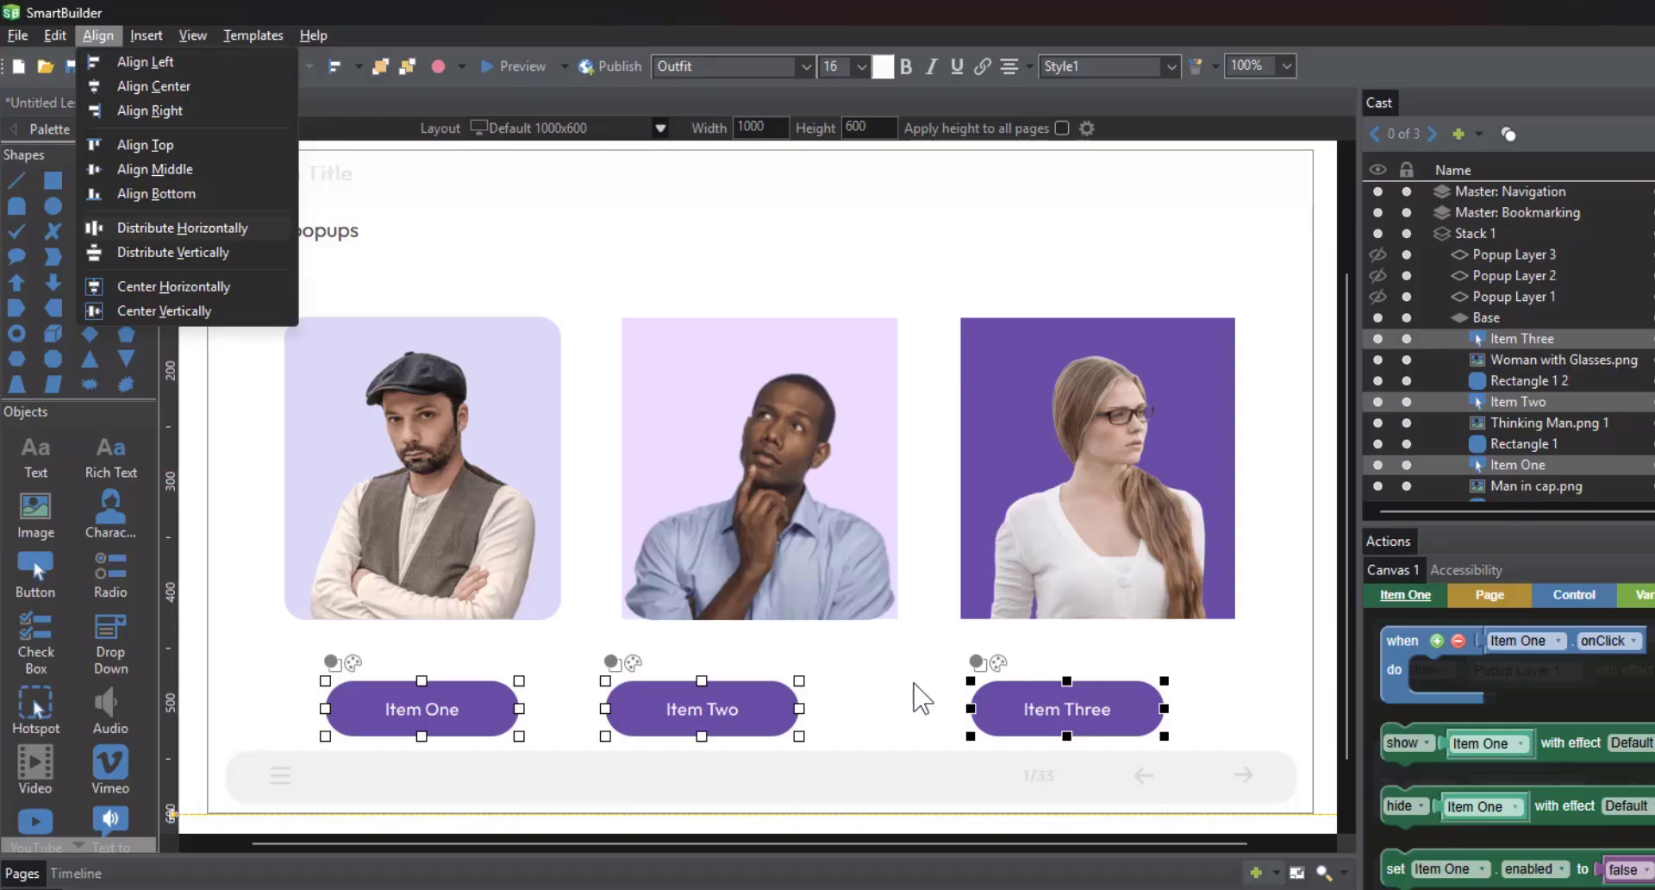
pyautogui.press('Return')
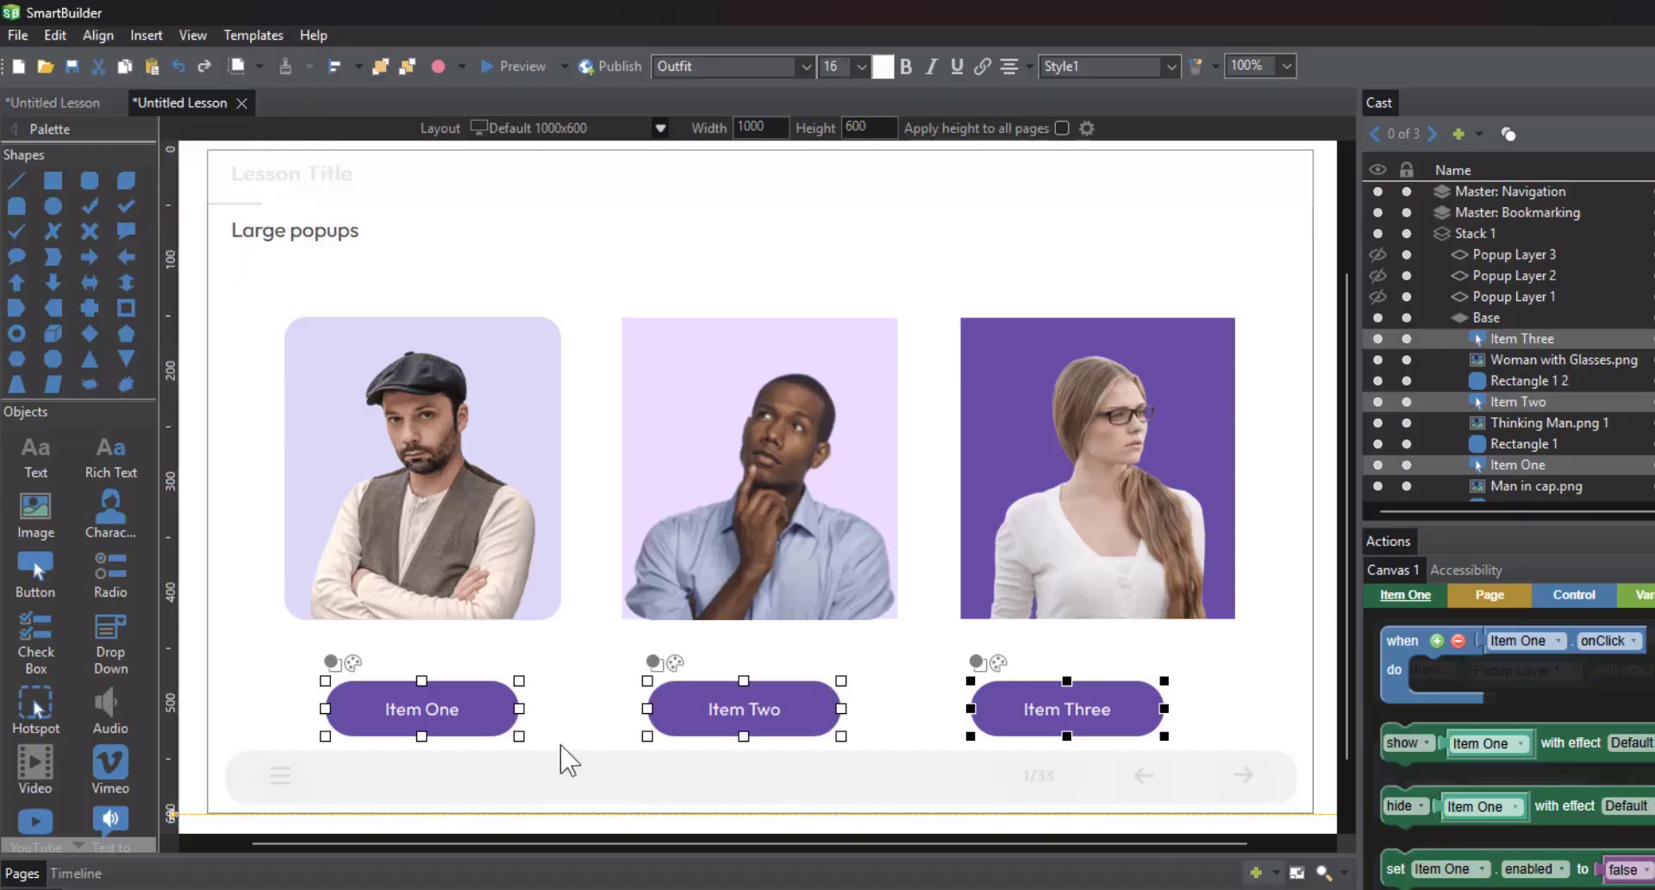
pyautogui.click(772, 711)
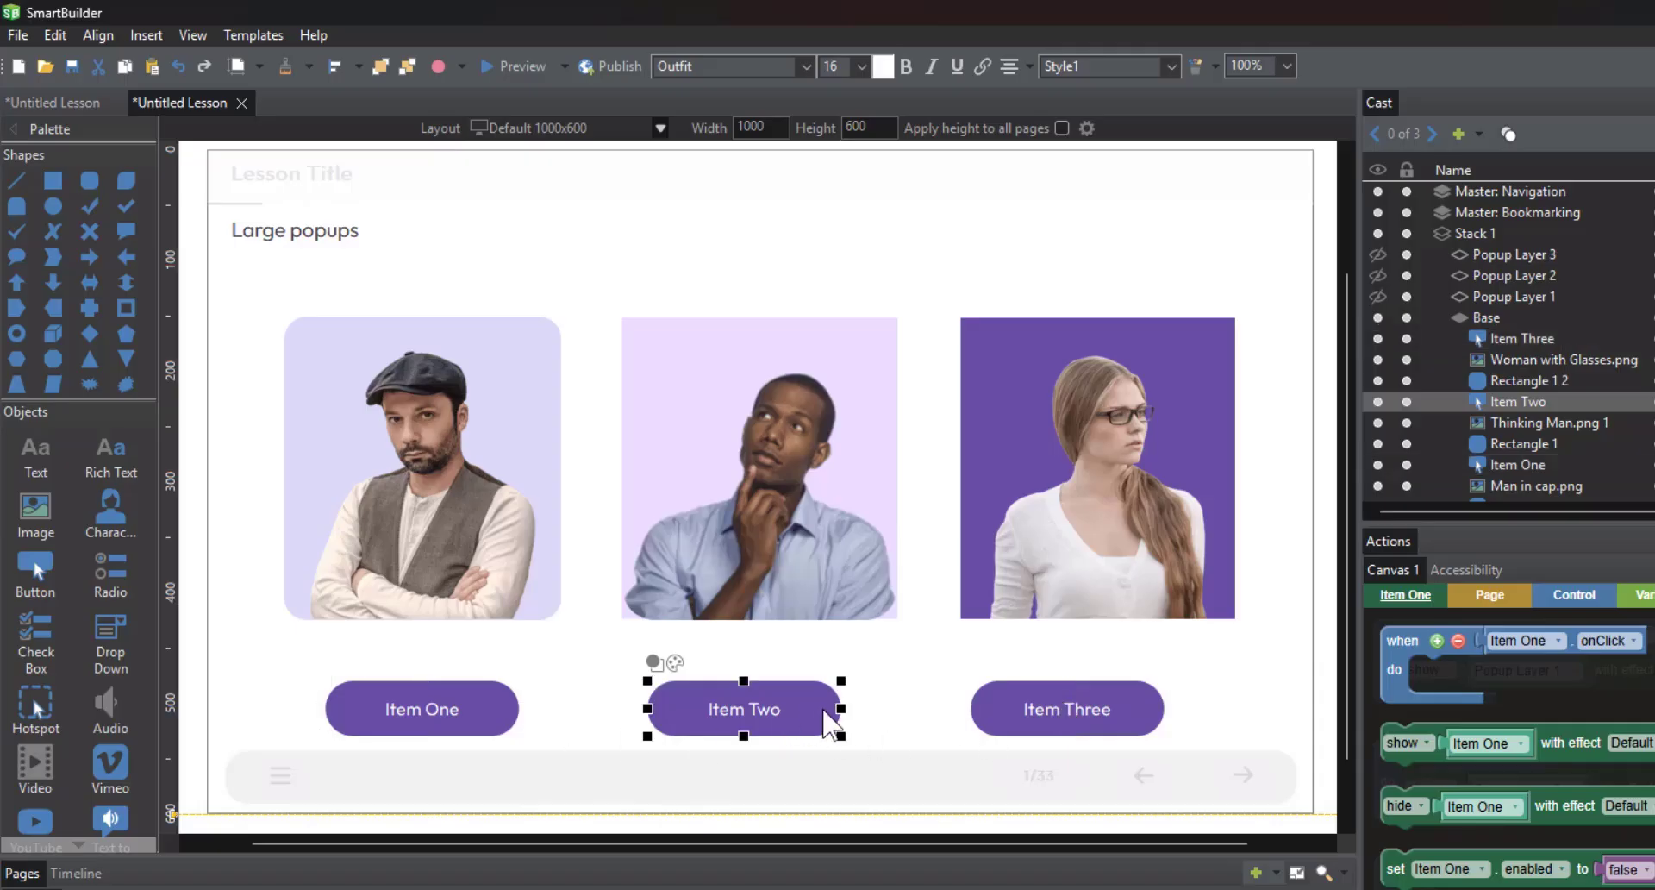
pyautogui.doubleClick(765, 703)
pyautogui.click(870, 707)
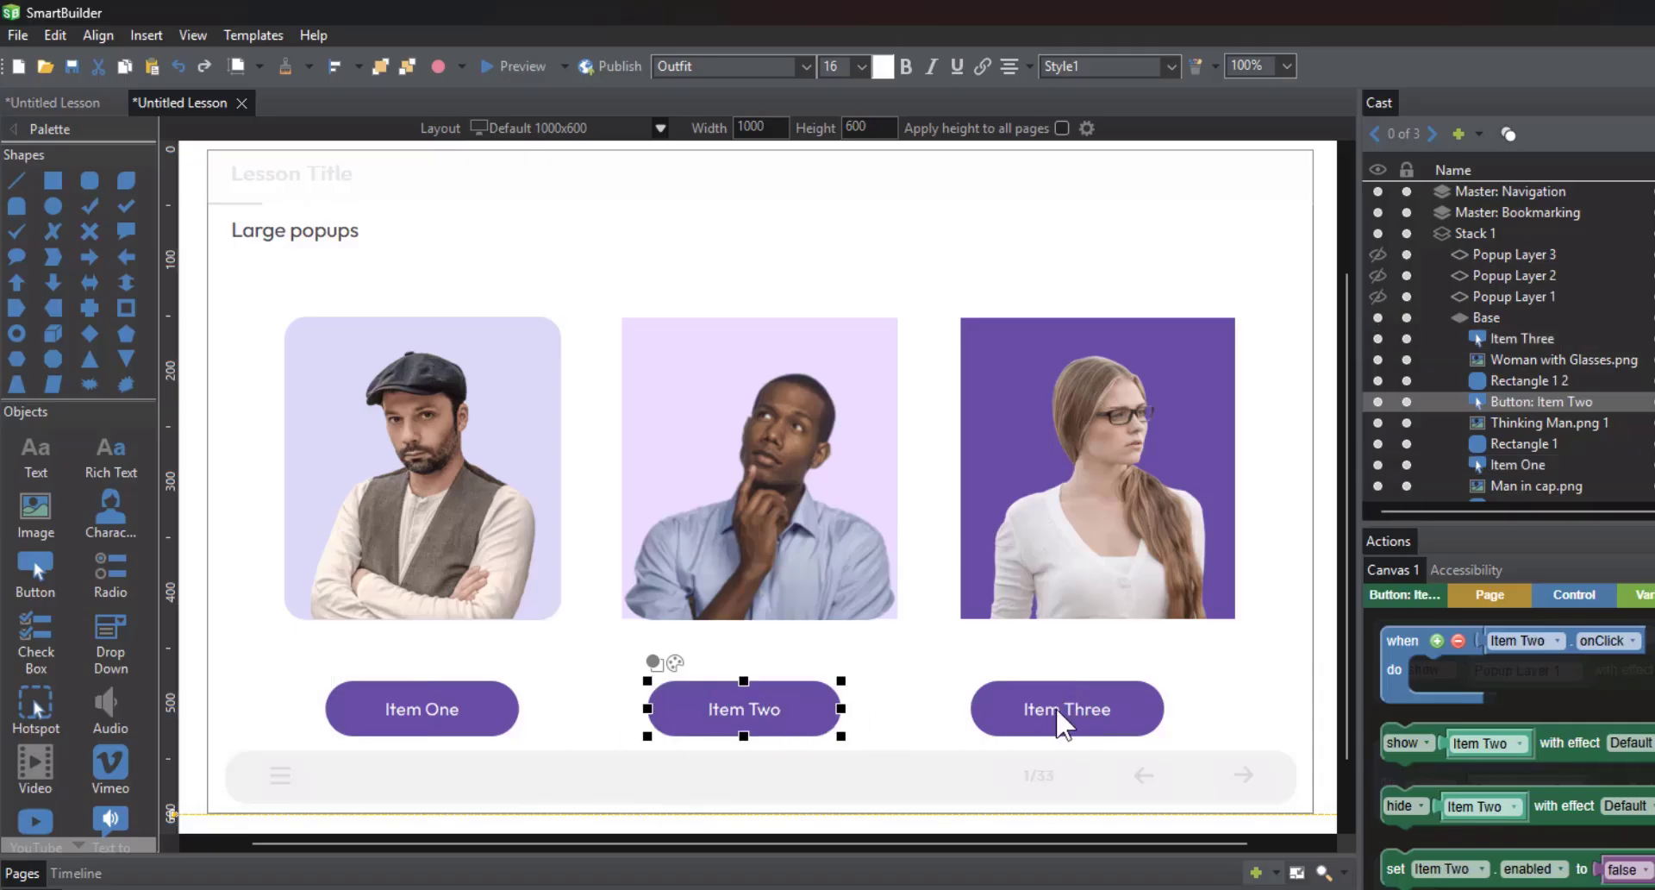
# Move the Item Three button up closer to its picture, and Align Center it to the woman with glasses
pyautogui.moveTo(1065, 722); pyautogui.dragTo(1094, 676)
pyautogui.keyDown('shift'); pyautogui.click(1107, 576); pyautogui.keyUp('shift')
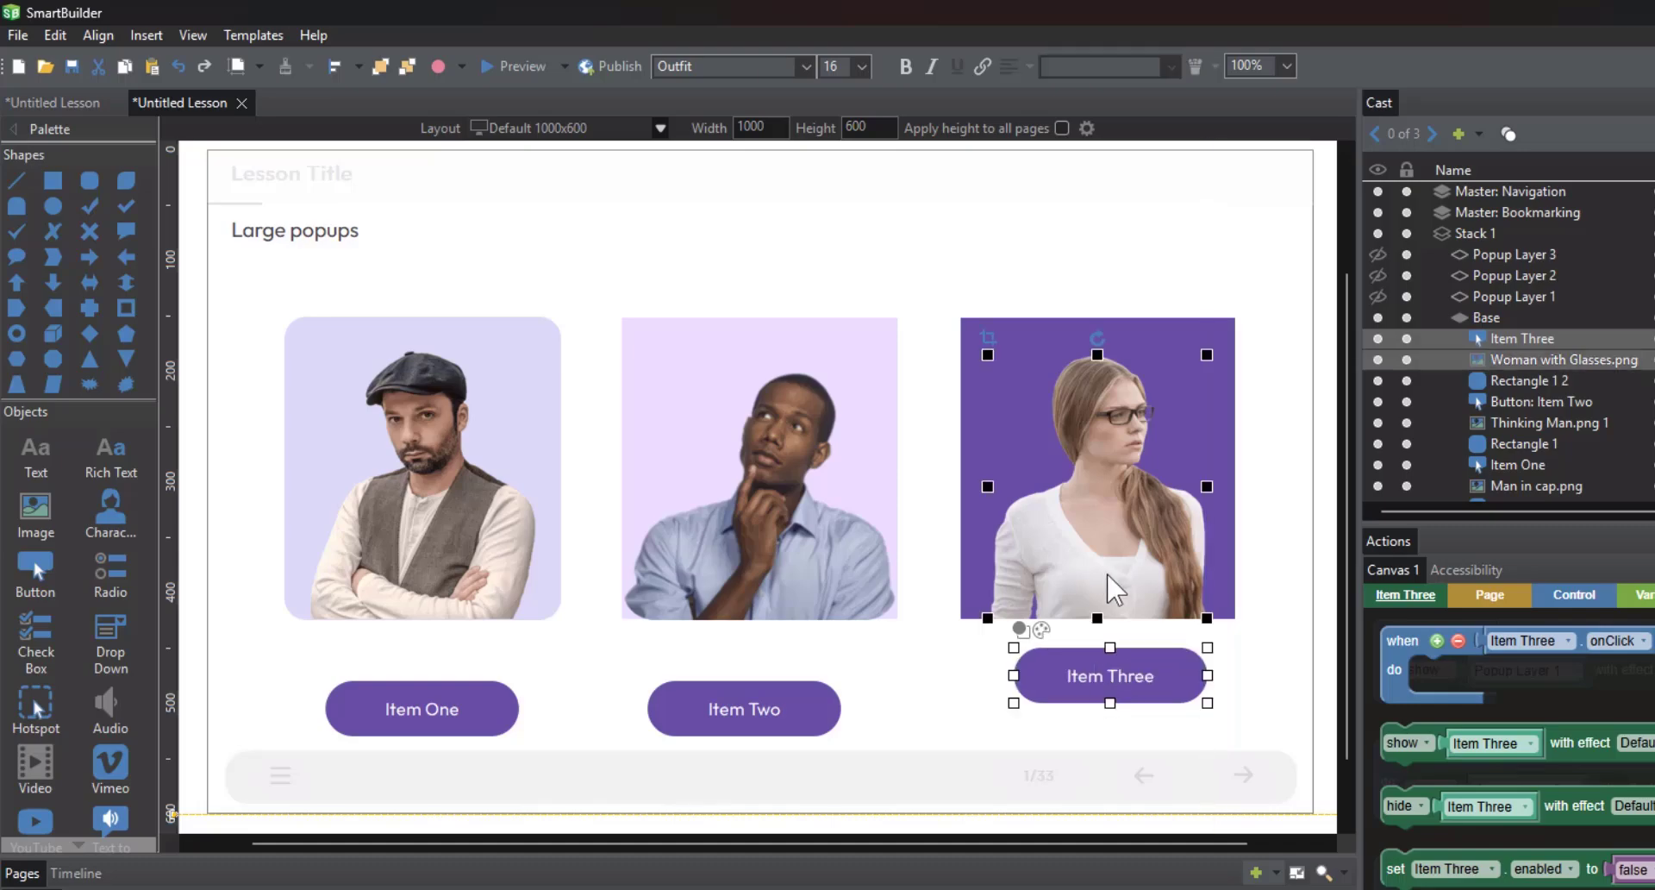
pyautogui.hotkey('alt', 'a')
pyautogui.press('c')
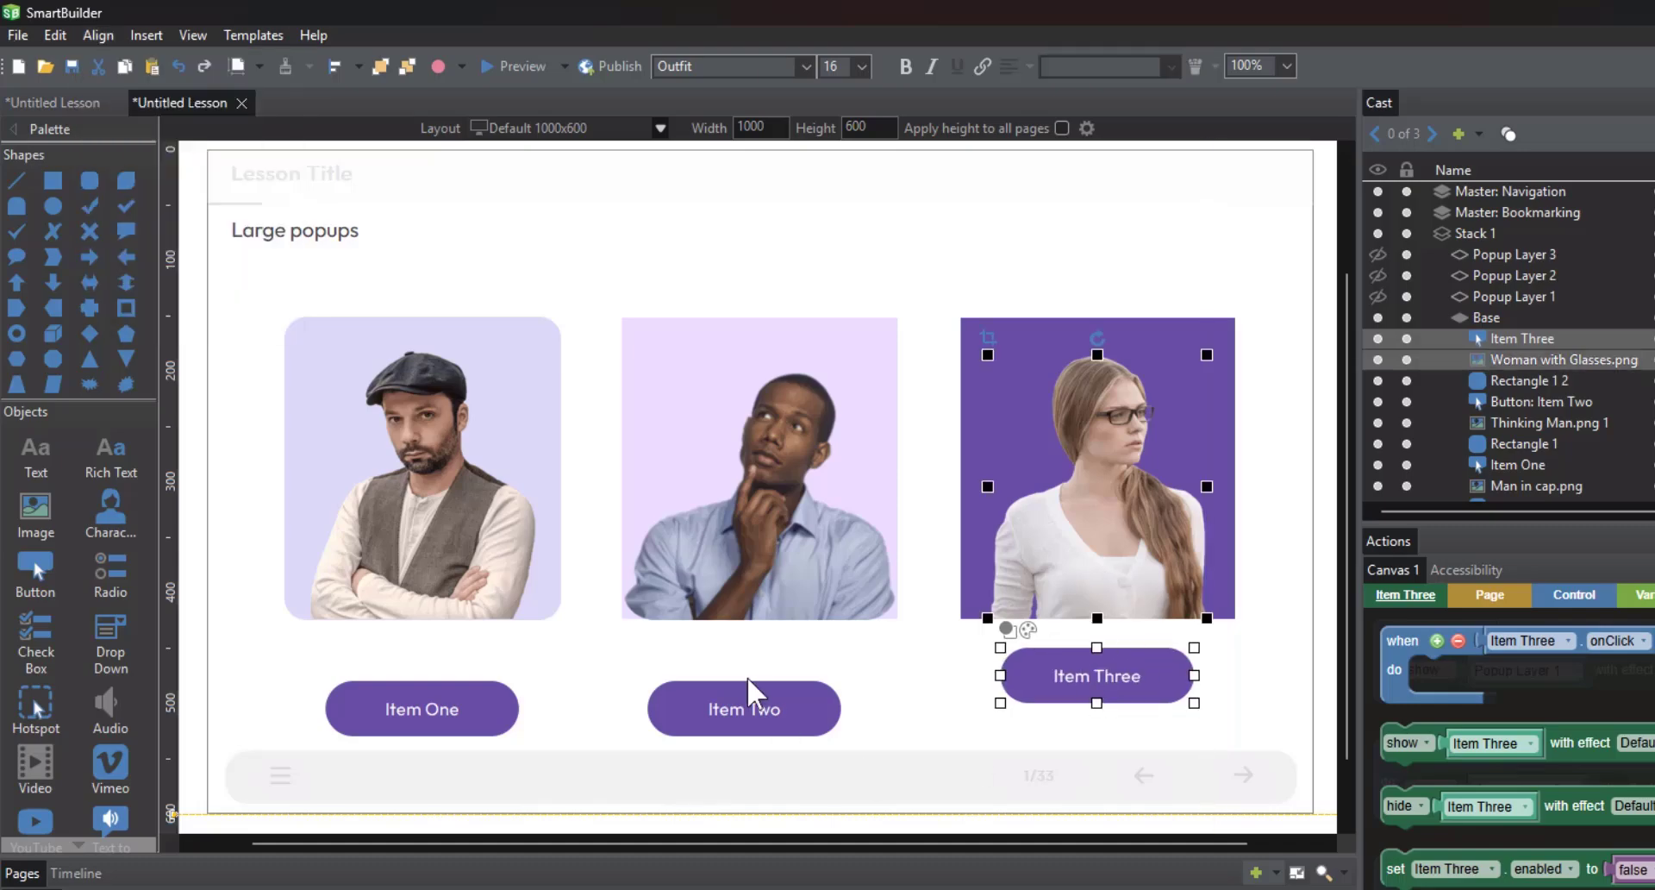
# Align Center the Item Two button to the thinking man image above it
pyautogui.click(782, 715)
pyautogui.keyDown('shift'); pyautogui.click(782, 529); pyautogui.keyUp('shift')
pyautogui.hotkey('alt', 'a')
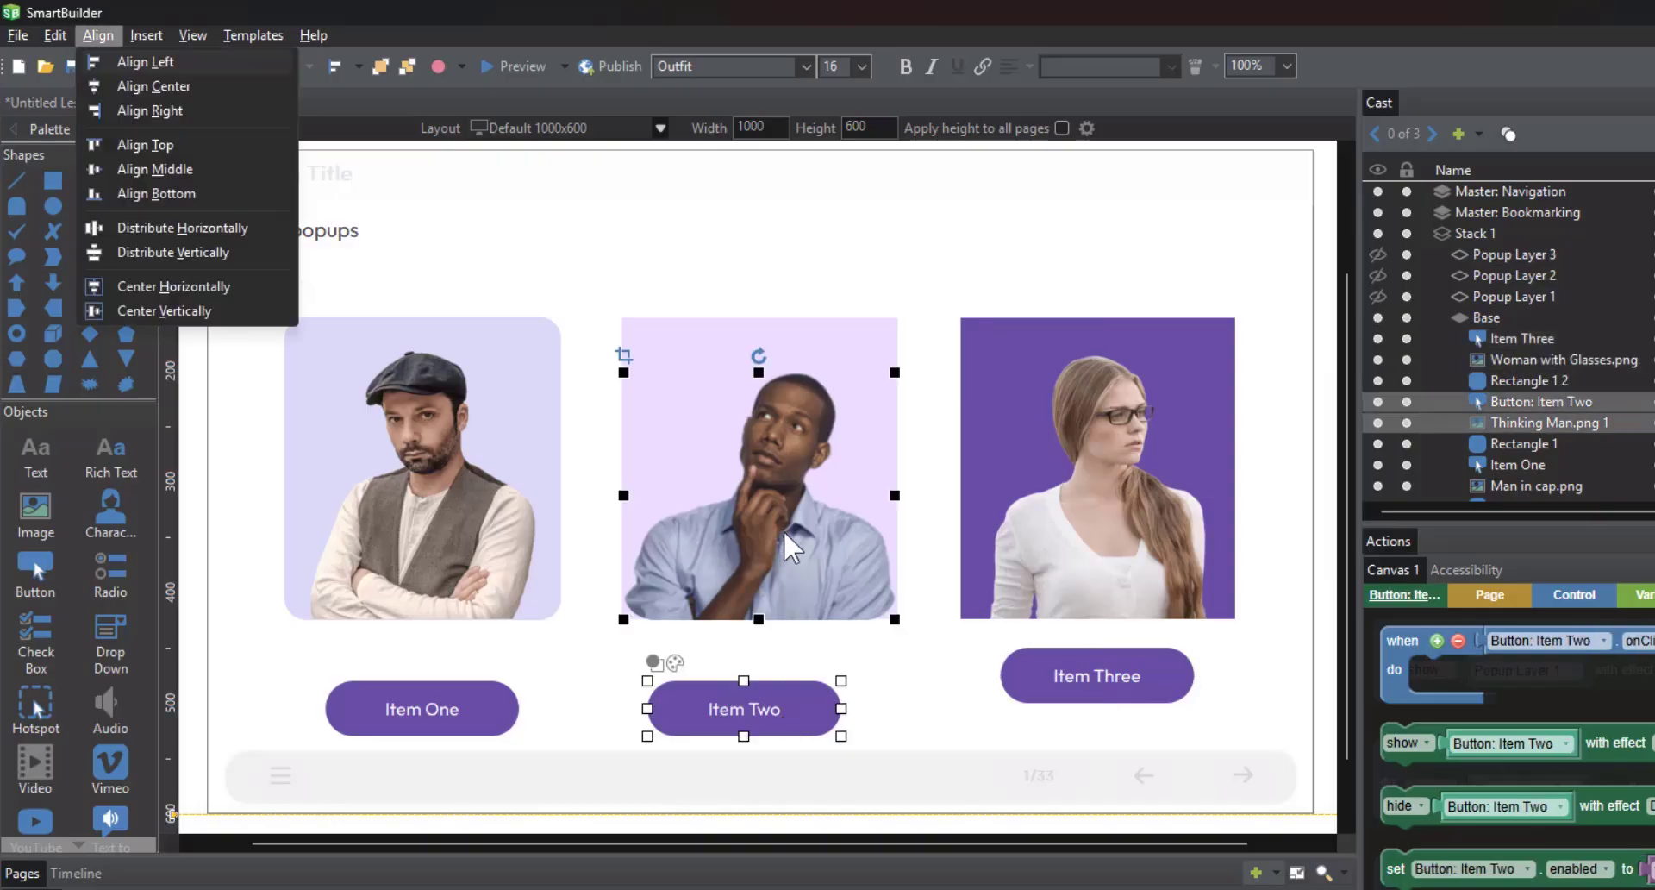
pyautogui.press('c')
# Align Center the Item One button to the man in the cap image again, and clear the selection
pyautogui.click(483, 709)
pyautogui.keyDown('shift'); pyautogui.click(462, 536); pyautogui.keyUp('shift')
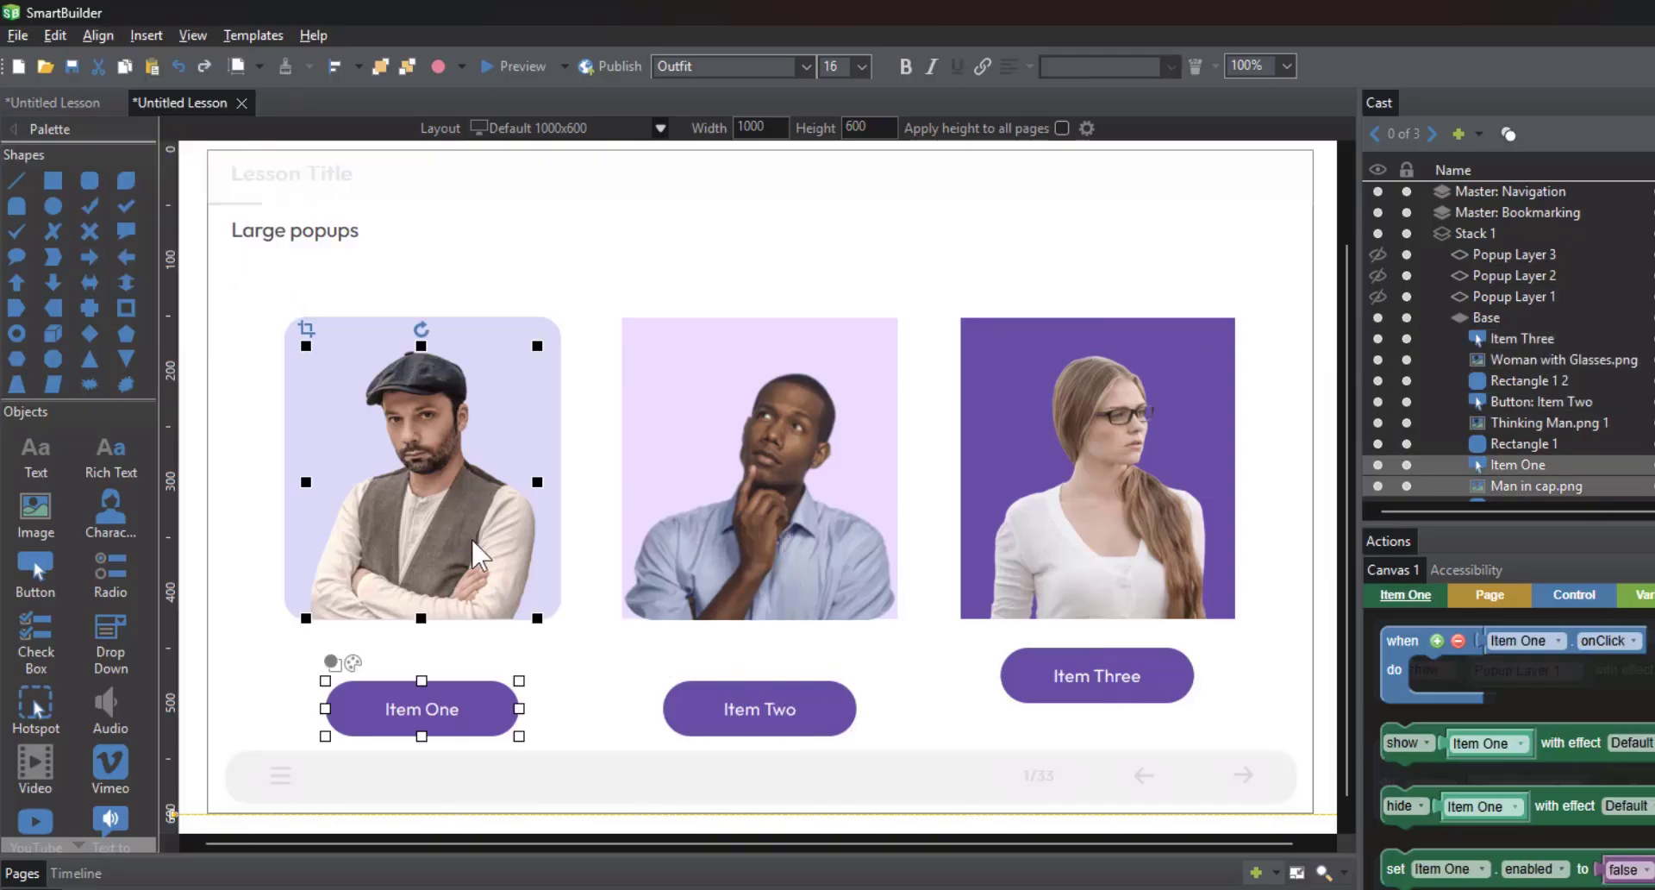
pyautogui.hotkey('alt', 'a')
pyautogui.press('c')
pyautogui.click(570, 705)
# Align Top all three item buttons with Item Three as the reference, and deselect them
pyautogui.click(1071, 681)
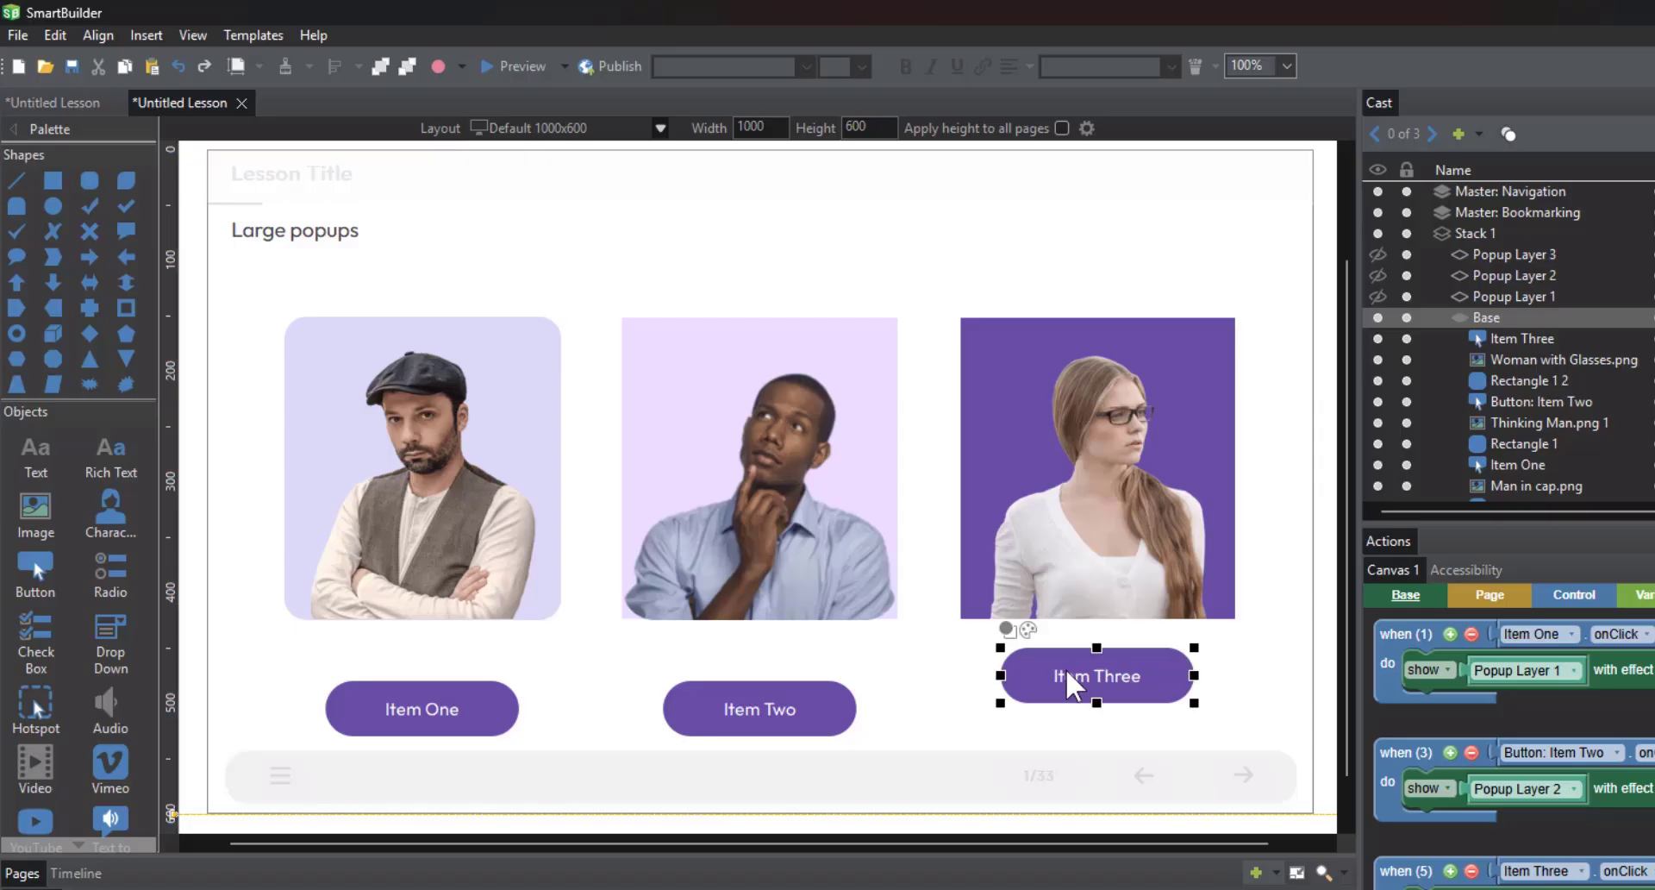
pyautogui.click(492, 709)
pyautogui.keyDown('shift'); pyautogui.click(754, 731); pyautogui.keyUp('shift')
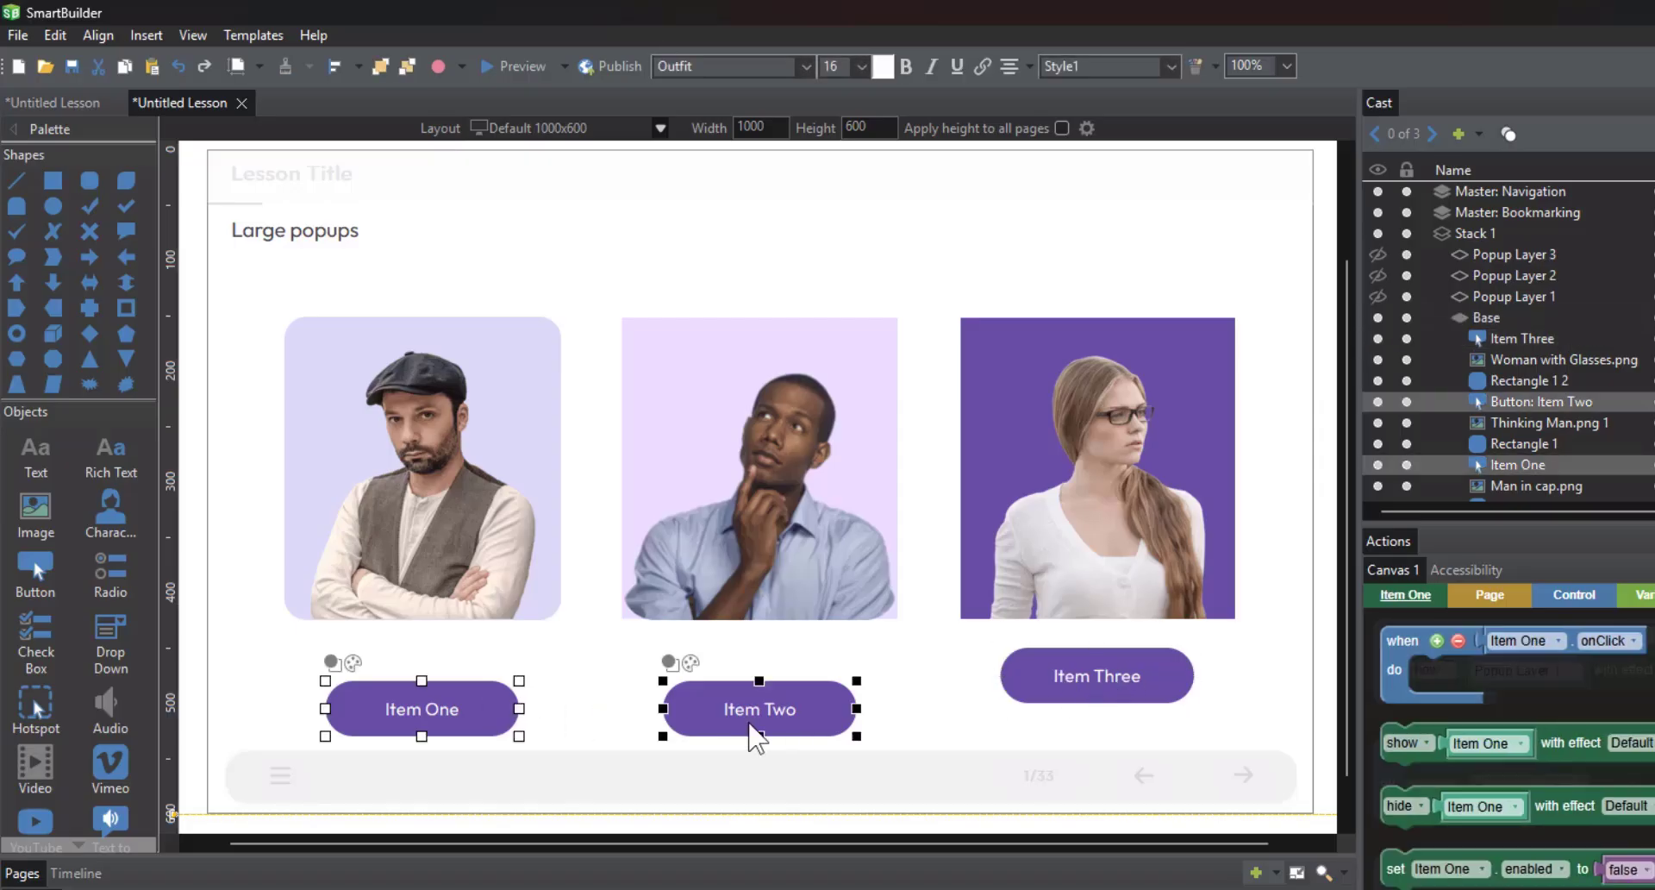
pyautogui.keyDown('shift'); pyautogui.click(1107, 682); pyautogui.keyUp('shift')
pyautogui.hotkey('alt', 'a')
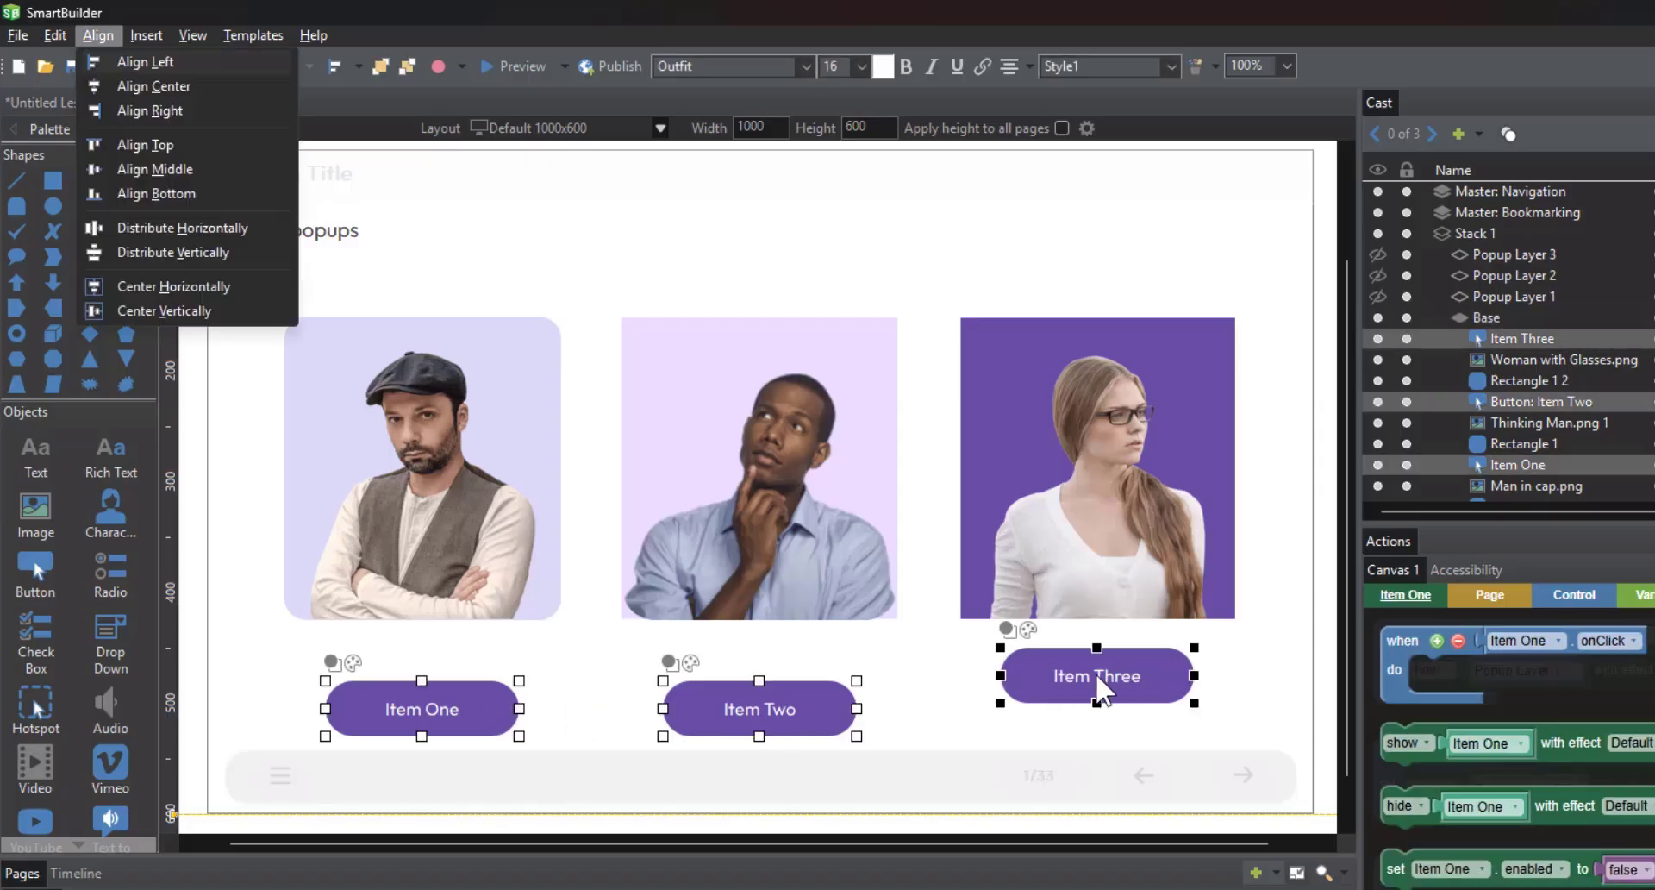
pyautogui.press('t')
pyautogui.click(843, 740)
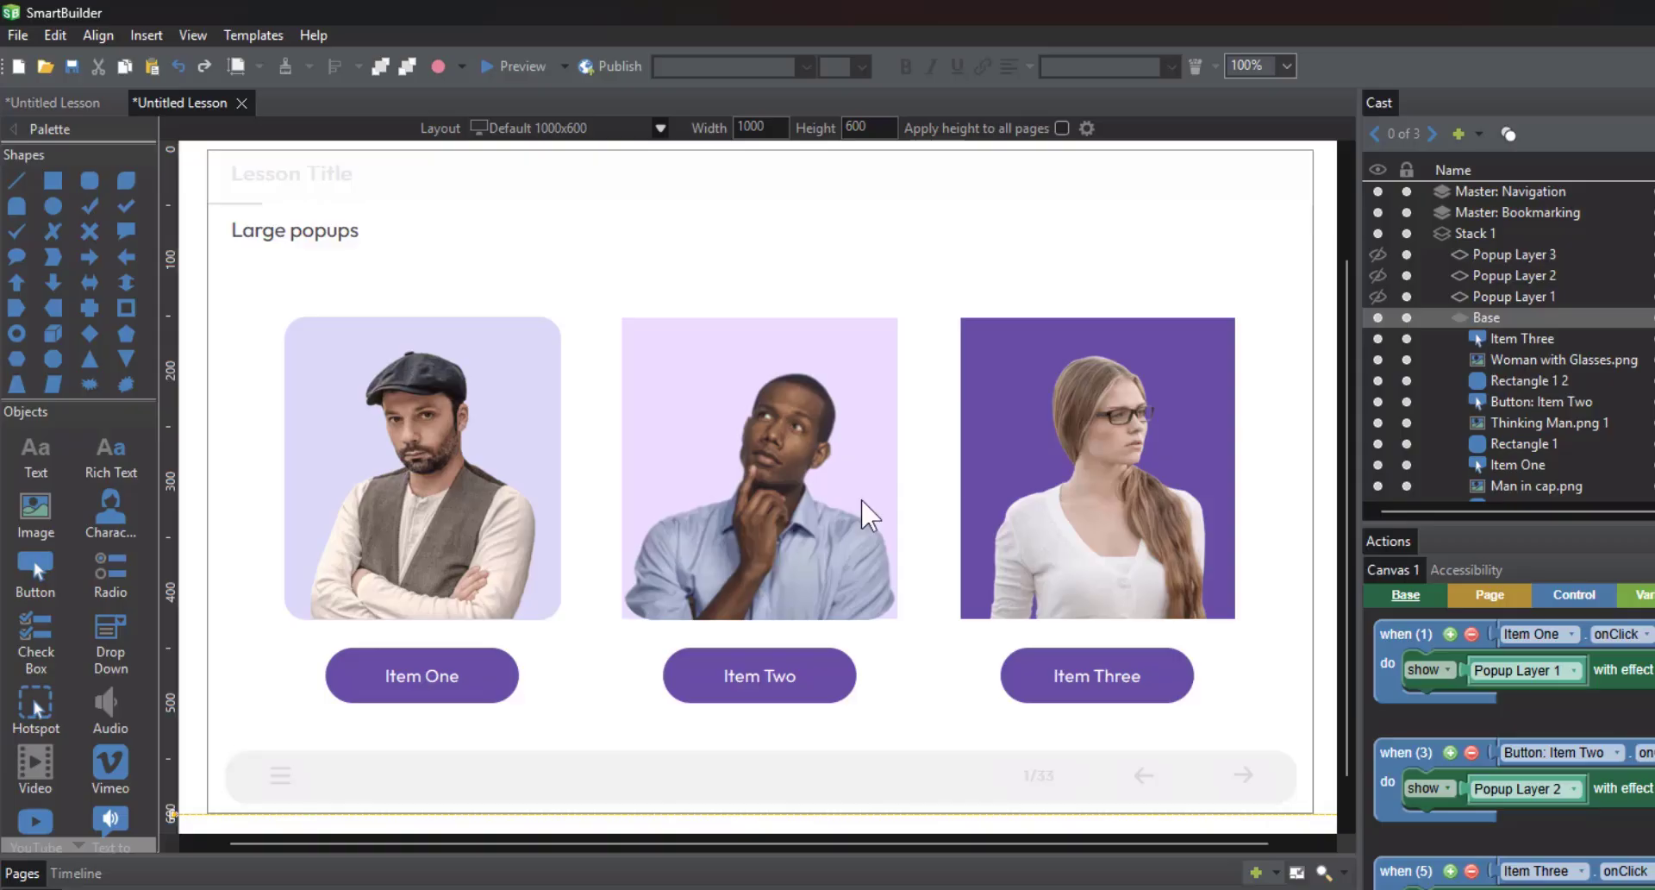
# On Popup Layer 1, move the close button left above the photo's right side and narrow the pink background from its right edge
pyautogui.click(1537, 302)
pyautogui.click(1398, 296)
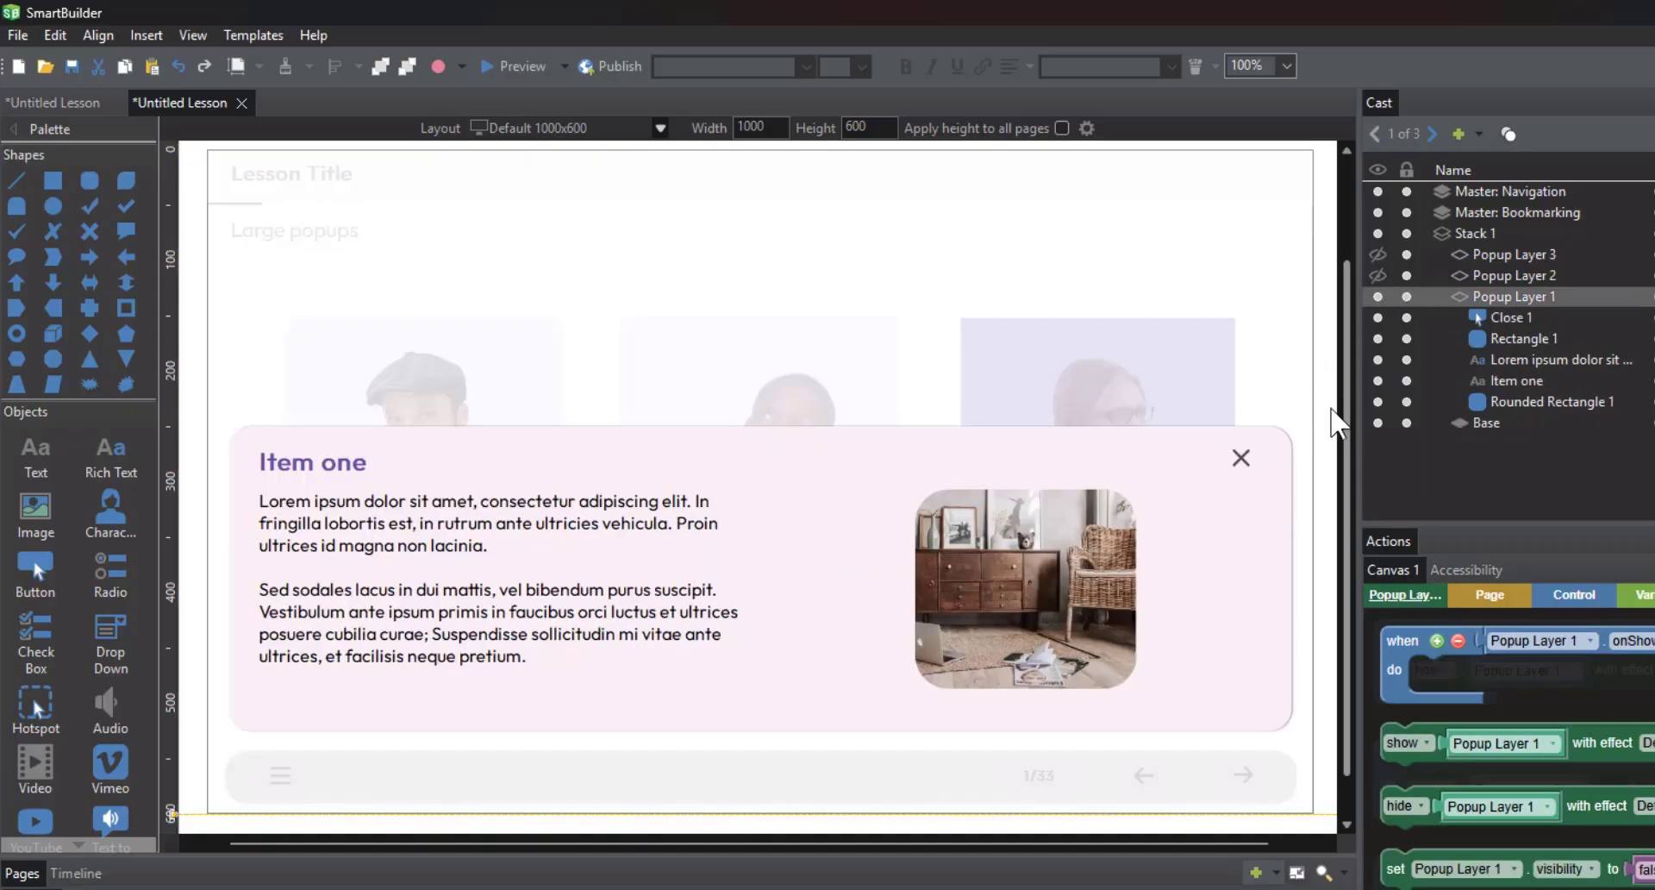
pyautogui.moveTo(1328, 410); pyautogui.dragTo(1267, 535)
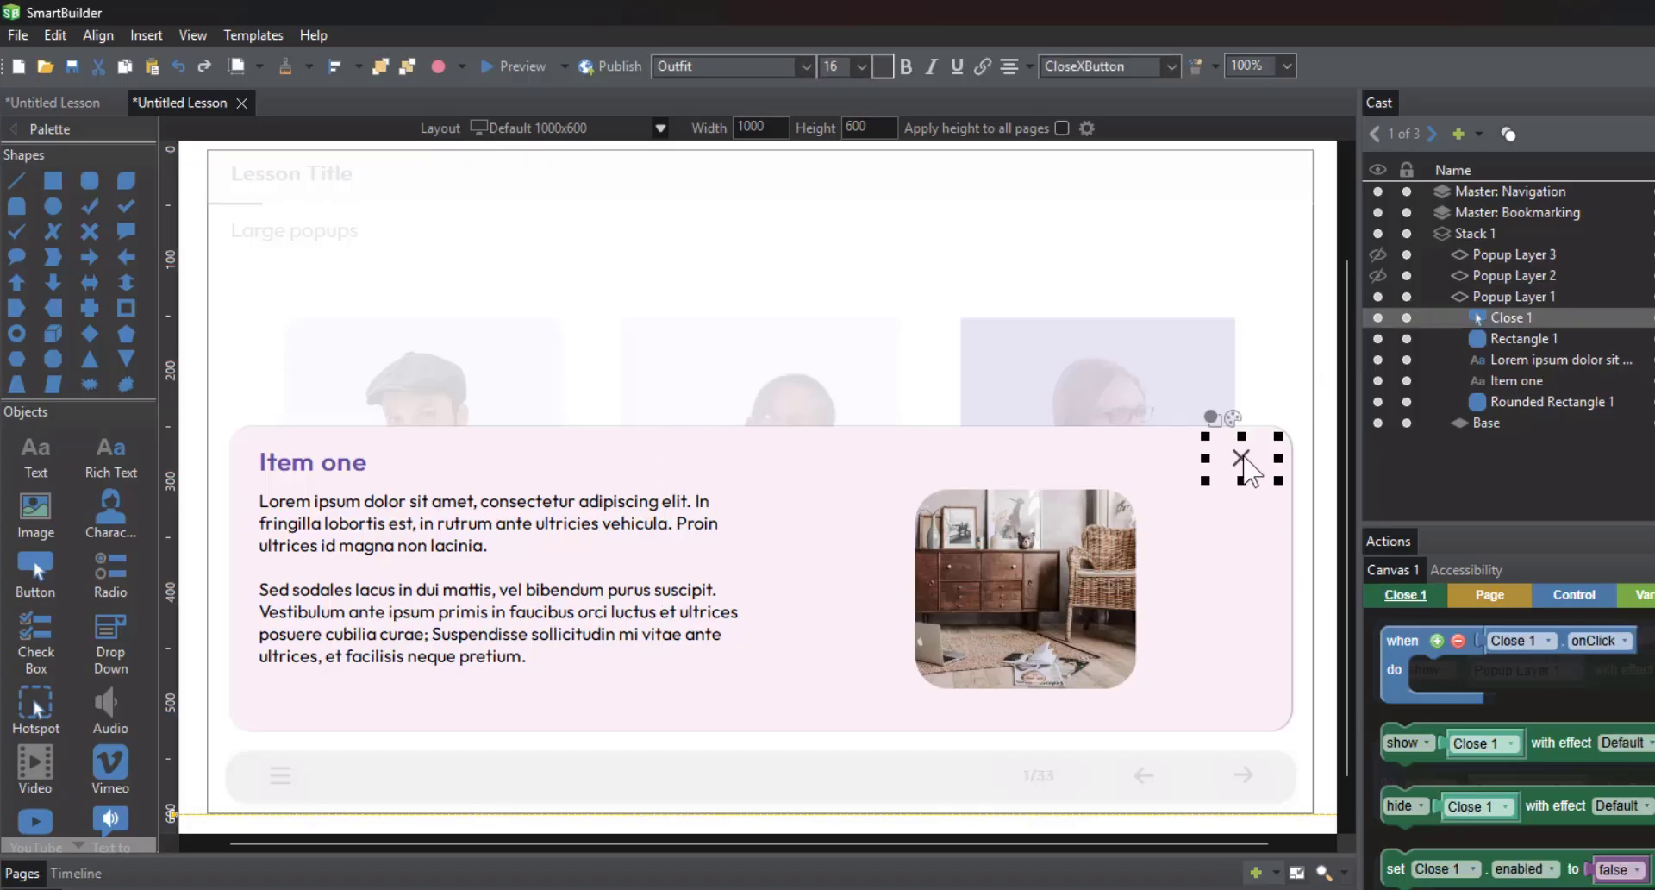
pyautogui.moveTo(1256, 473); pyautogui.dragTo(1160, 473)
pyautogui.click(1276, 582)
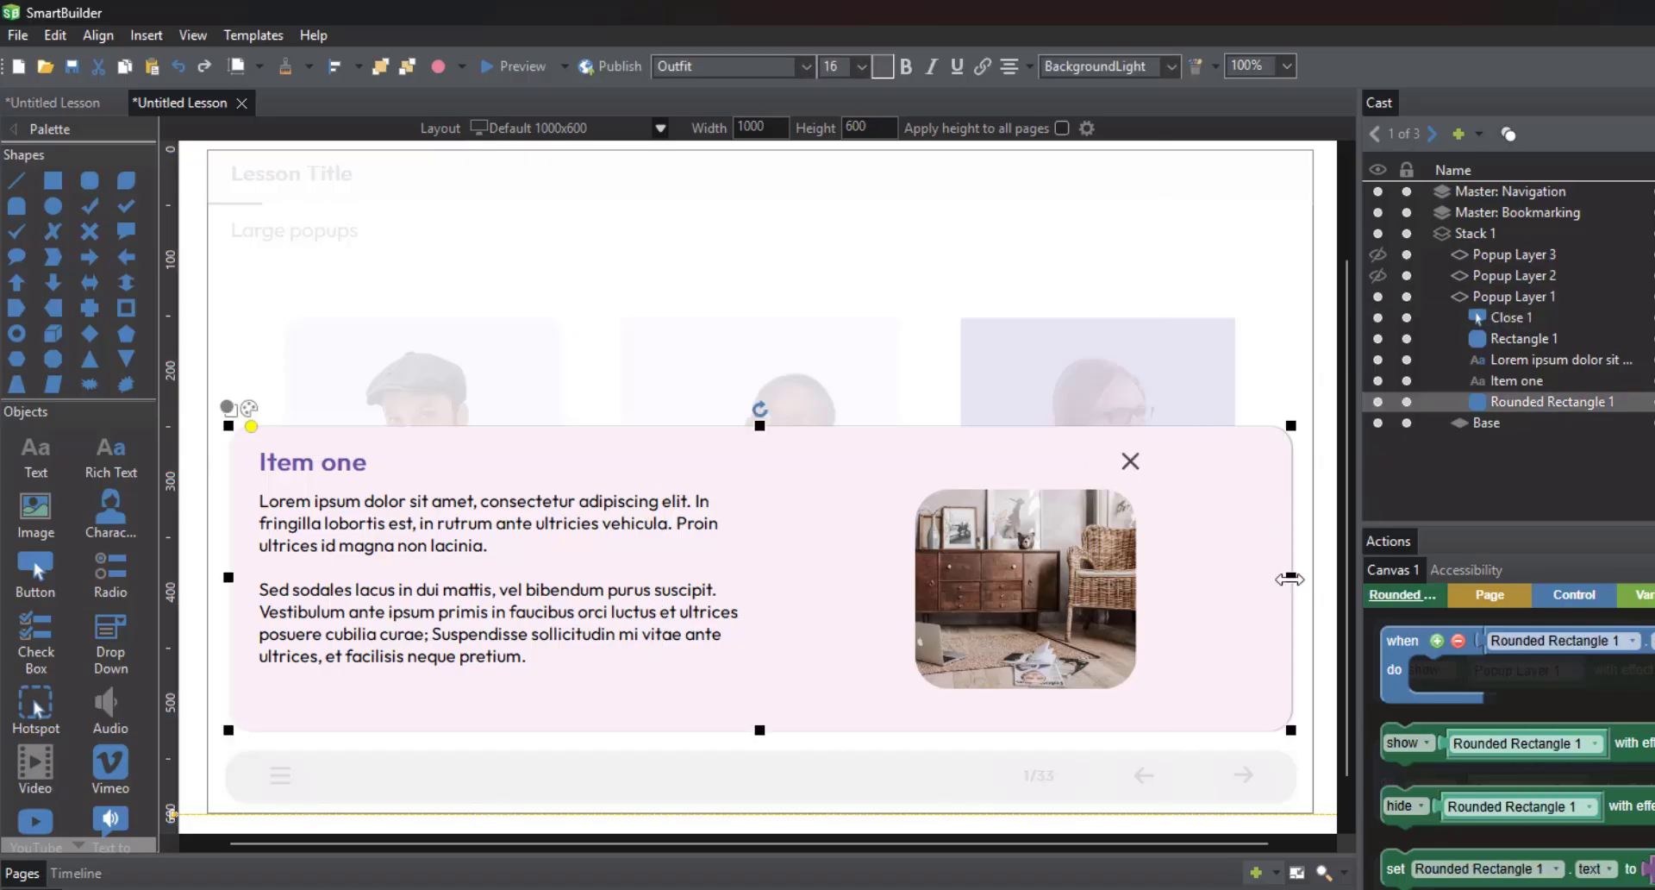
pyautogui.moveTo(1291, 577); pyautogui.dragTo(1174, 583)
# Select all of Popup Layer 1's objects, shift them right together, and apply Center Horizontally to the group
pyautogui.moveTo(1324, 401); pyautogui.dragTo(219, 752)
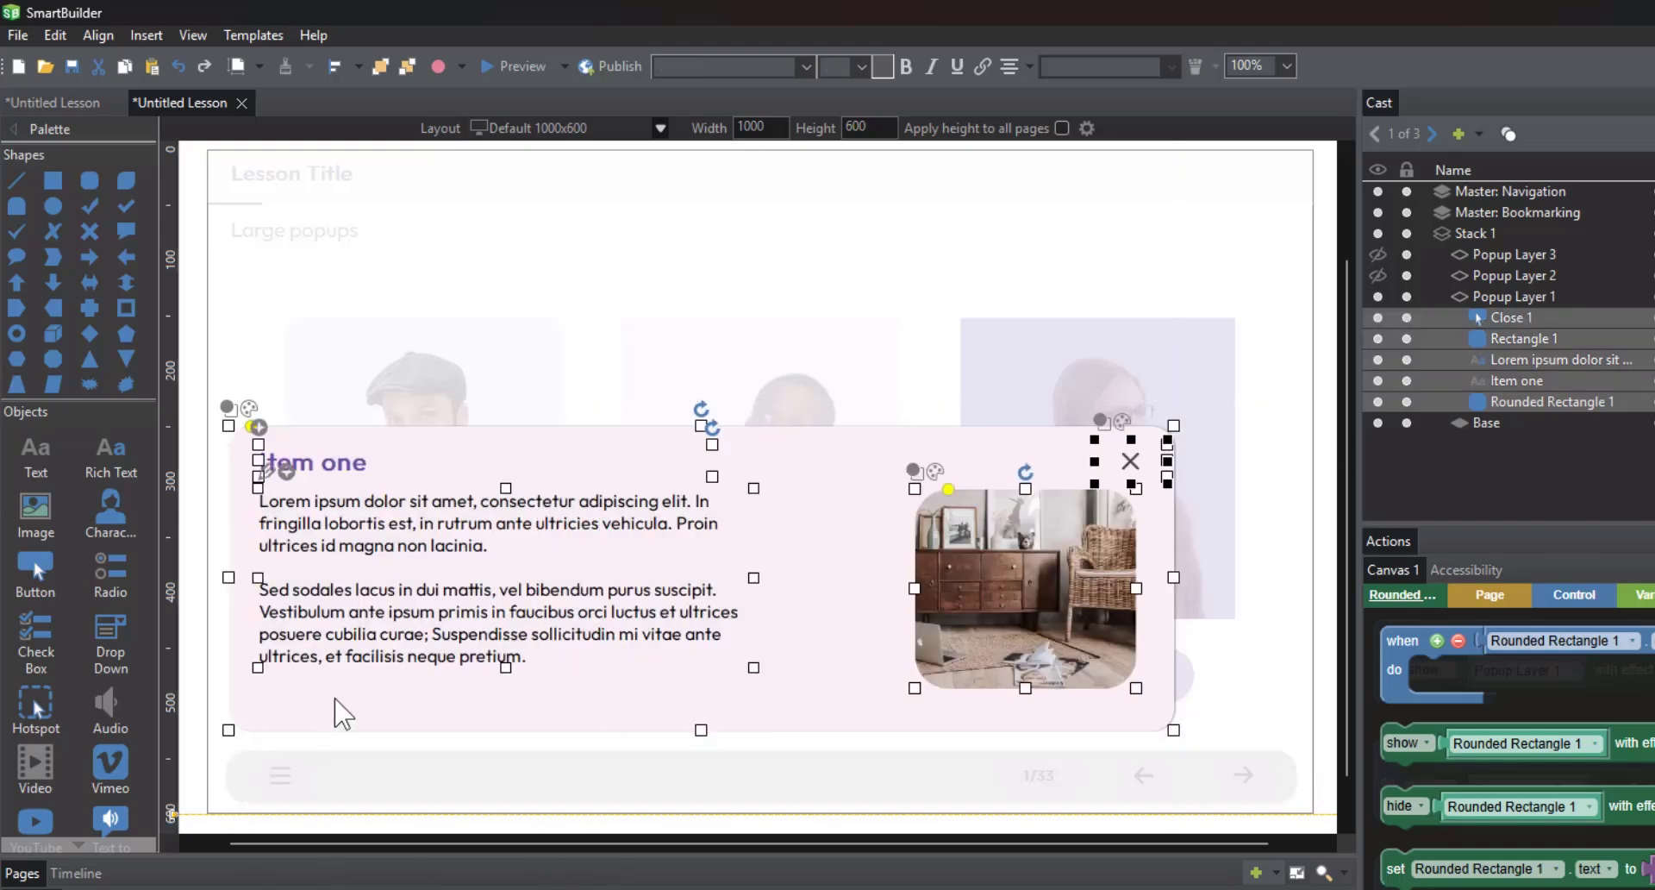
pyautogui.moveTo(337, 700); pyautogui.dragTo(377, 696)
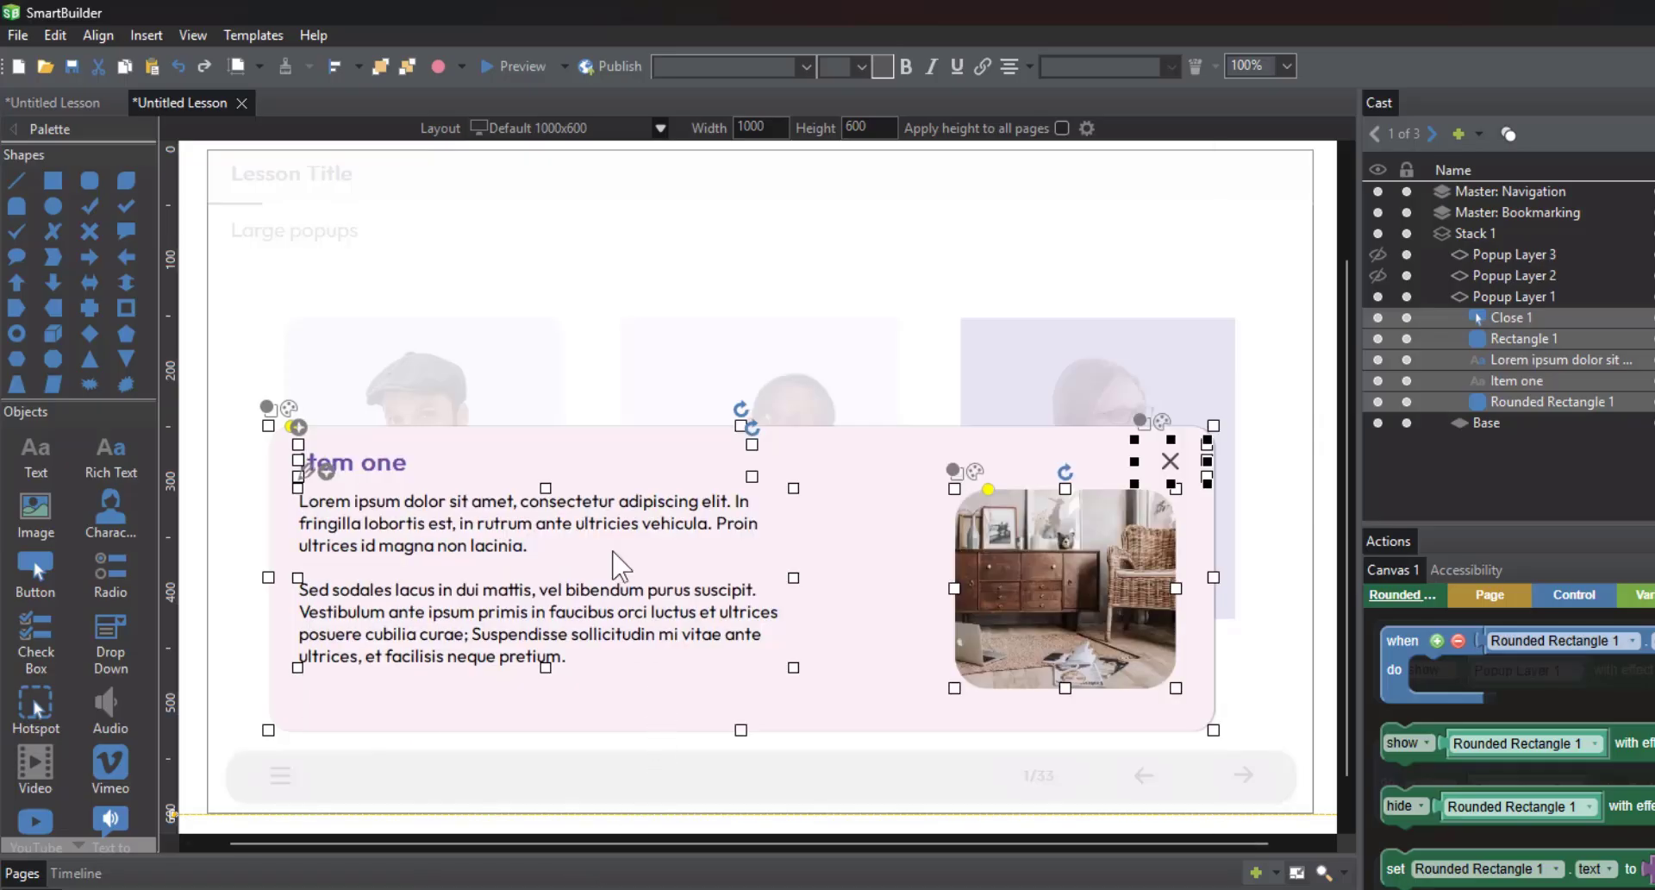
pyautogui.click(98, 36)
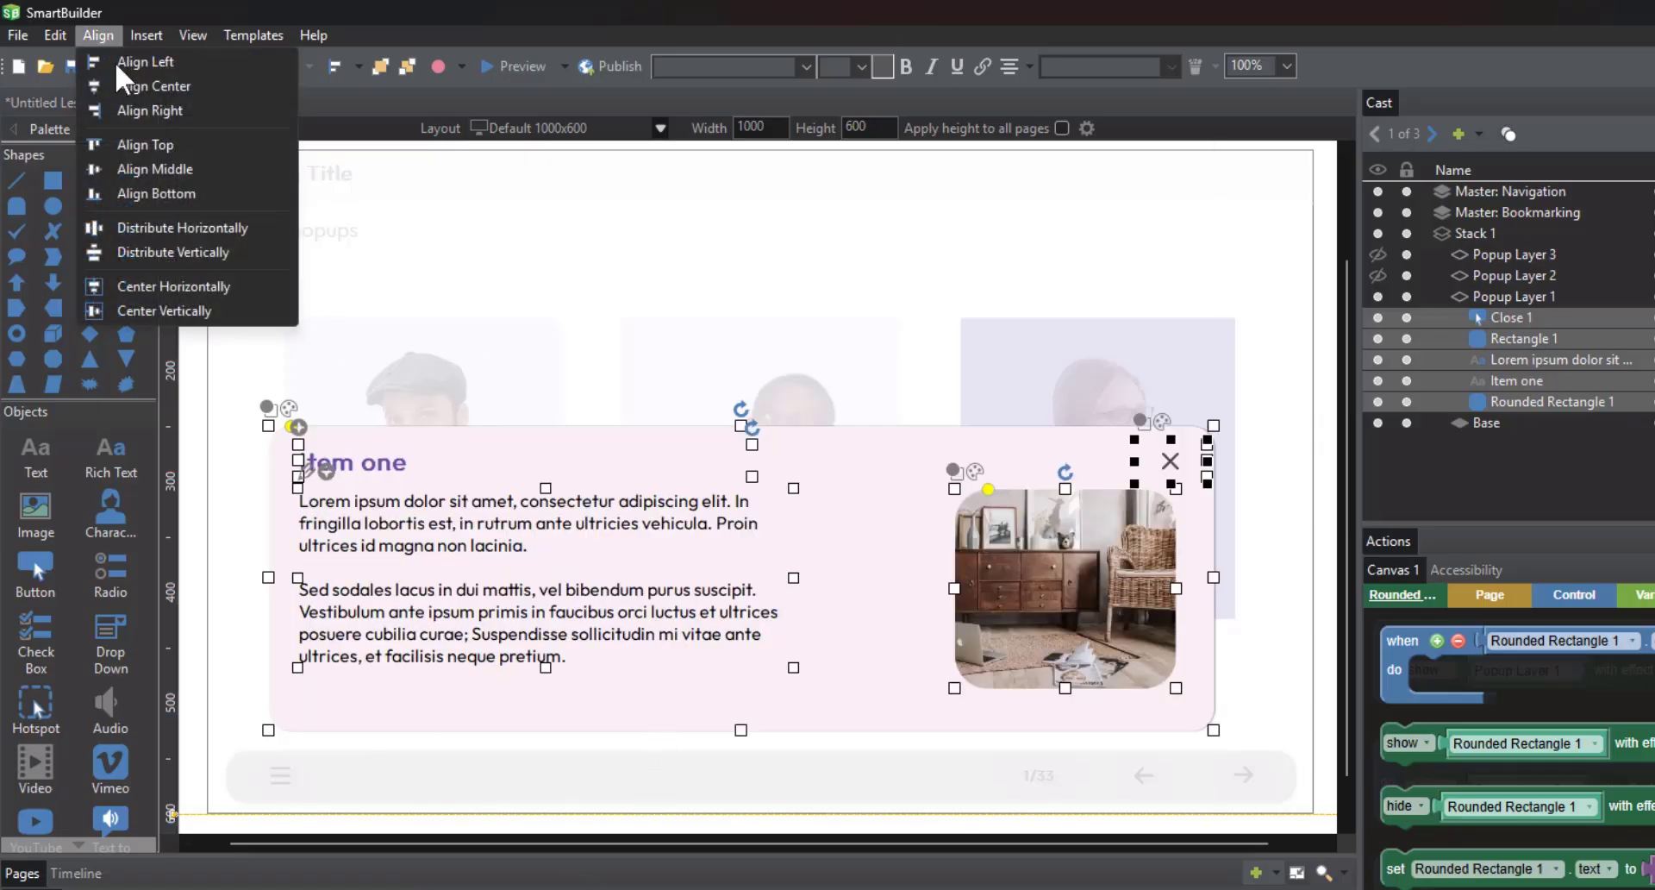
pyautogui.click(150, 290)
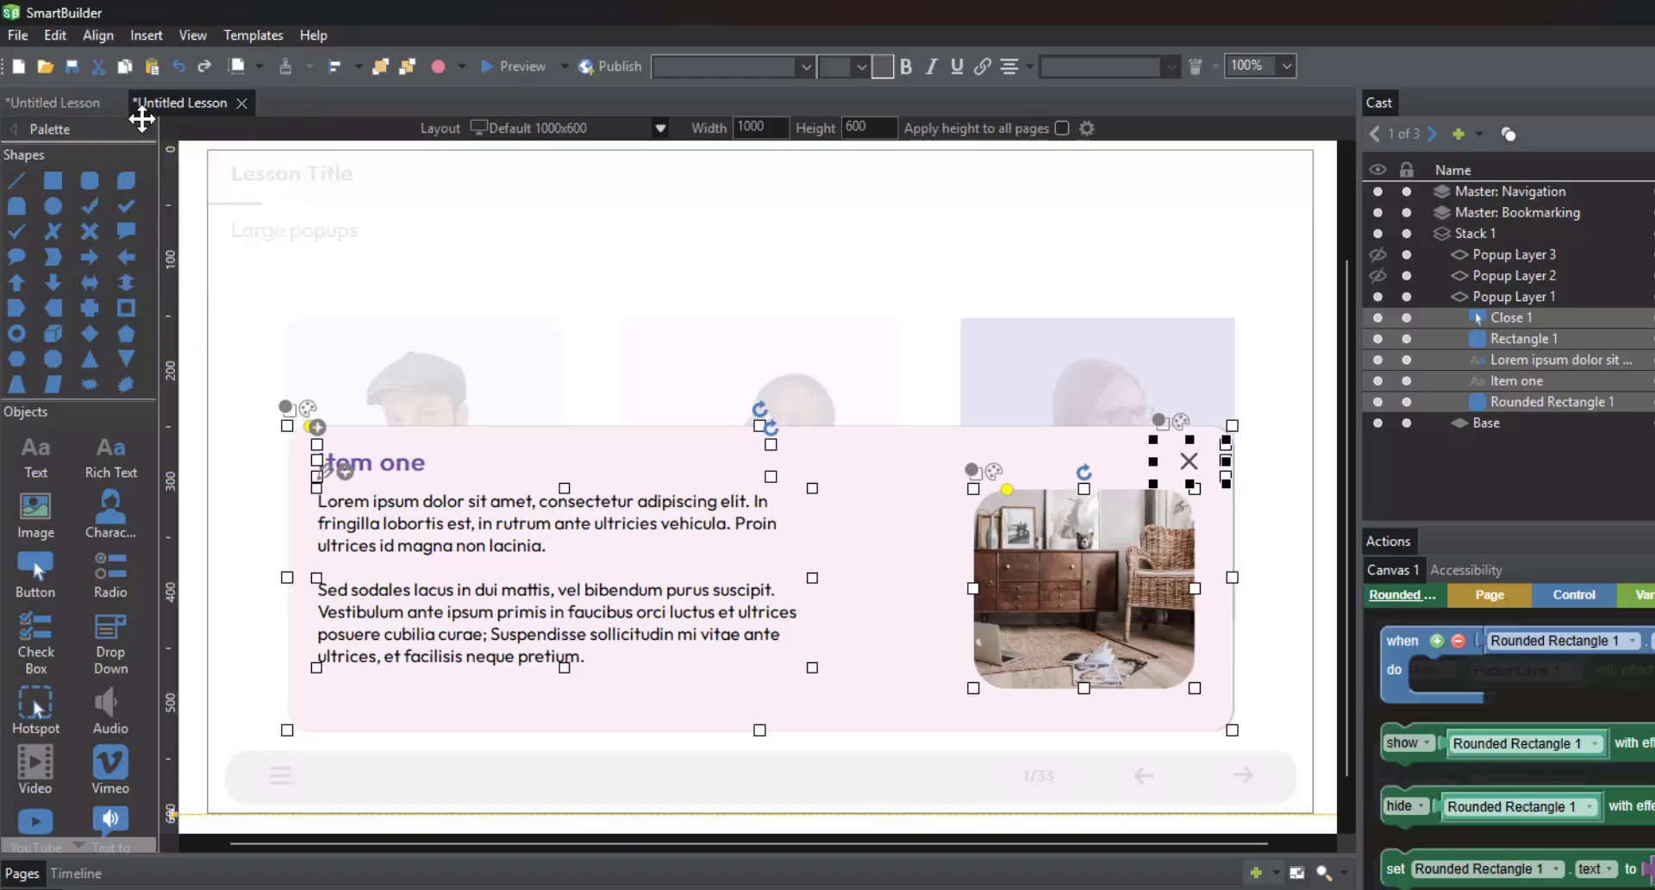
# Apply Center Vertically to the selected Popup Layer 1 objects
pyautogui.click(100, 36)
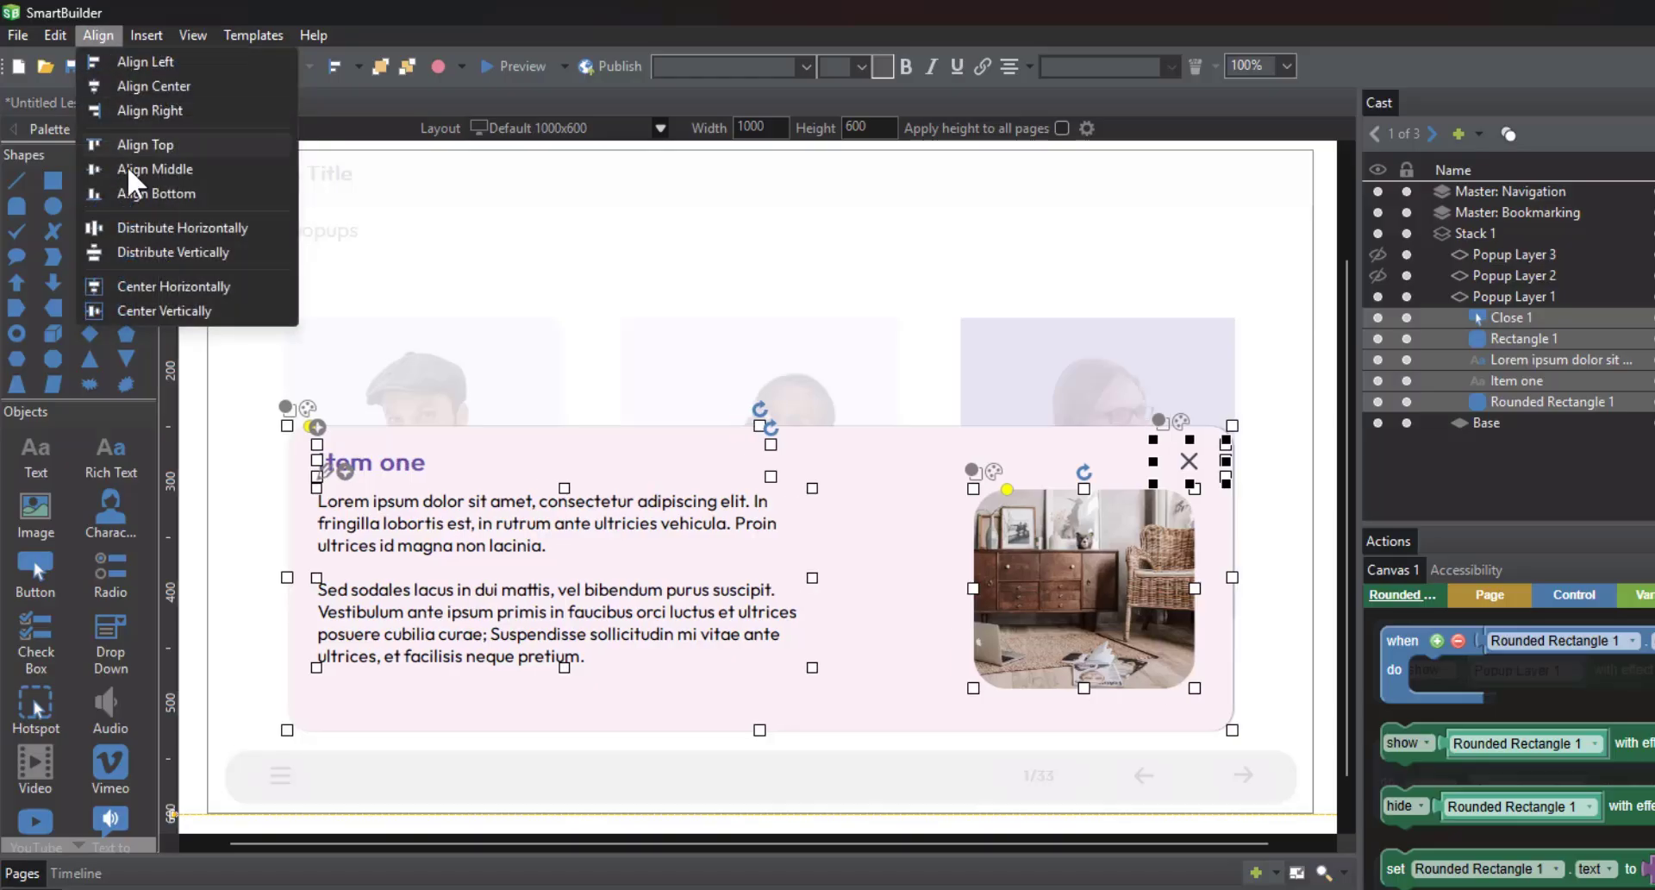
pyautogui.click(163, 310)
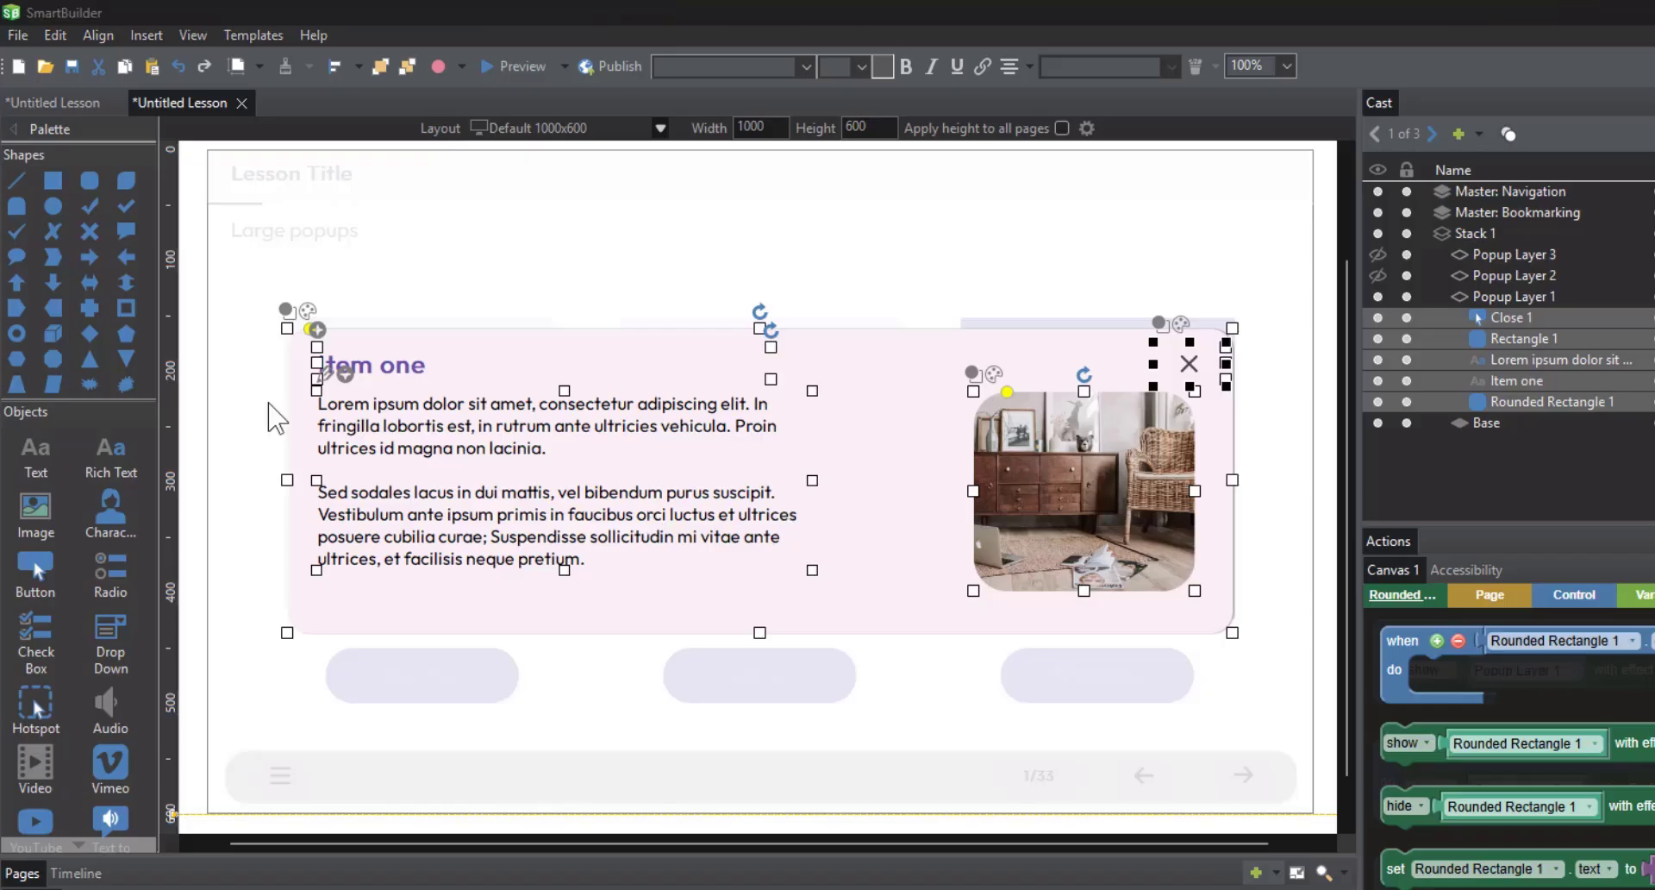
# From the Section Break 2 page, open Master: Navigation and draw a perfectly vertical line about 740 px tall near the page's left edge
pyautogui.click(565, 843)
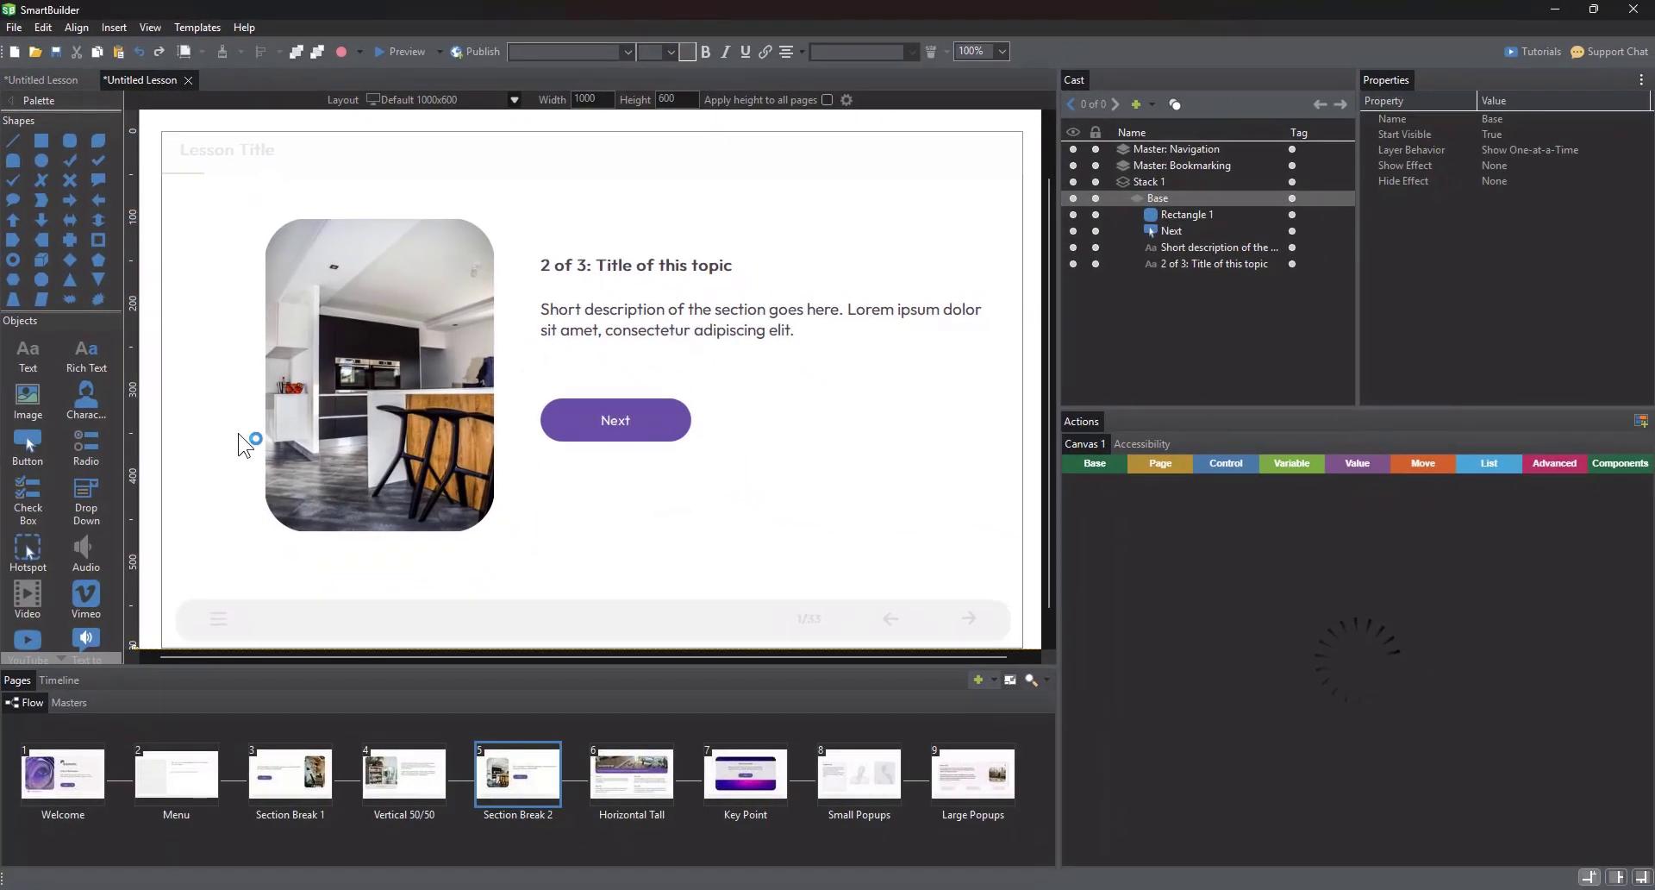
pyautogui.click(81, 706)
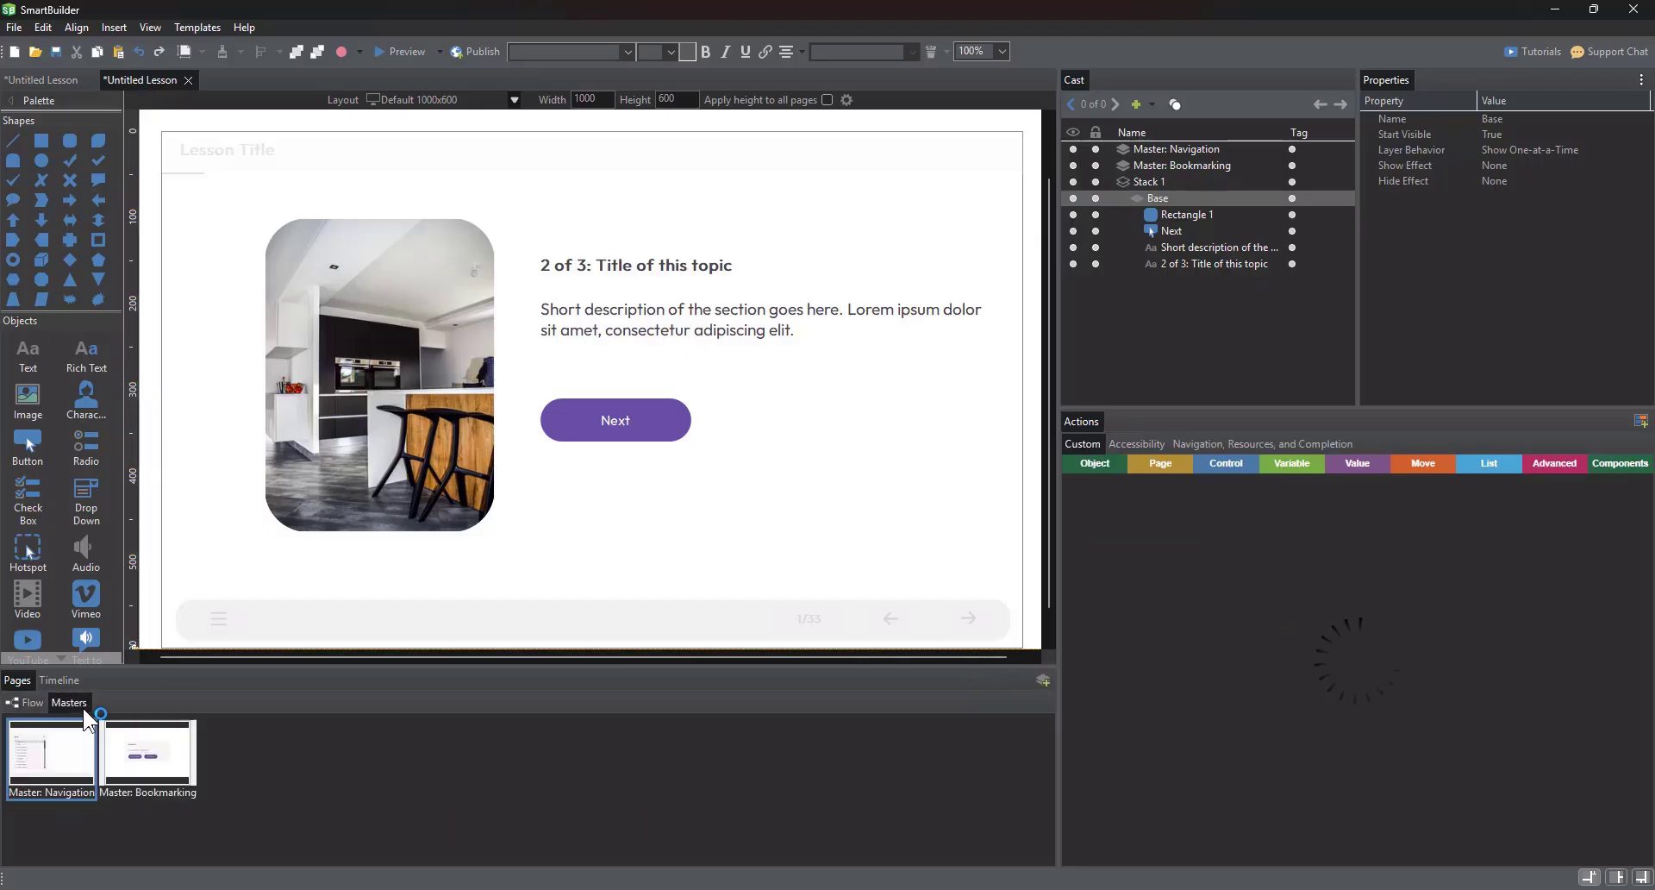
pyautogui.click(13, 141)
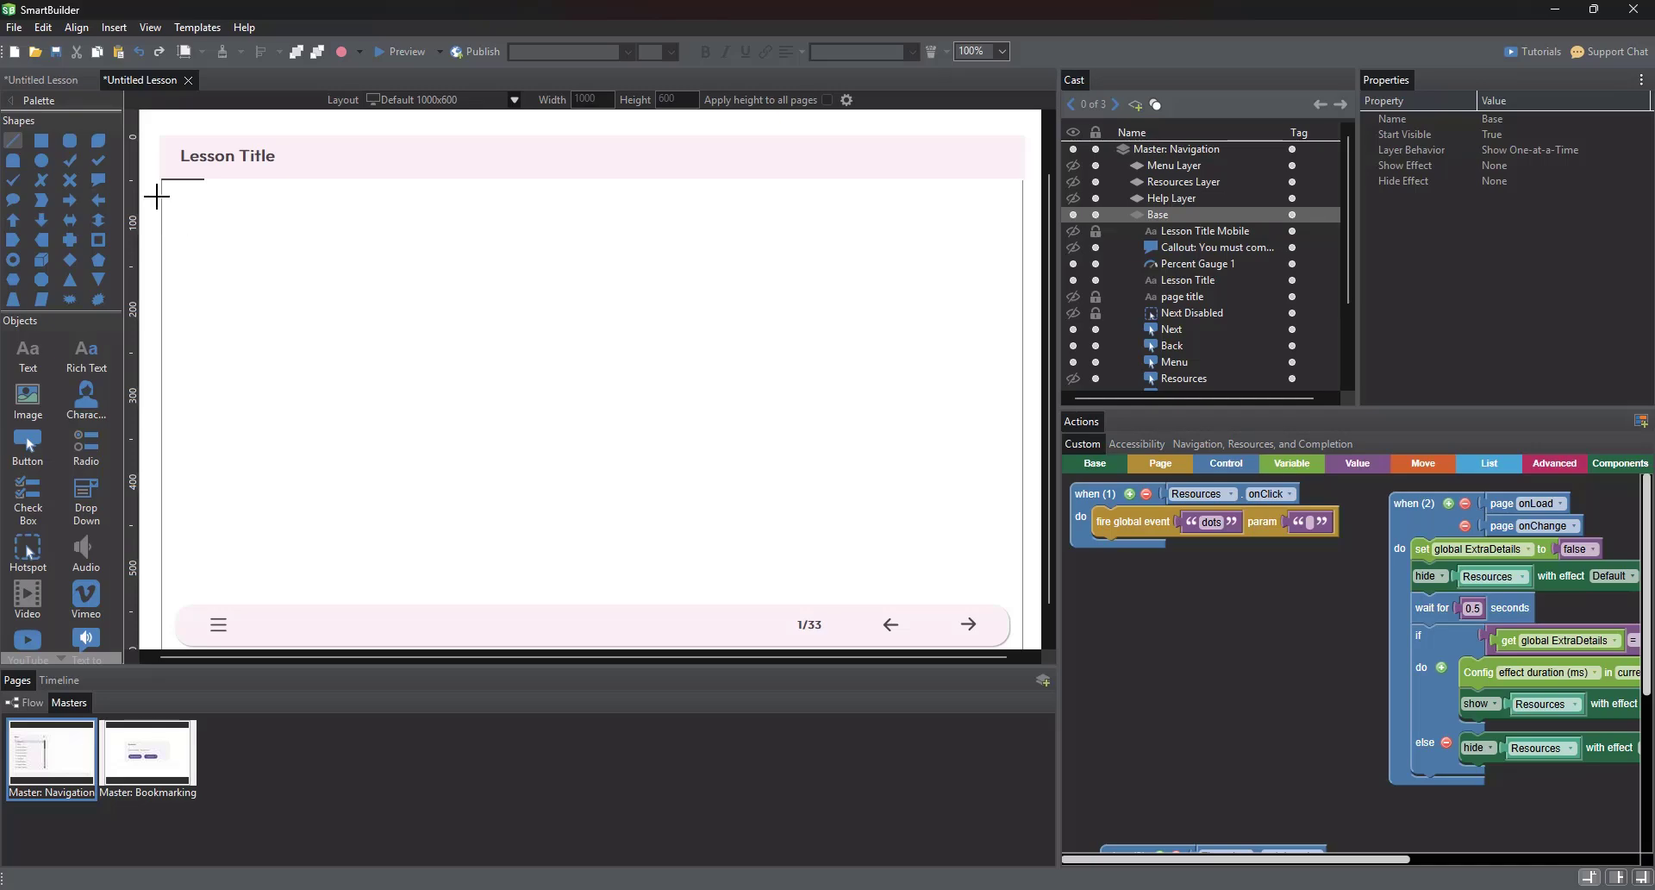
pyautogui.click(212, 118)
pyautogui.moveTo(298, 203); pyautogui.dragTo(212, 756)
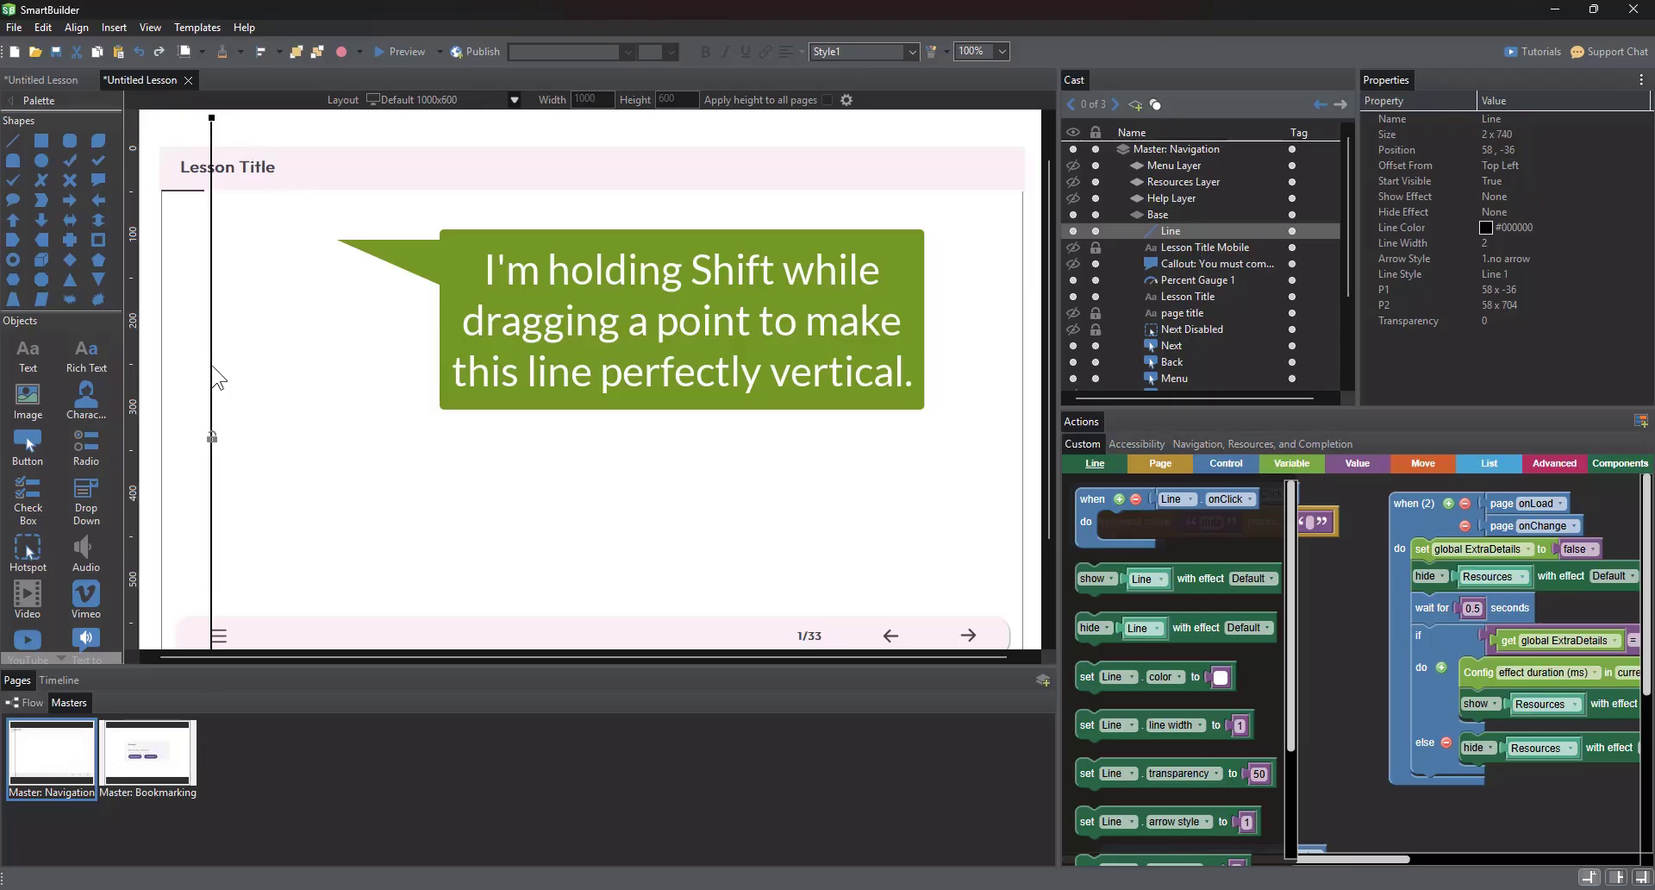
# Nudge the vertical line horizontally along the grid until its X position is 50
pyautogui.press('Left')
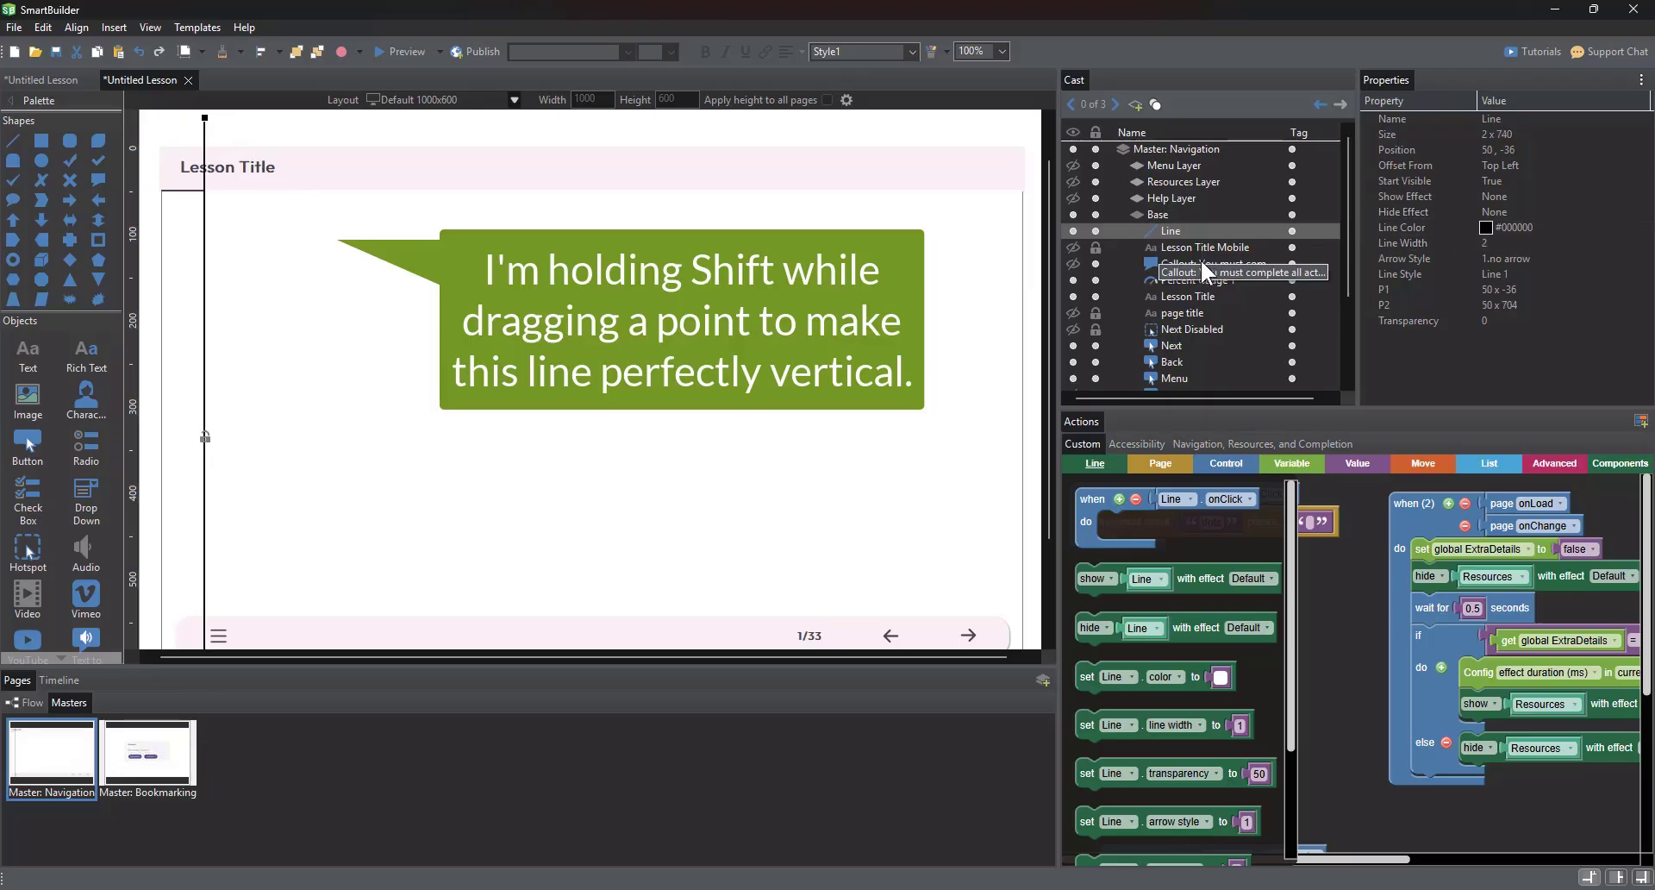
pyautogui.press('Left')
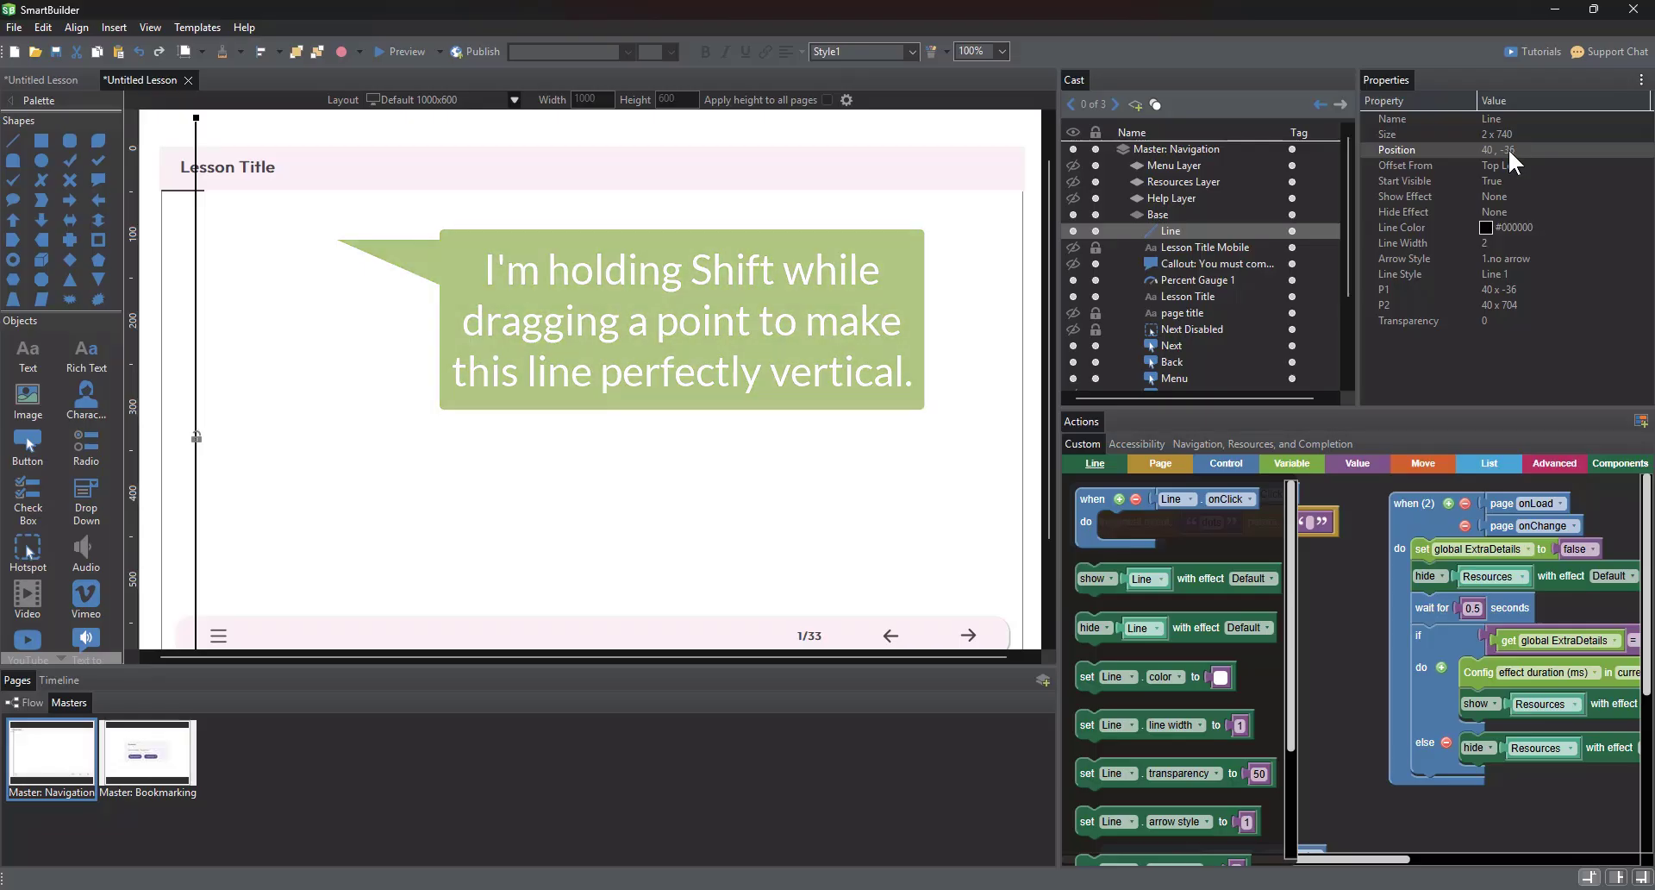
pyautogui.press('Right')
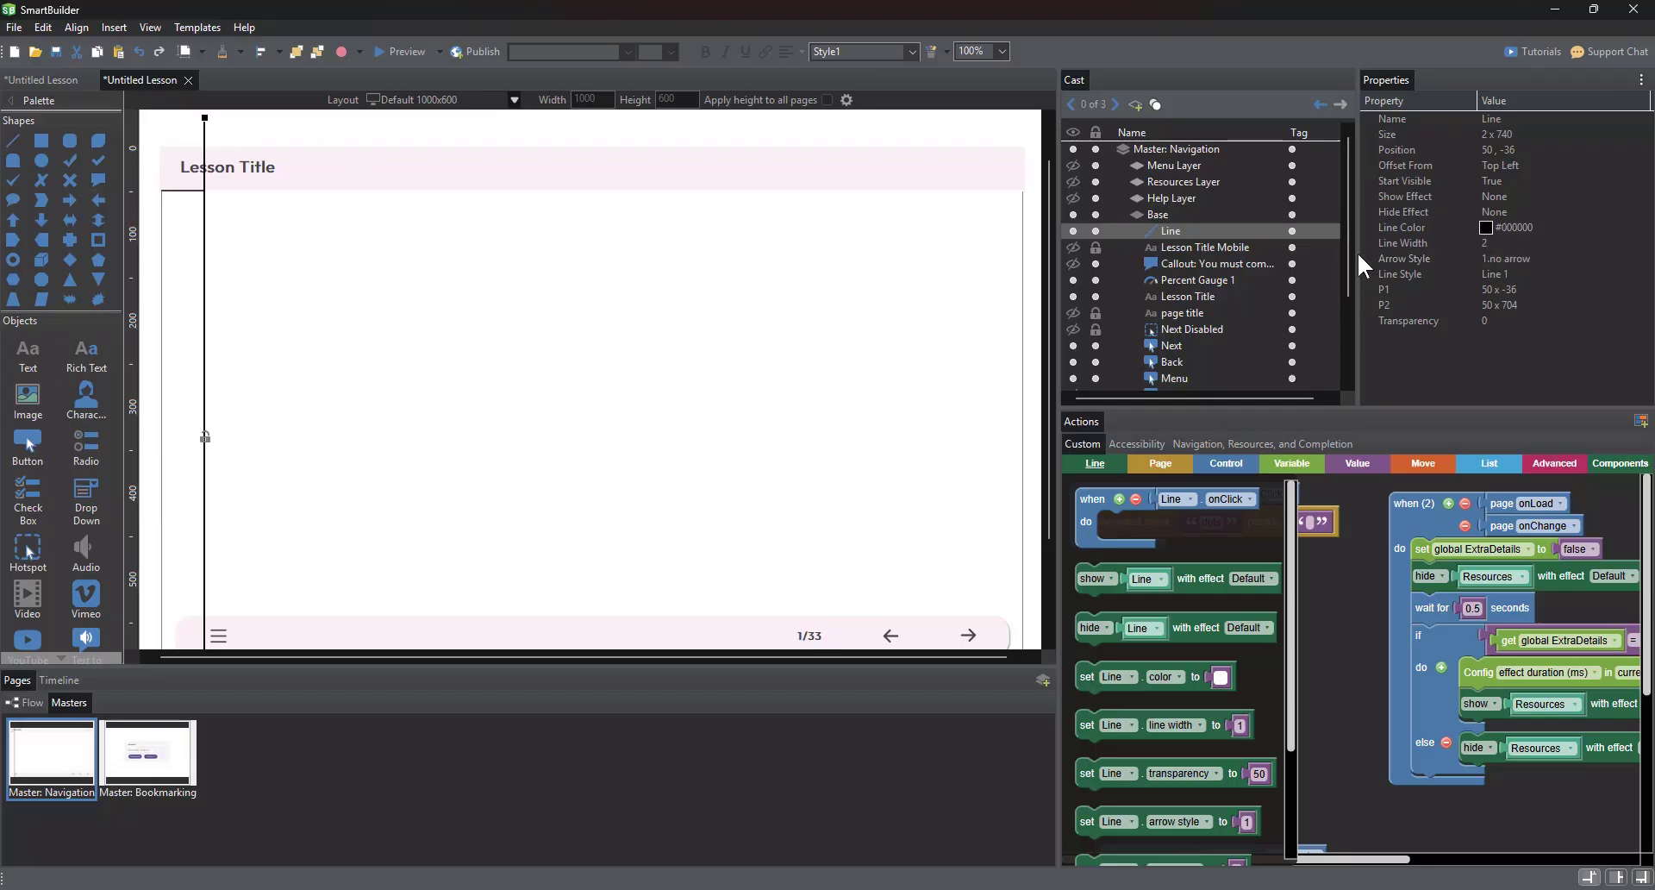
# Set the vertical line's Start Visible property to False and its Line Color to green #77933C
pyautogui.click(1486, 180)
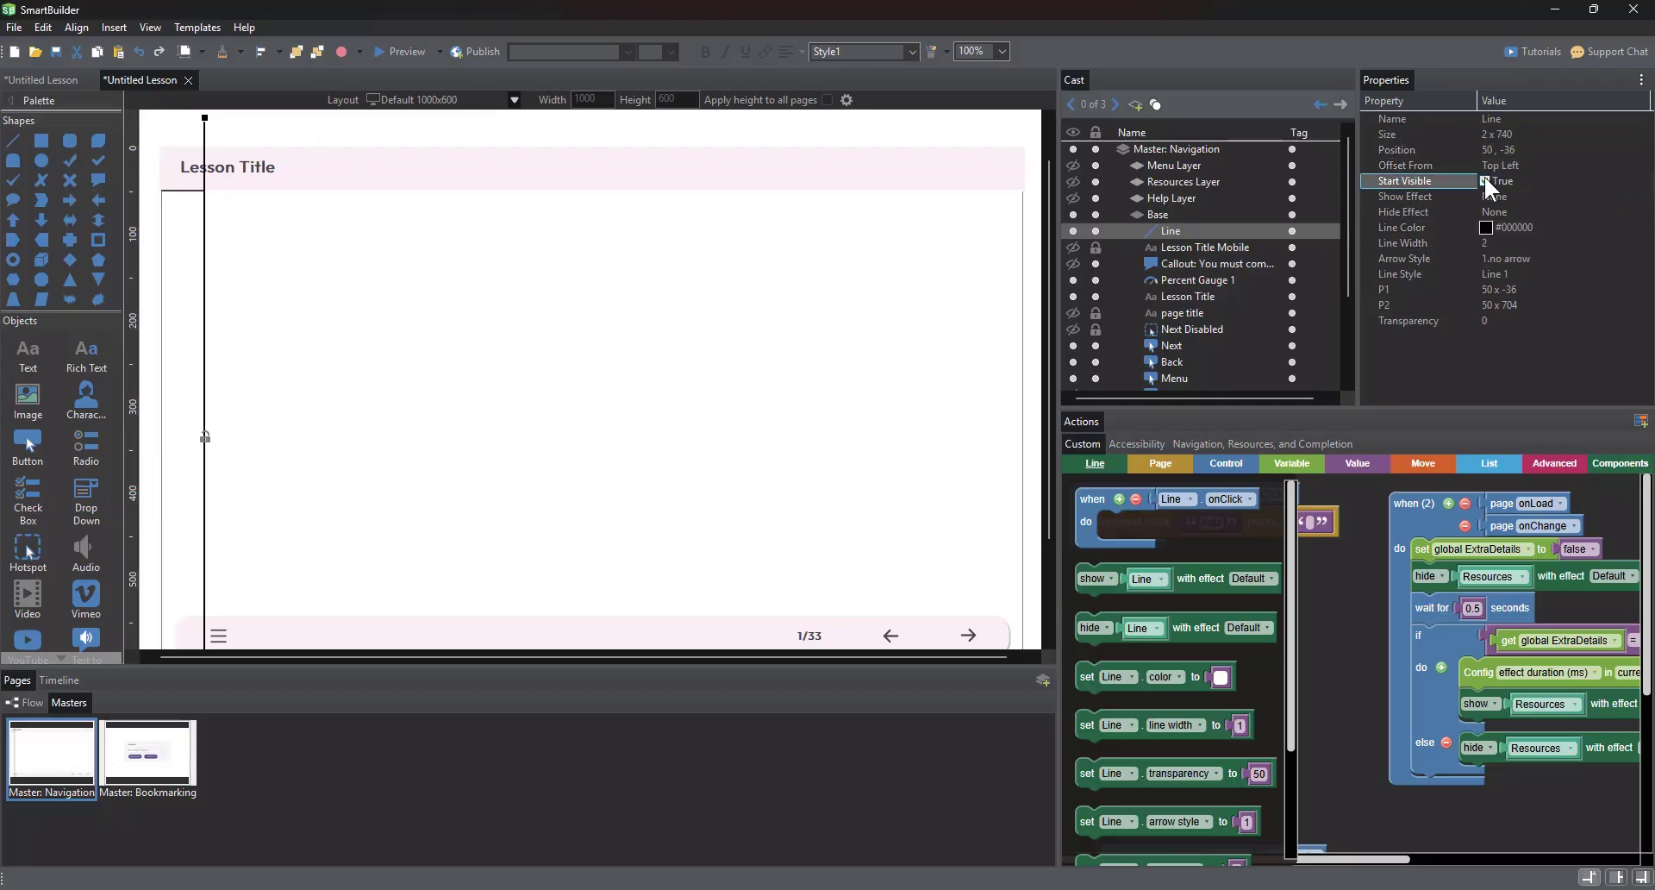
pyautogui.click(1484, 181)
pyautogui.click(1502, 227)
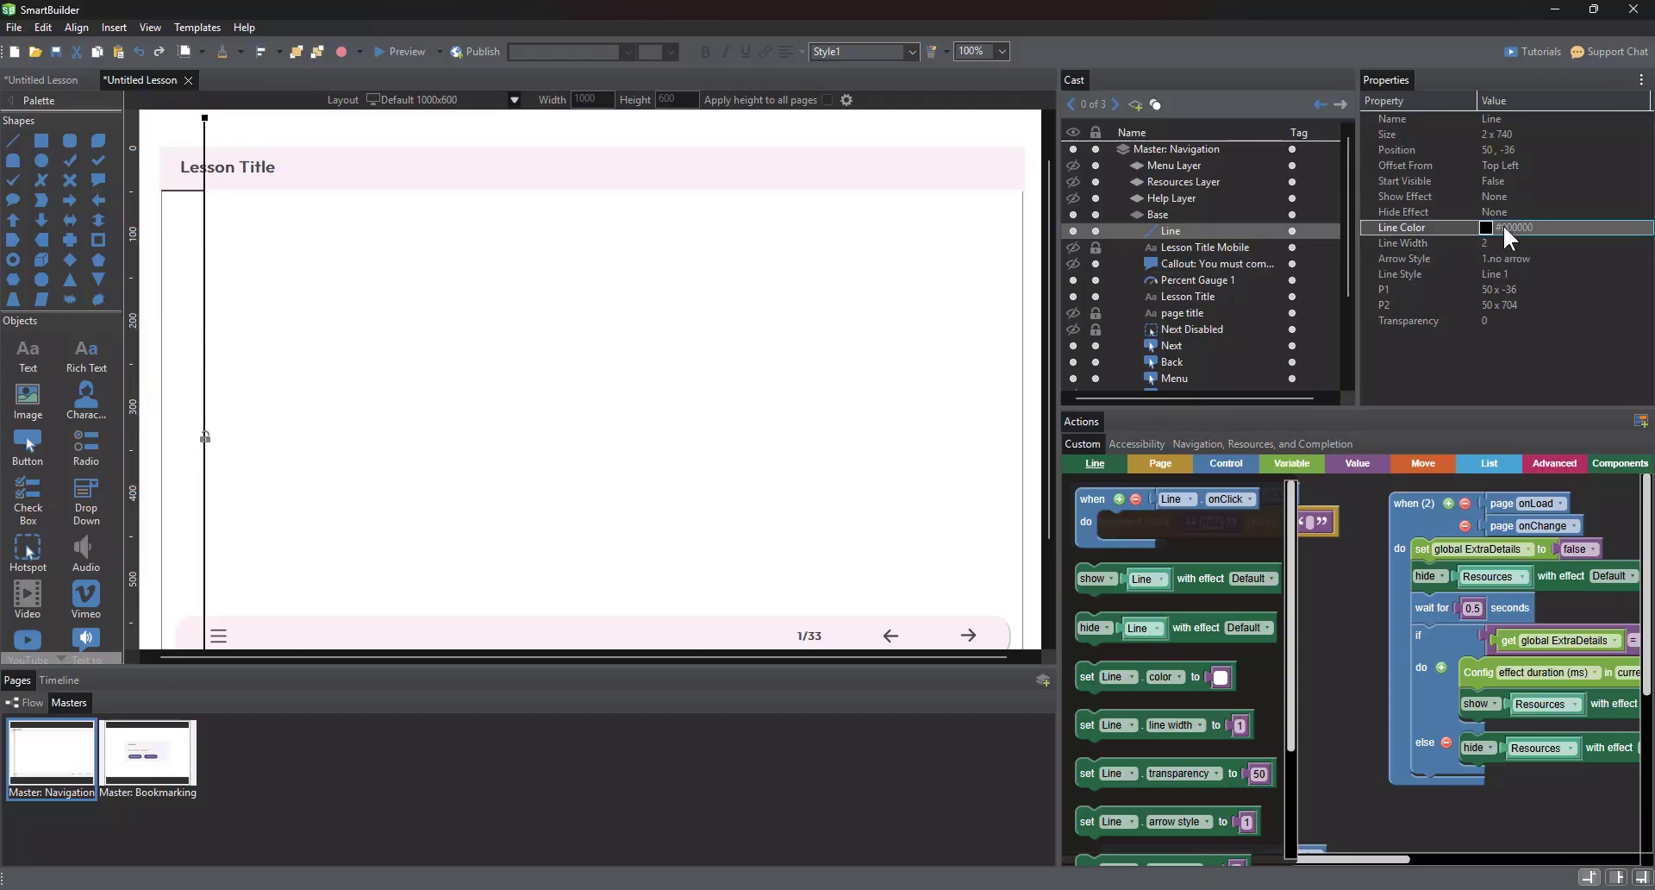
pyautogui.click(1502, 224)
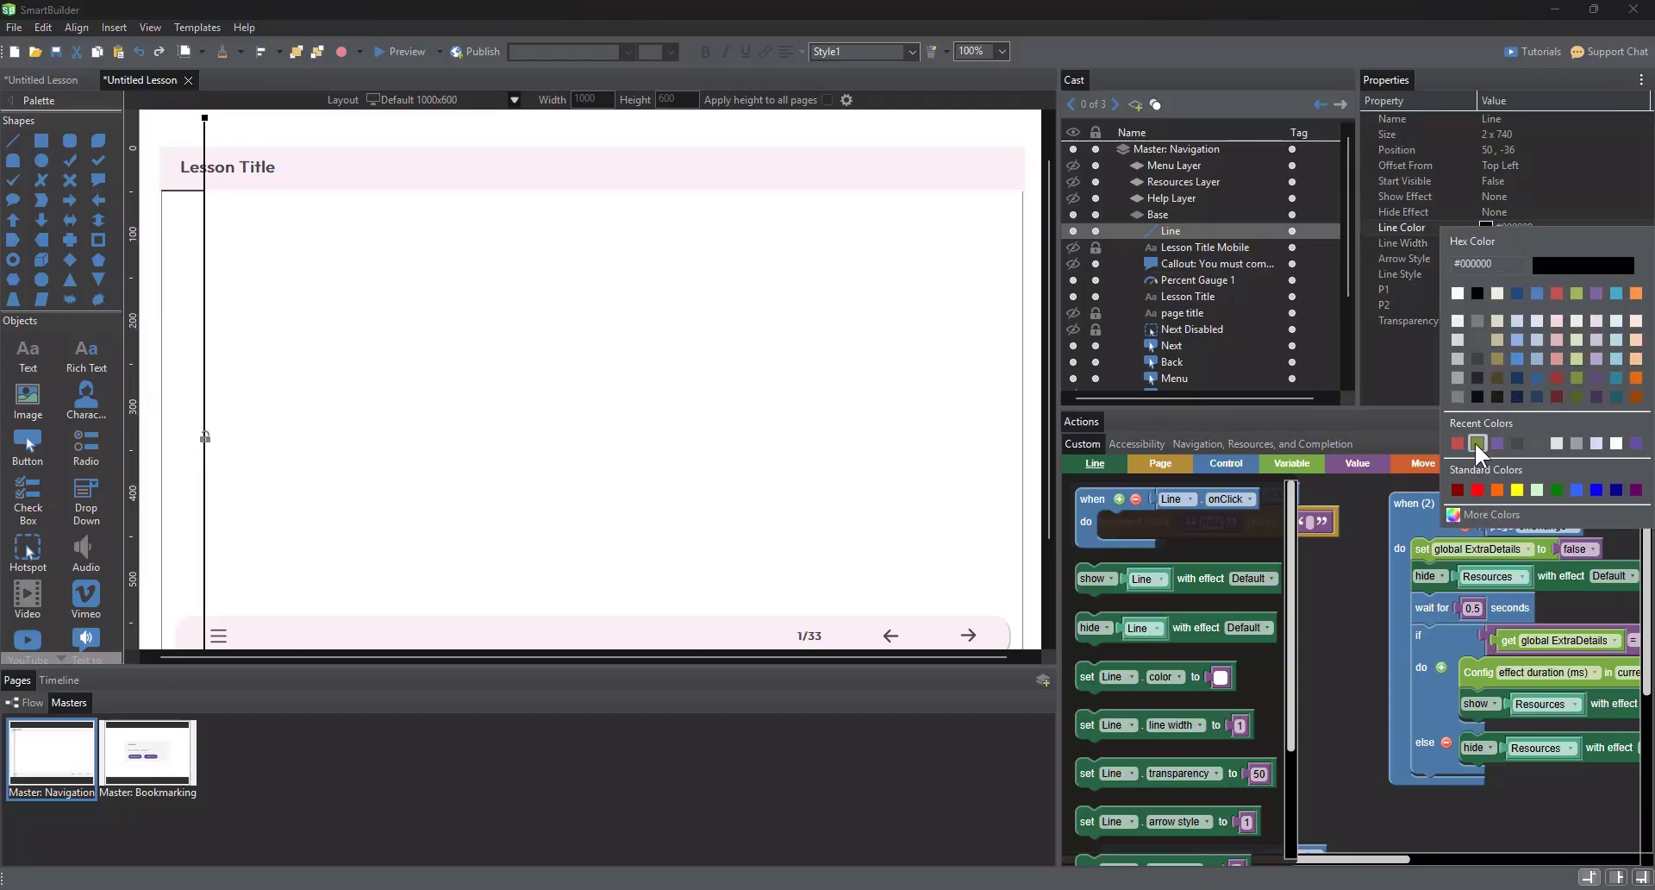
pyautogui.click(1475, 443)
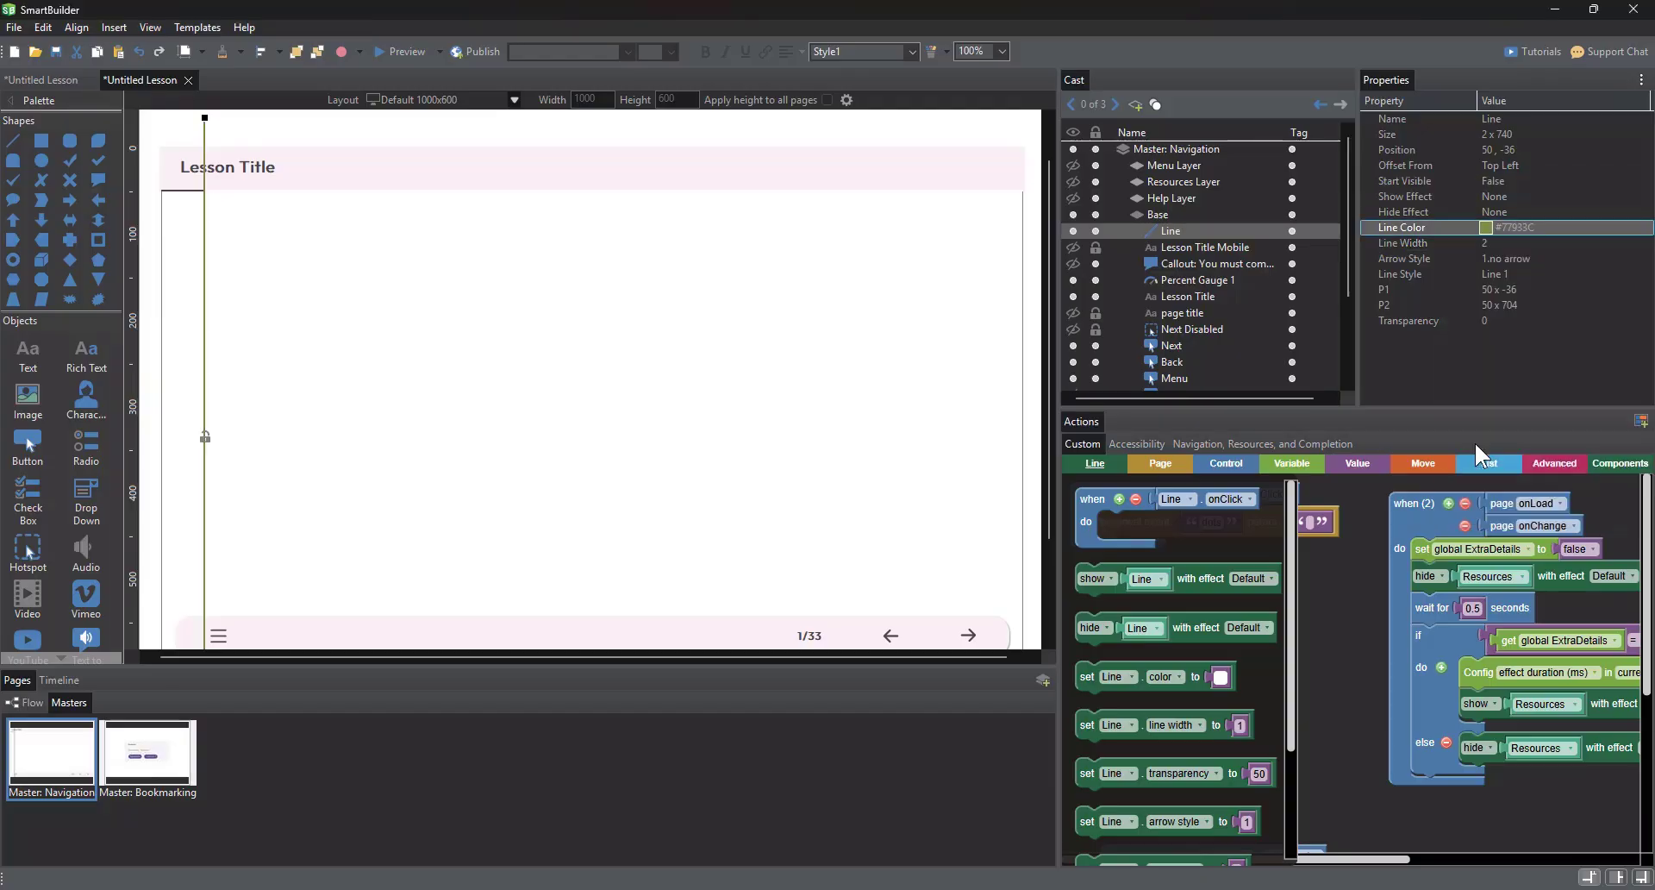
# Try a Line Width of 1 on the vertical line, and set it back to 2
pyautogui.click(1503, 242)
pyautogui.write('1')
pyautogui.press('Return')
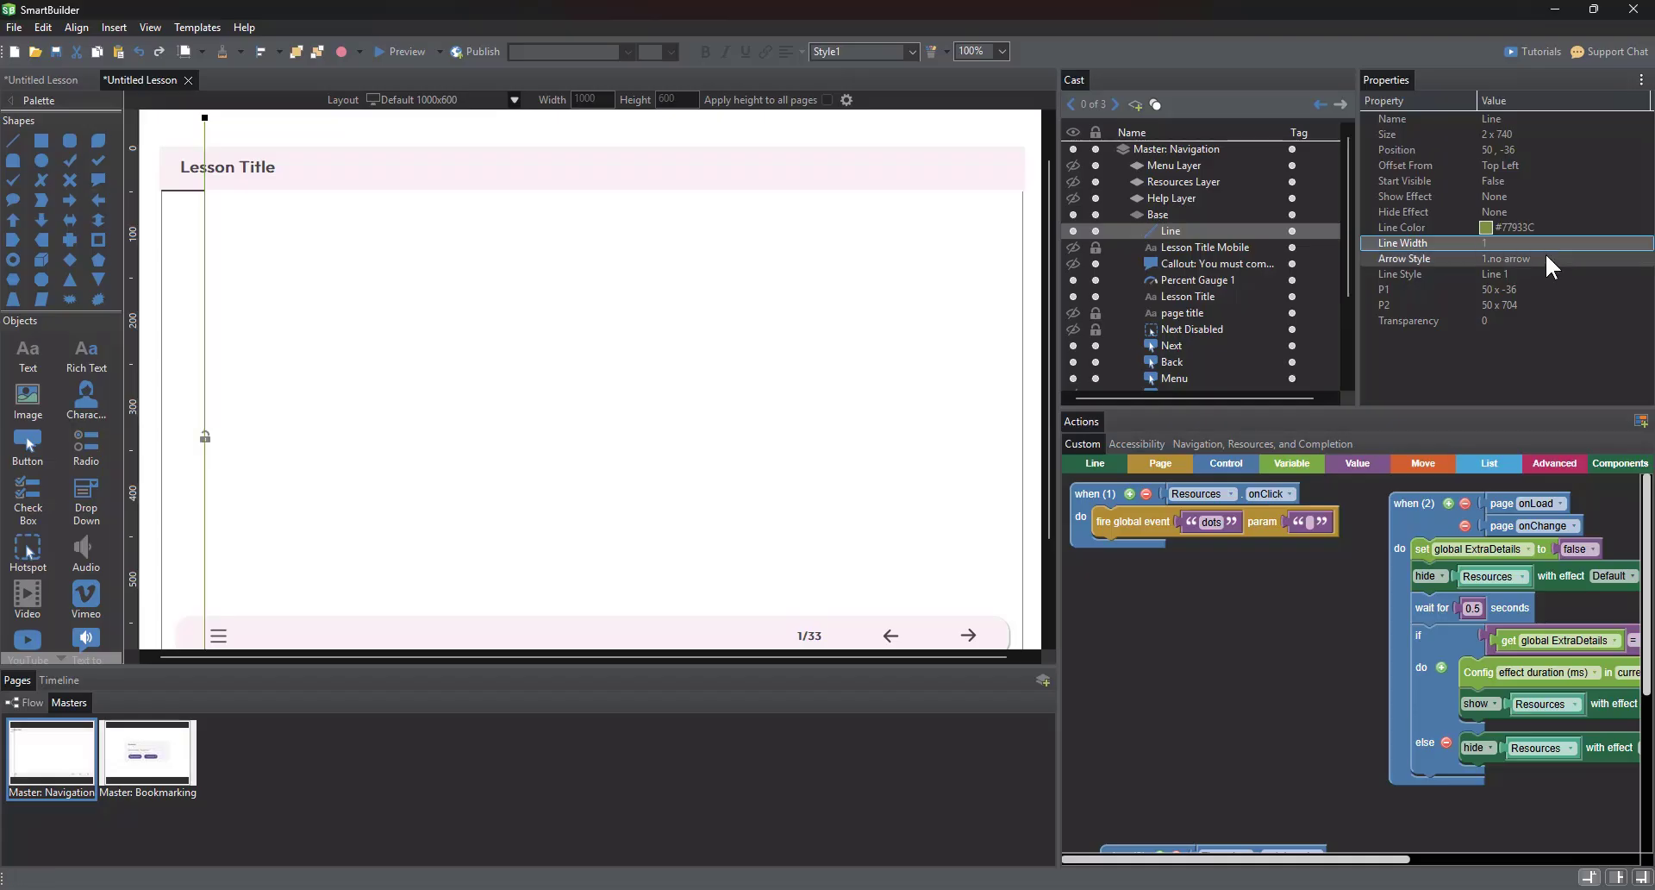
pyautogui.click(1549, 241)
pyautogui.press('Return')
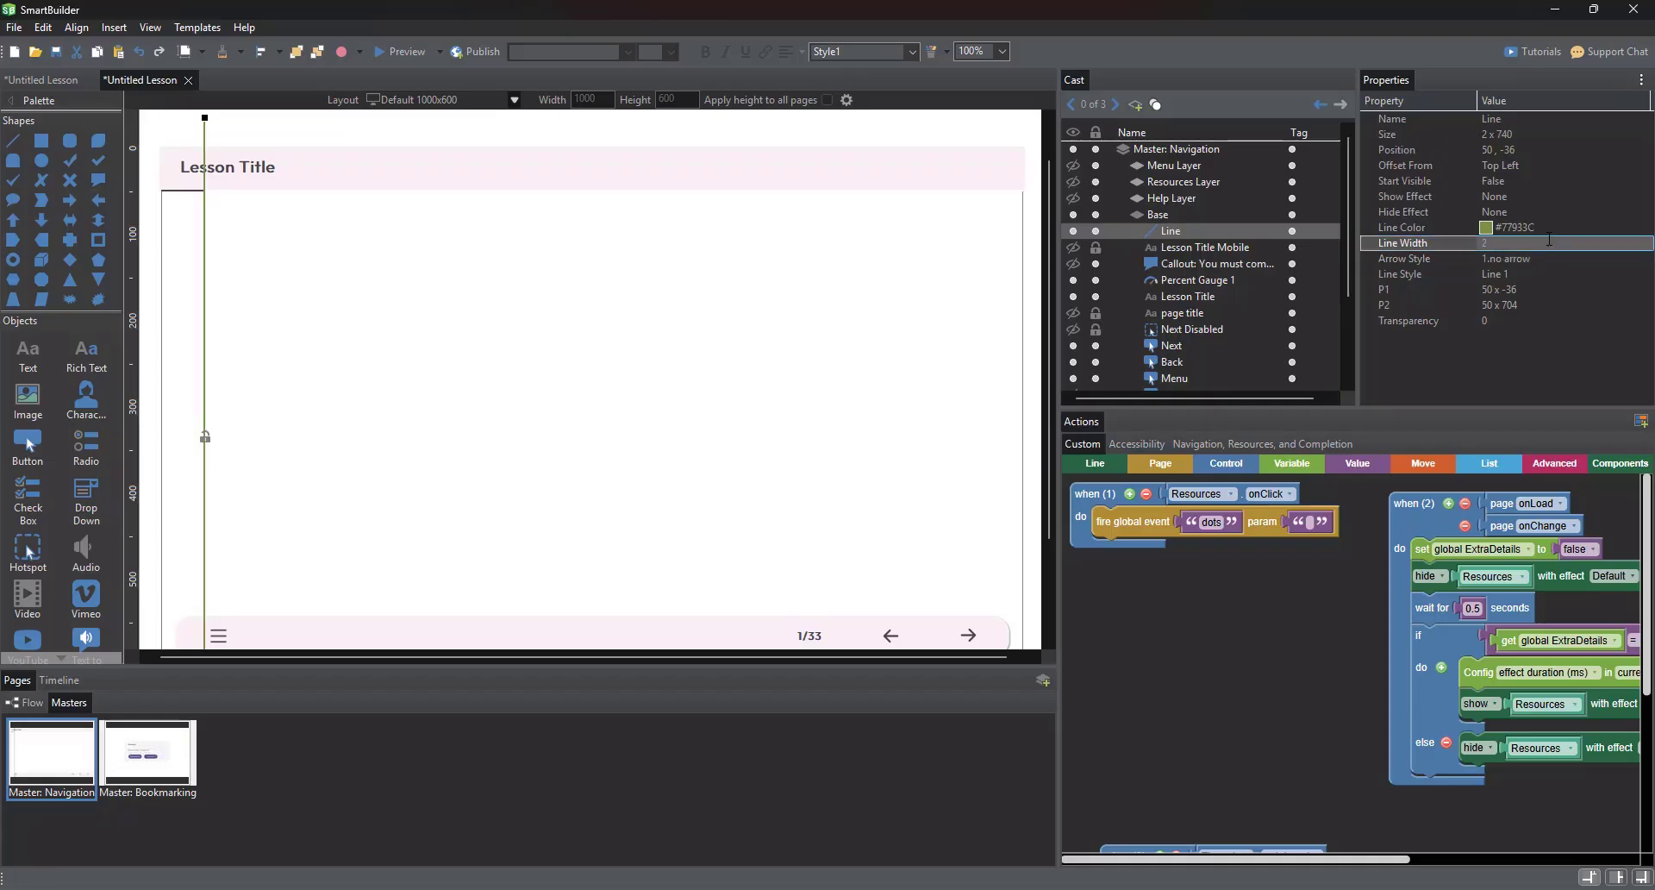
# Return to the Section Break 2 page and move the Next button below the photo, its left edge on the guide line at 50, 480
pyautogui.click(231, 612)
pyautogui.click(24, 702)
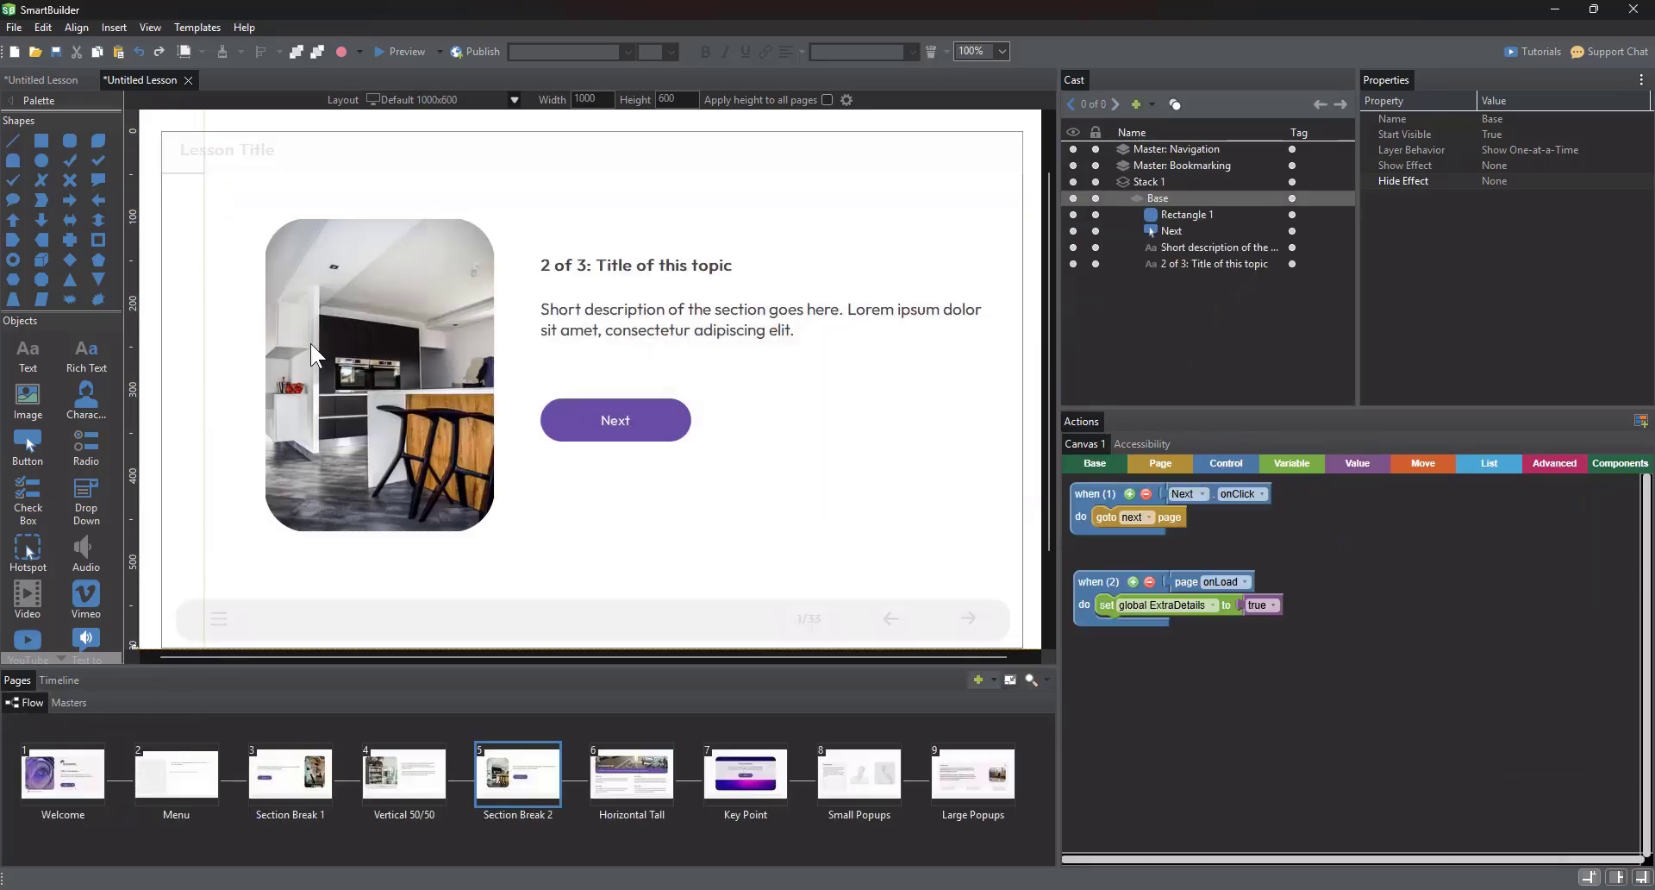
pyautogui.moveTo(618, 419); pyautogui.dragTo(319, 215)
pyautogui.moveTo(221, 200); pyautogui.dragTo(261, 571)
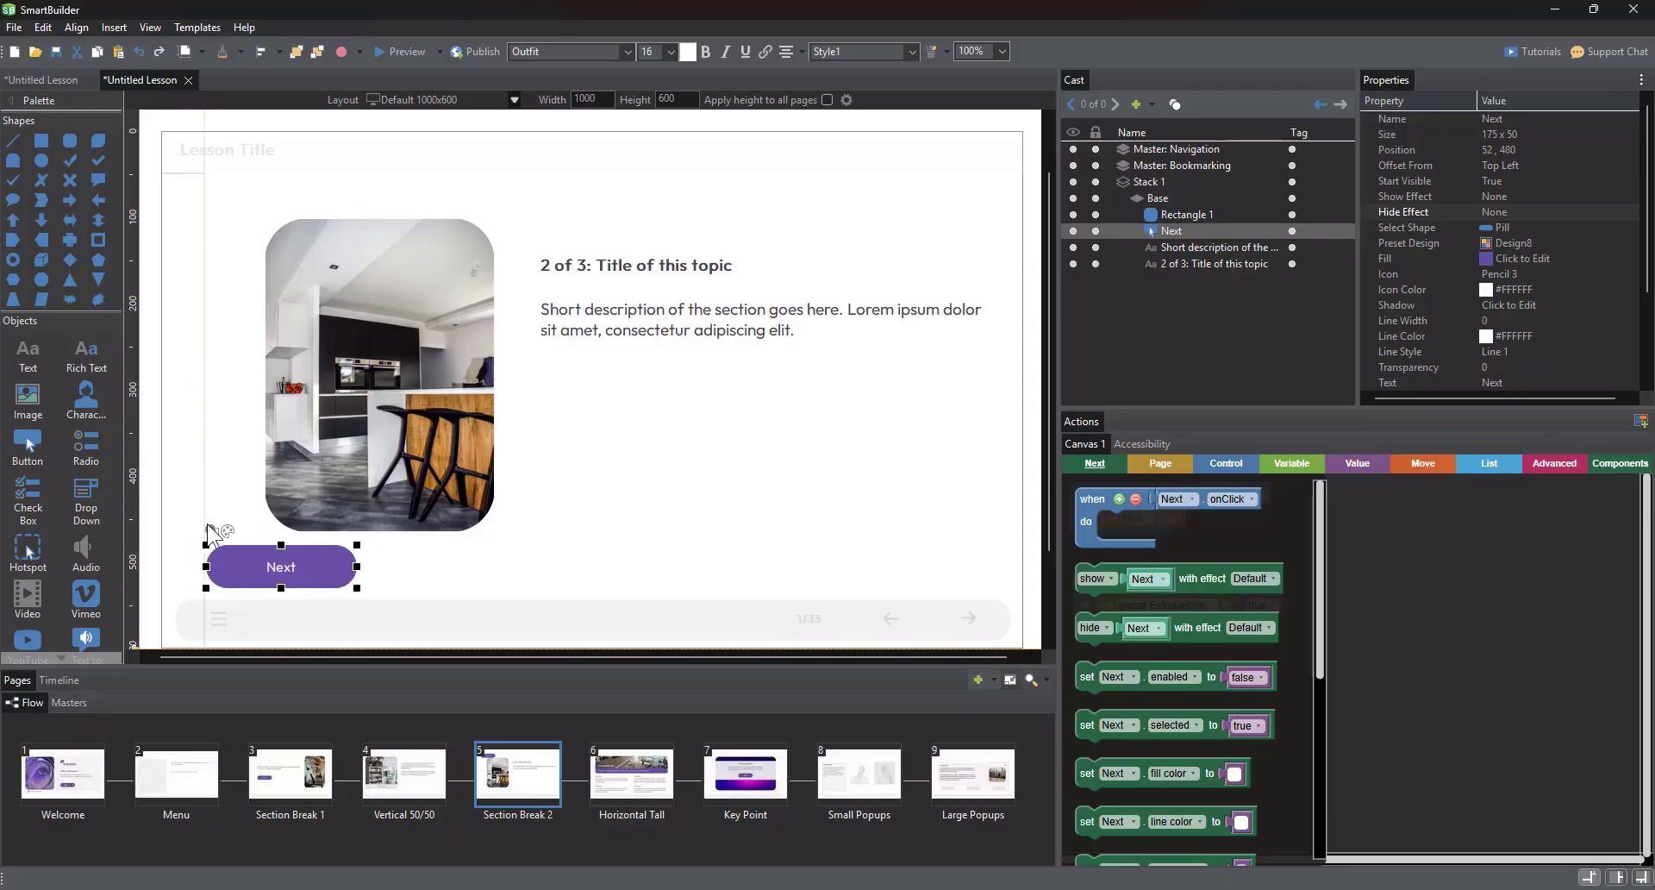
pyautogui.moveTo(274, 591); pyautogui.dragTo(265, 579)
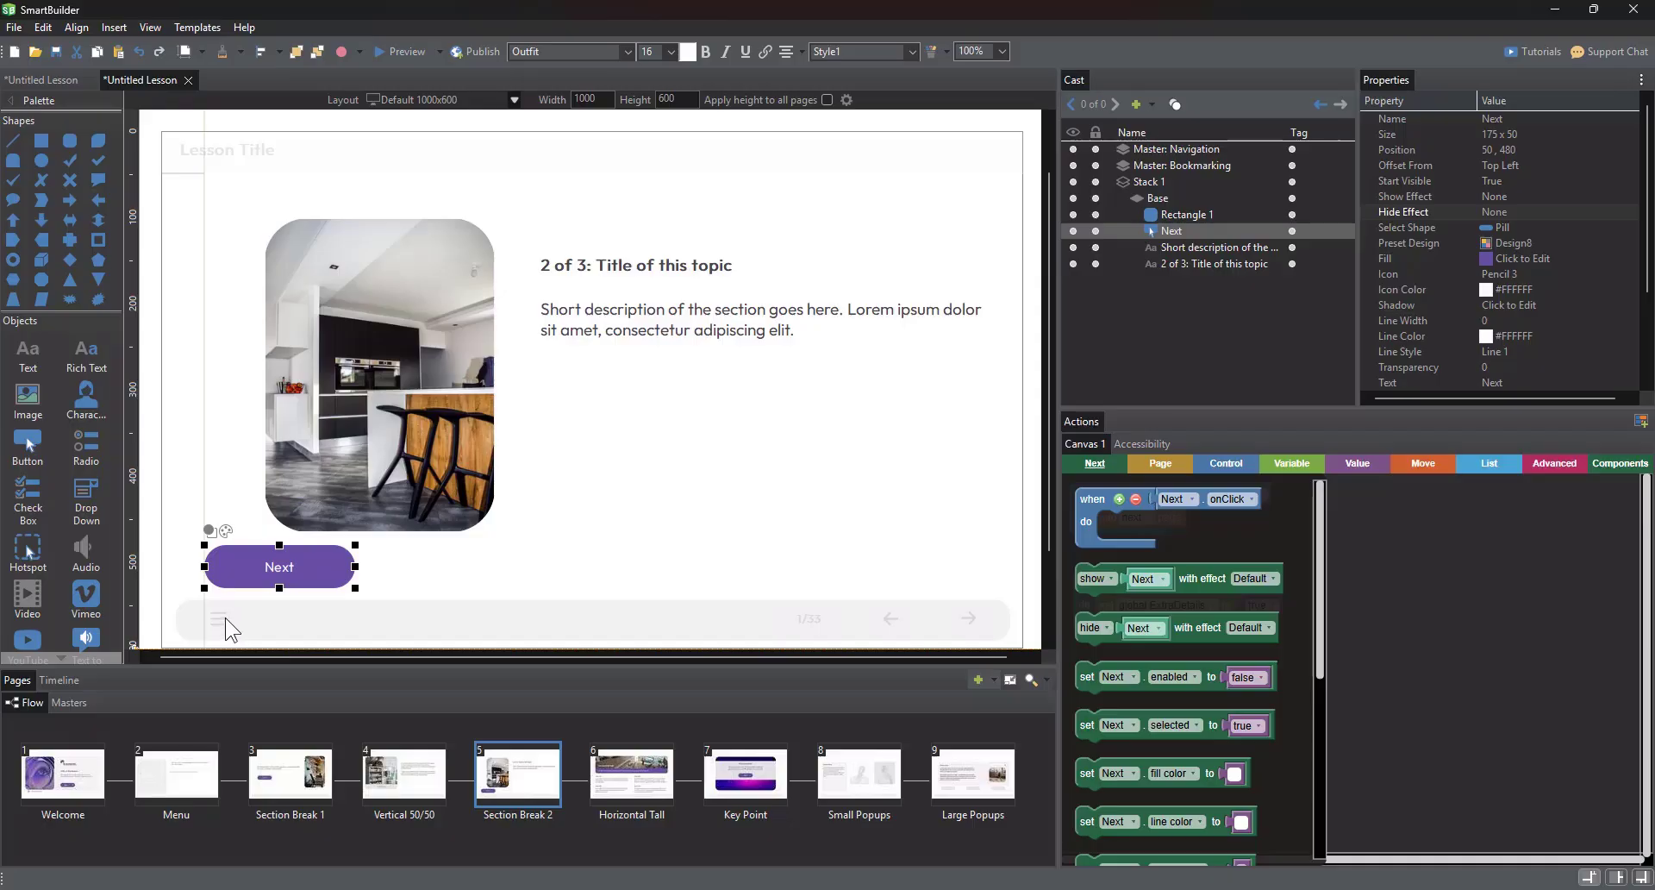
# Preview the Section Break 2 page to examine the button's alignment without the guide line, and close the preview
pyautogui.click(409, 47)
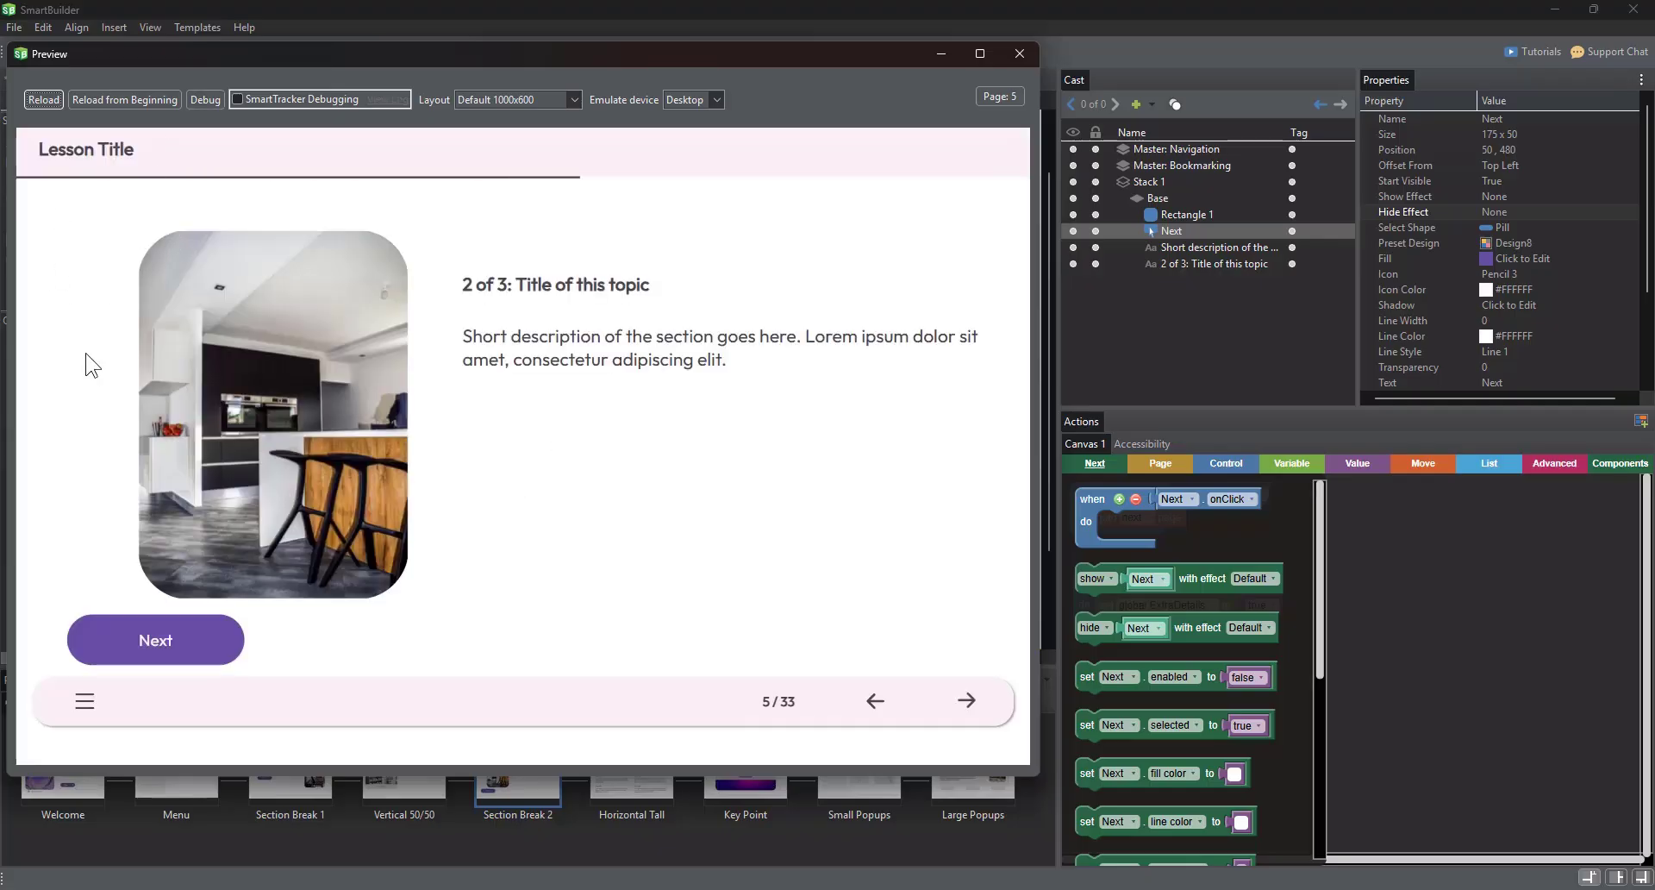
pyautogui.click(1020, 53)
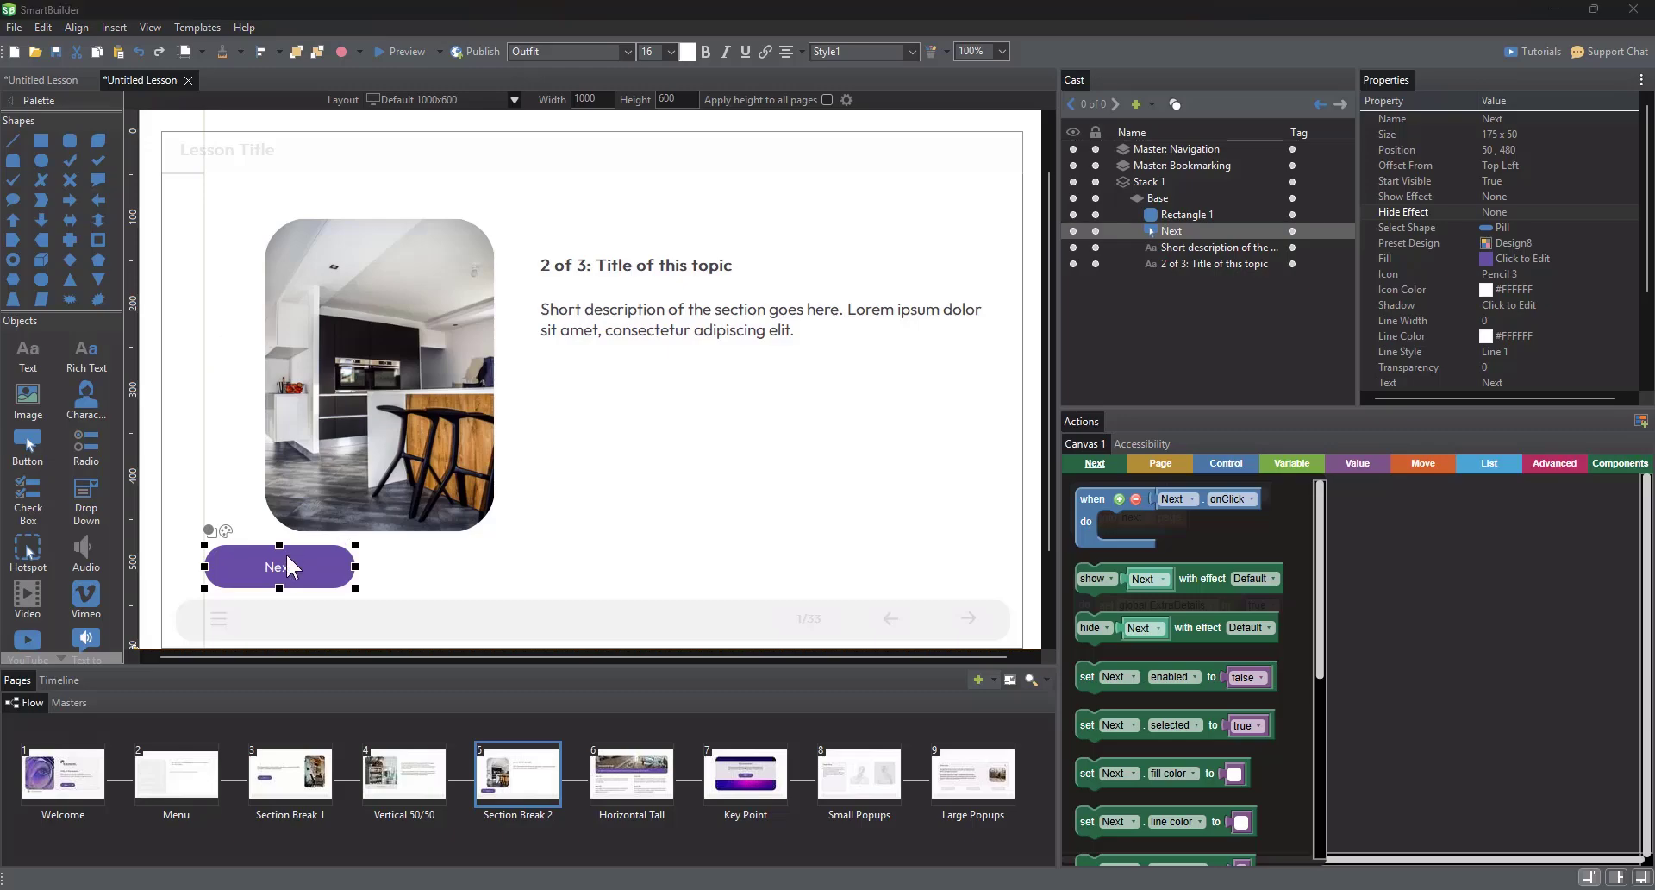
# Move the Next button into the space right of the photo and nudge it along the grid to position 490, 410
pyautogui.moveTo(288, 558); pyautogui.dragTo(714, 468)
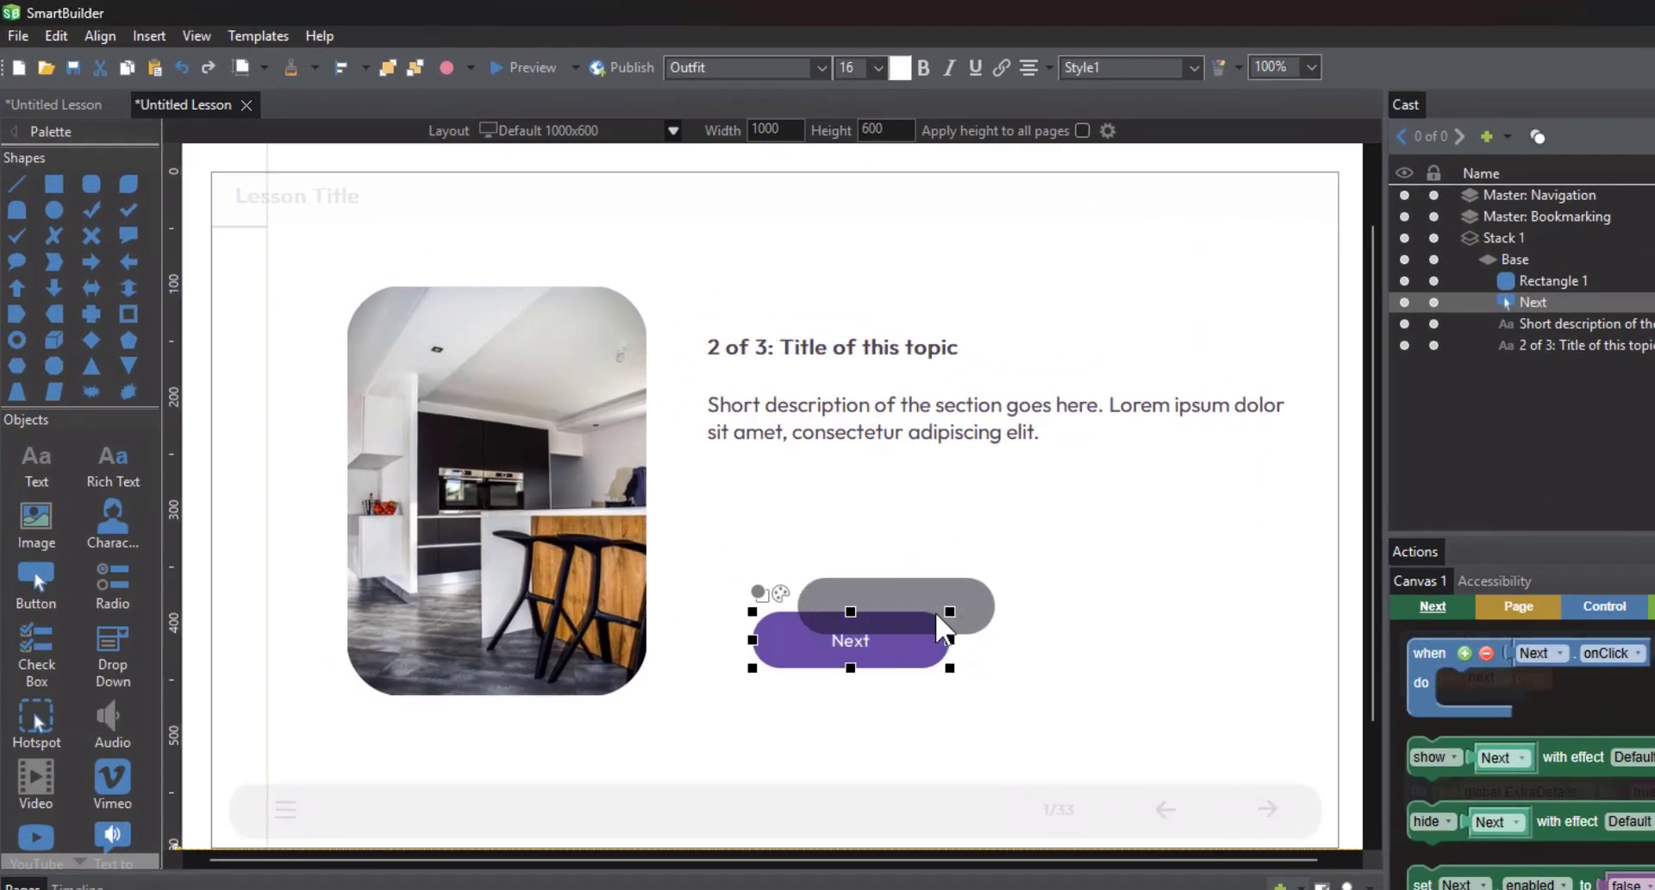
pyautogui.moveTo(937, 613)
pyautogui.mouseDown()
pyautogui.moveTo(1071, 669)
pyautogui.moveTo(1070, 617)
pyautogui.moveTo(987, 593)
pyautogui.moveTo(967, 632)
pyautogui.moveTo(968, 616)
pyautogui.mouseUp()
pyautogui.press('Left')
pyautogui.press('Down')
pyautogui.press('Down')
pyautogui.press('Left')
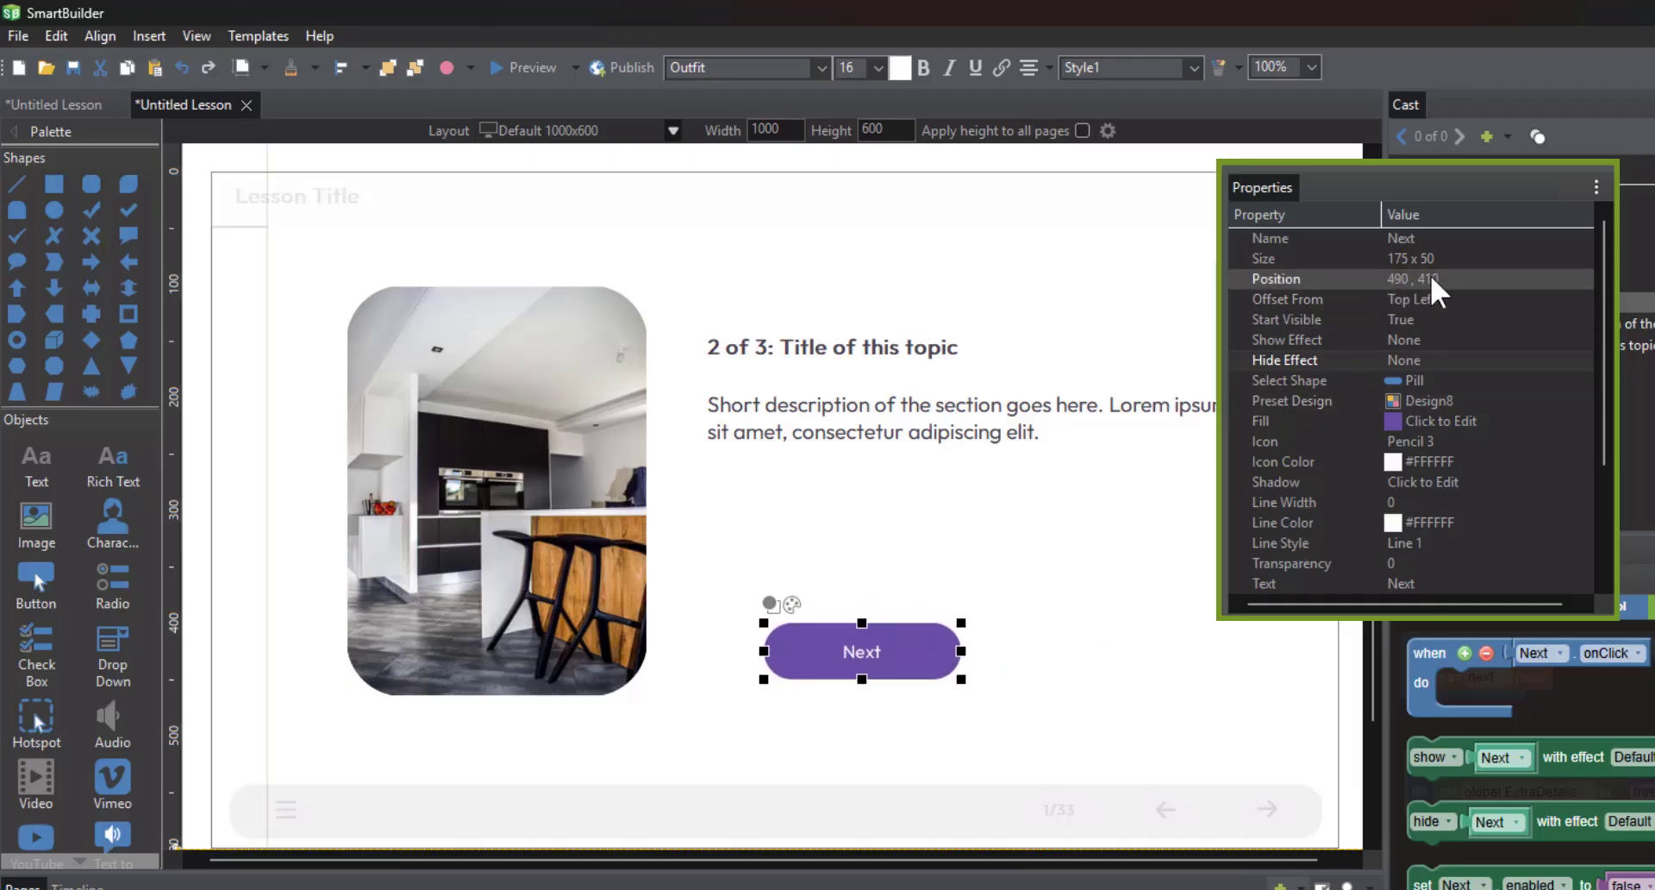
# Nudge the Next button left and down in grid steps to position 450, 440
pyautogui.press('Down')
pyautogui.press('Down')
pyautogui.press('Down')
pyautogui.press('Left')
pyautogui.press('Left')
pyautogui.press('Down')
pyautogui.press('Left')
pyautogui.press('Left')
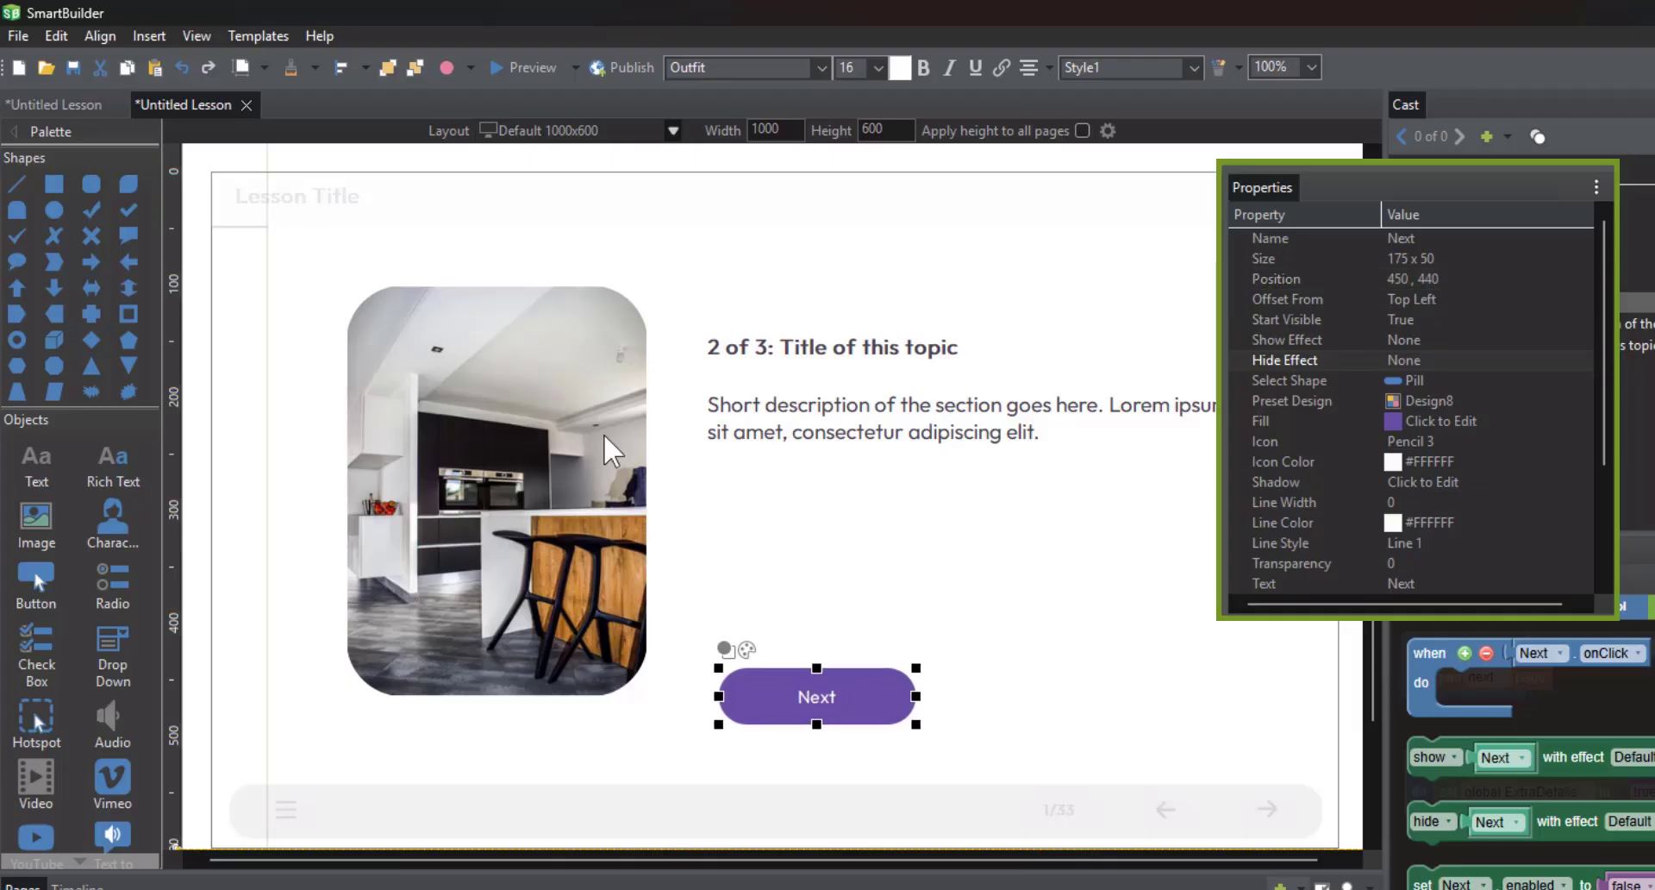
# Set the grid spacing to 50 pixels and show the grid on the page
pyautogui.click(56, 35)
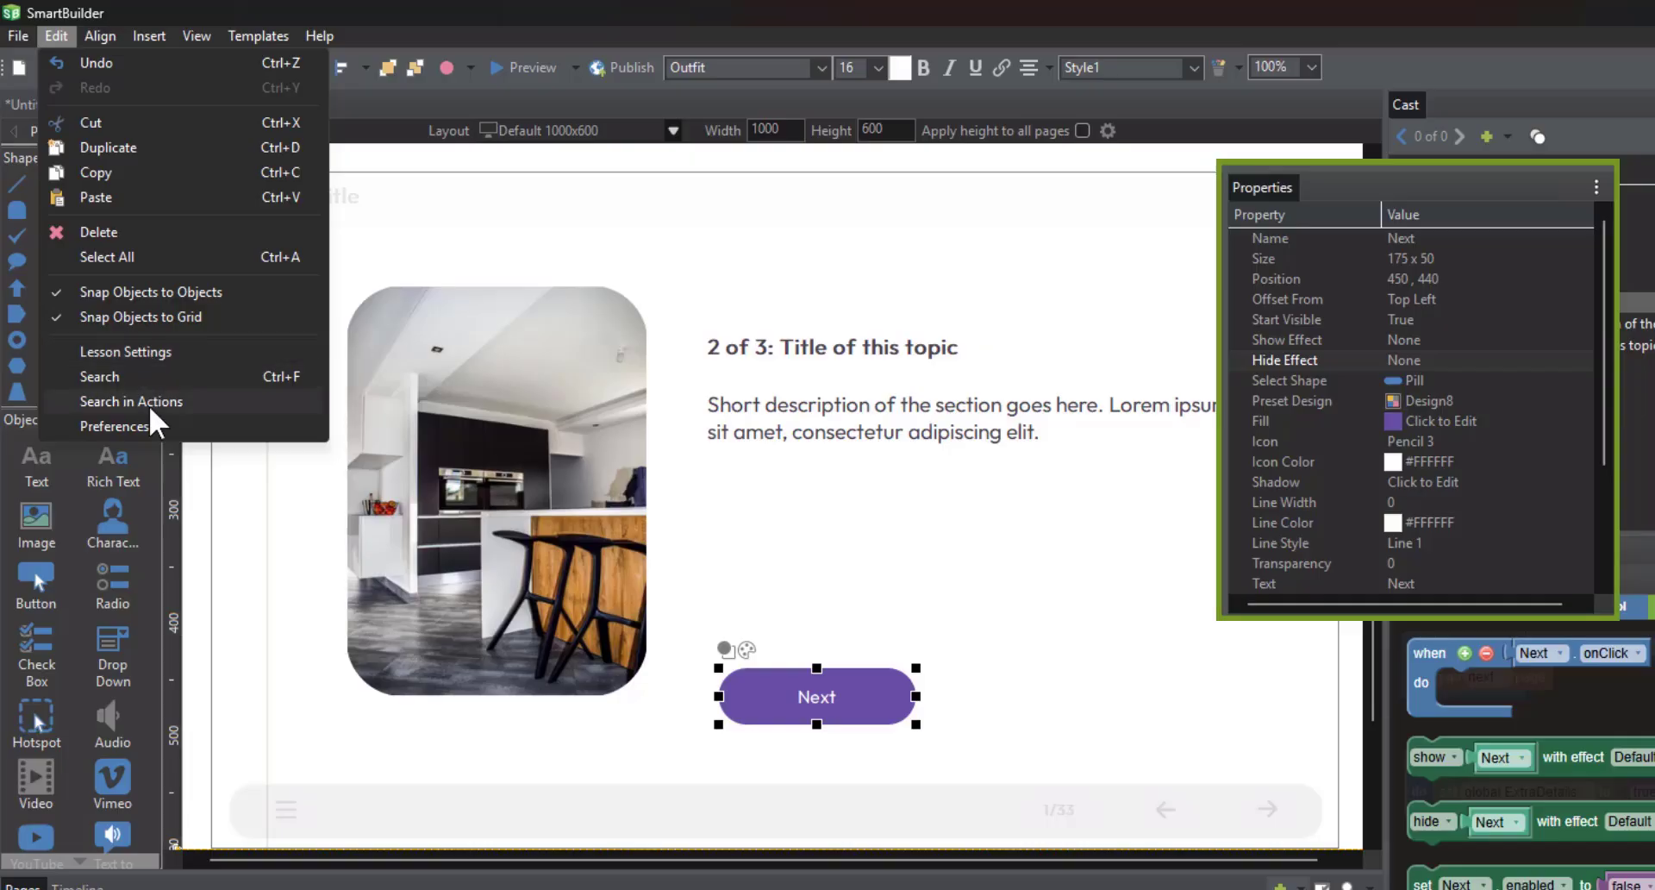
pyautogui.click(150, 425)
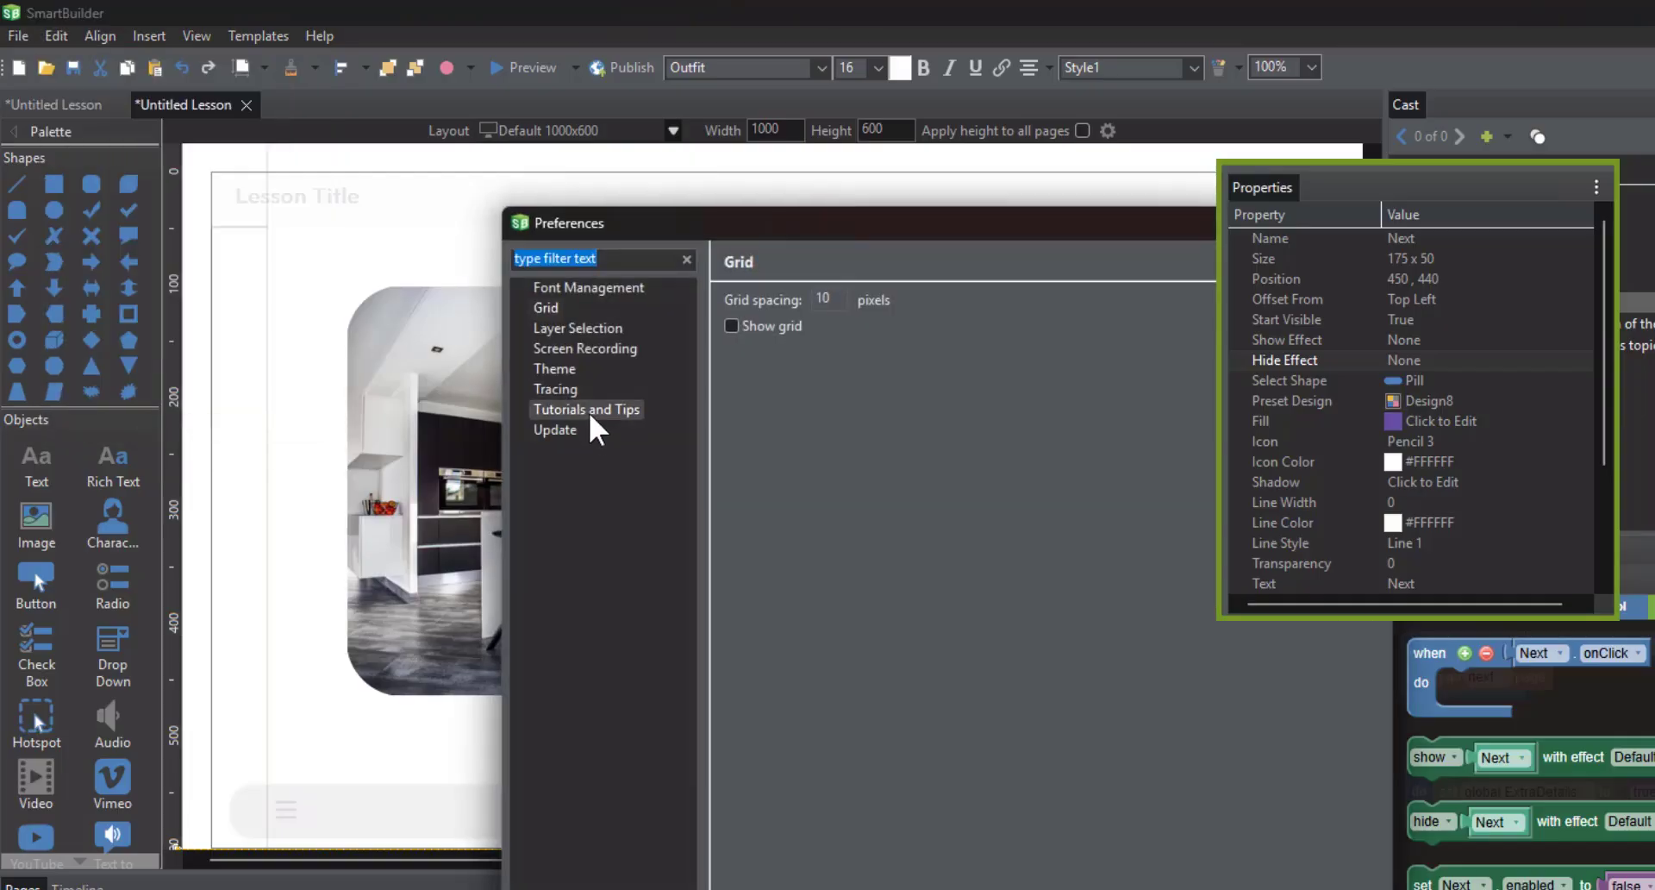
pyautogui.click(563, 308)
pyautogui.doubleClick(811, 298)
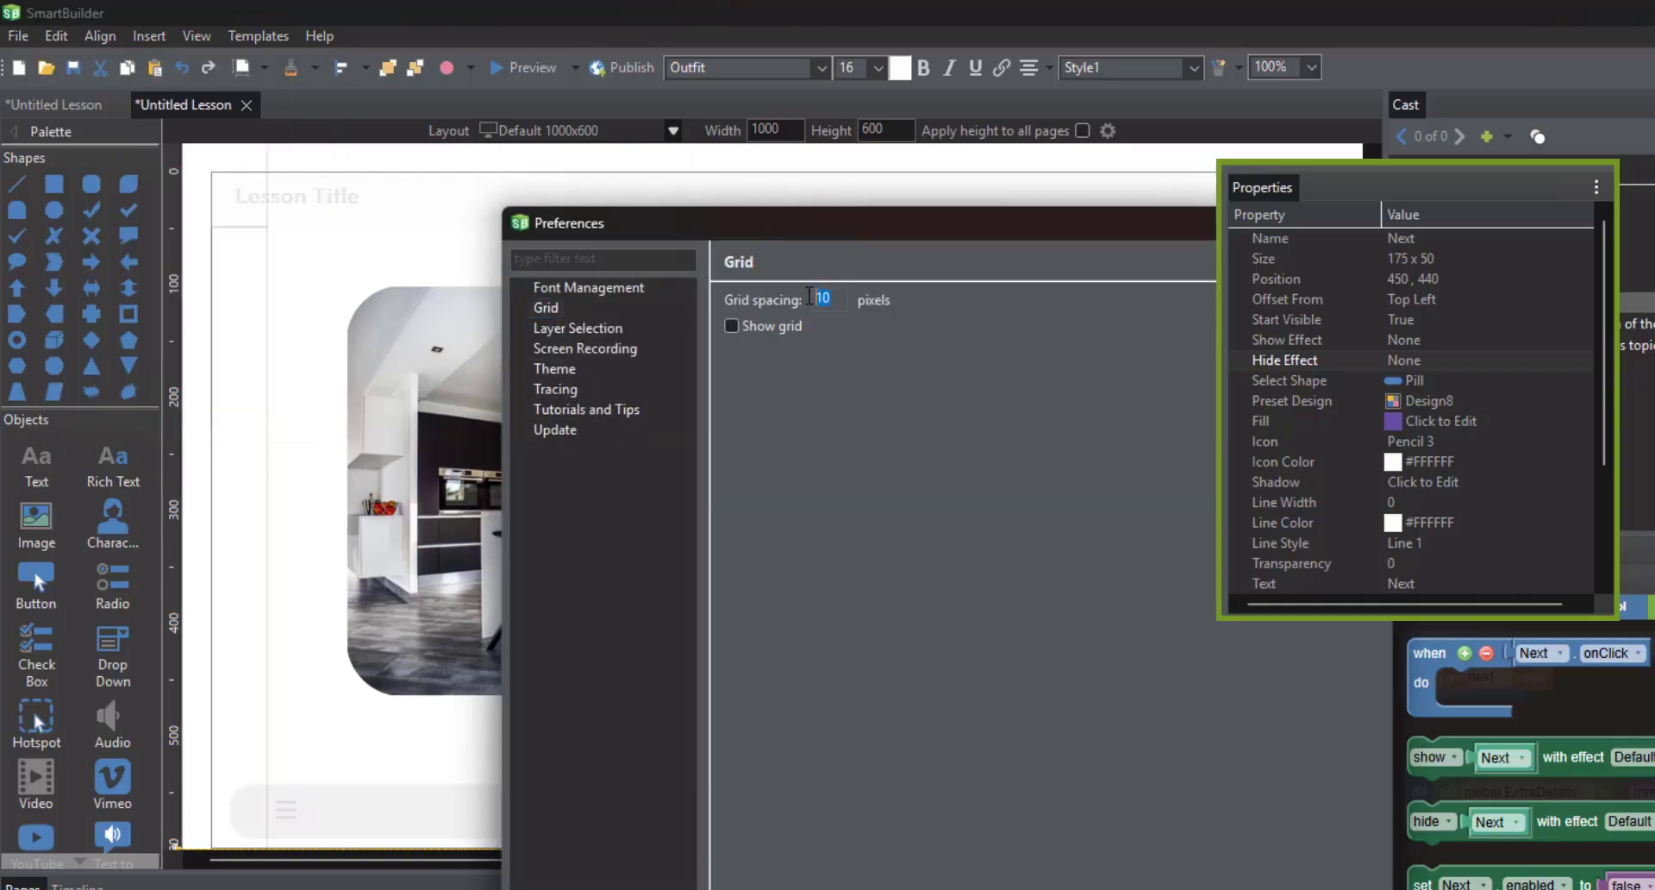
pyautogui.write('50')
pyautogui.click(788, 326)
pyautogui.press('Return')
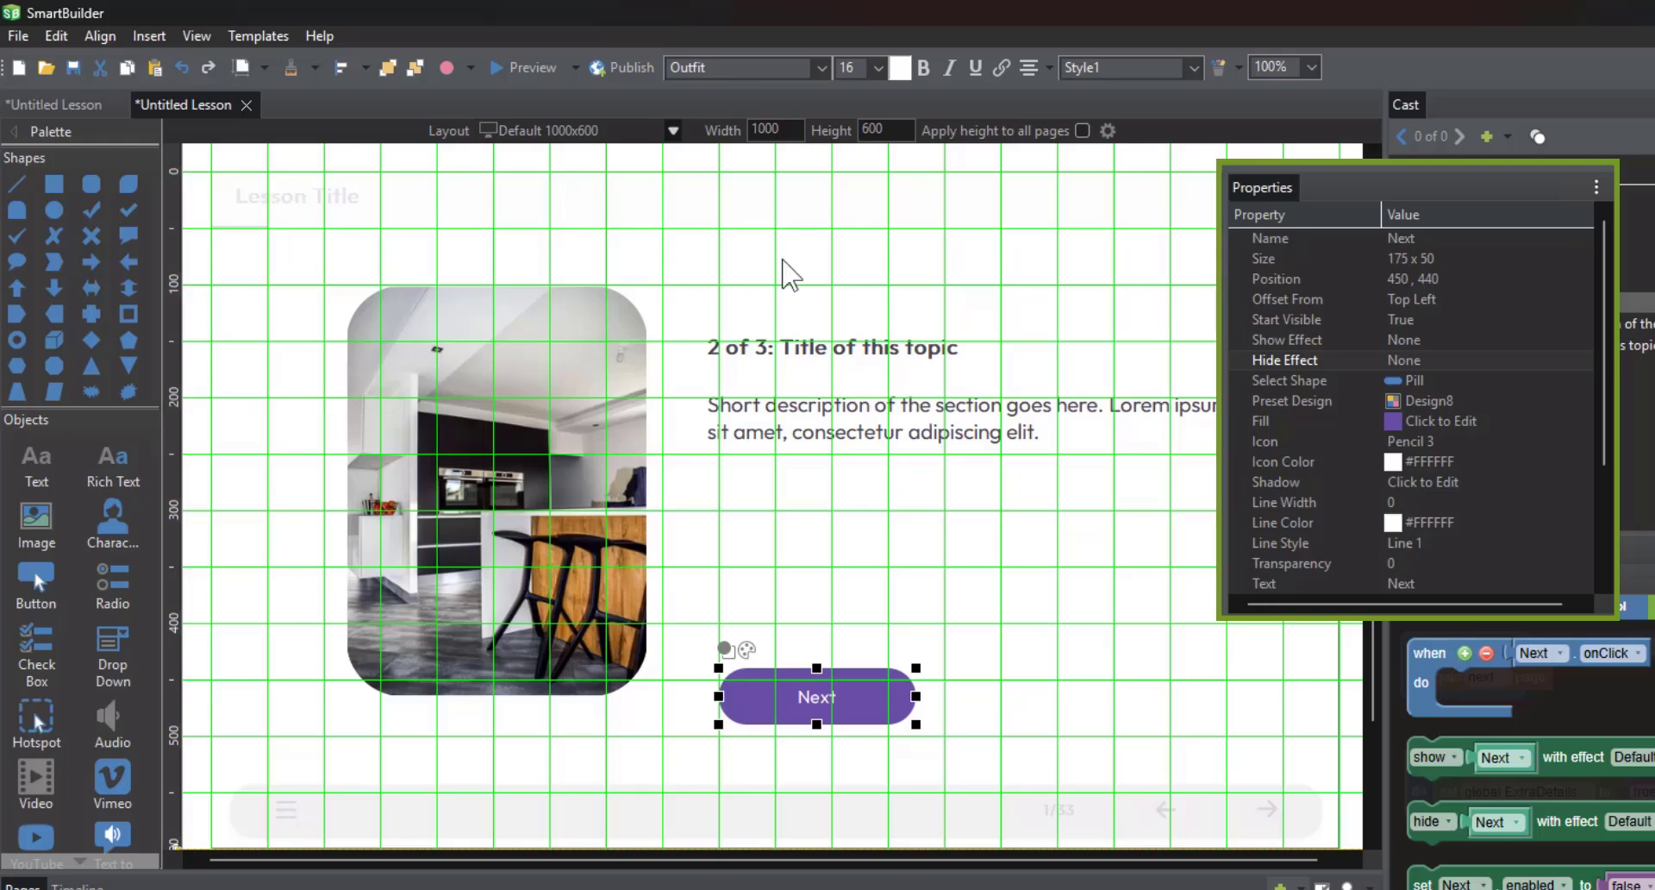
# Snap the Next button to the grid intersection at 500, 350 and nudge it right and left in 50-pixel grid steps
pyautogui.moveTo(781, 686); pyautogui.dragTo(827, 595)
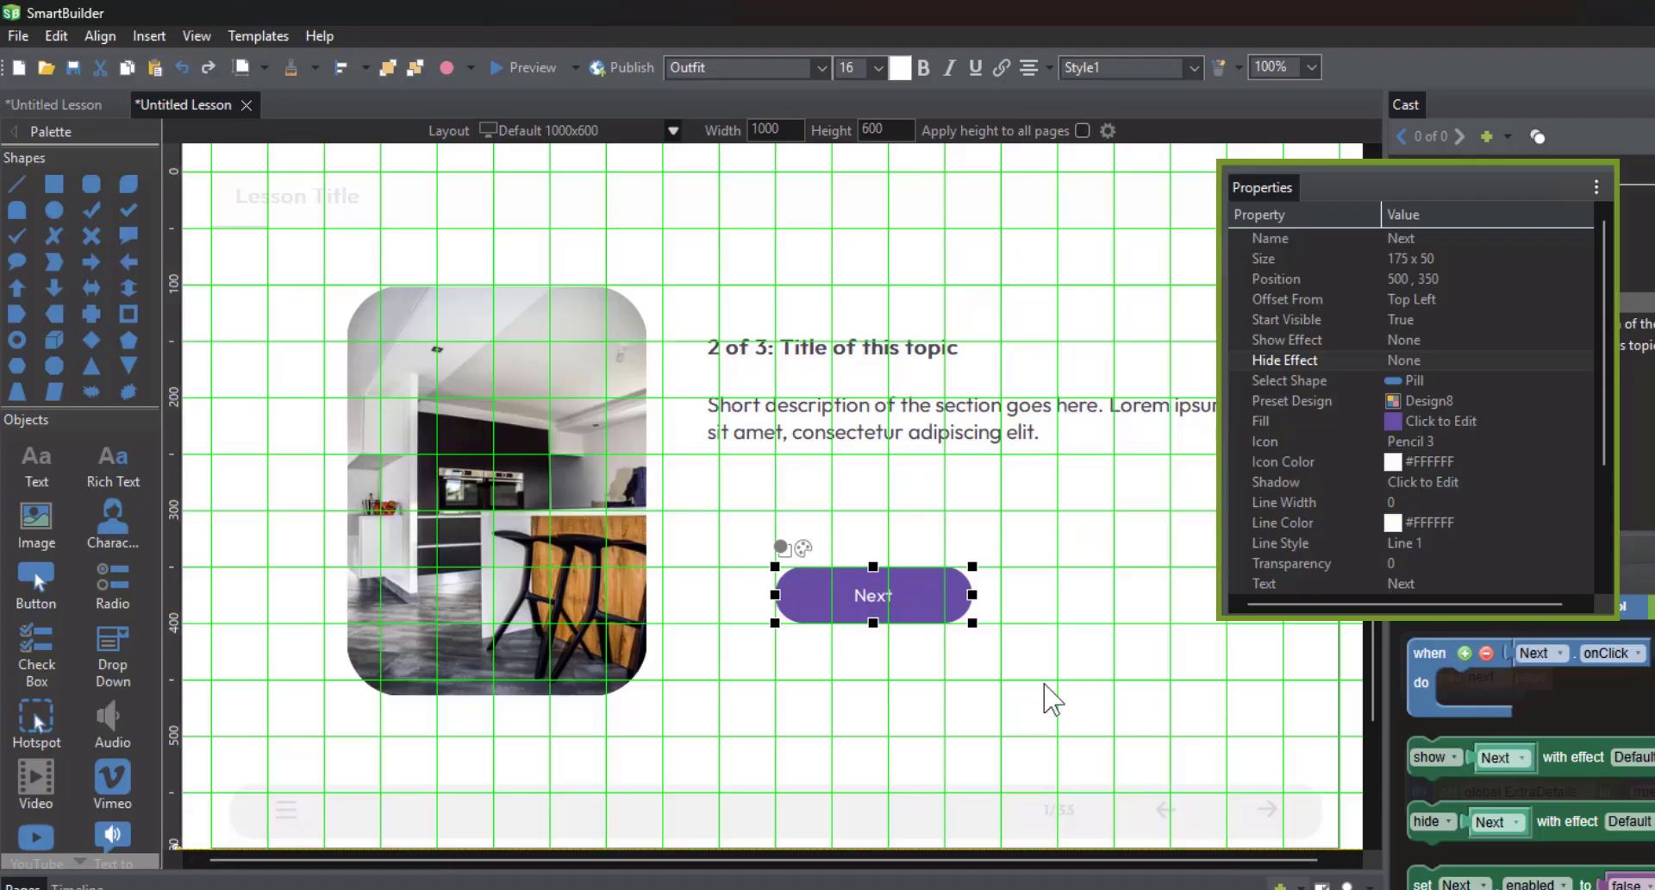
pyautogui.press('Right')
pyautogui.press('Right')
pyautogui.press('Right')
pyautogui.press('Right')
pyautogui.press('Right')
pyautogui.press('Left')
pyautogui.press('Left')
pyautogui.press('Left')
pyautogui.press('Left')
pyautogui.press('Left')
pyautogui.press('Left')
pyautogui.press('Left')
pyautogui.press('Right')
pyautogui.press('Right')
# Nudge the Next button right and down one pixel at a time to position 503, 357
pyautogui.hotkey('ctrl', 'Right')
pyautogui.hotkey('ctrl', 'Right')
pyautogui.hotkey('ctrl', 'Down')
pyautogui.hotkey('ctrl', 'Down')
pyautogui.hotkey('ctrl', 'Down')
pyautogui.hotkey('ctrl', 'Down')
pyautogui.hotkey('ctrl', 'Down')
pyautogui.hotkey('ctrl', 'Down')
pyautogui.hotkey('ctrl', 'Down')
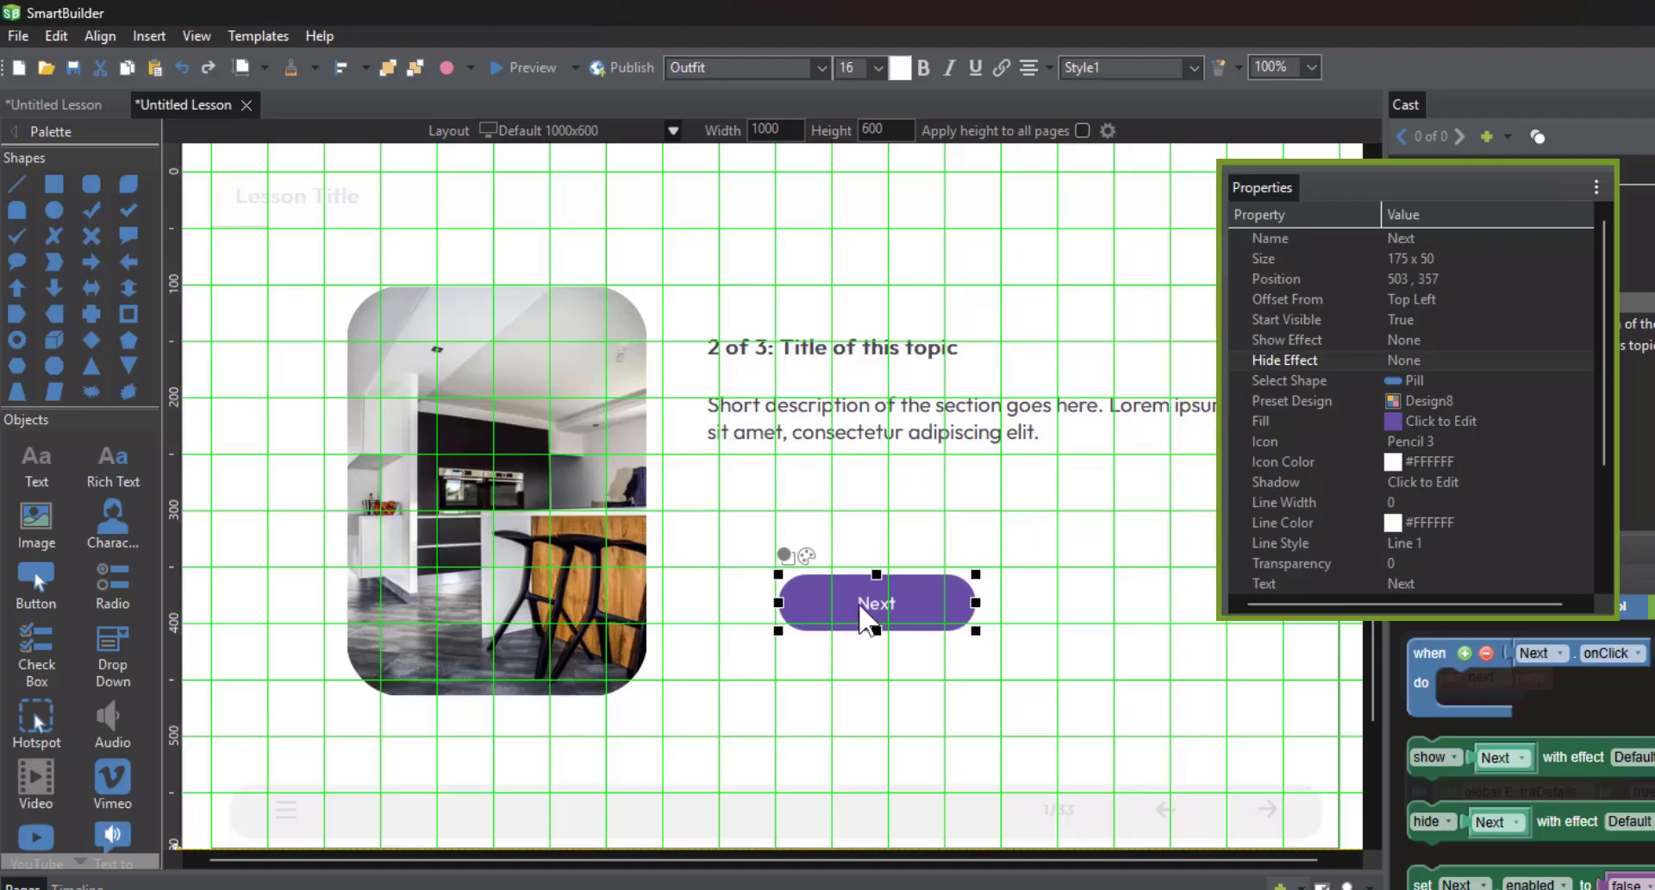
# Hide the grid and set the grid spacing to 20 pixels
pyautogui.click(56, 36)
pyautogui.click(95, 435)
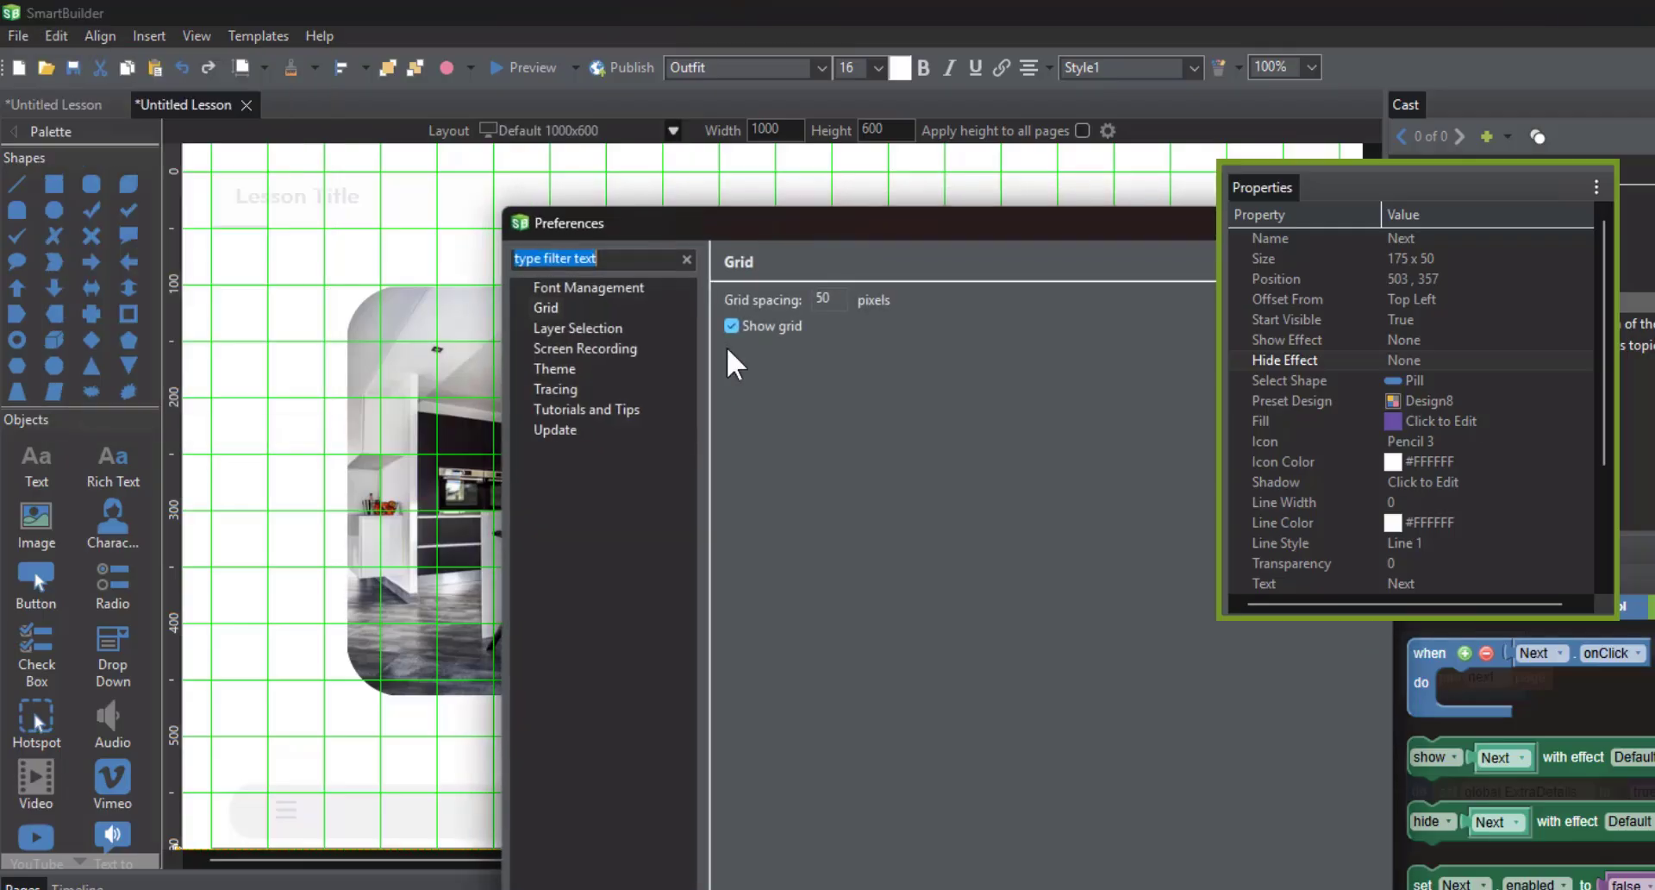
pyautogui.click(767, 319)
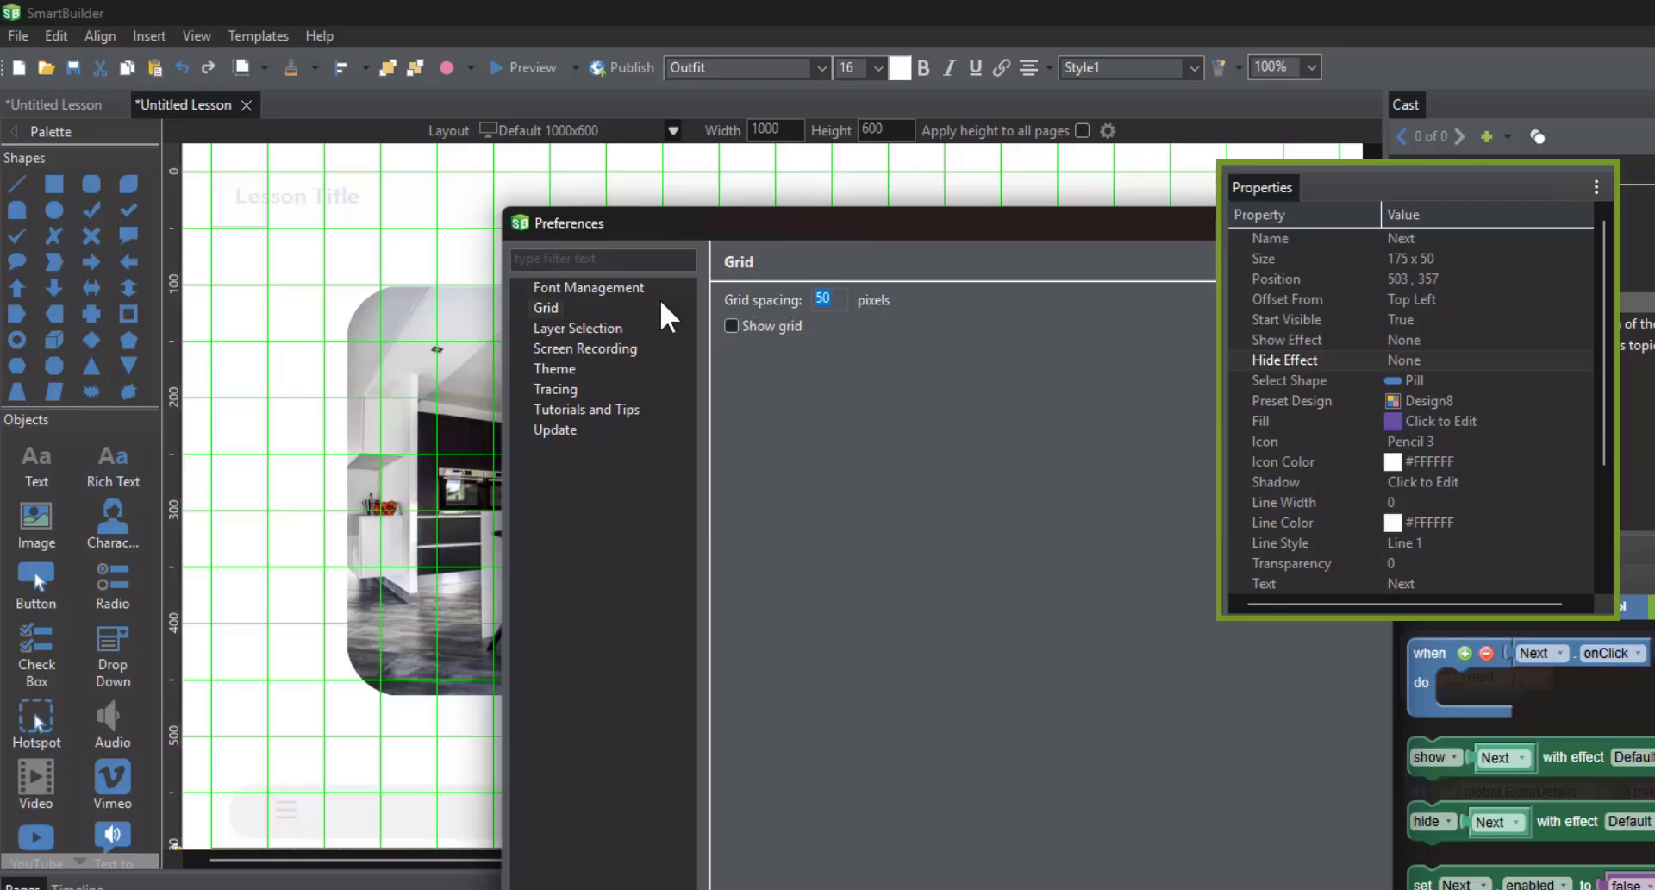
pyautogui.write('20')
pyautogui.press('Return')
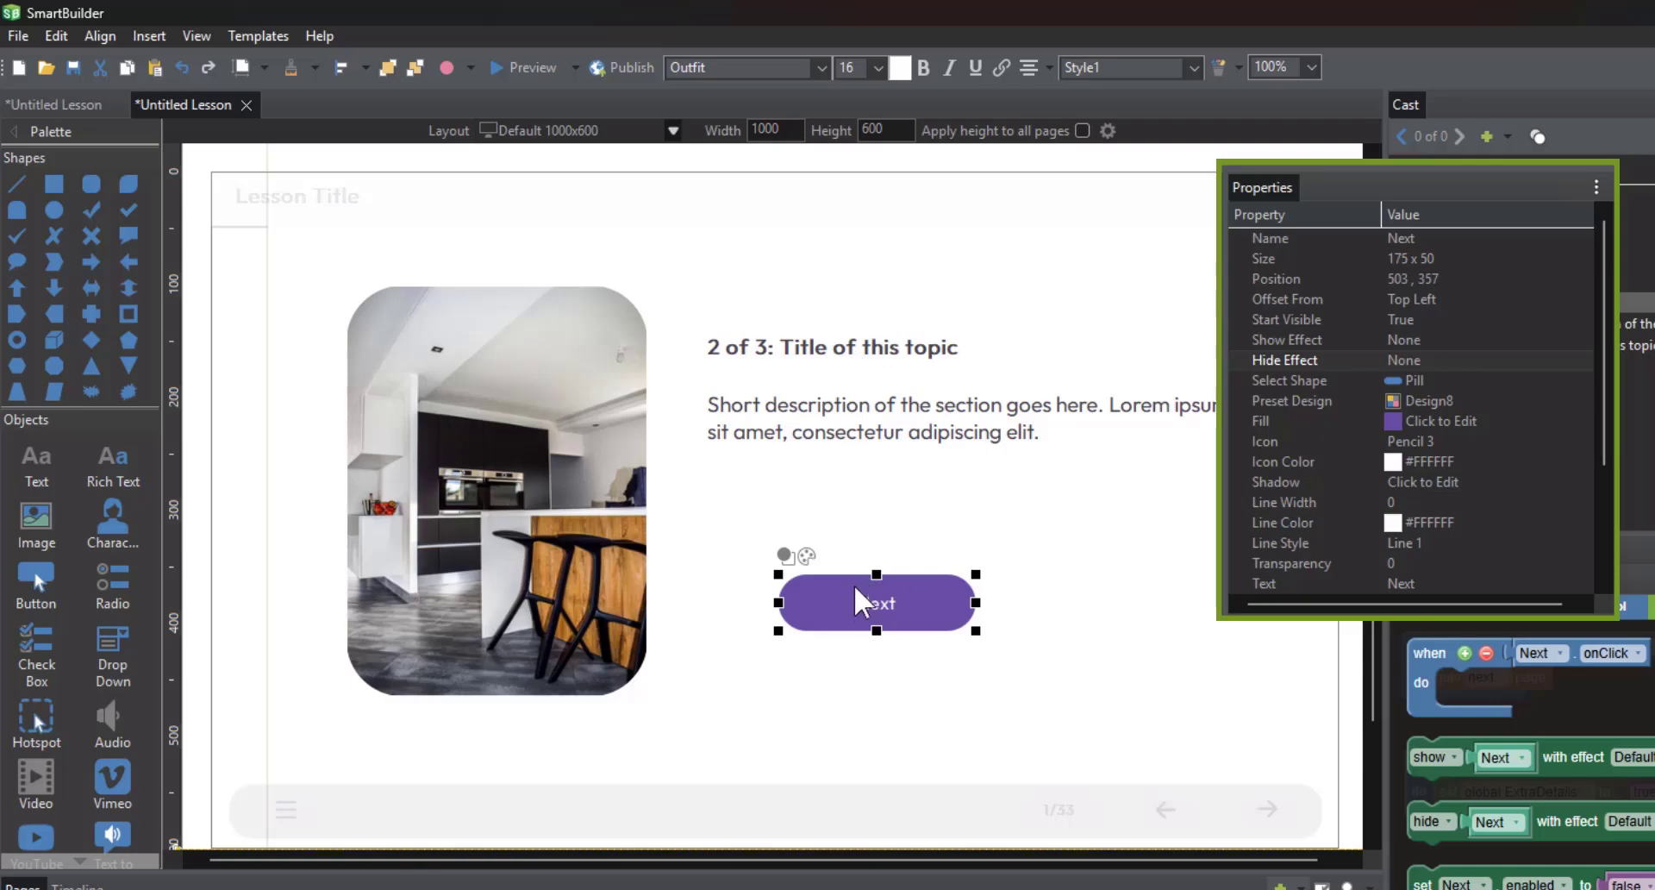
# Nudge the Next button left along the 20-pixel grid until its position is 440, 357
pyautogui.press('Left')
pyautogui.press('Left')
pyautogui.press('Left')
pyautogui.press('Left')
pyautogui.press('Left')
pyautogui.press('Left')
pyautogui.press('Left')
pyautogui.press('Left')
pyautogui.press('Left')
pyautogui.press('Left')
pyautogui.press('Left')
pyautogui.press('Left')
pyautogui.press('Left')
pyautogui.press('Left')
pyautogui.press('Left')
pyautogui.press('Left')
pyautogui.press('Left')
pyautogui.press('Left')
pyautogui.press('Left')
pyautogui.press('Left')
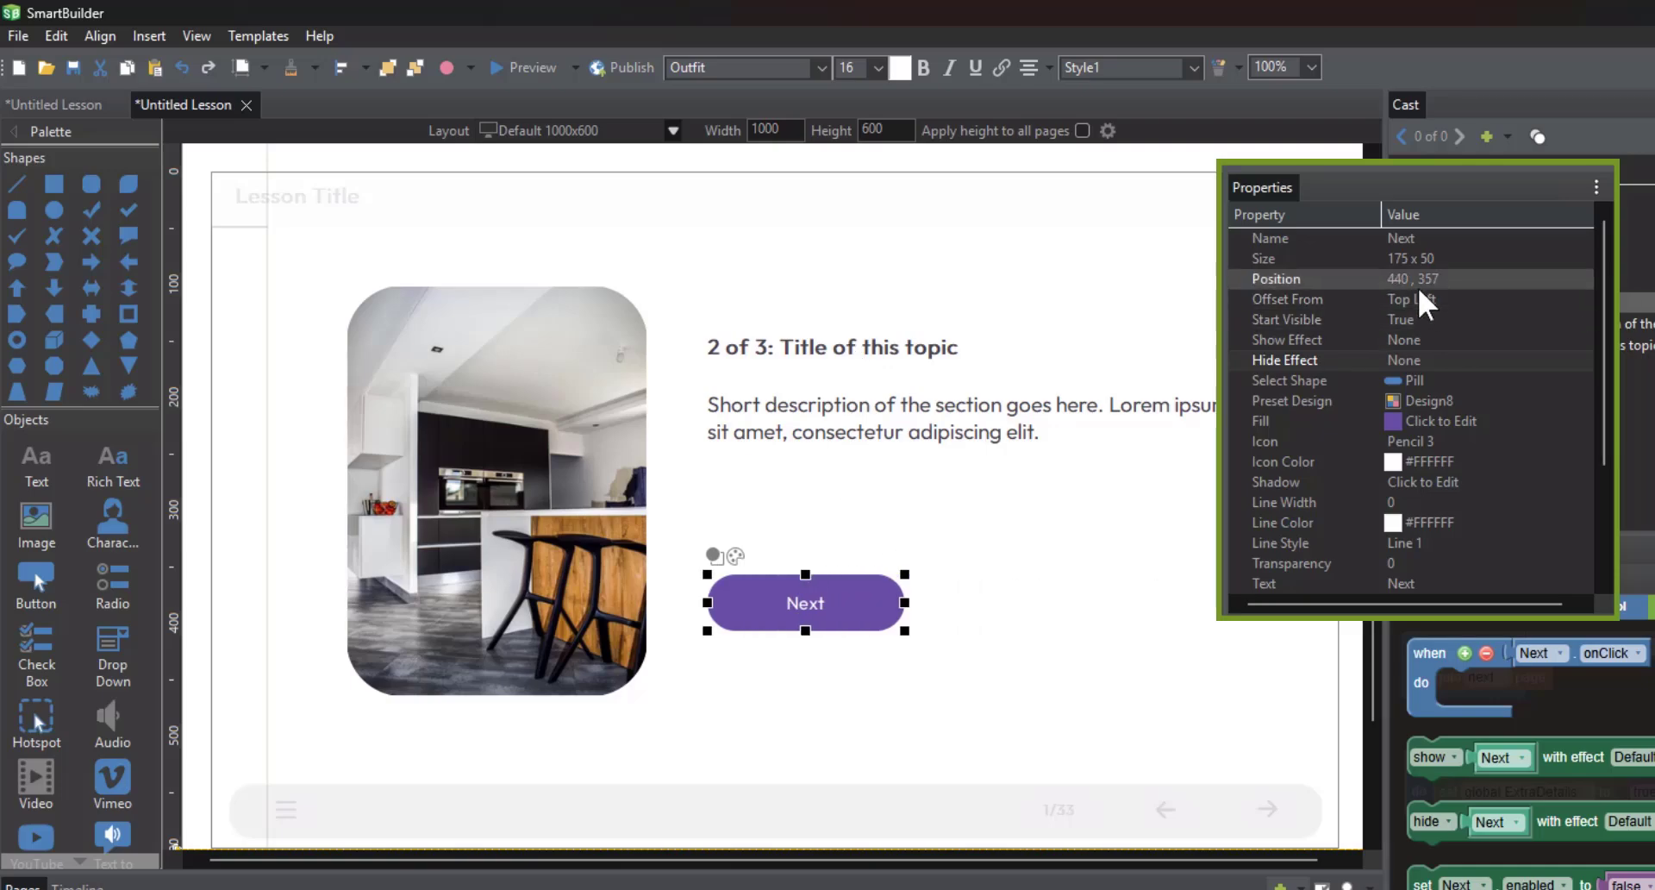
# Nudge the Next button right and down along the grid to position 540, 380
pyautogui.hotkey('shift', 'Right')
pyautogui.hotkey('shift', 'Right')
pyautogui.hotkey('shift', 'Right')
pyautogui.hotkey('shift', 'Right')
pyautogui.hotkey('shift', 'Right')
pyautogui.hotkey('shift', 'Right')
pyautogui.hotkey('shift', 'Right')
pyautogui.hotkey('shift', 'Right')
pyautogui.hotkey('shift', 'Right')
pyautogui.hotkey('shift', 'Right')
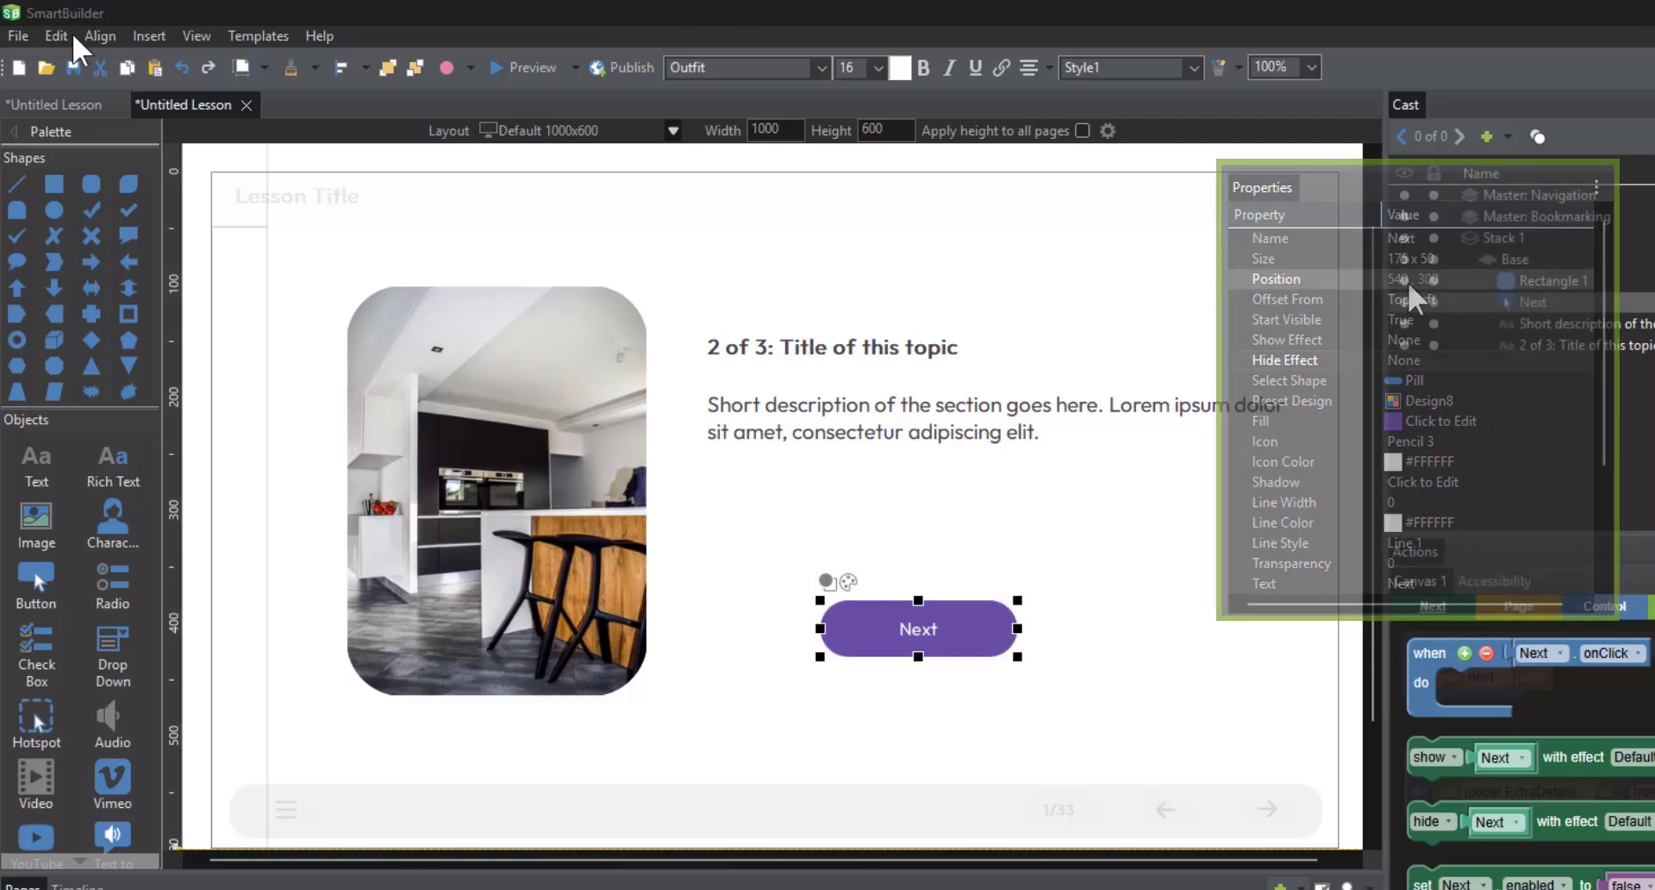
# Check the object and grid snapping options, move the Next button up under the description's left edge, and enlarge it
pyautogui.click(56, 35)
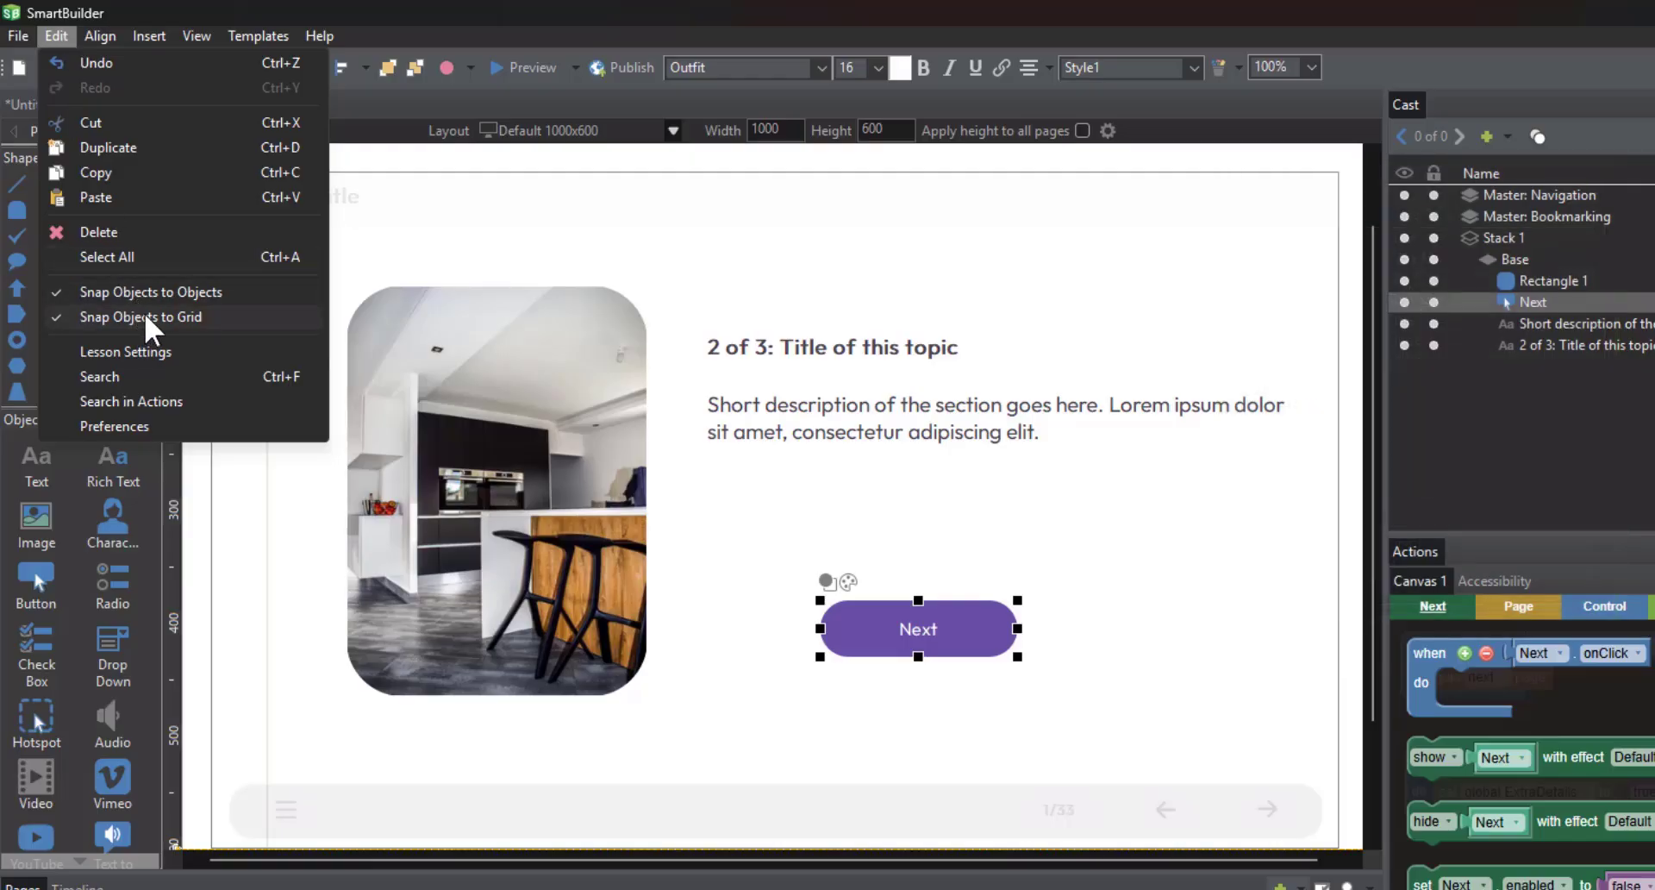
pyautogui.moveTo(914, 660); pyautogui.dragTo(827, 556)
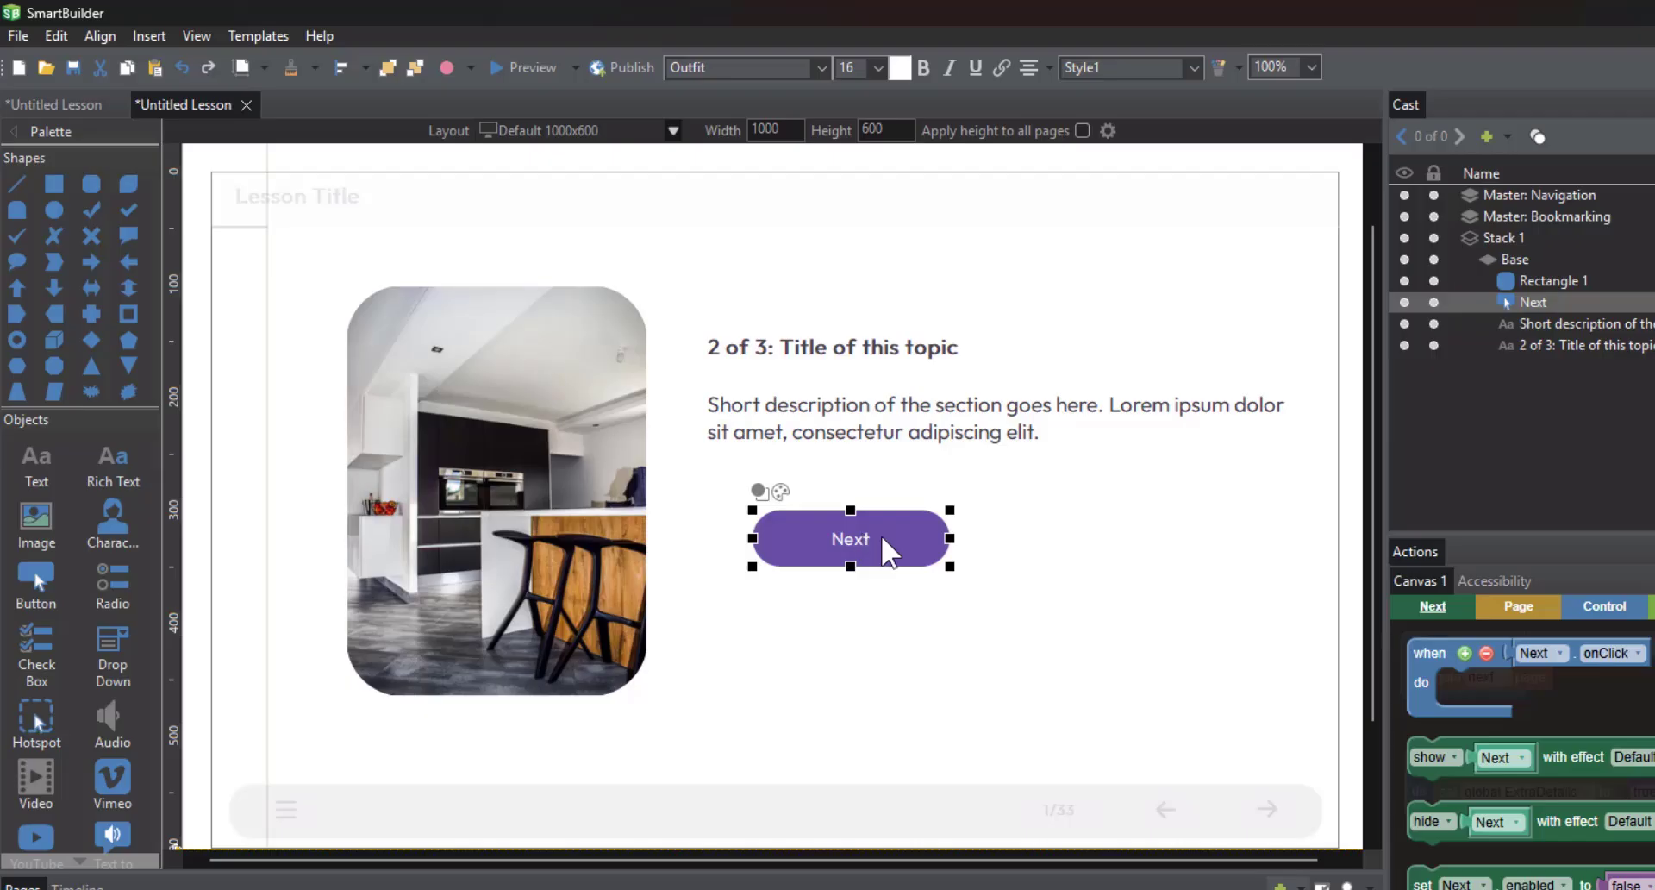
pyautogui.moveTo(881, 535); pyautogui.dragTo(829, 520)
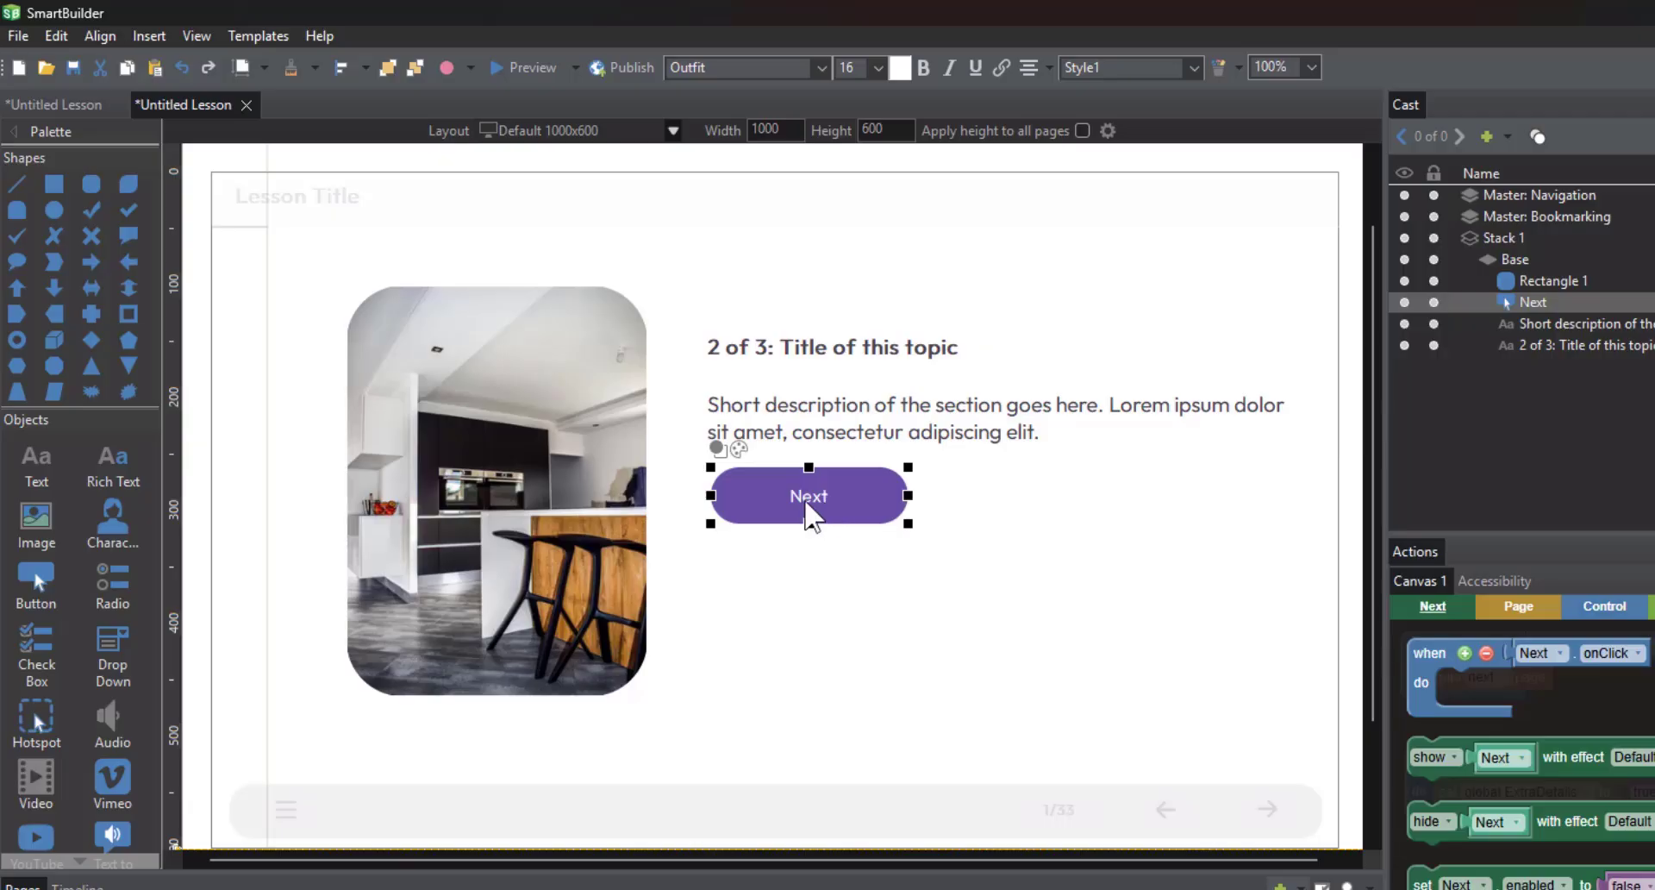
pyautogui.moveTo(912, 528); pyautogui.dragTo(1012, 600)
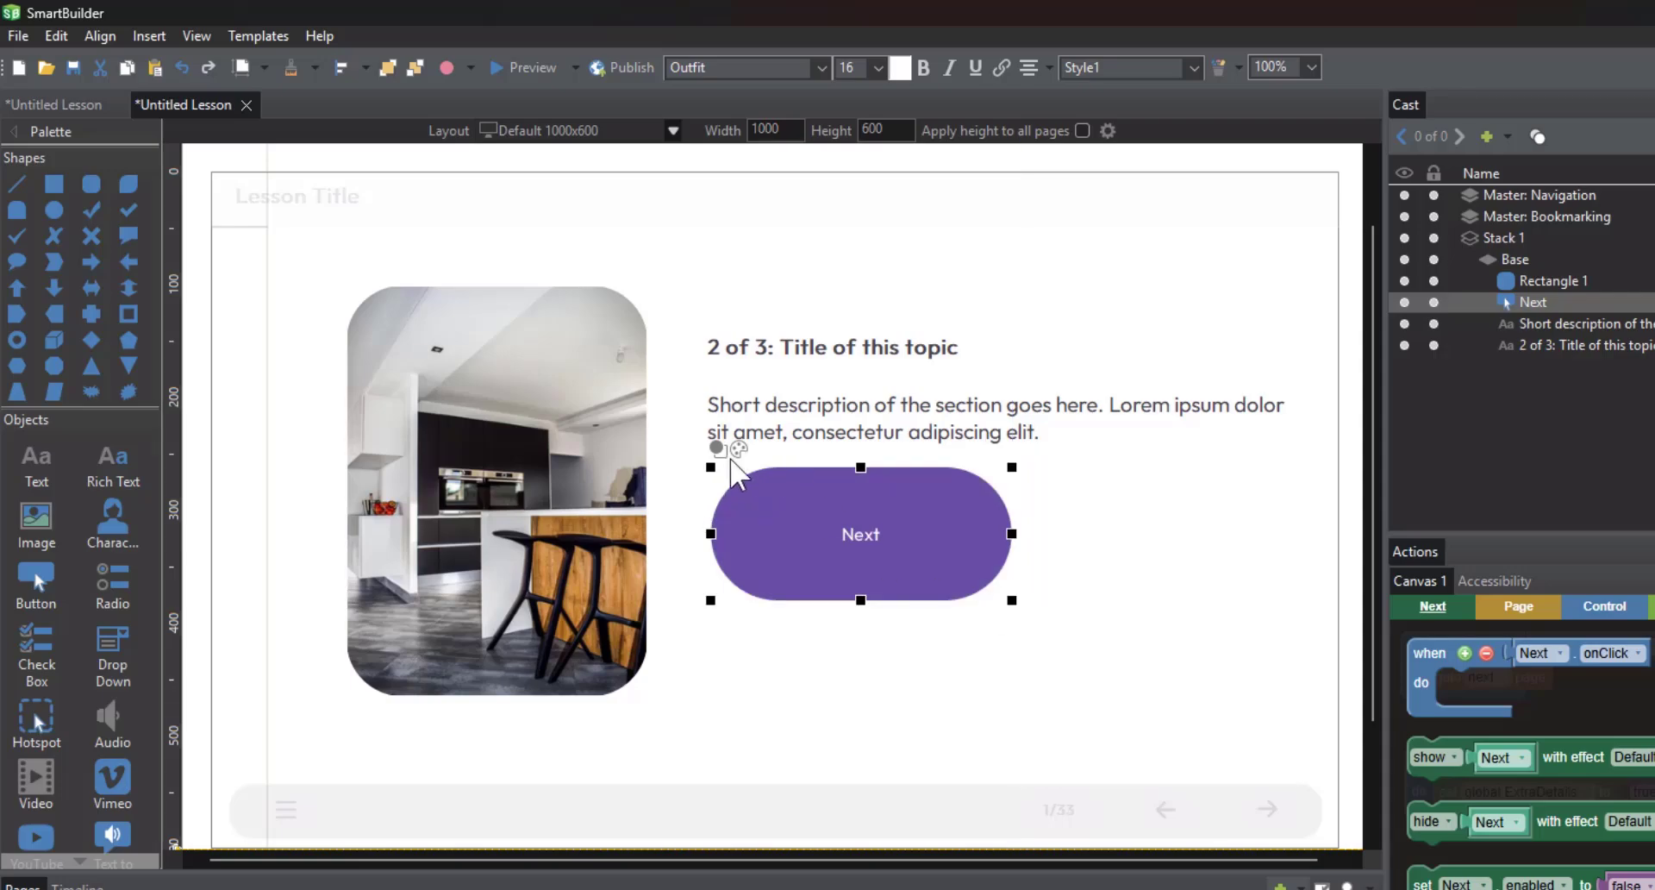
pyautogui.moveTo(860, 468)
pyautogui.mouseDown()
pyautogui.moveTo(877, 263)
pyautogui.moveTo(869, 484)
pyautogui.mouseUp()
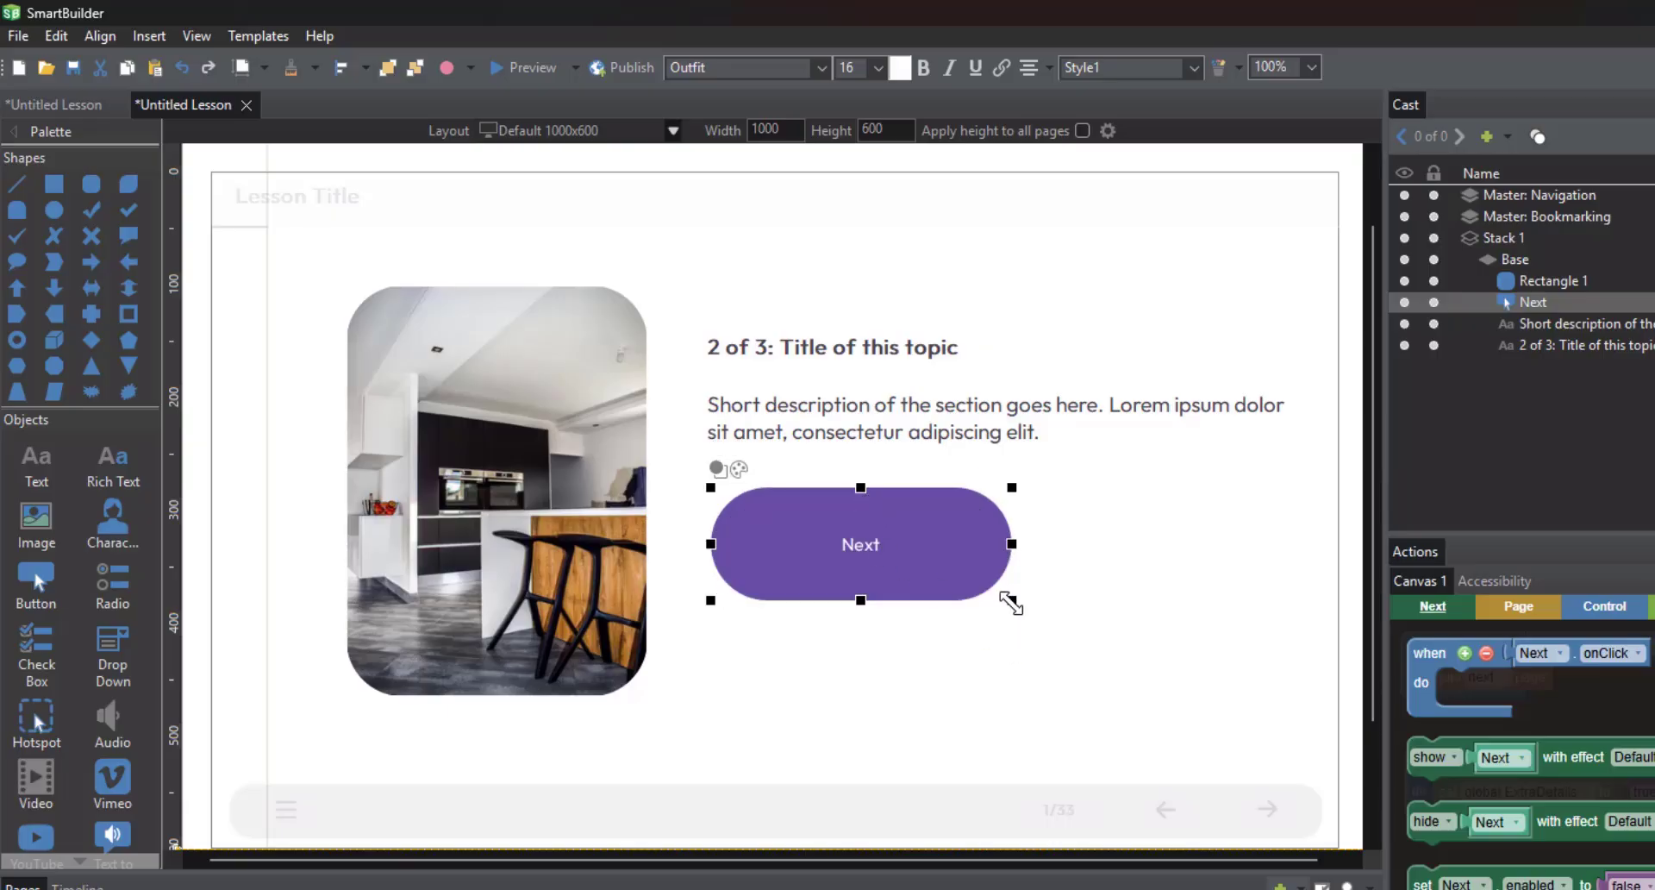
pyautogui.moveTo(1011, 600); pyautogui.dragTo(1078, 674)
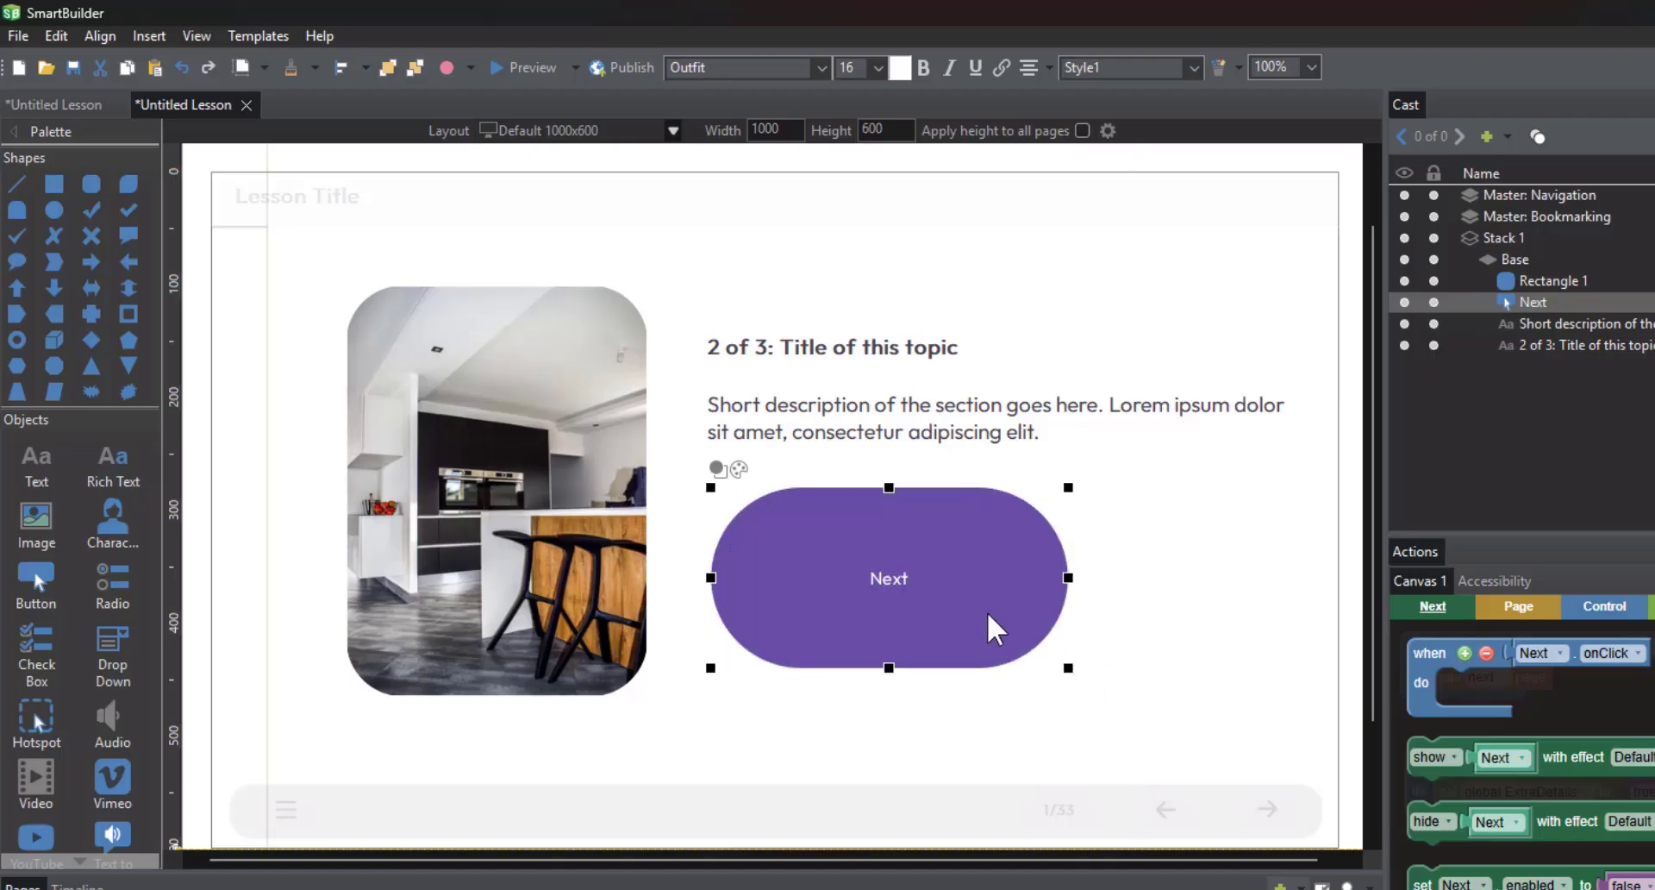
pyautogui.hotkey('ctrl', 'z')
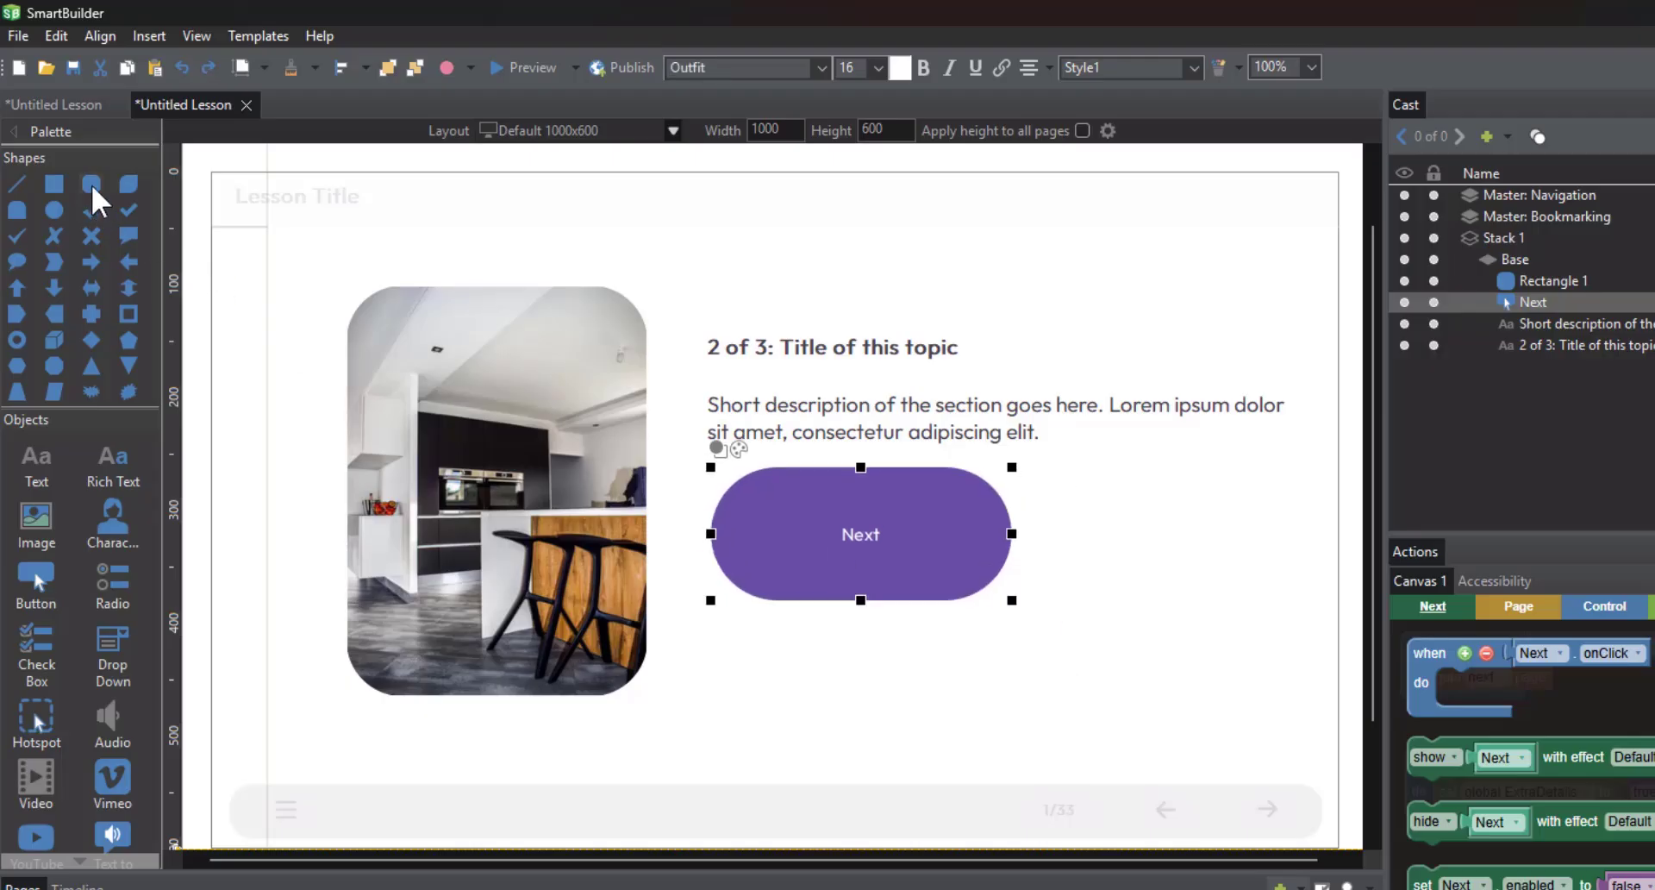
# Draw a rectangle below the Next button, enlarge it, and set its upper edge flush with the button's lower edge
pyautogui.click(53, 183)
pyautogui.moveTo(729, 639); pyautogui.dragTo(1012, 785)
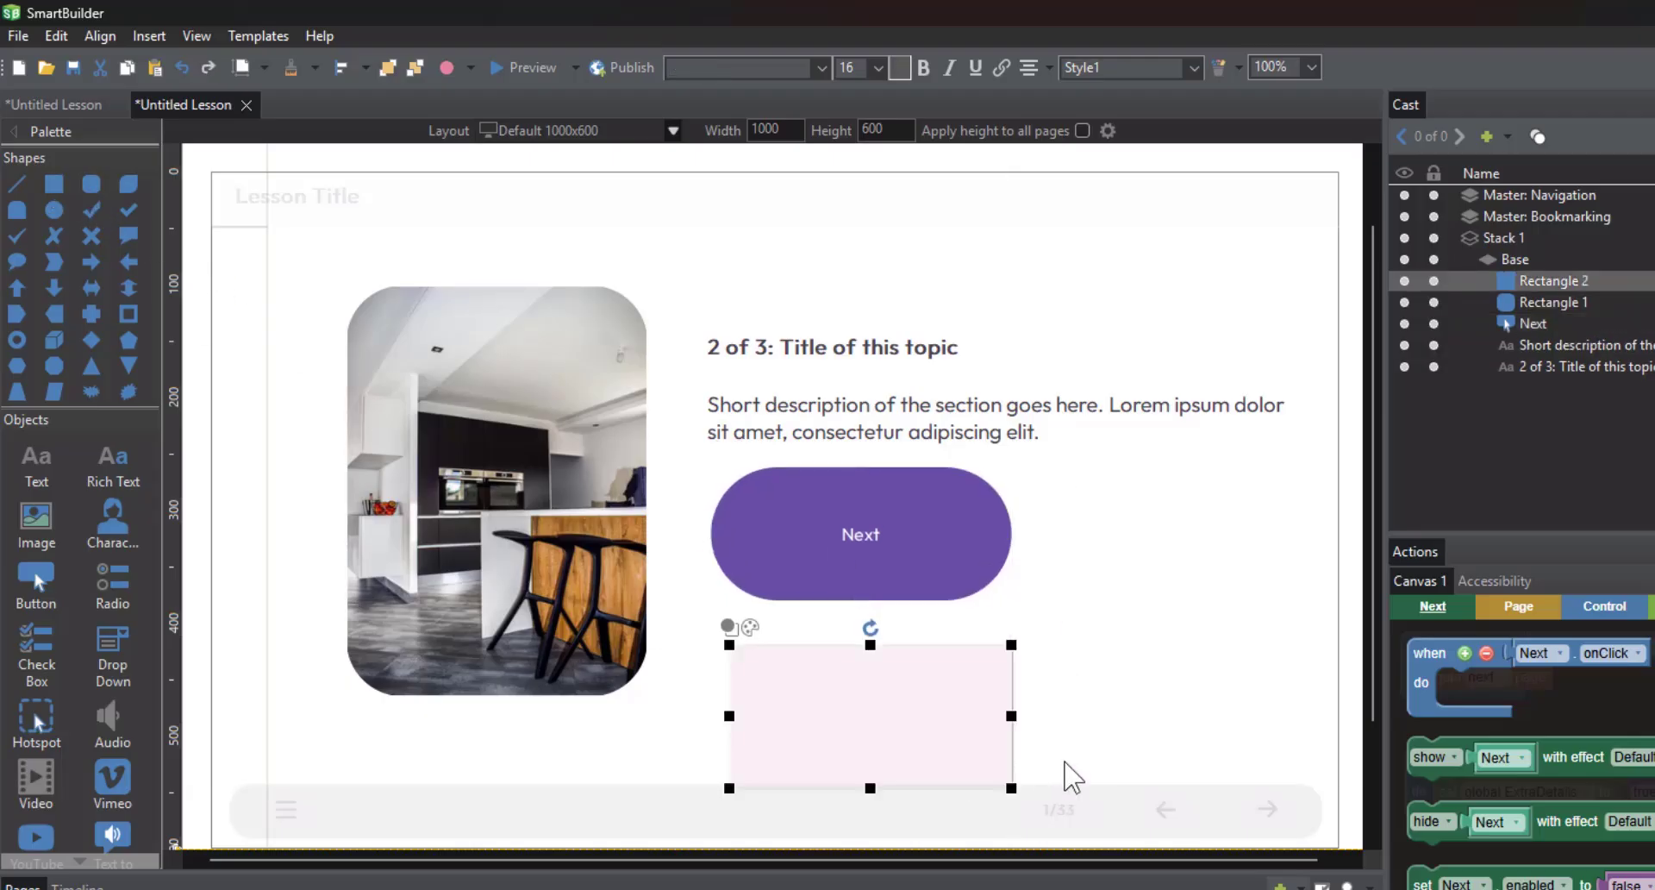
pyautogui.moveTo(957, 739)
pyautogui.mouseDown()
pyautogui.moveTo(1005, 698)
pyautogui.moveTo(931, 669)
pyautogui.moveTo(1014, 727)
pyautogui.moveTo(990, 694)
pyautogui.moveTo(1061, 717)
pyautogui.moveTo(980, 672)
pyautogui.moveTo(1083, 805)
pyautogui.moveTo(1153, 824)
pyautogui.moveTo(1229, 797)
pyautogui.moveTo(1150, 793)
pyautogui.moveTo(1190, 784)
pyautogui.moveTo(1101, 740)
pyautogui.moveTo(1072, 691)
pyautogui.moveTo(1107, 765)
pyautogui.moveTo(1178, 828)
pyautogui.moveTo(1112, 748)
pyautogui.moveTo(1174, 760)
pyautogui.mouseUp()
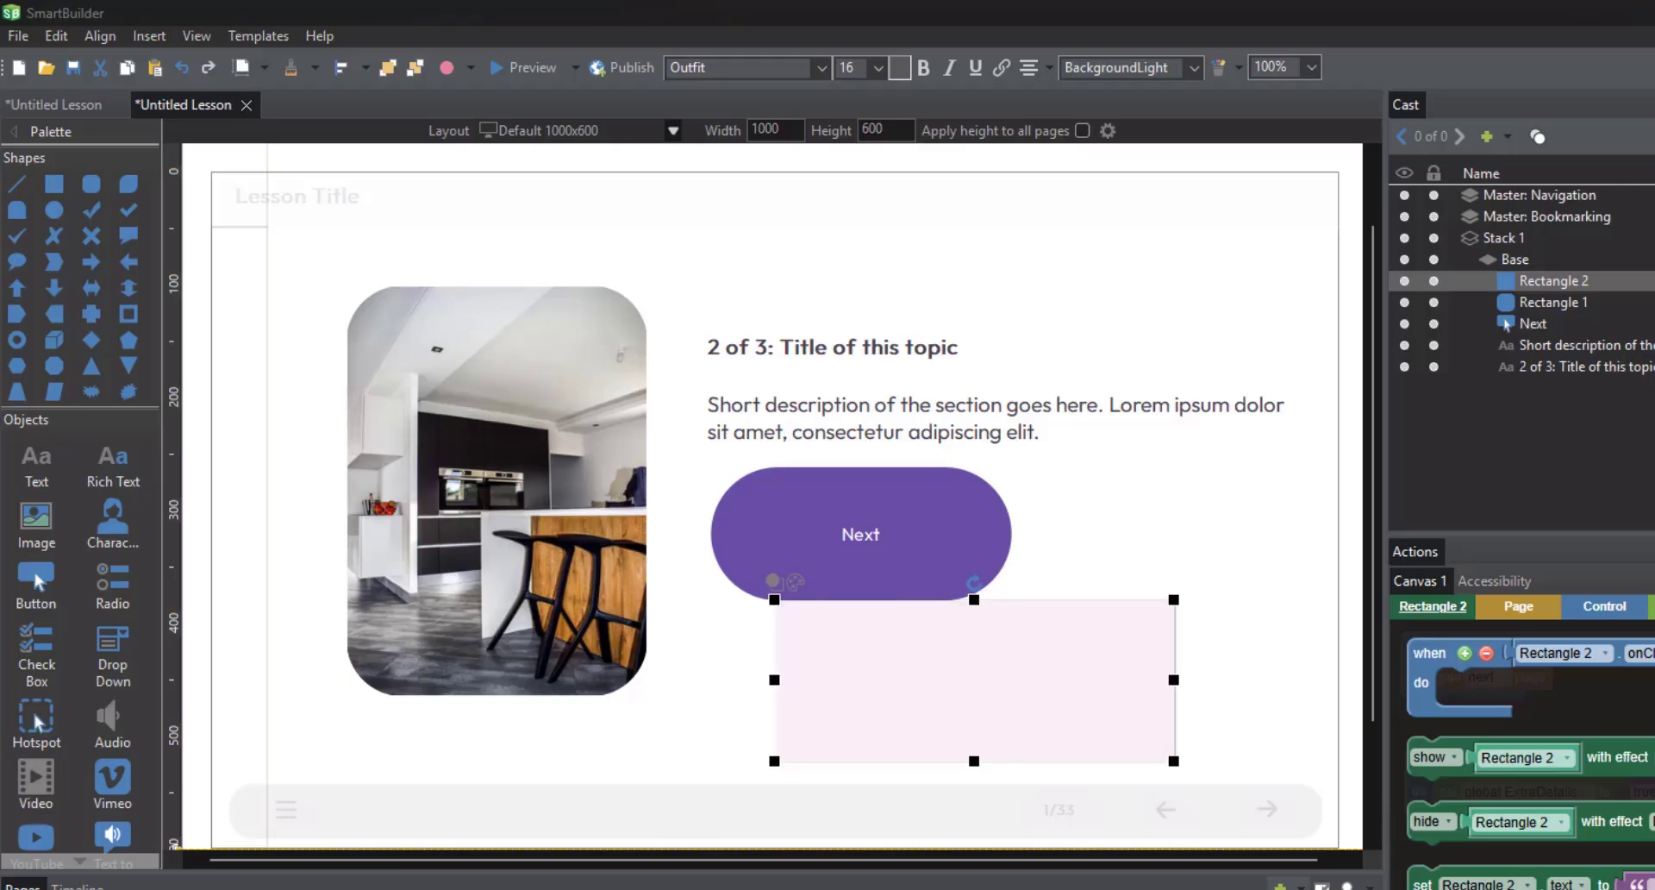
# Go to the Large popups page and hide Popup Layer 1 in the editing view
pyautogui.click(937, 783)
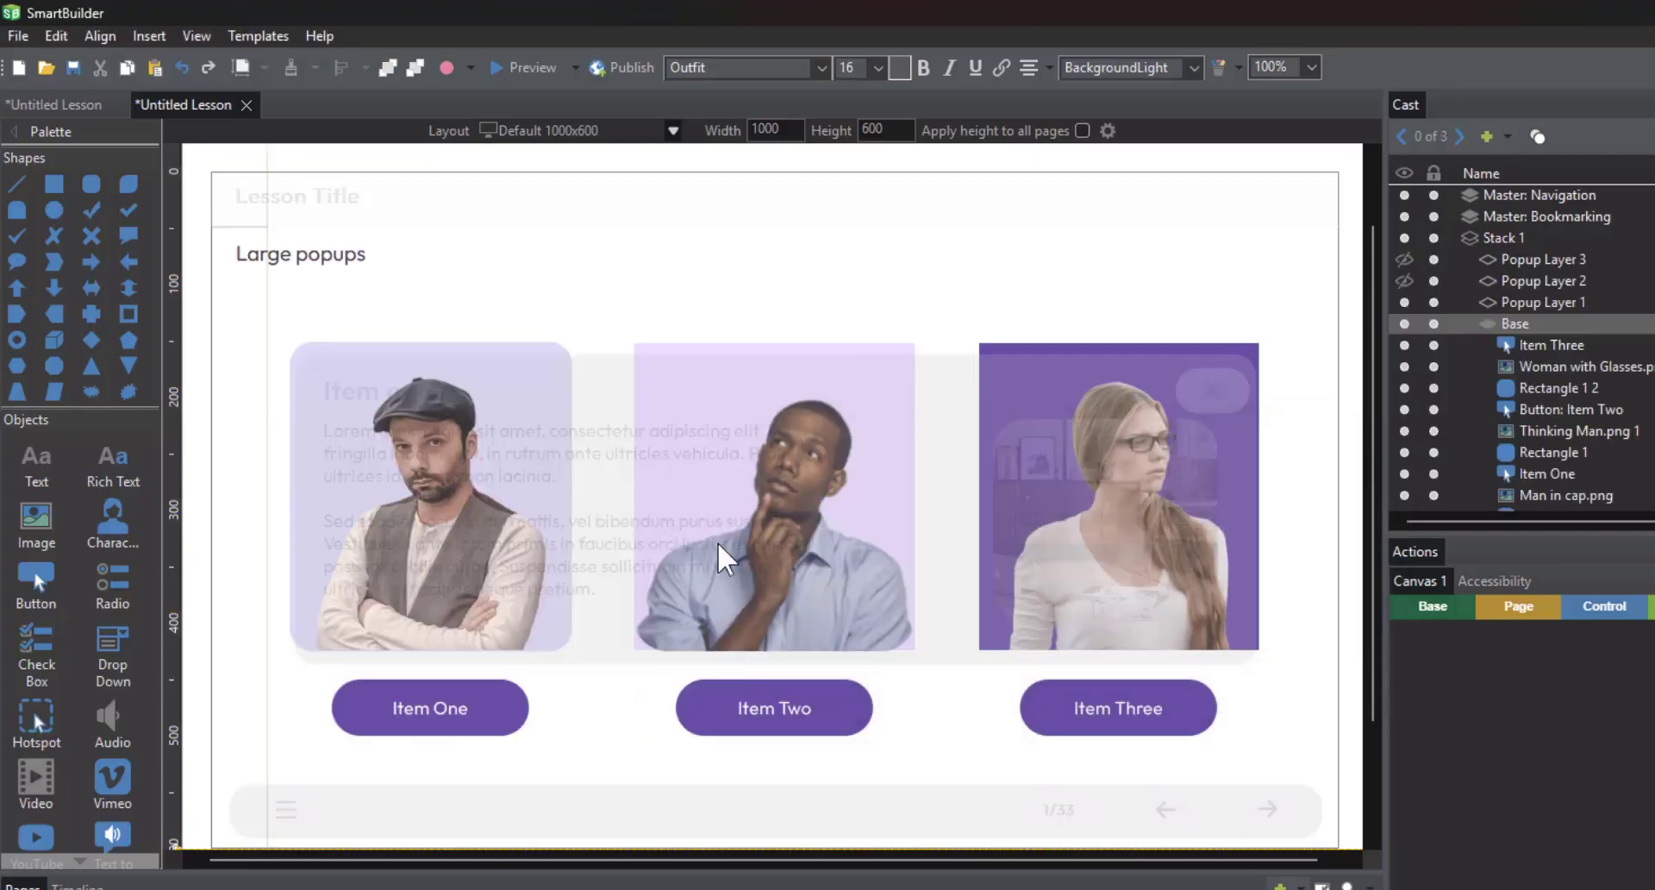
pyautogui.click(1405, 304)
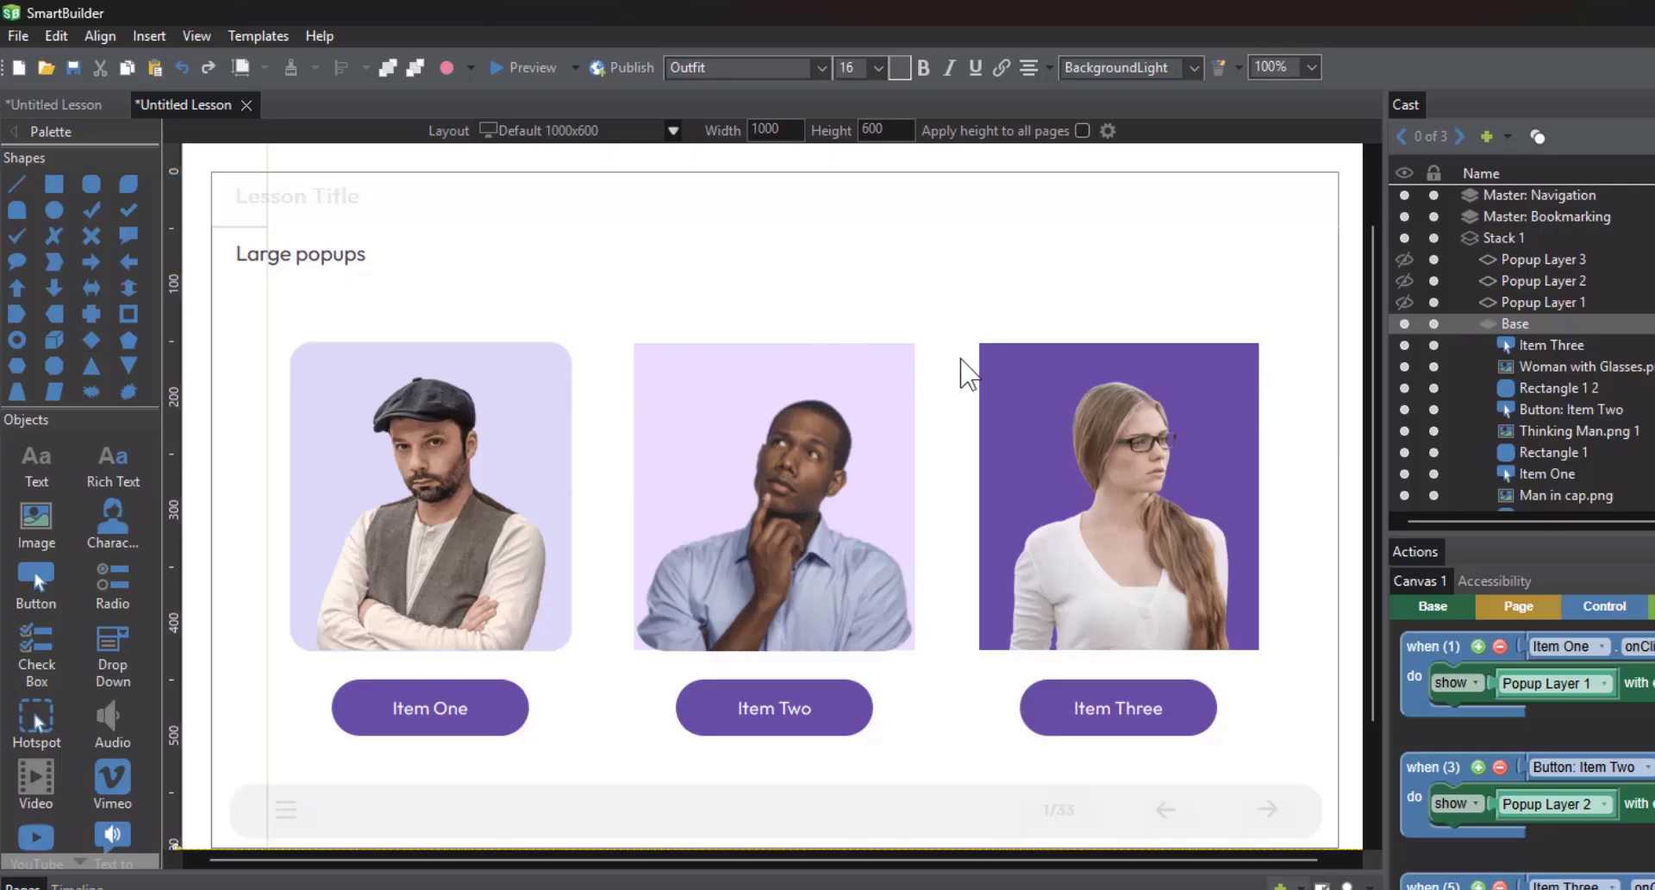
pyautogui.click(565, 420)
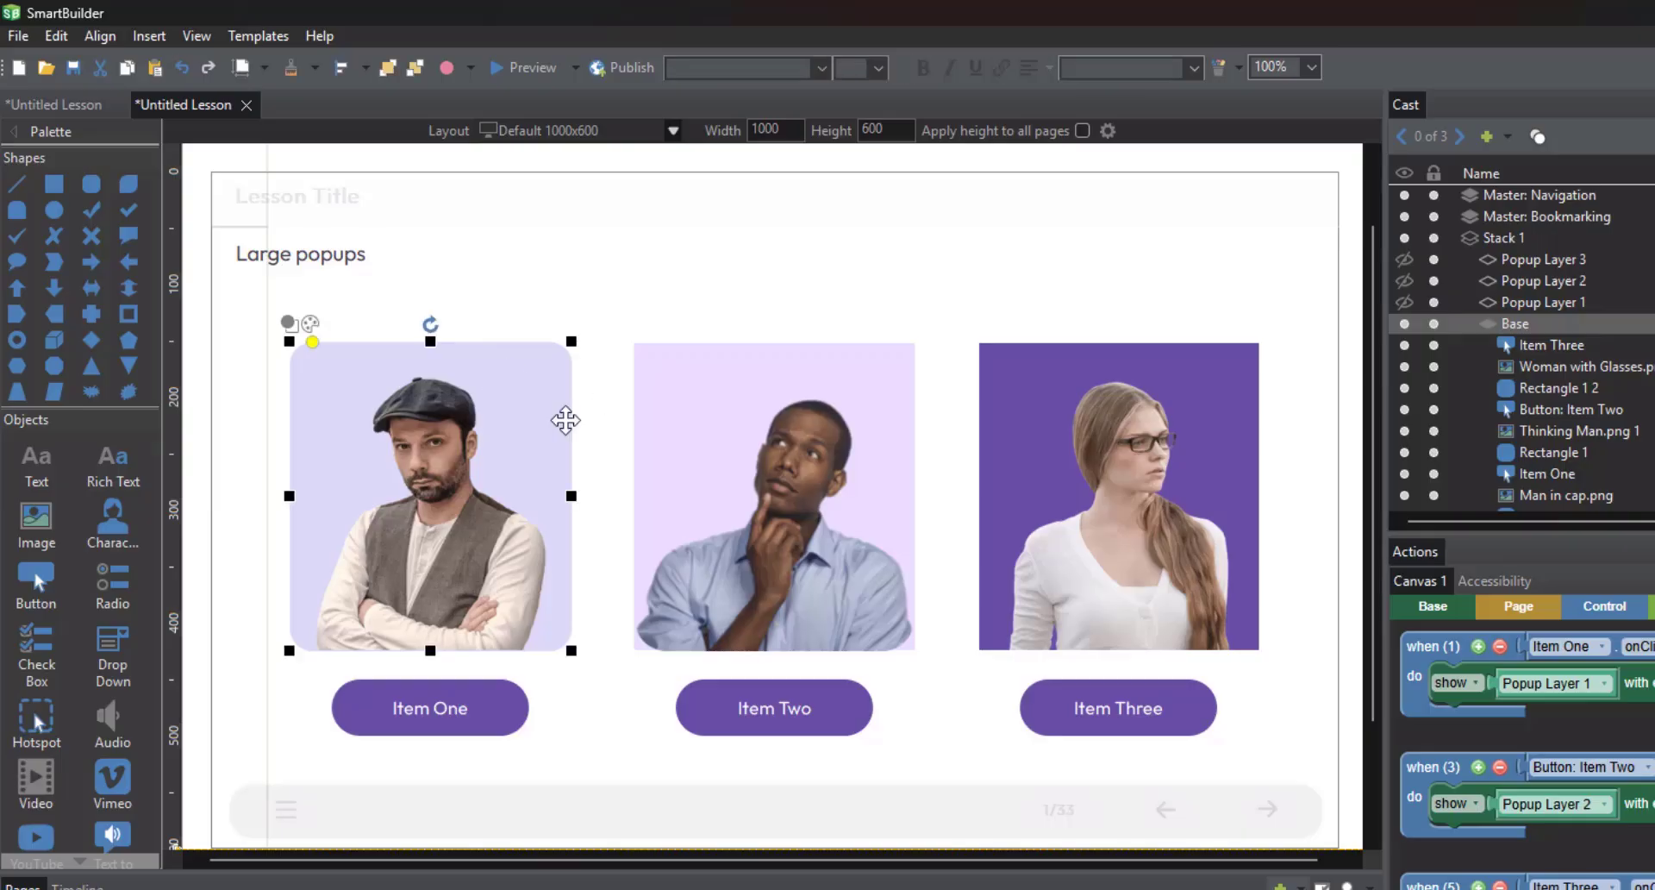
pyautogui.click(442, 511)
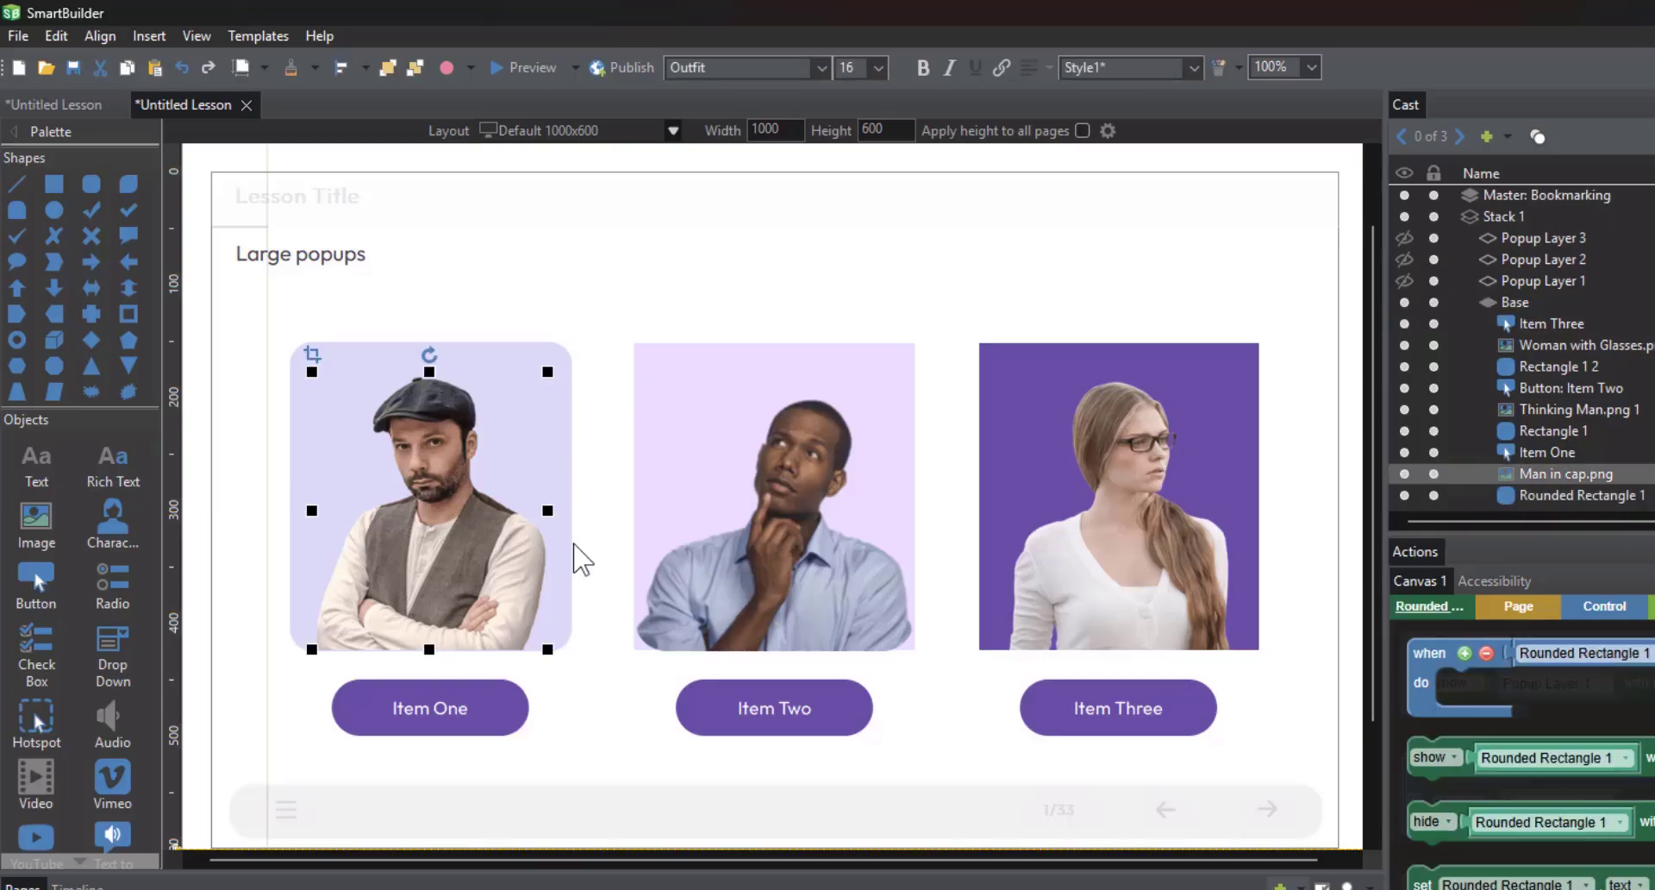
pyautogui.click(798, 528)
pyautogui.click(1110, 518)
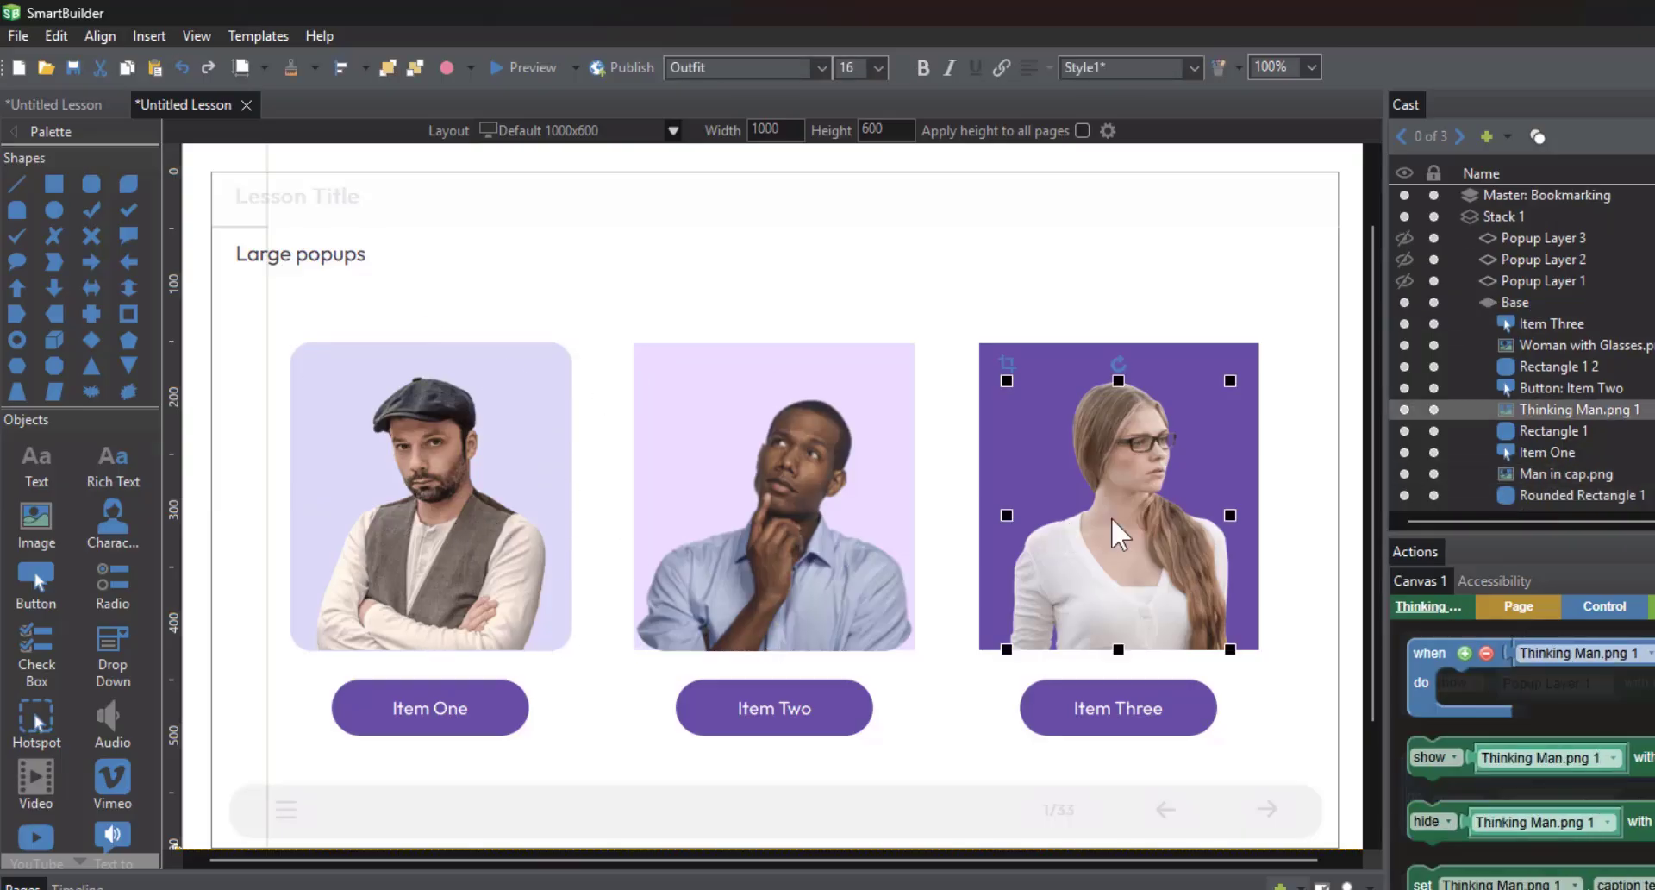
pyautogui.click(691, 360)
pyautogui.moveTo(691, 365); pyautogui.dragTo(695, 267)
pyautogui.hotkey('ctrl', 'z')
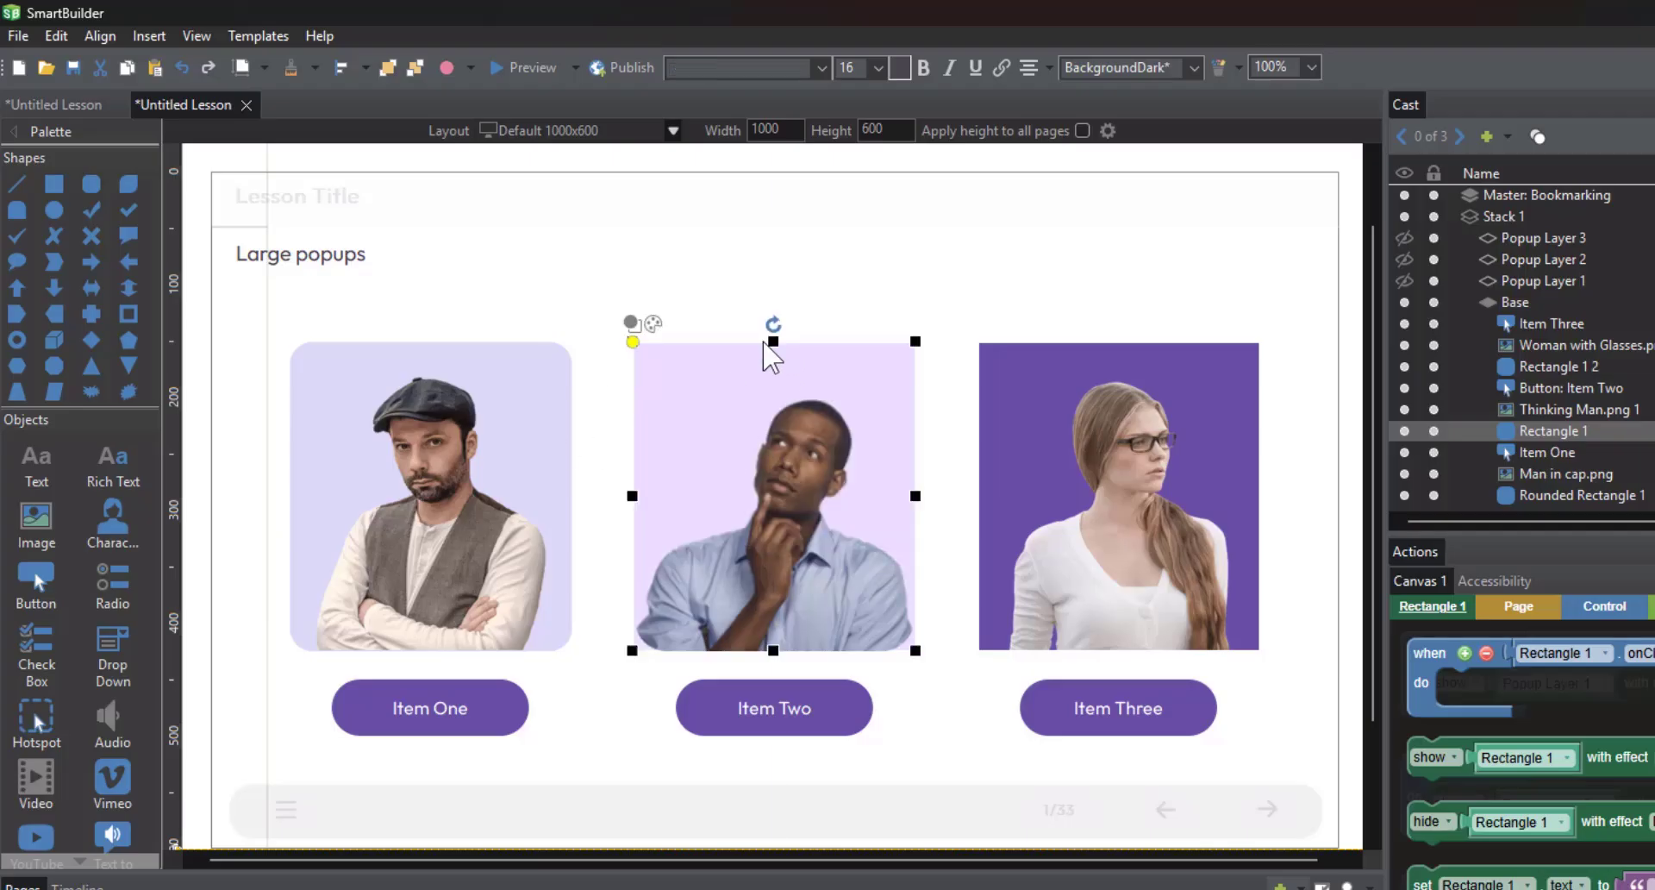
pyautogui.click(554, 326)
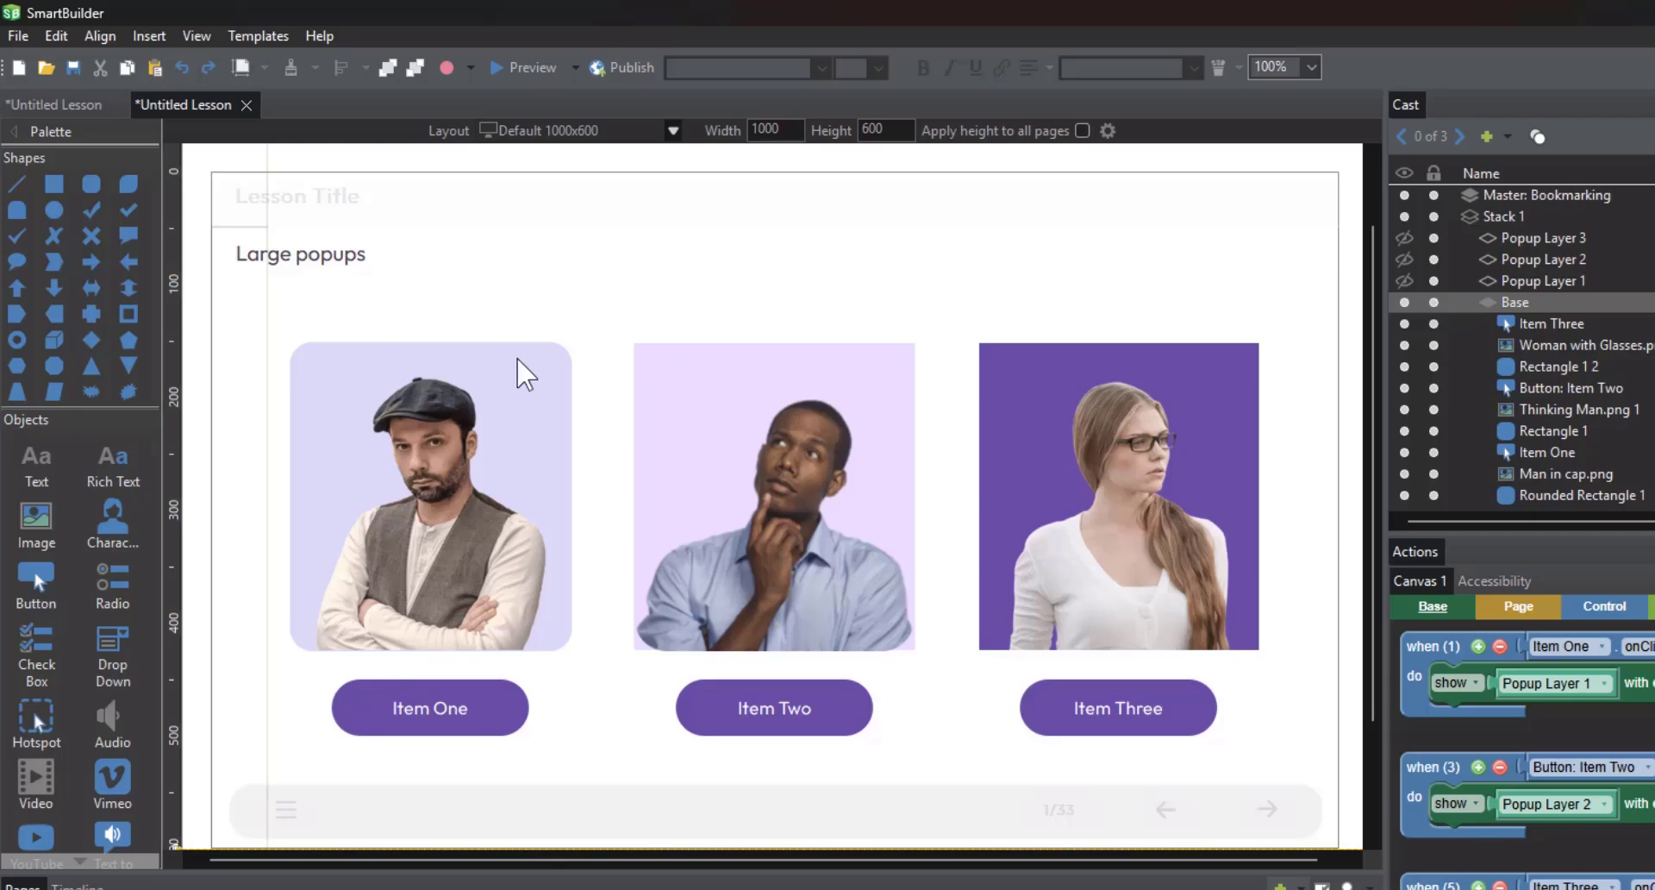
# Copy the format of the rounded background shape above Item One and paste it onto the background shapes above Item Two and Item Three
pyautogui.rightClick(516, 357)
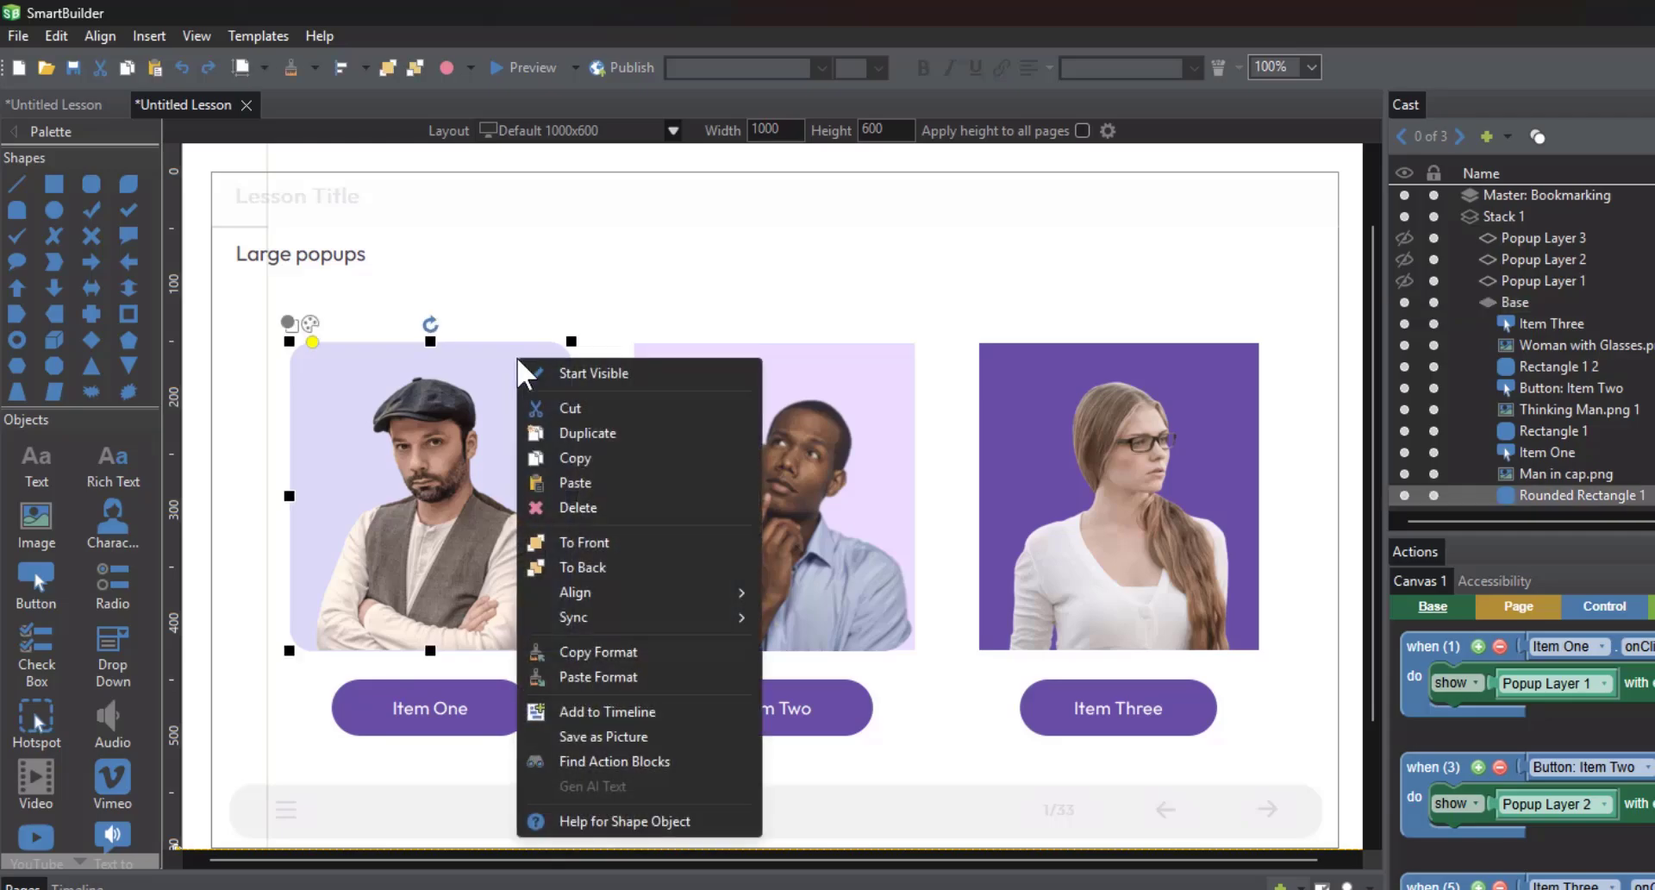
pyautogui.click(661, 640)
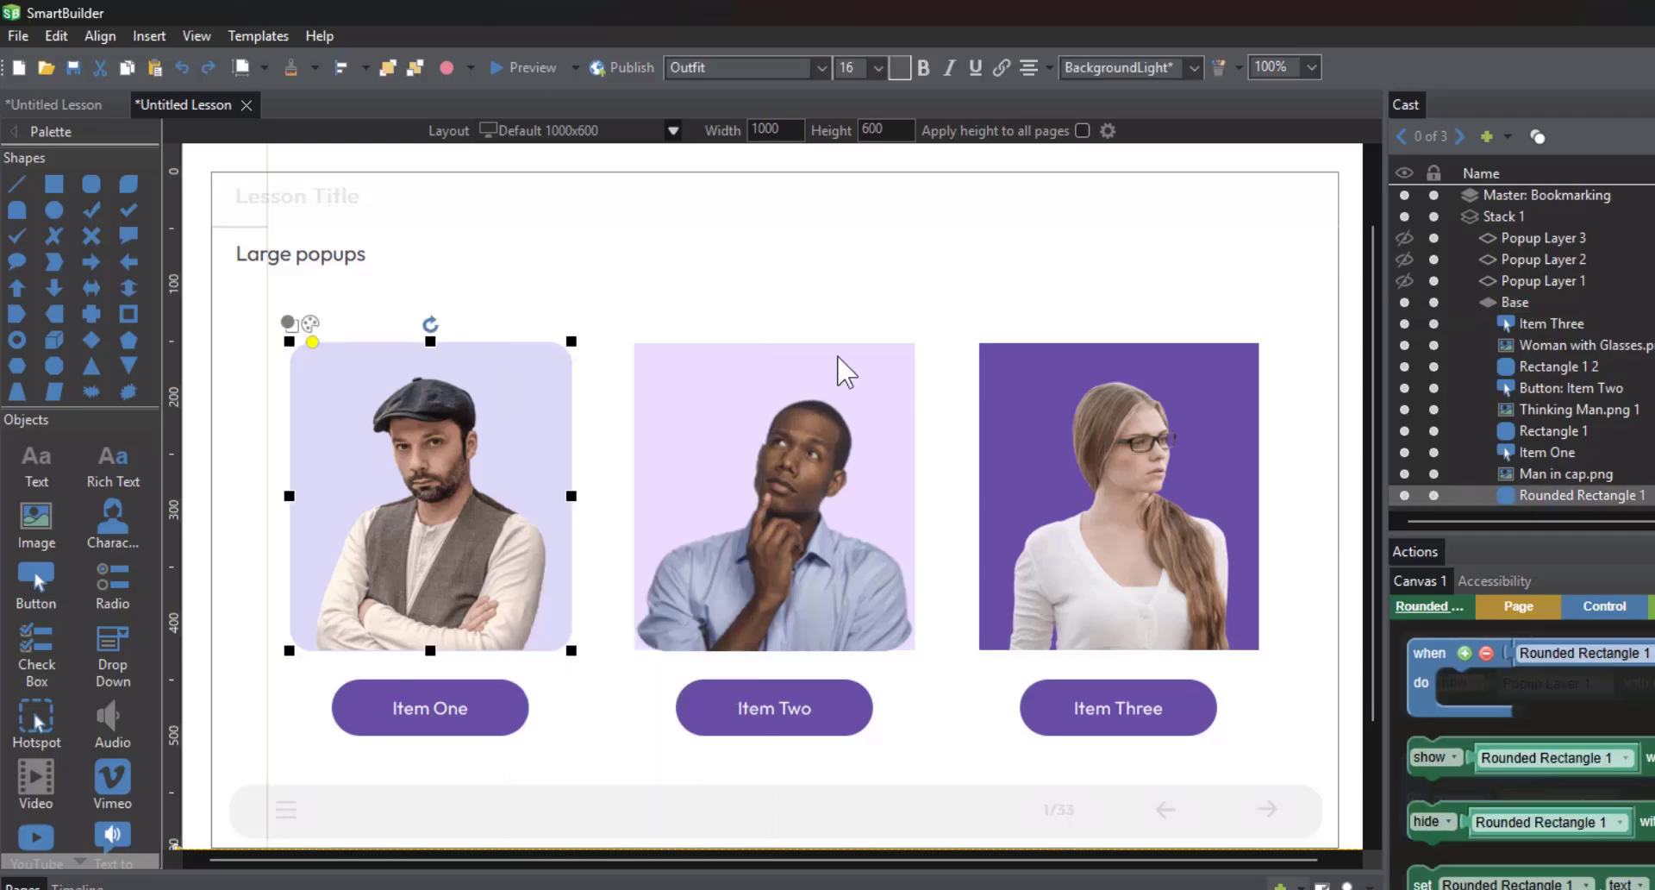
pyautogui.rightClick(837, 355)
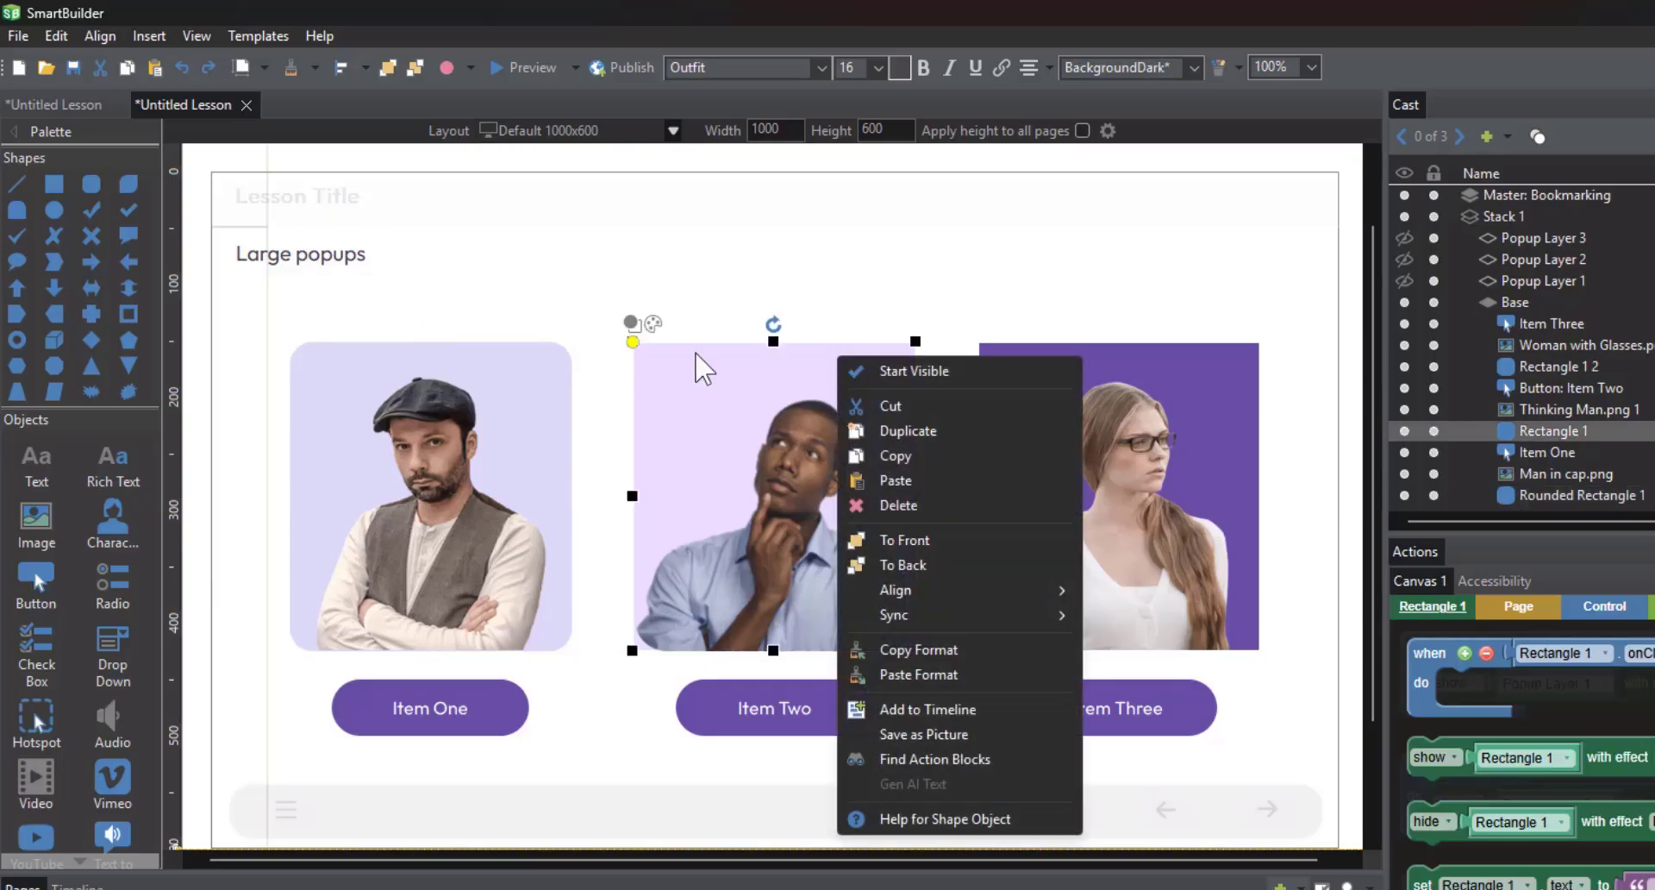
pyautogui.click(885, 674)
pyautogui.rightClick(1039, 360)
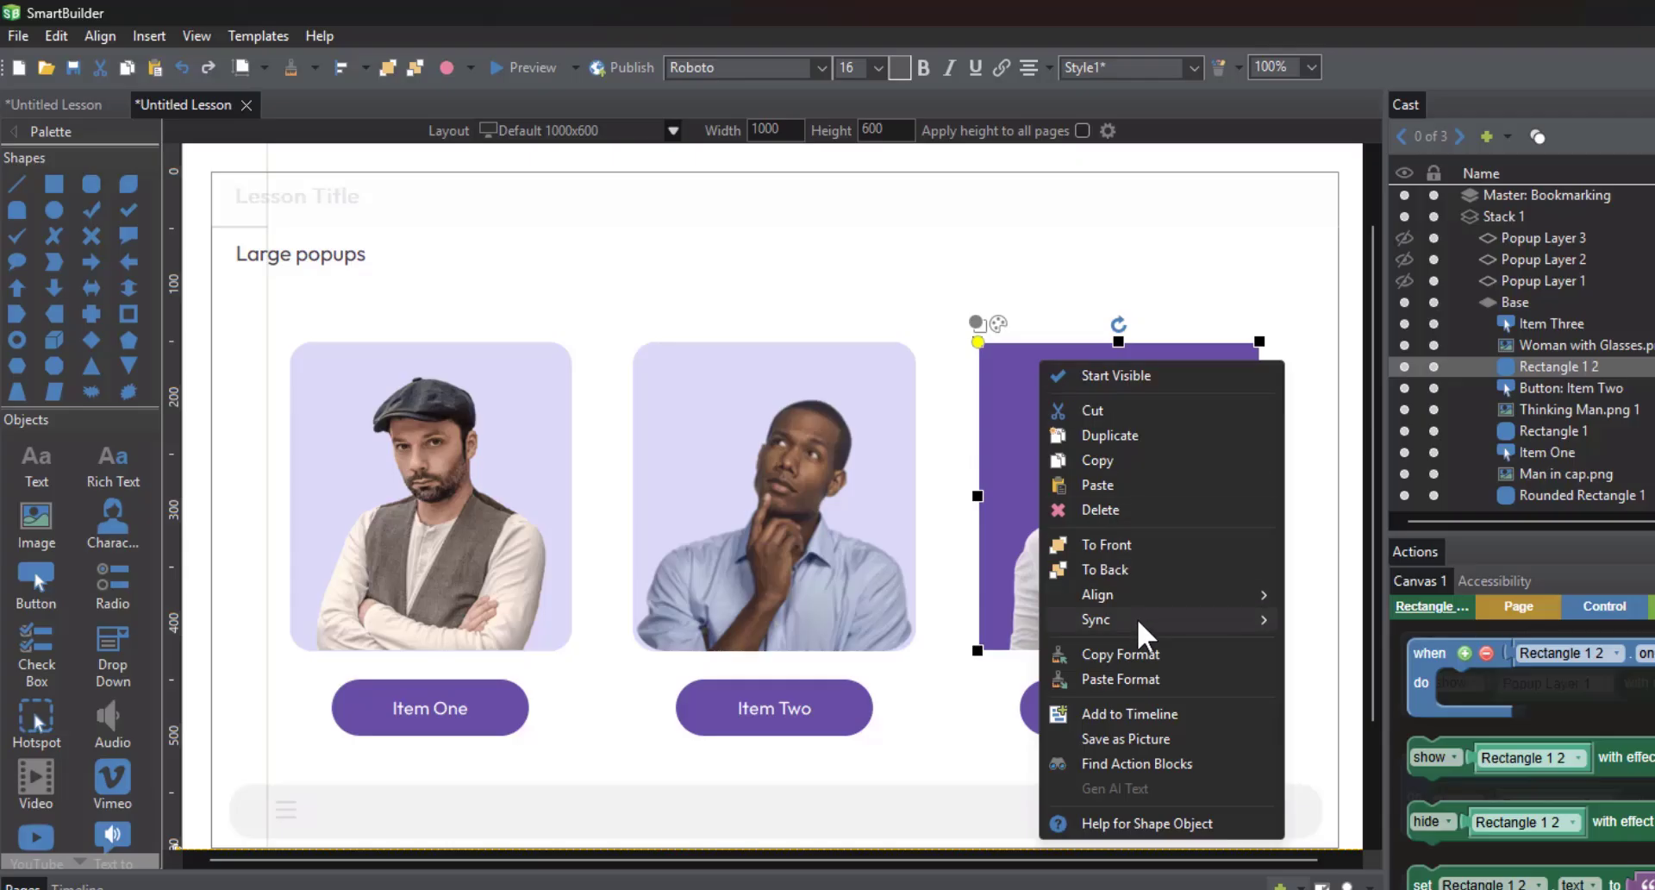
pyautogui.click(1143, 679)
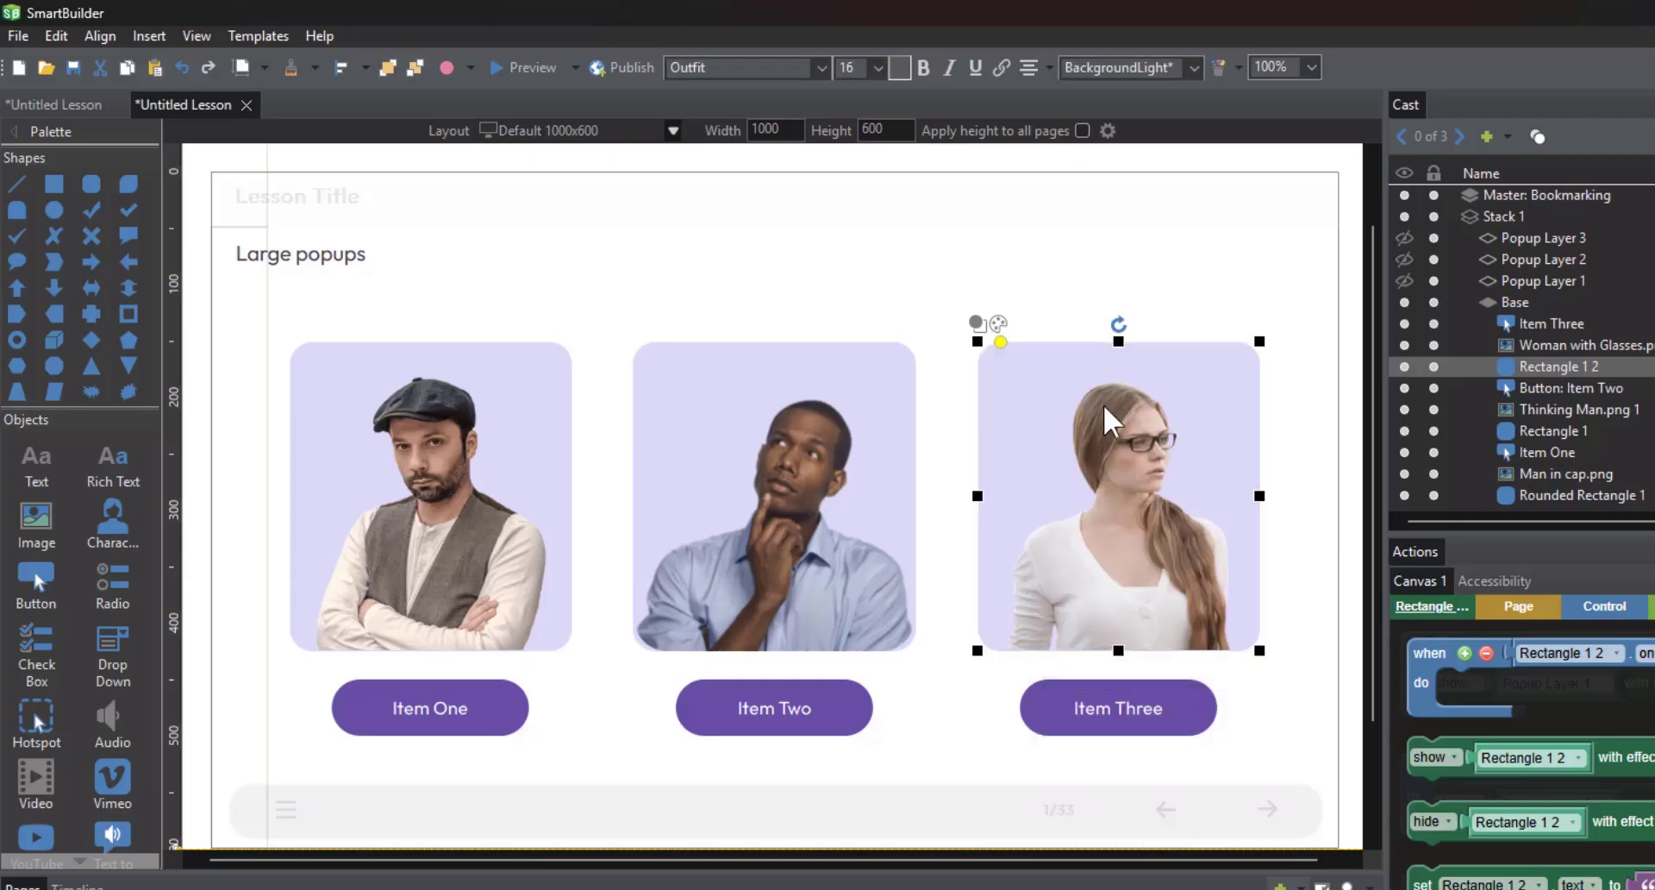